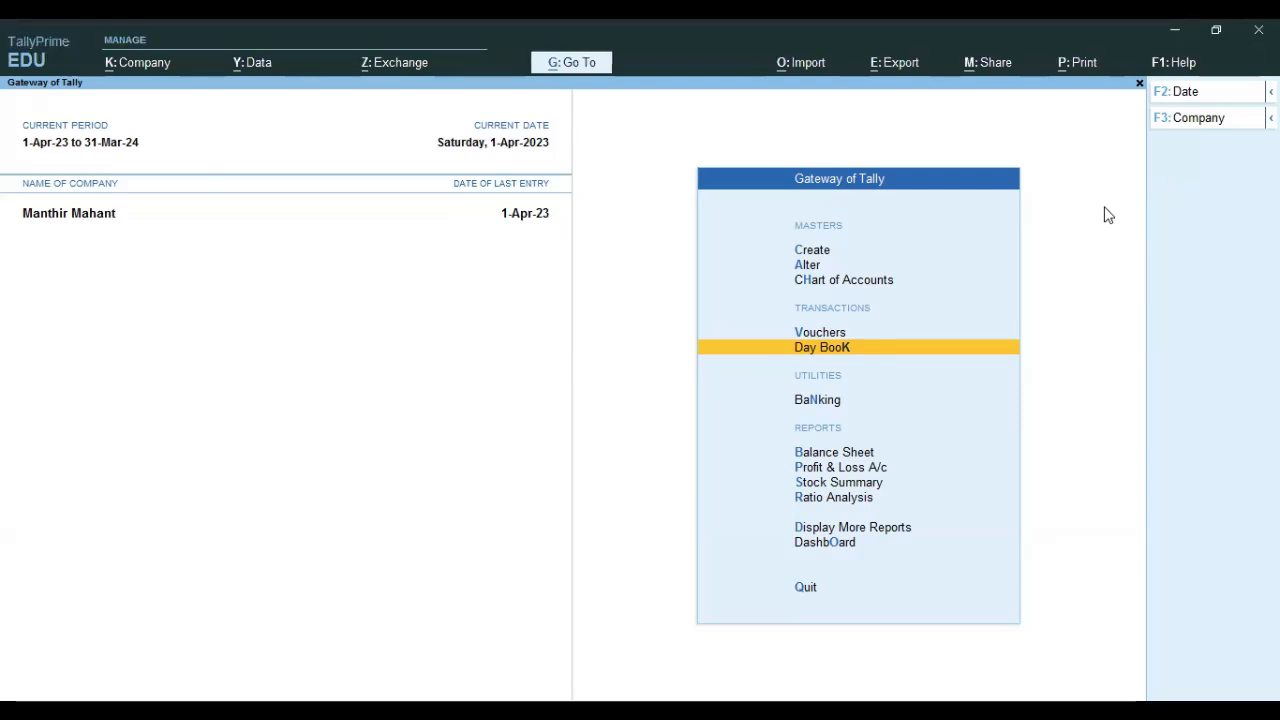
Look over the Day Book and the Profit & Loss A/c from Gateway of Tally.
key("Up")
key("Up")
key("Up")
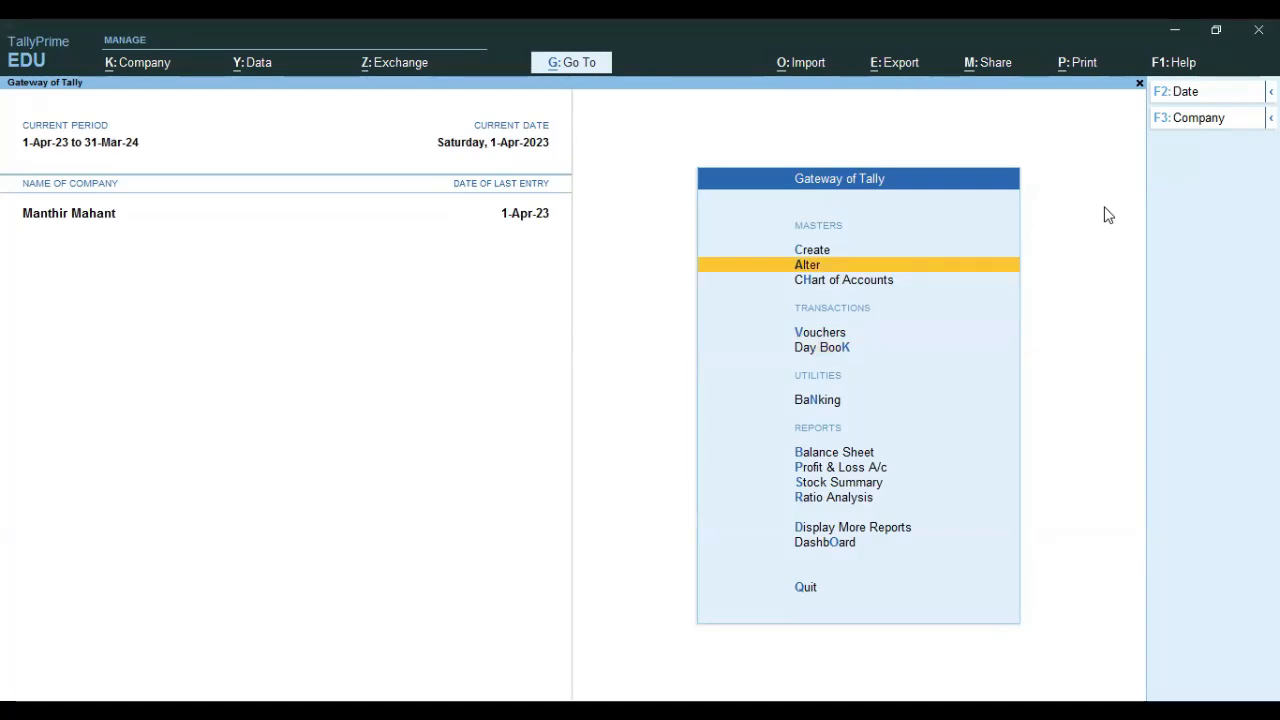
key("Down")
key("Down")
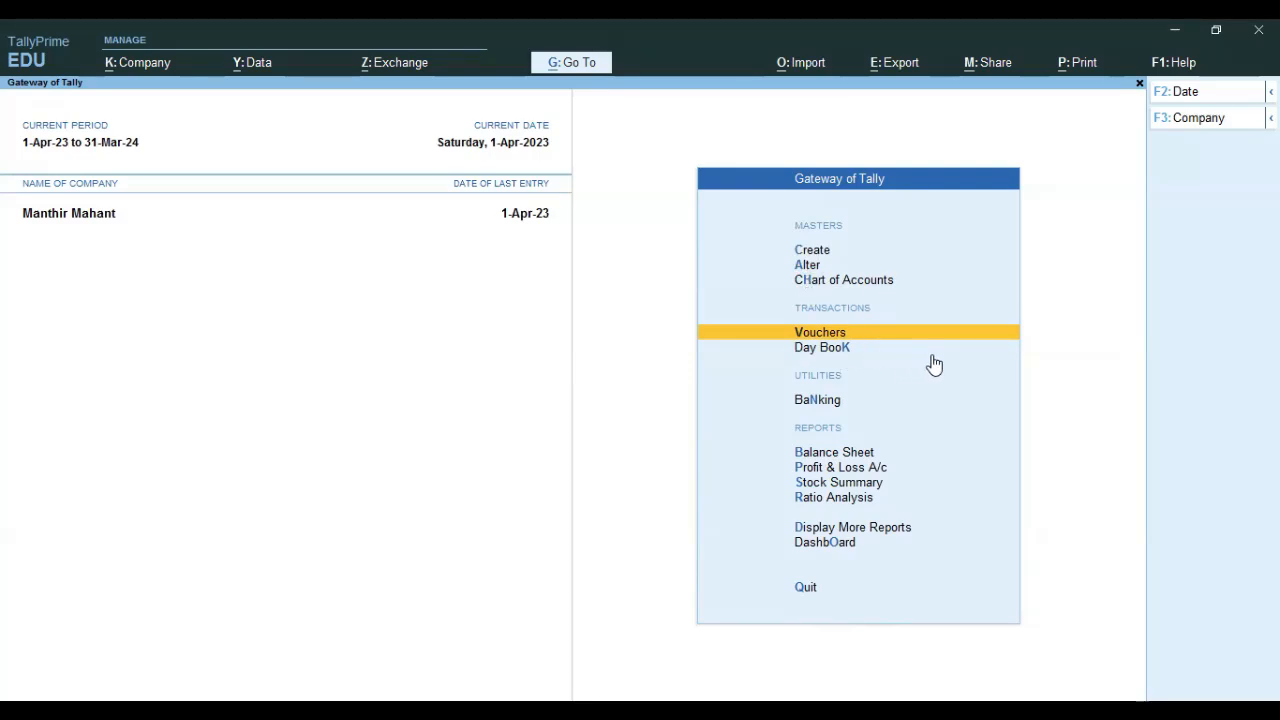
key("Down")
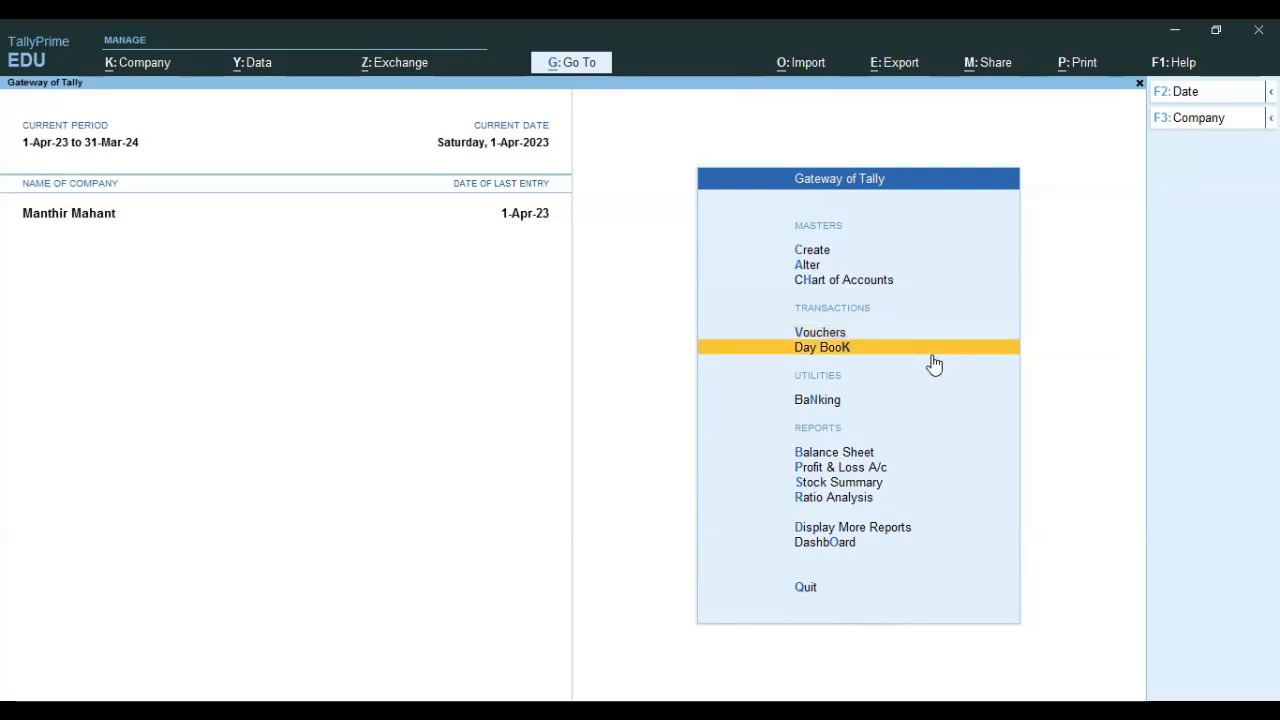
key("Return")
key("Escape")
key("Down")
key("Down")
key("Down")
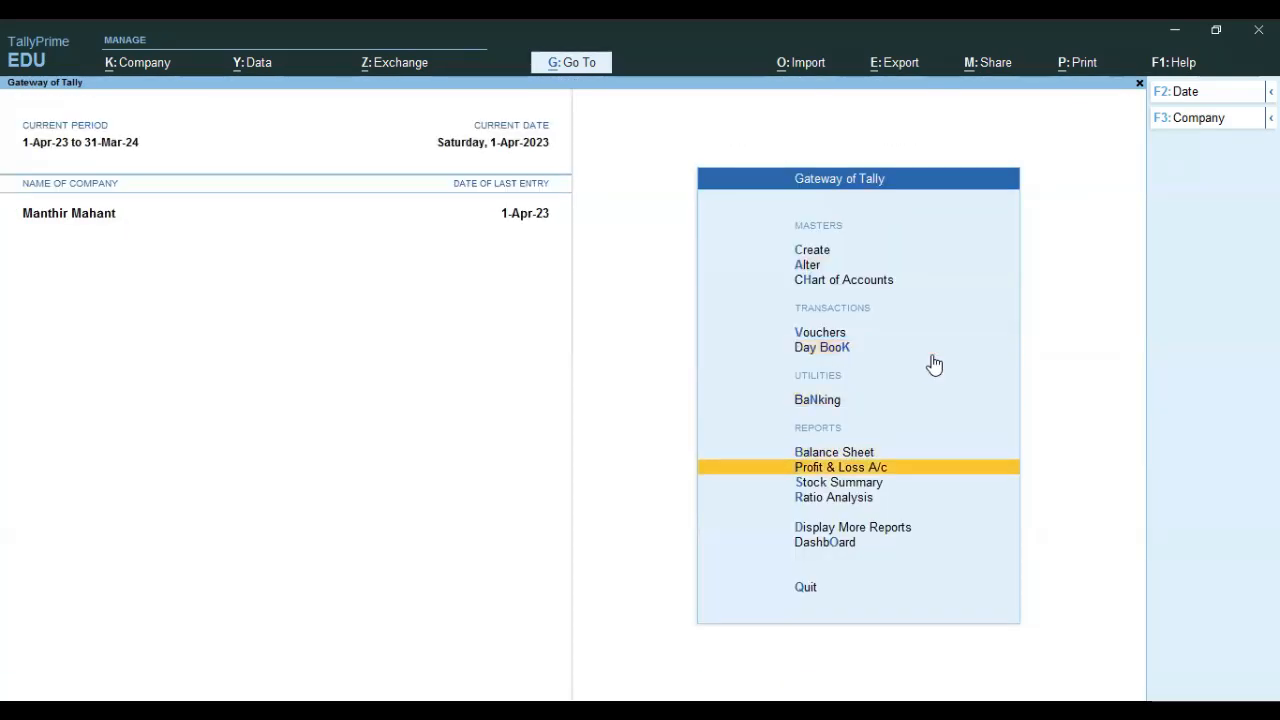
key("Return")
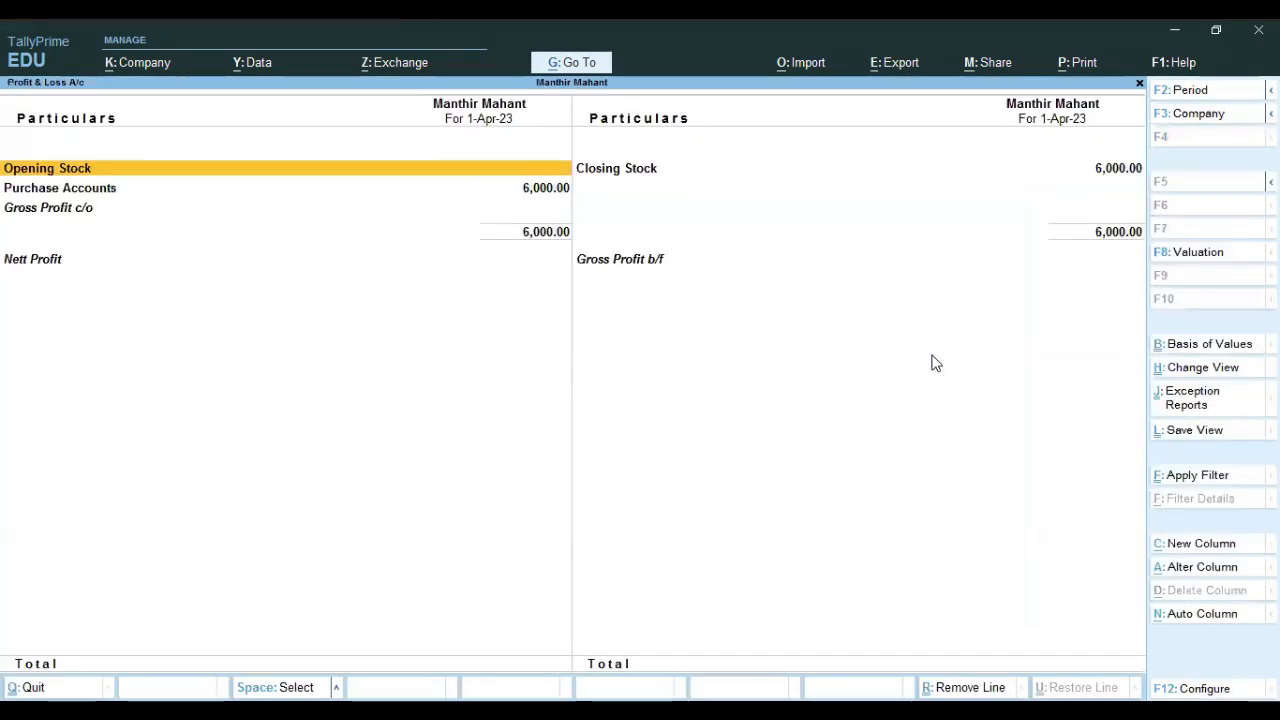
key("Escape")
Check the Balance Sheet, then start a new Receipt voucher No. 4 dated 1-Apr-23.
key("Up")
key("Return")
key("Escape")
key("Up")
key("Up")
key("Up")
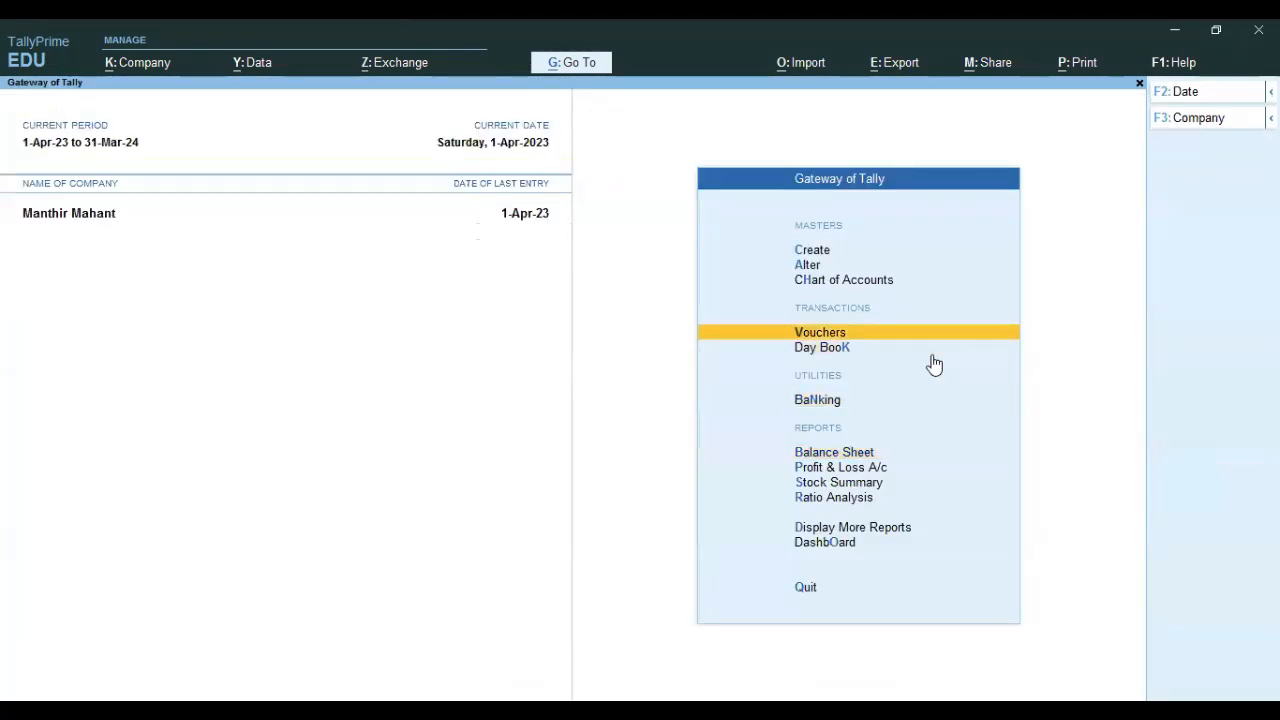
key("Return")
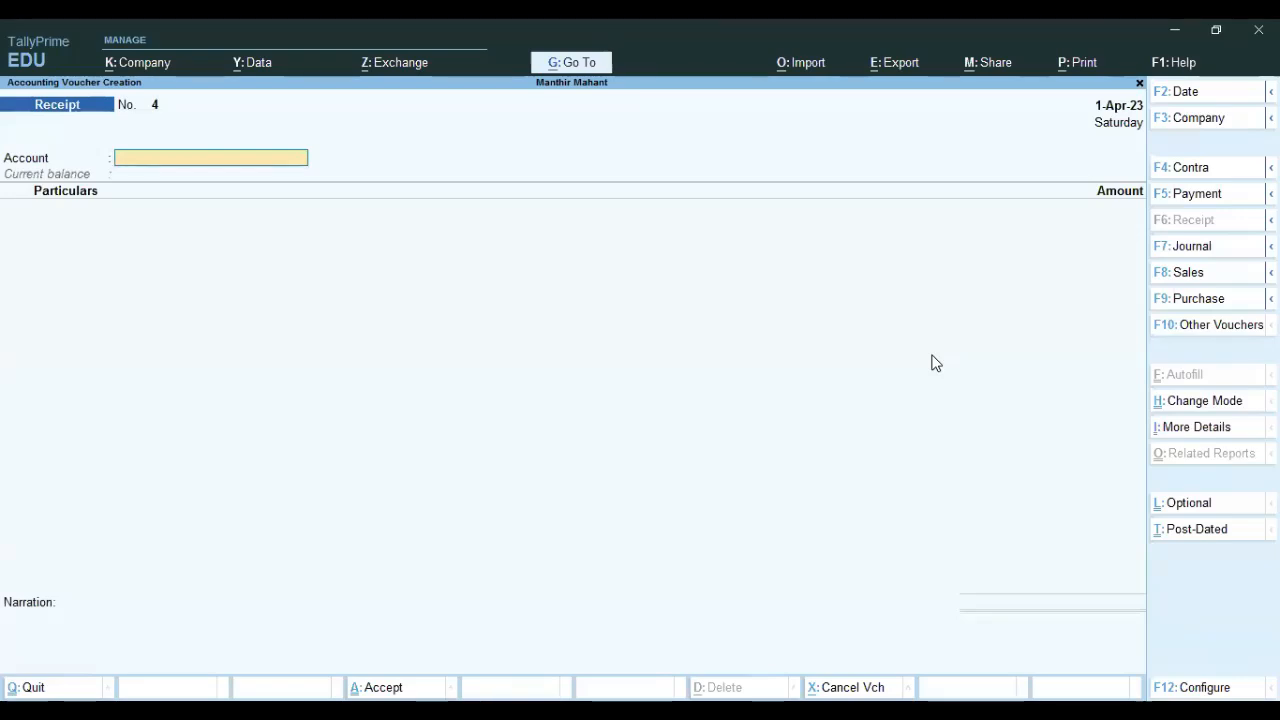
Cycle through the Contra, Payment, Receipt, Journal, Sales and Purchase voucher types, ending on Contra No. 3.
left_click(1192, 170)
left_click(1197, 196)
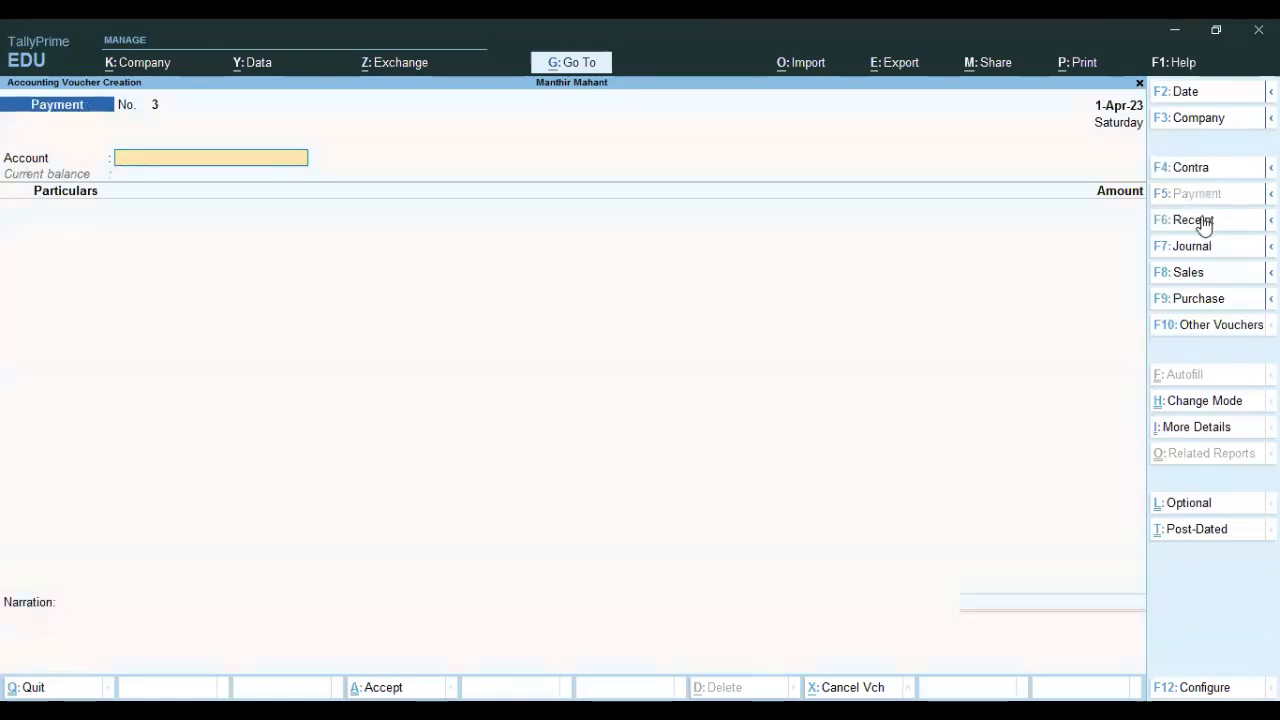
left_click(1198, 222)
left_click(1199, 250)
left_click(1193, 275)
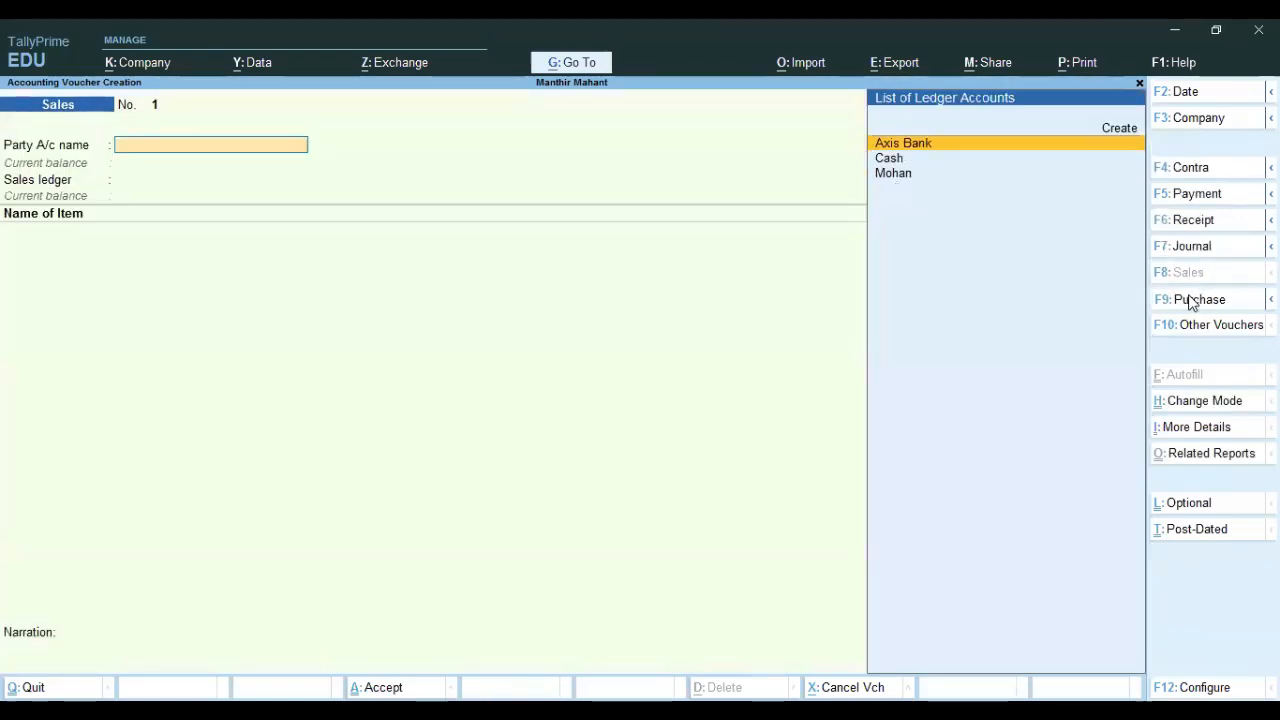
left_click(1192, 301)
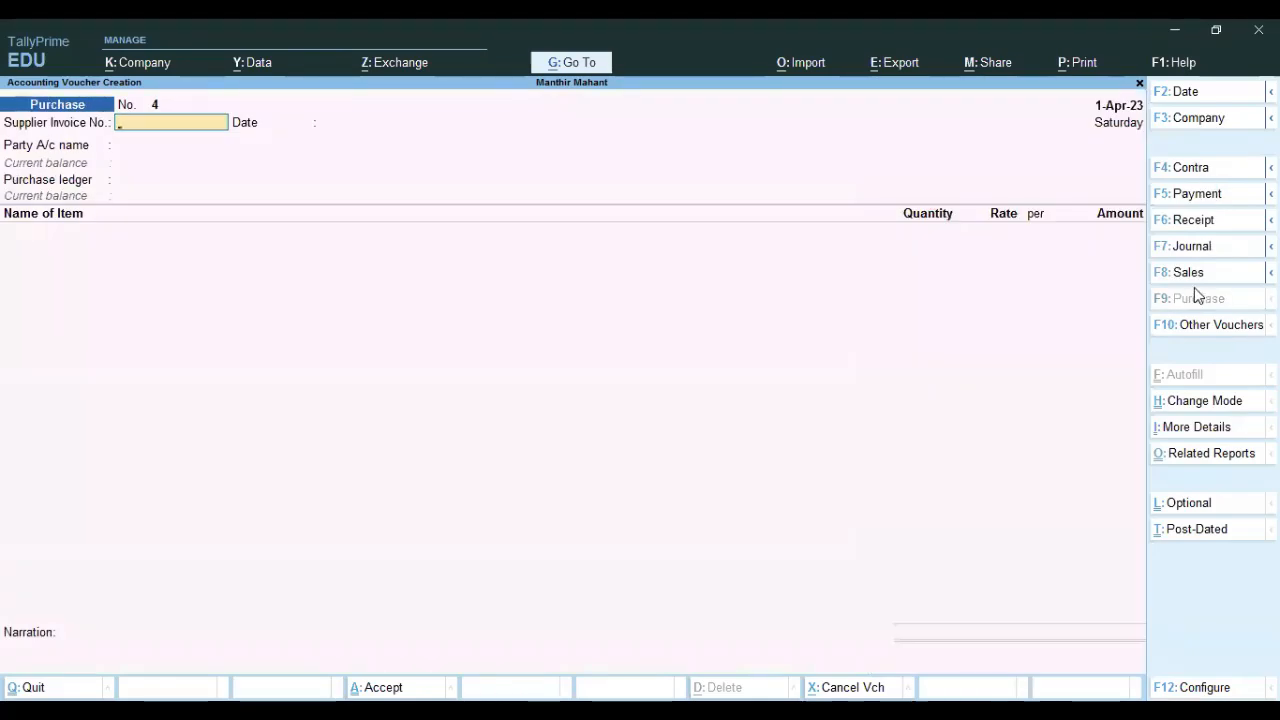
left_click(1200, 195)
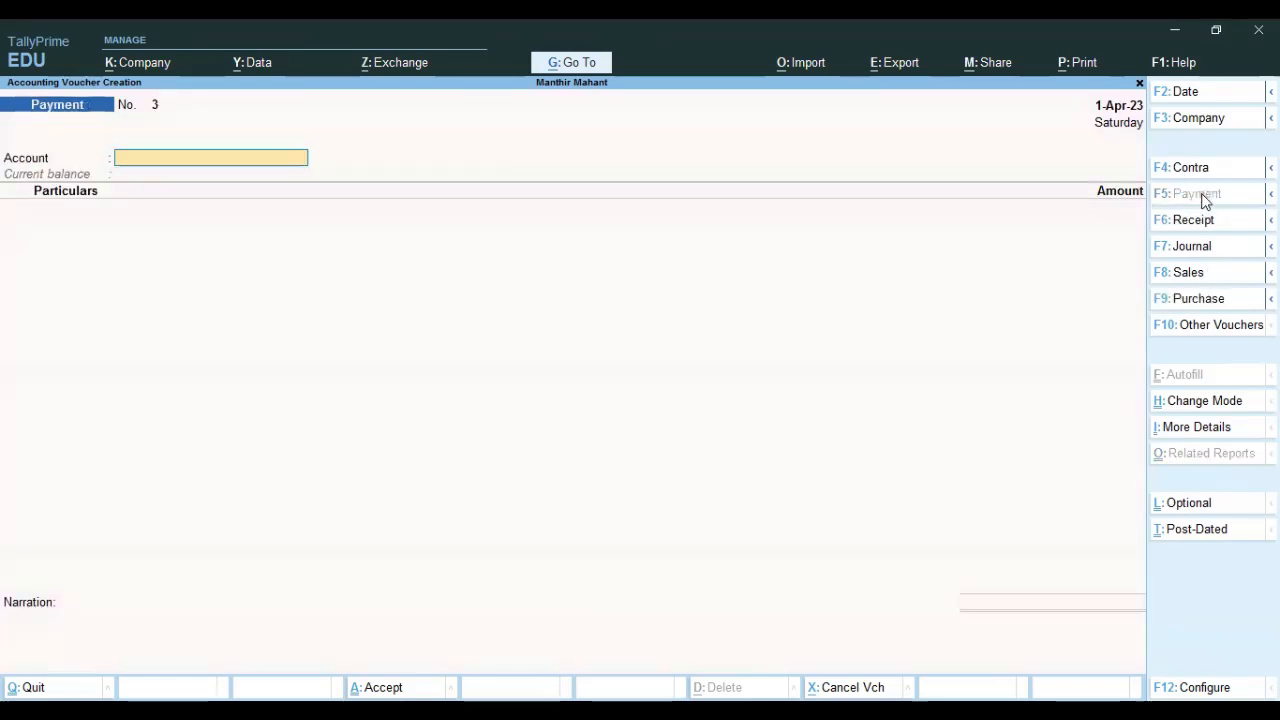
left_click(1196, 222)
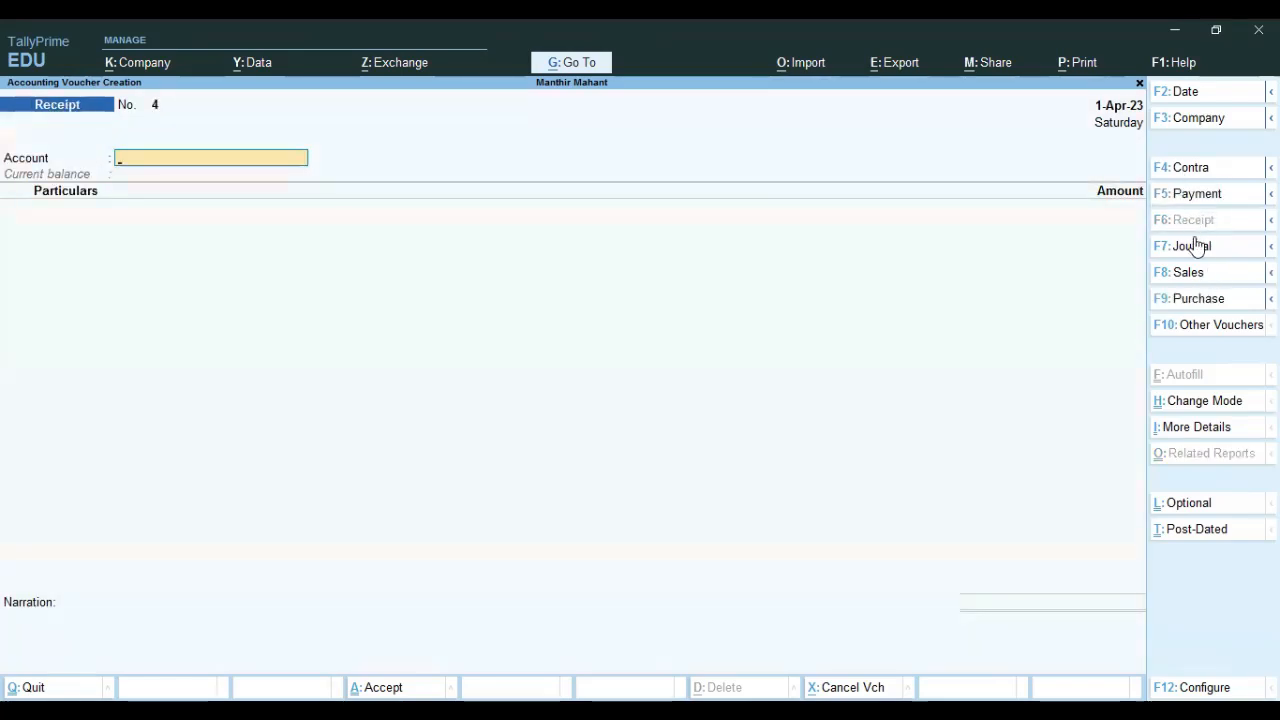
left_click(1187, 170)
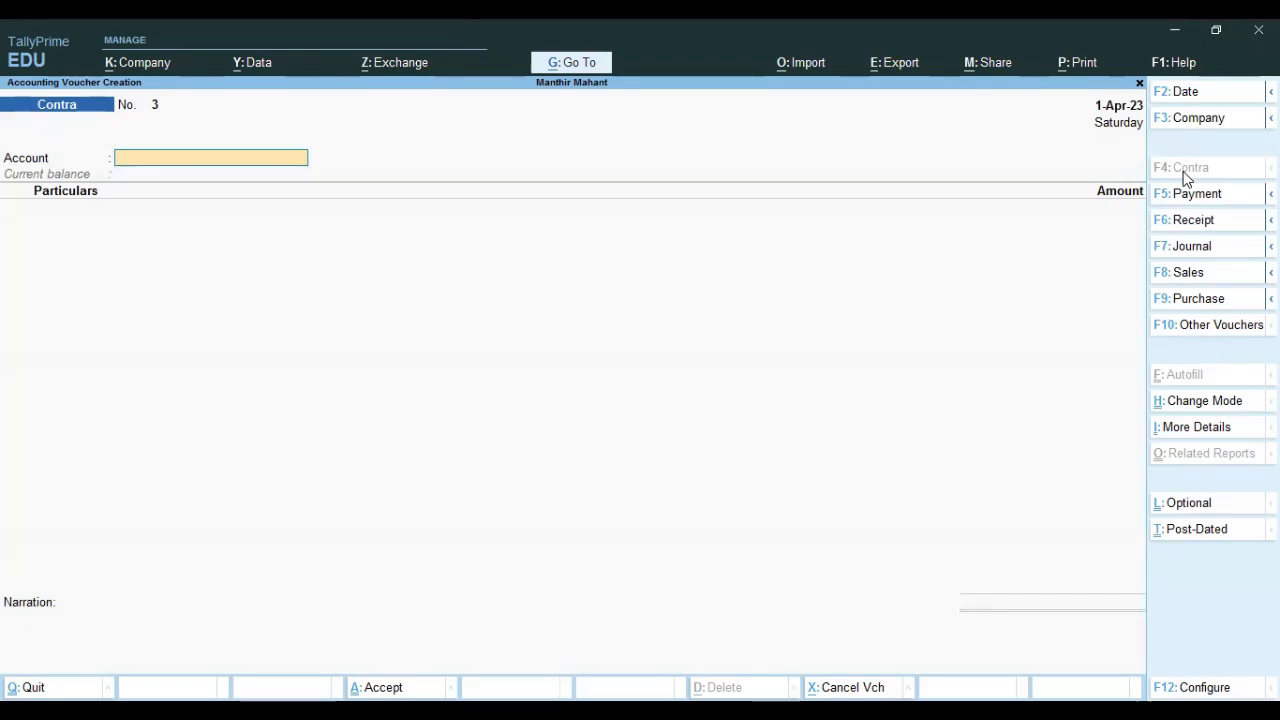
key("Escape")
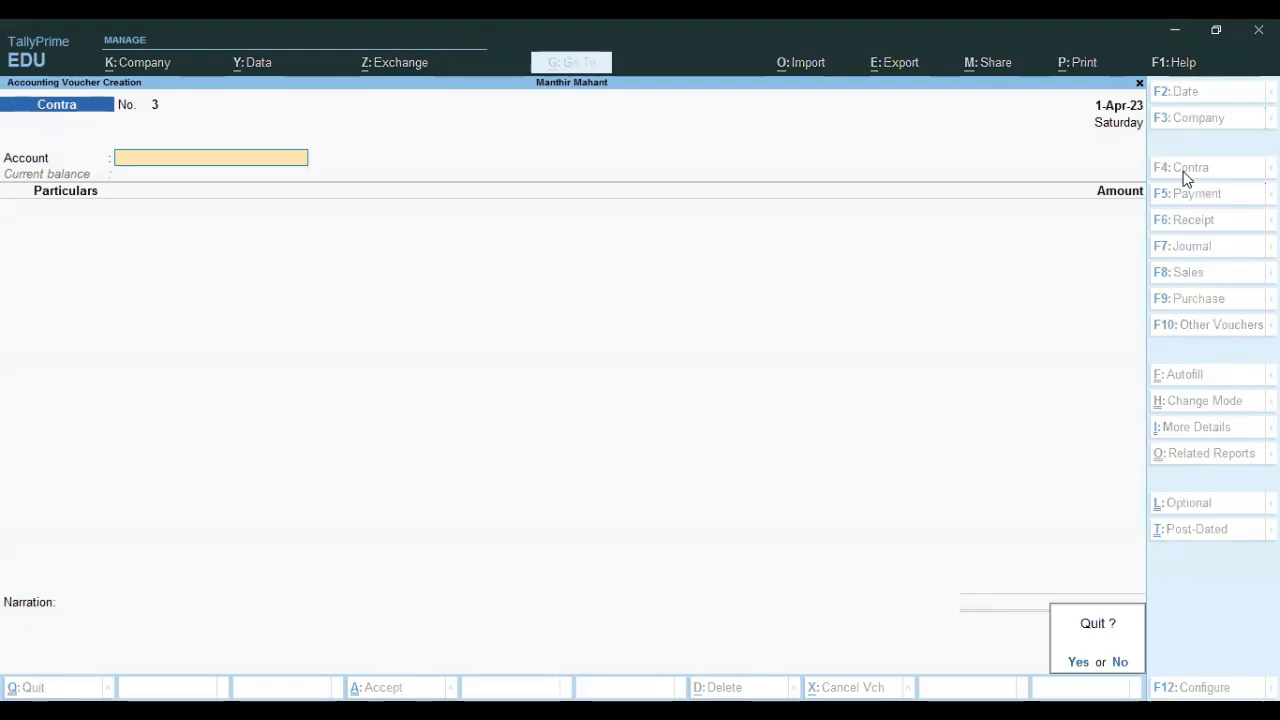
key("y")
key("Return")
key("Down")
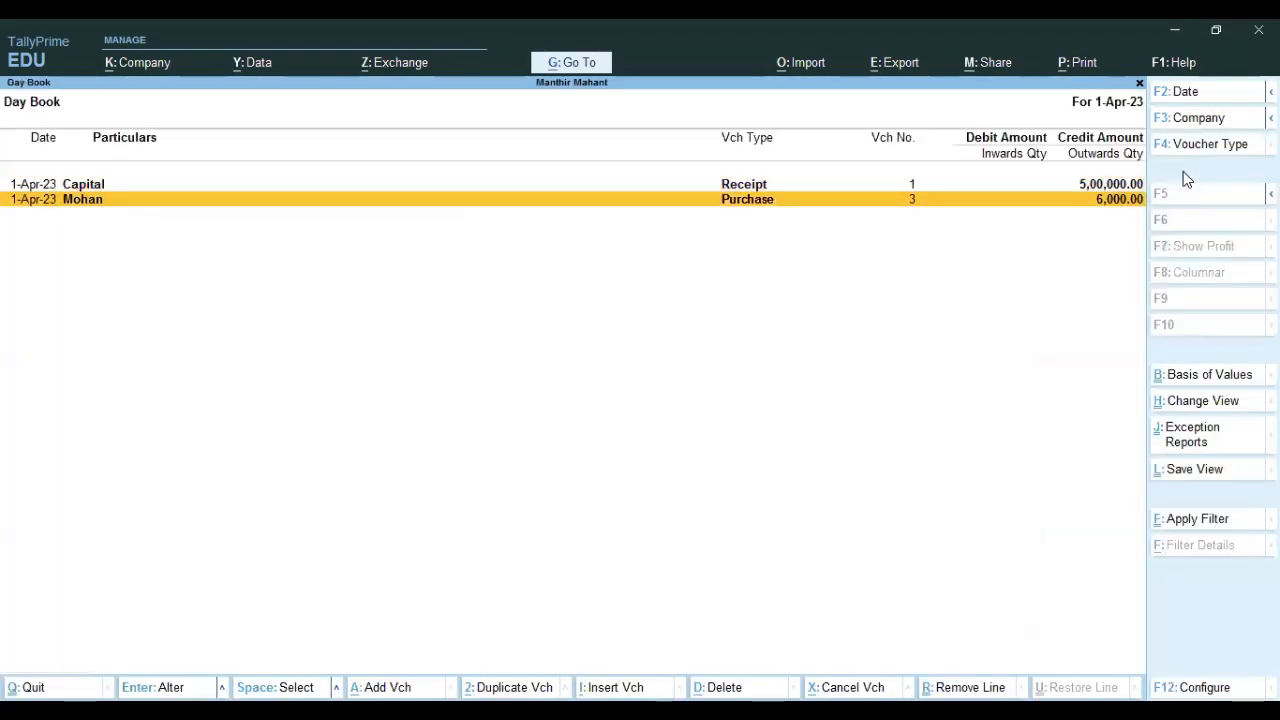
key("Escape")
key("v")
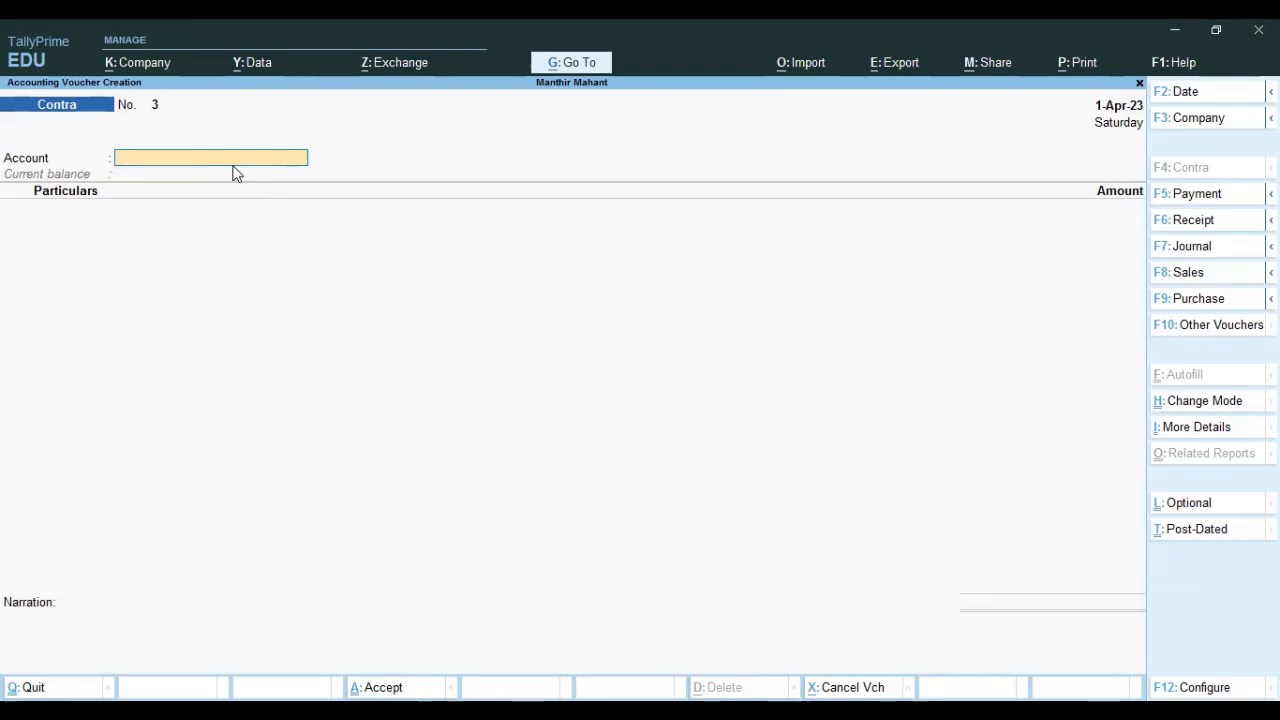
Set Axis Bank as the Contra account and view its ledger before returning to the voucher.
type("A")
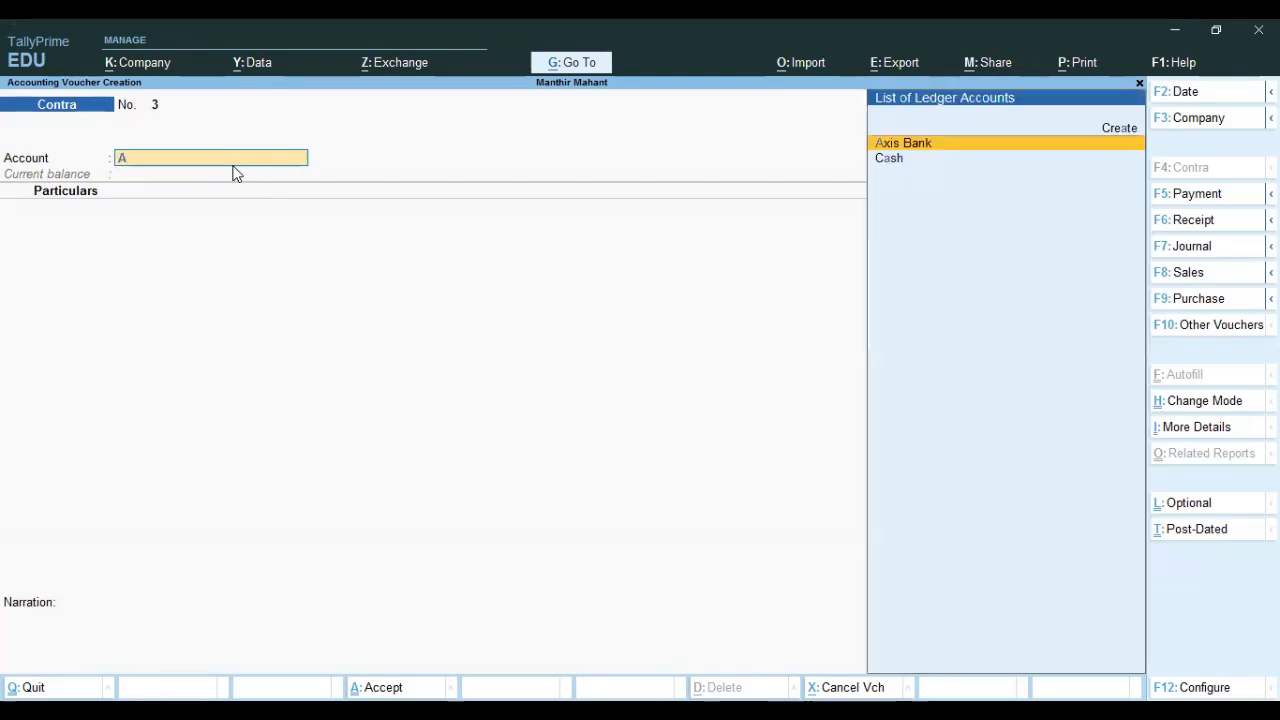
key("Return")
key("BackSpace")
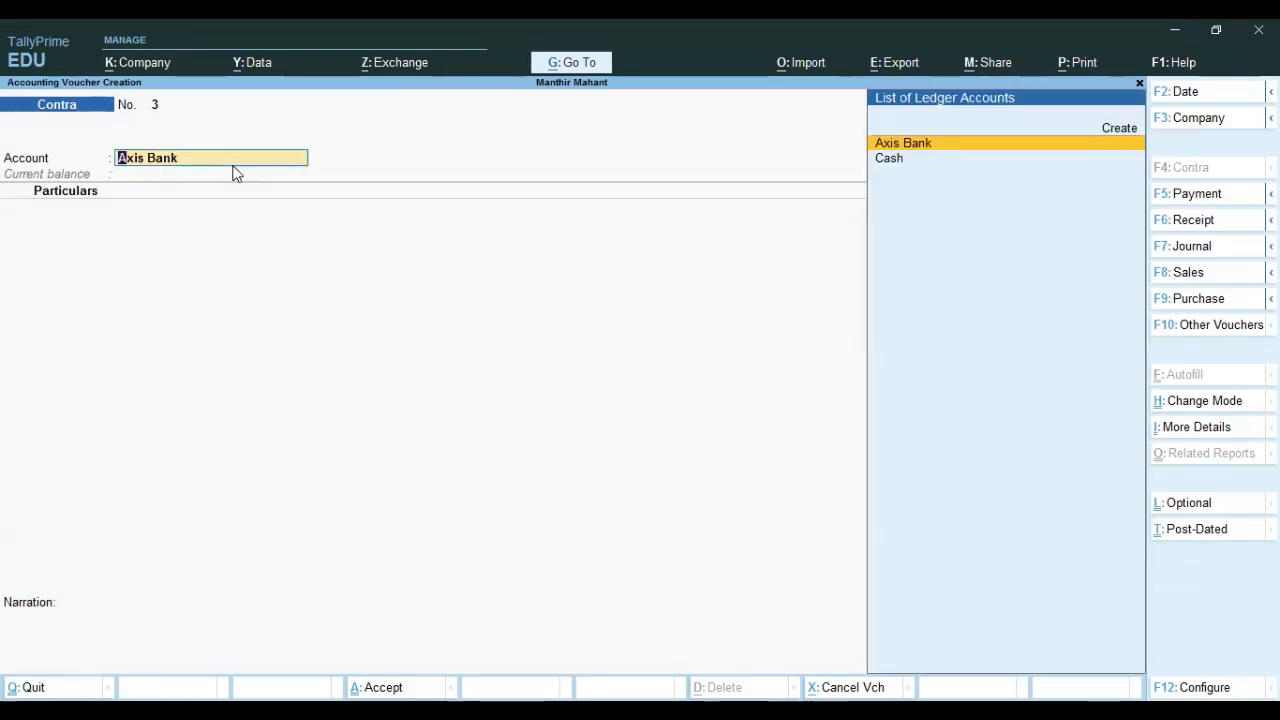
key("ctrl+Return")
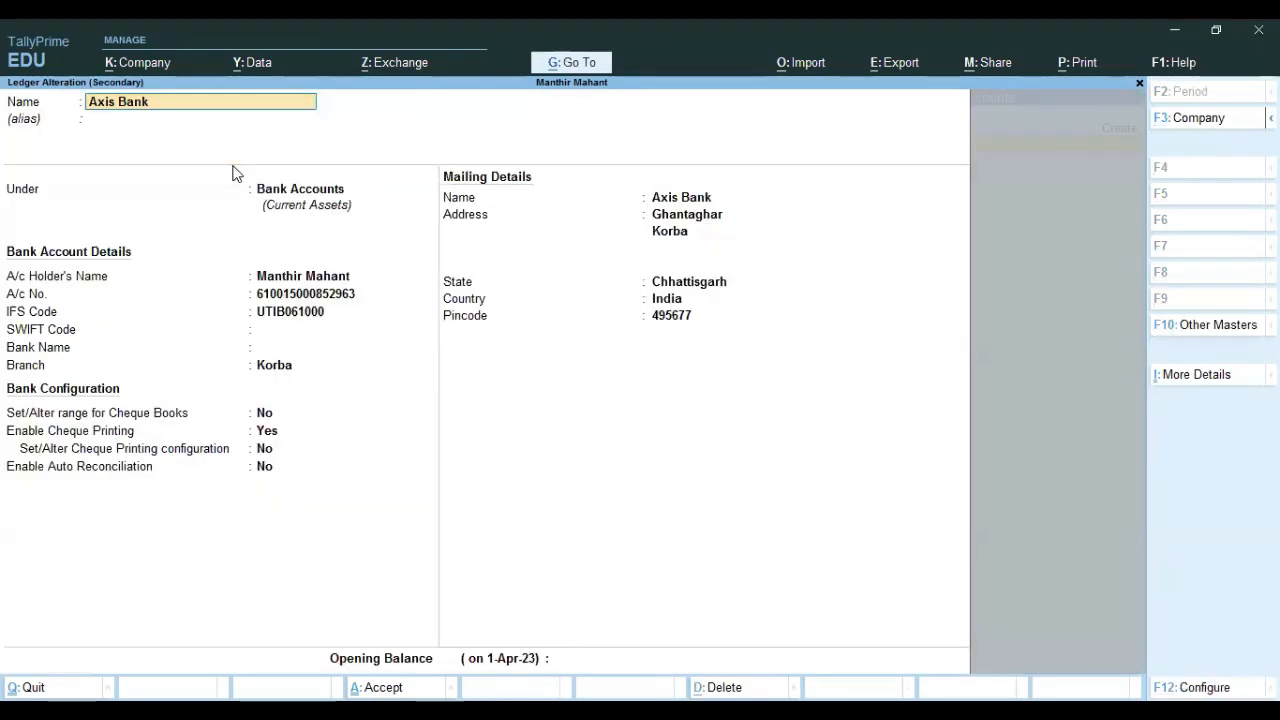
key("Return")
key("Return")
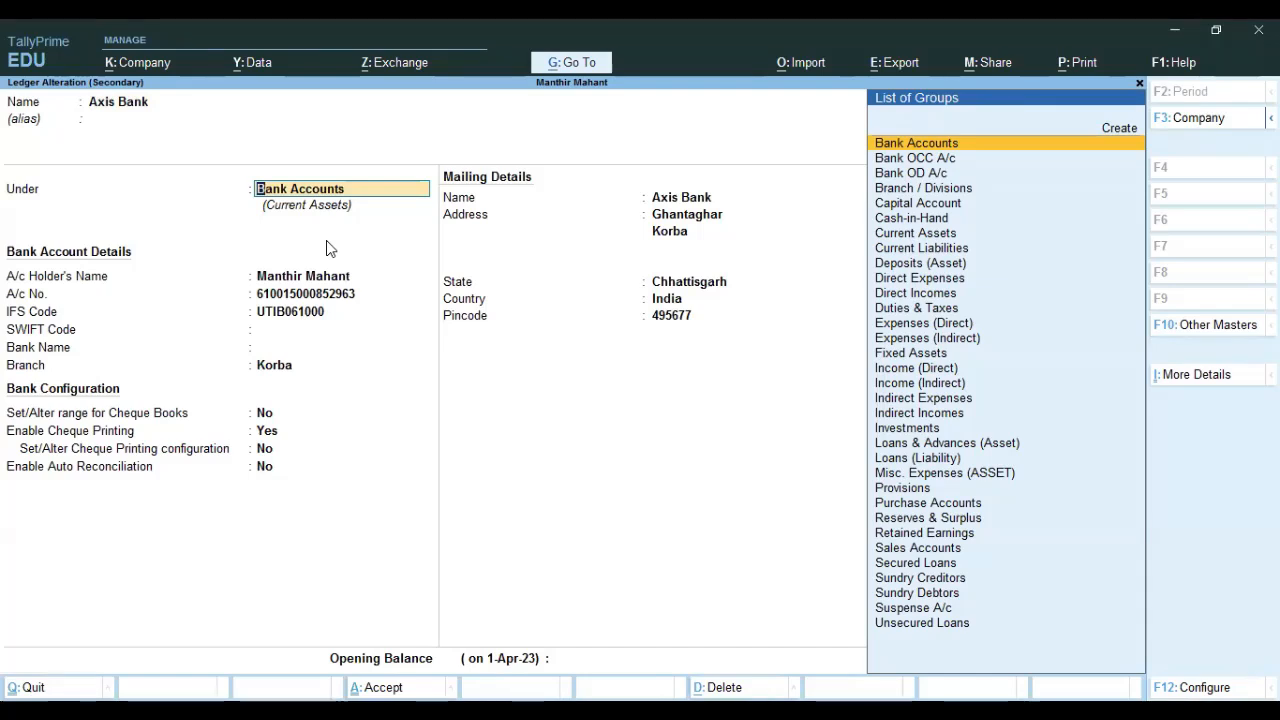
key("BackSpace")
key("Escape")
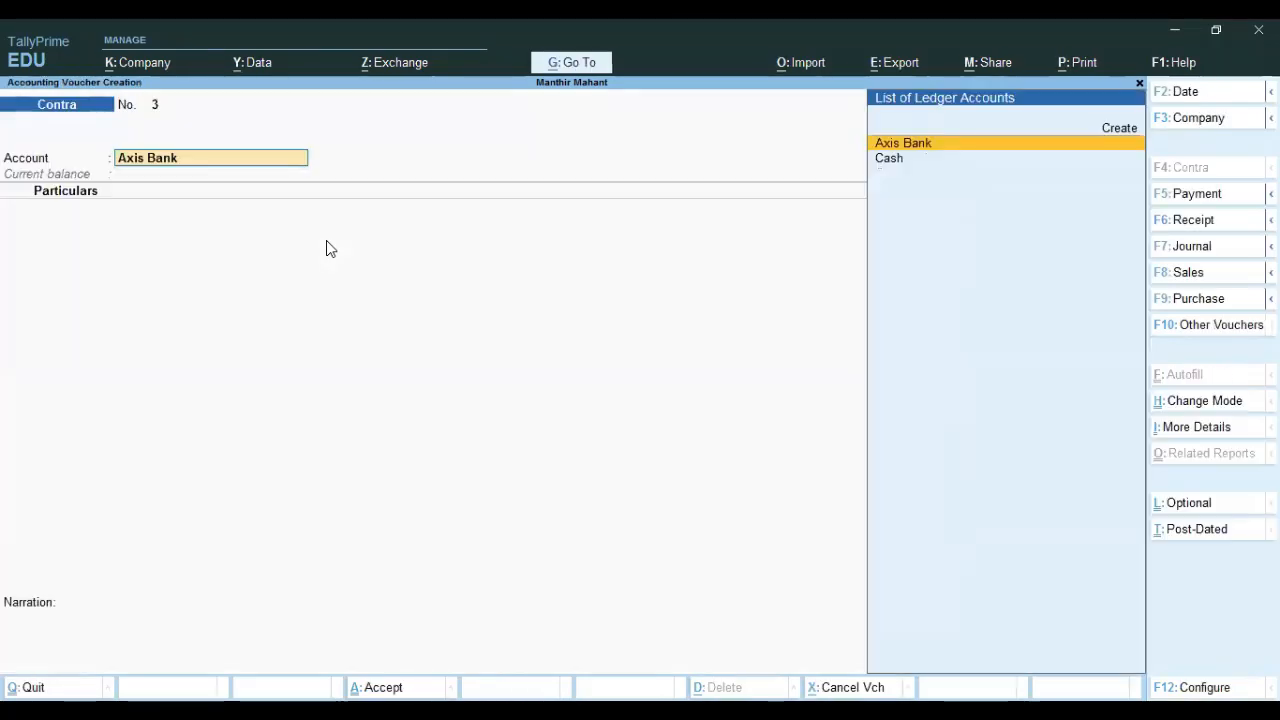
key("Return")
Set the Contra account to Axis Bank with Cash on the particulars line.
key("Down")
key("Down")
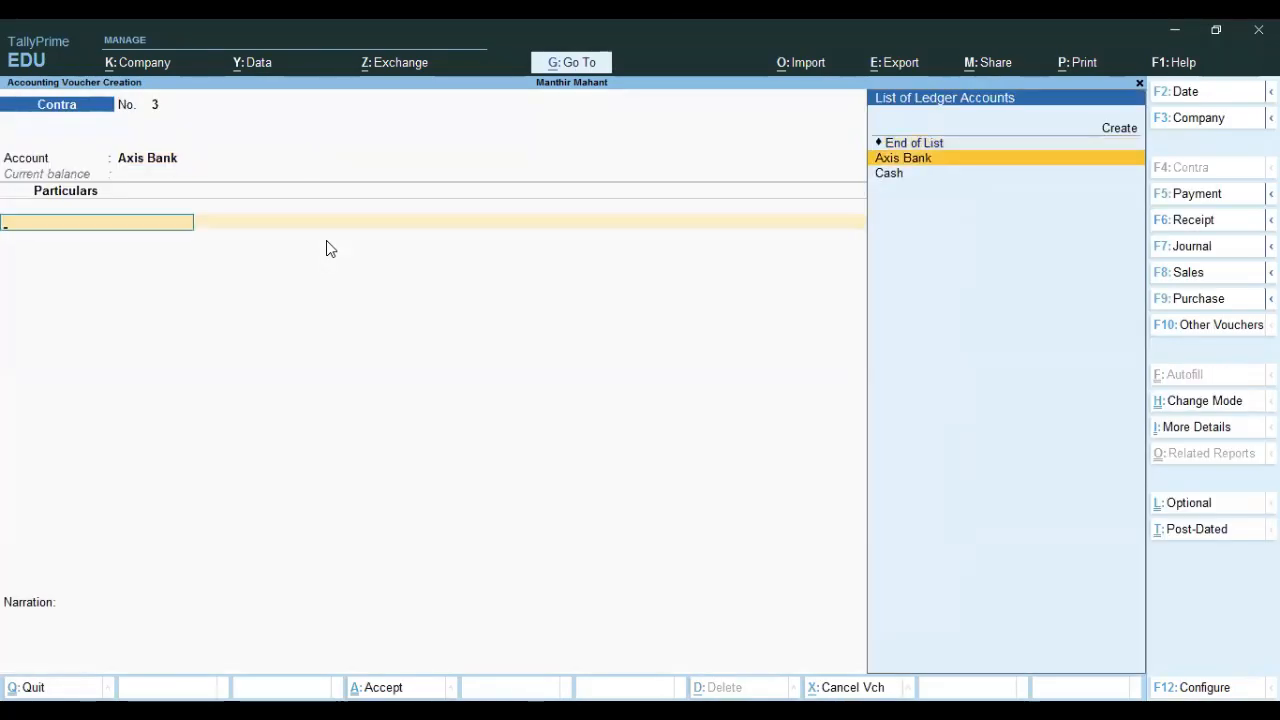
key("Return")
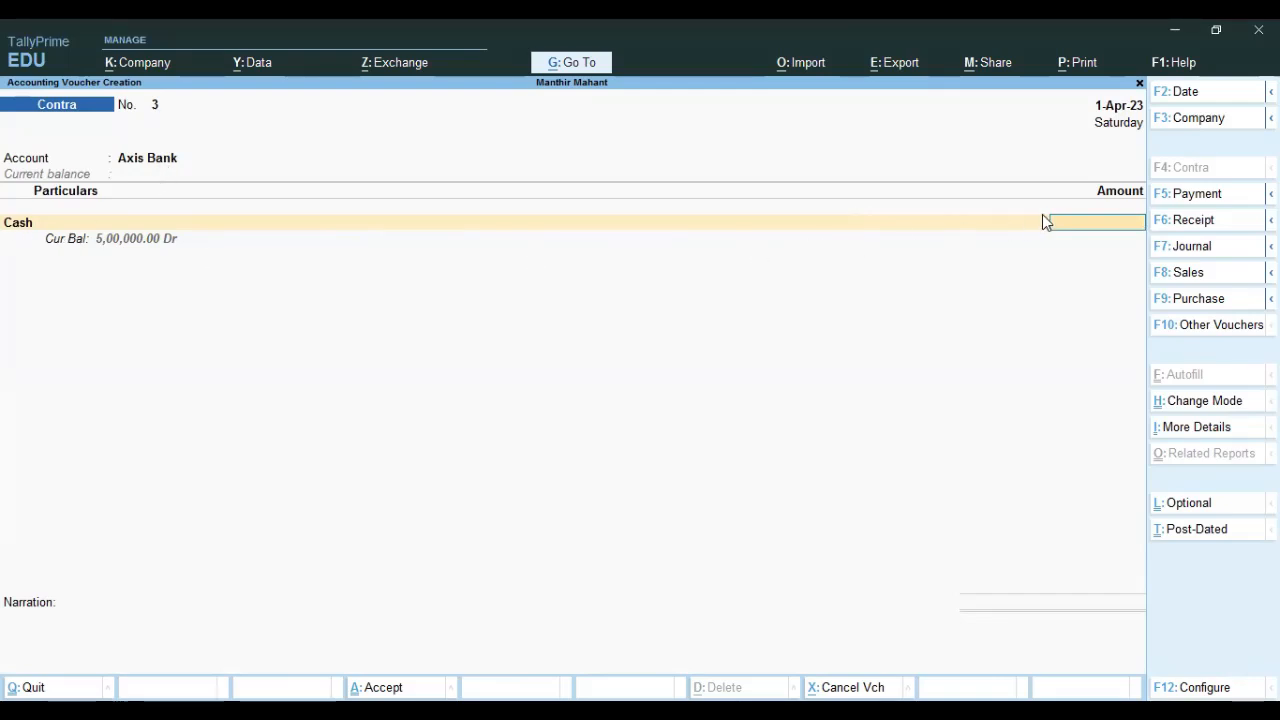
left_click(166, 160)
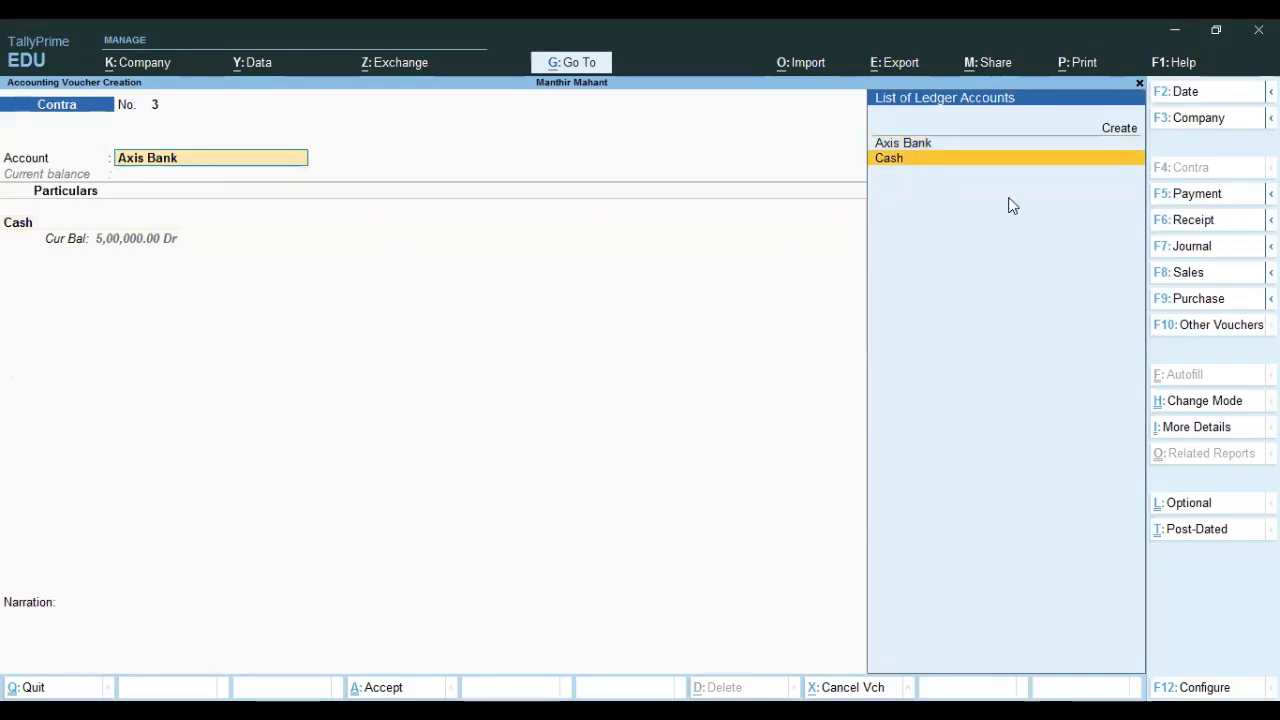
key("Return")
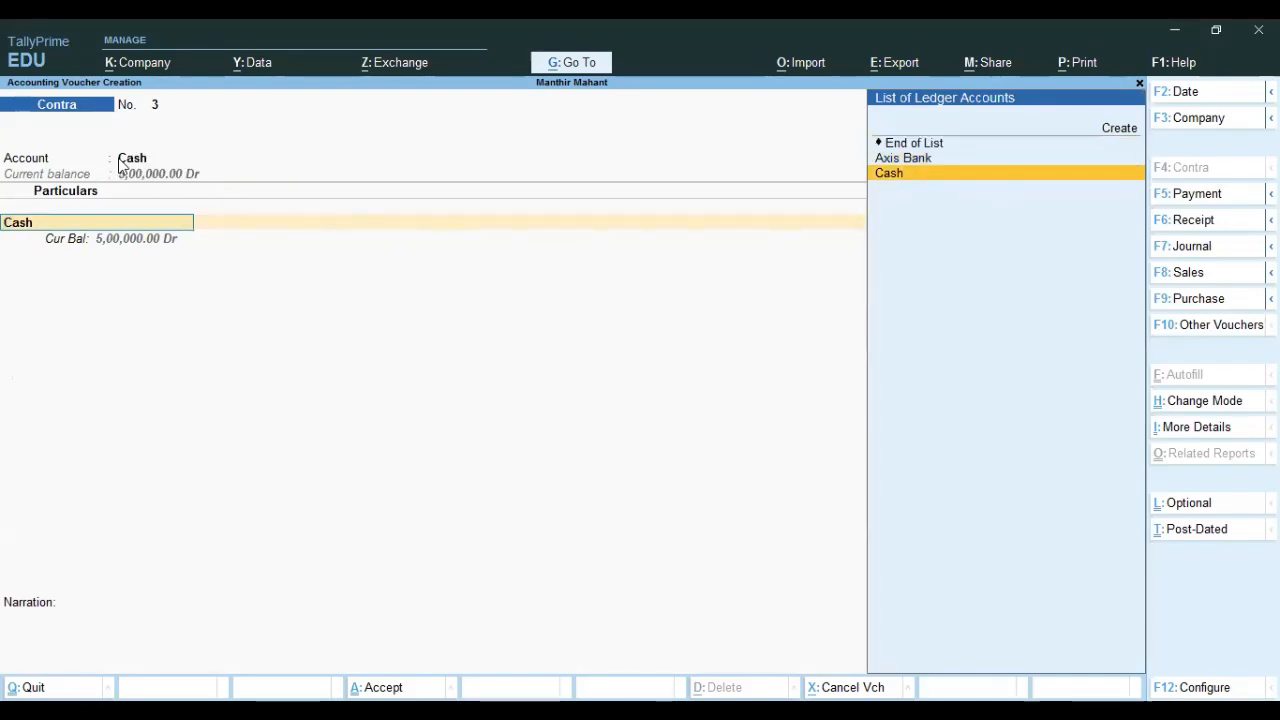
left_click(898, 160)
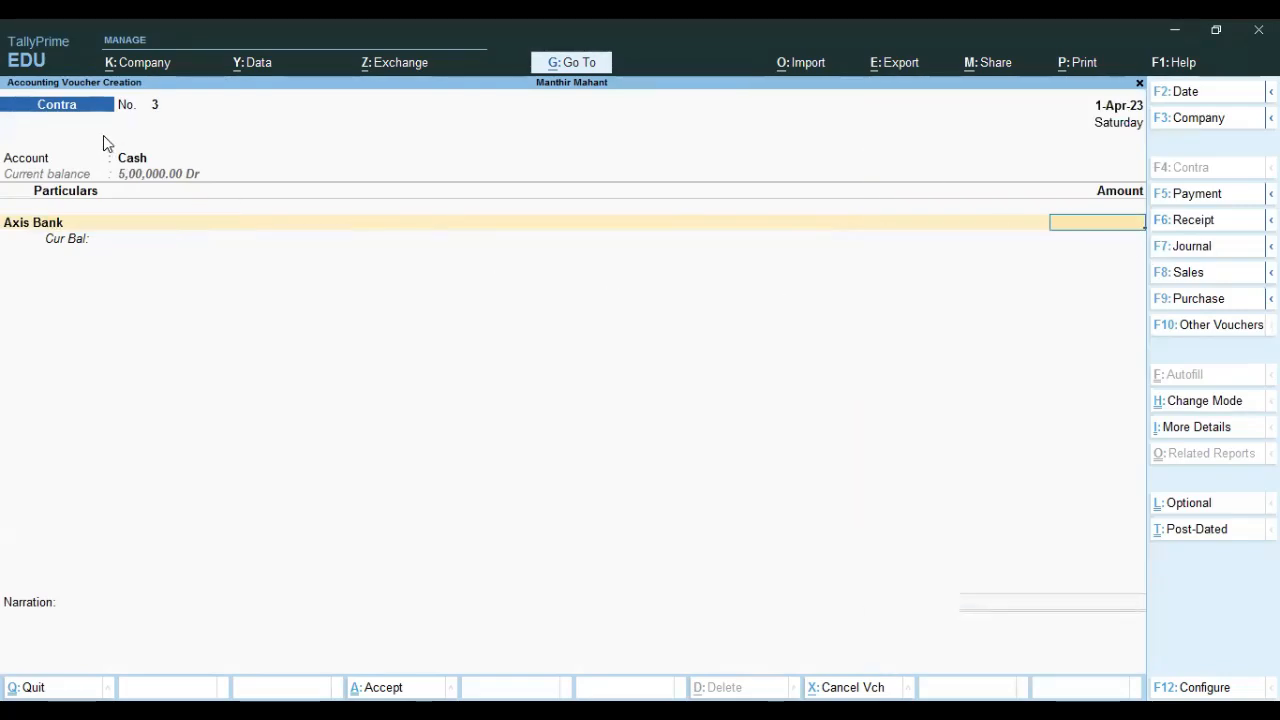
left_click(131, 162)
key("Up")
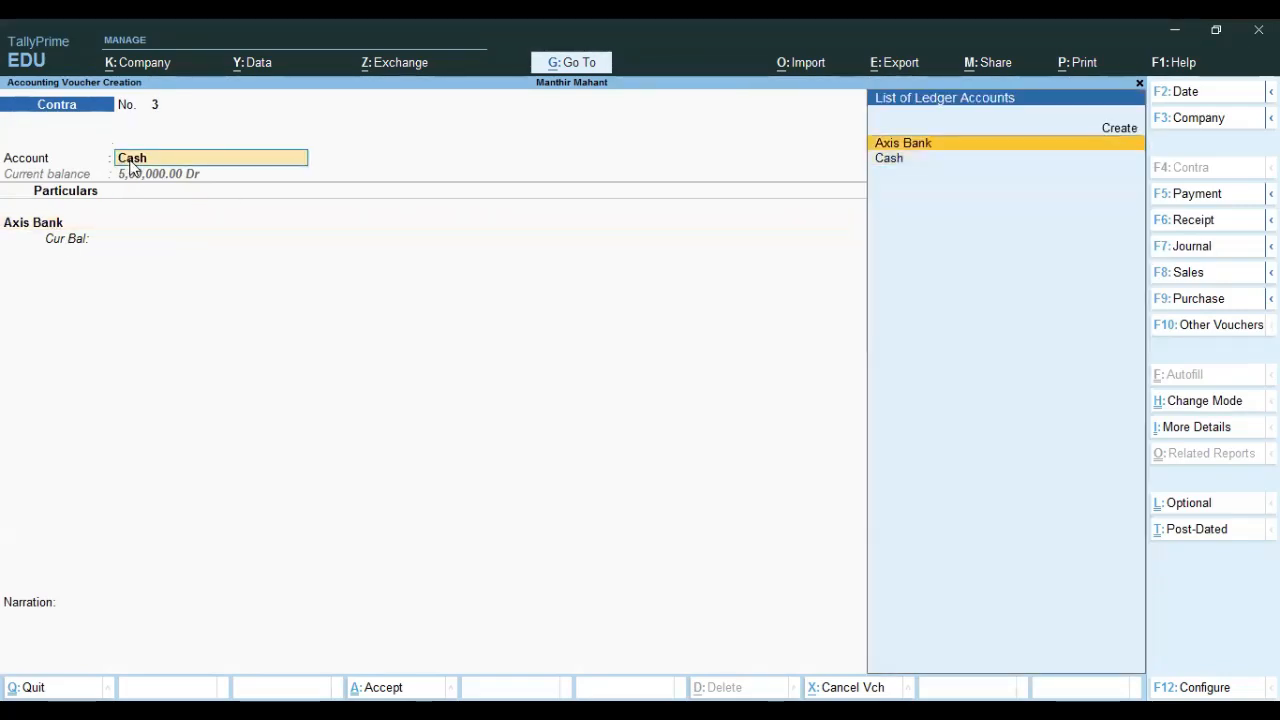
key("Return")
key("Down")
key("Return")
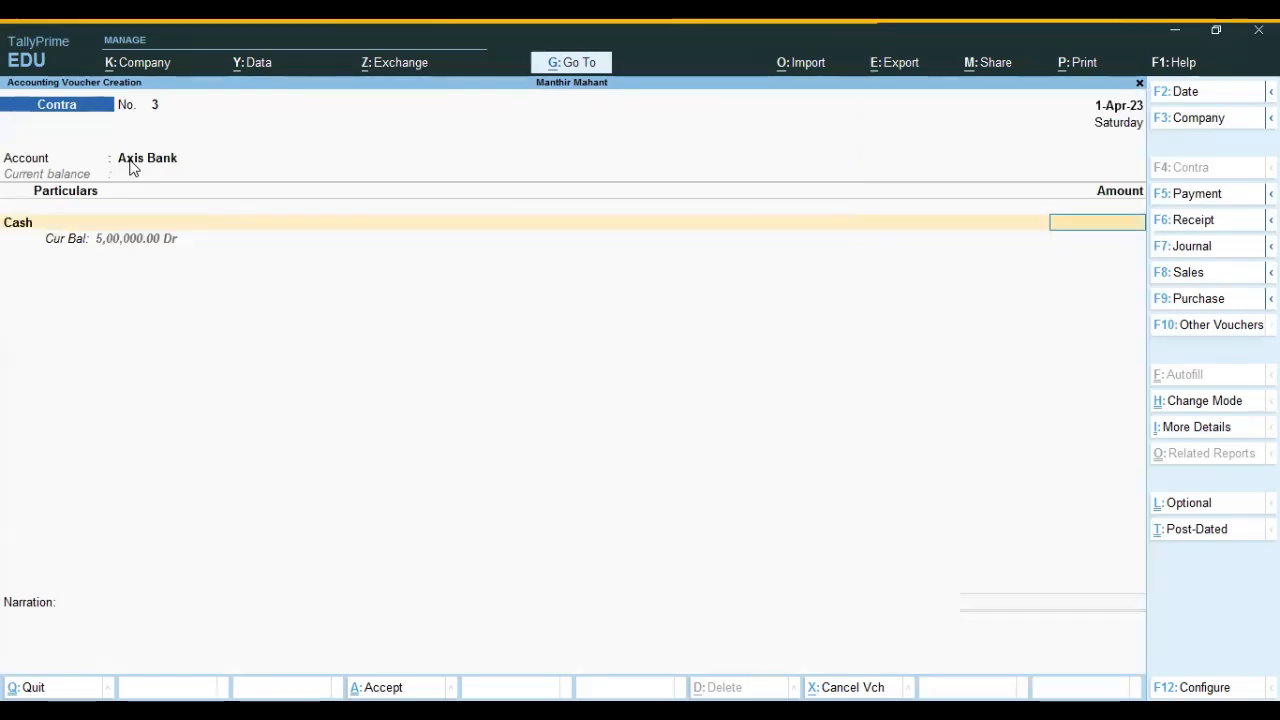
Enter 50,000, complete the bank allocation, save the deposit, and open the Balance Sheet.
type("50,00")
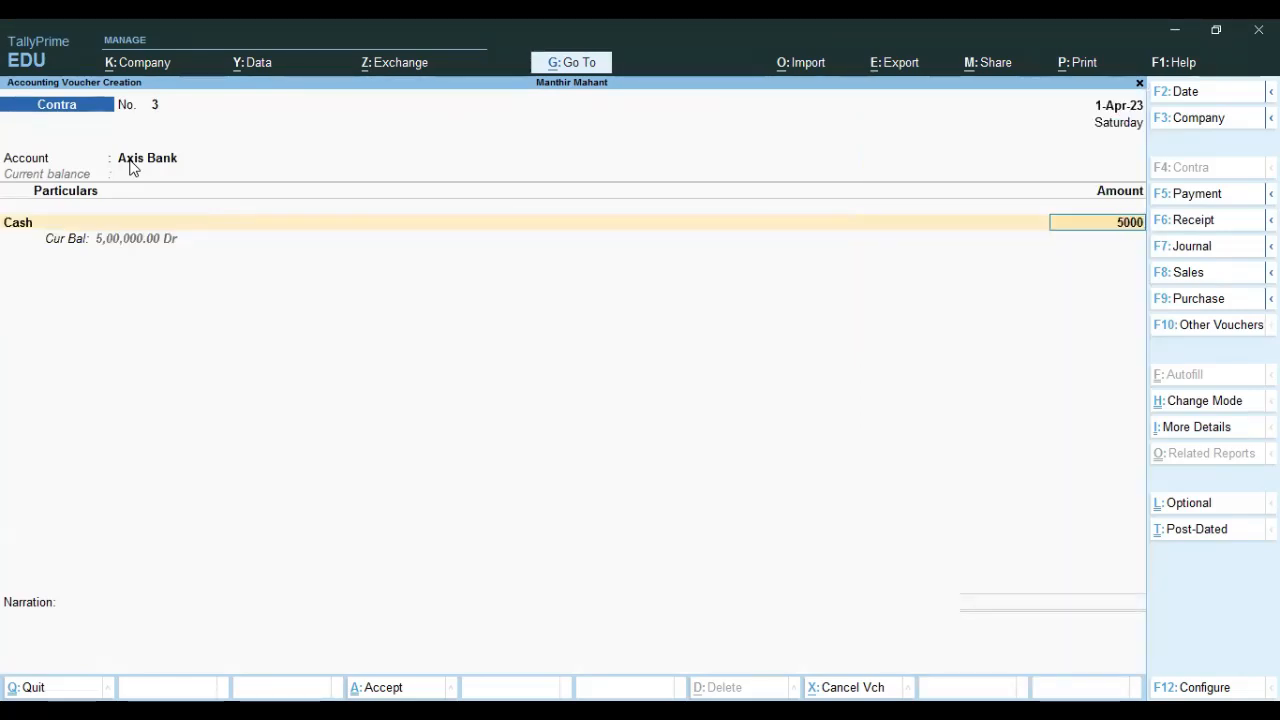
type("0")
key("Return")
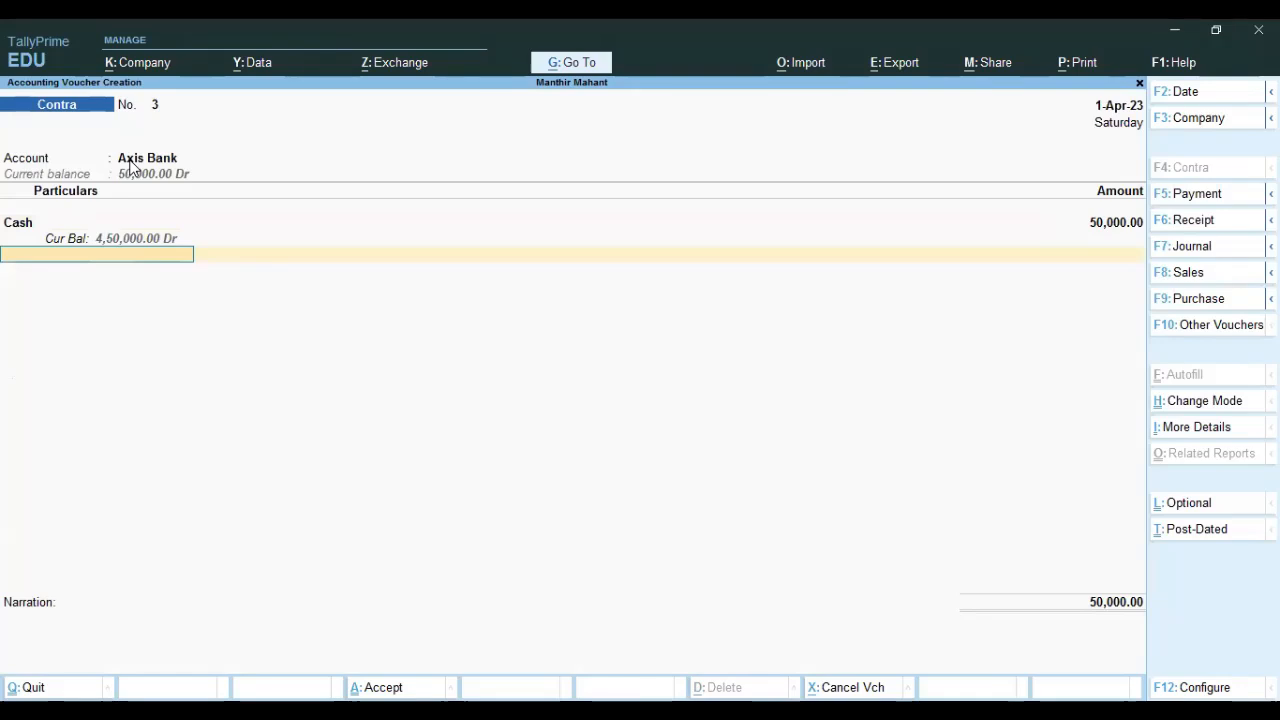
key("Return")
key("Return")
key("Return")
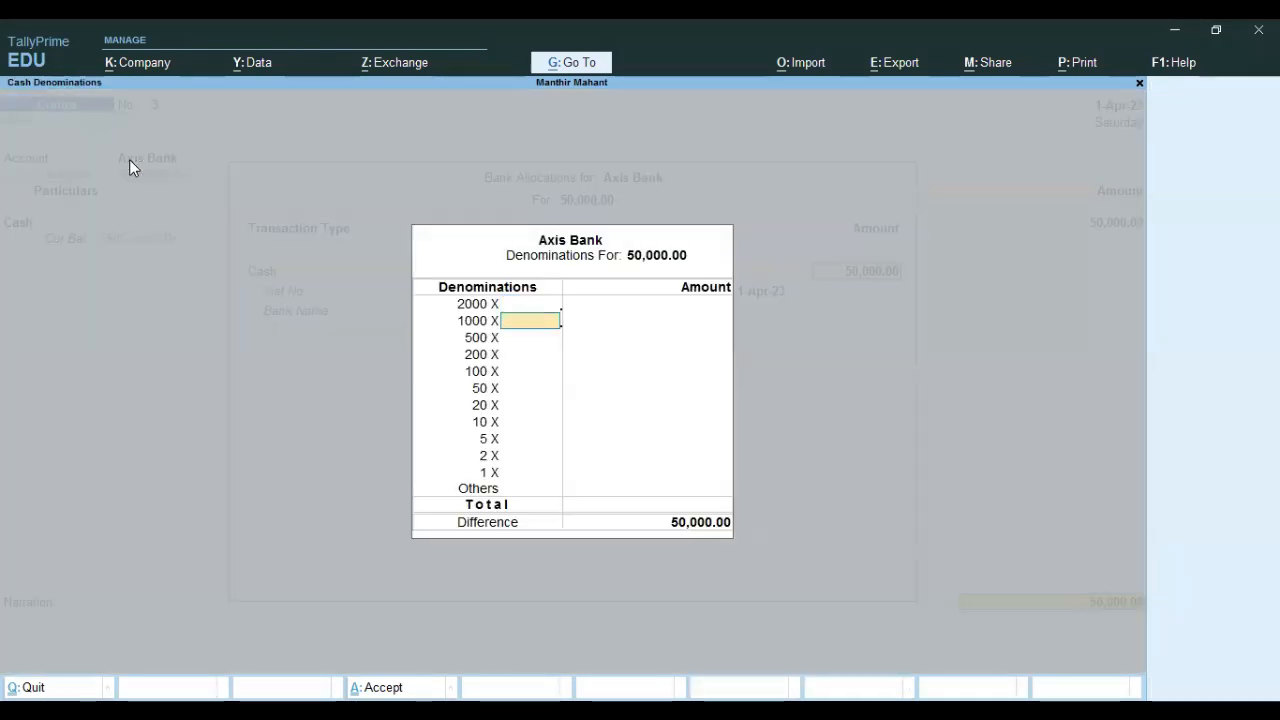
key("Return")
type("100")
key("Return")
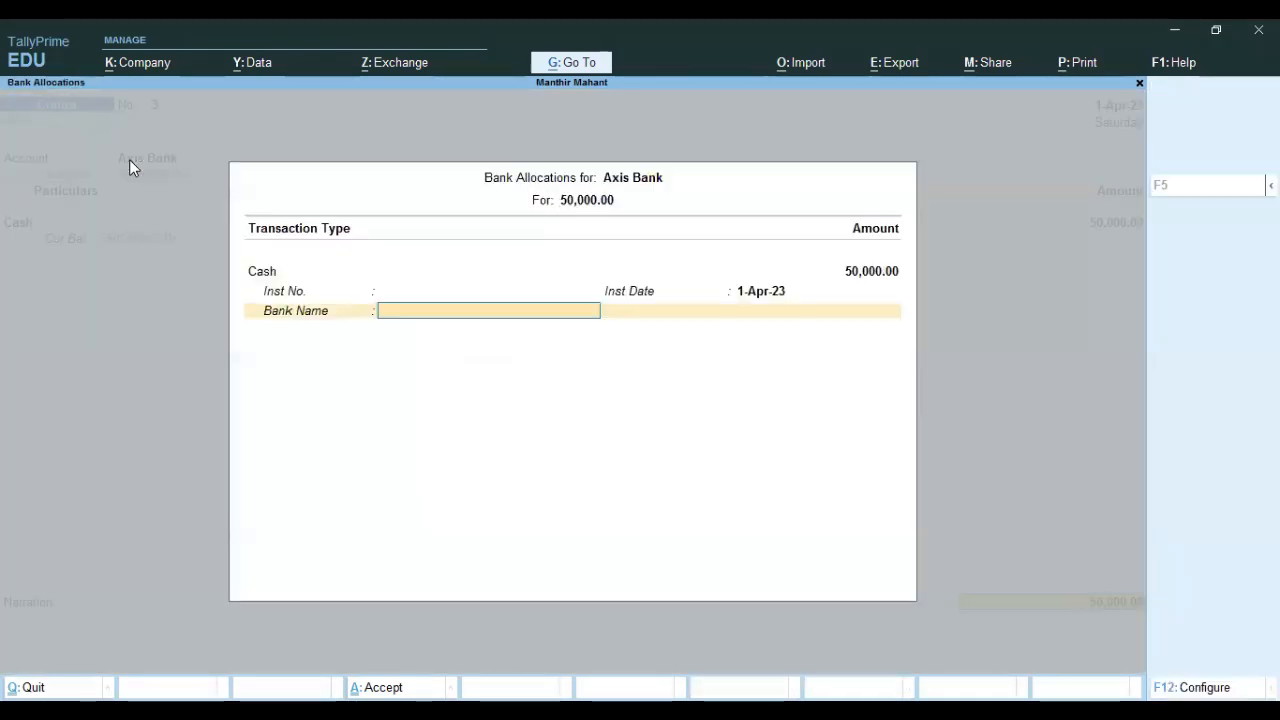
key("Return")
key("Return")
key("Return")
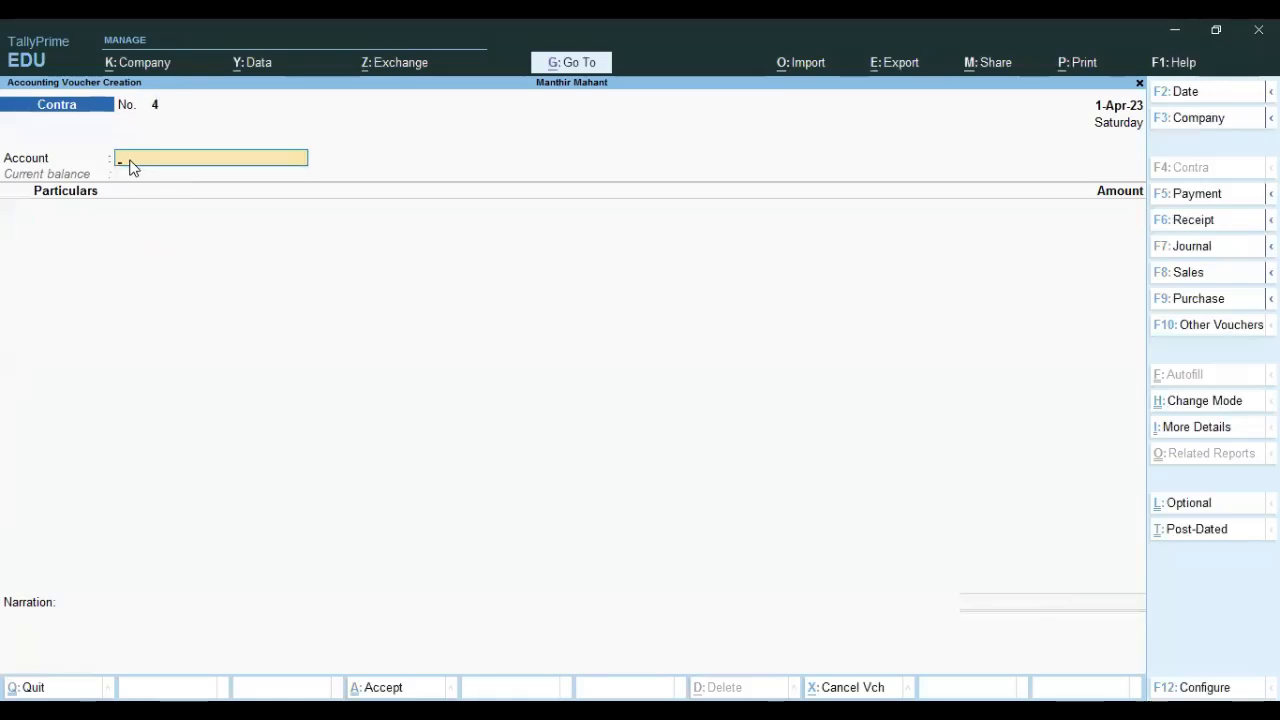
key("Escape")
key("Return")
key("Down")
key("Down")
key("Down")
Drill into Current Assets to confirm Bank Accounts at 50,000.
key("Return")
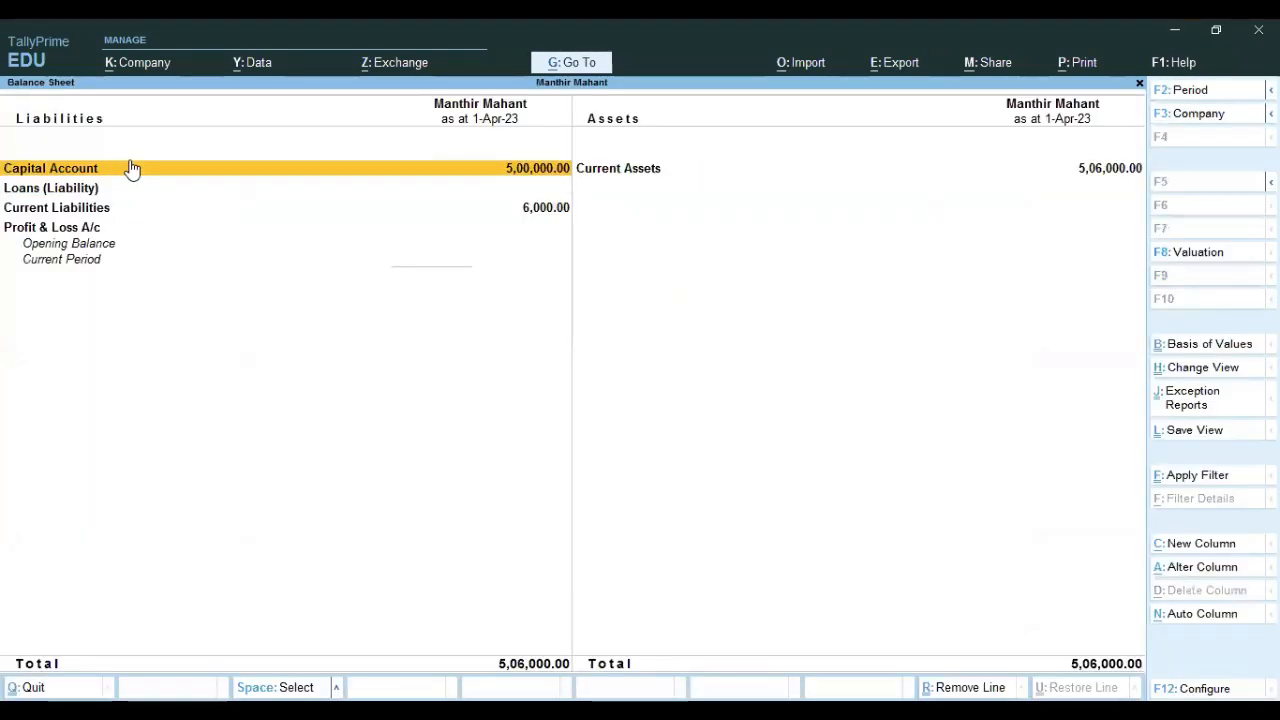
key("Right")
key("Return")
key("Down")
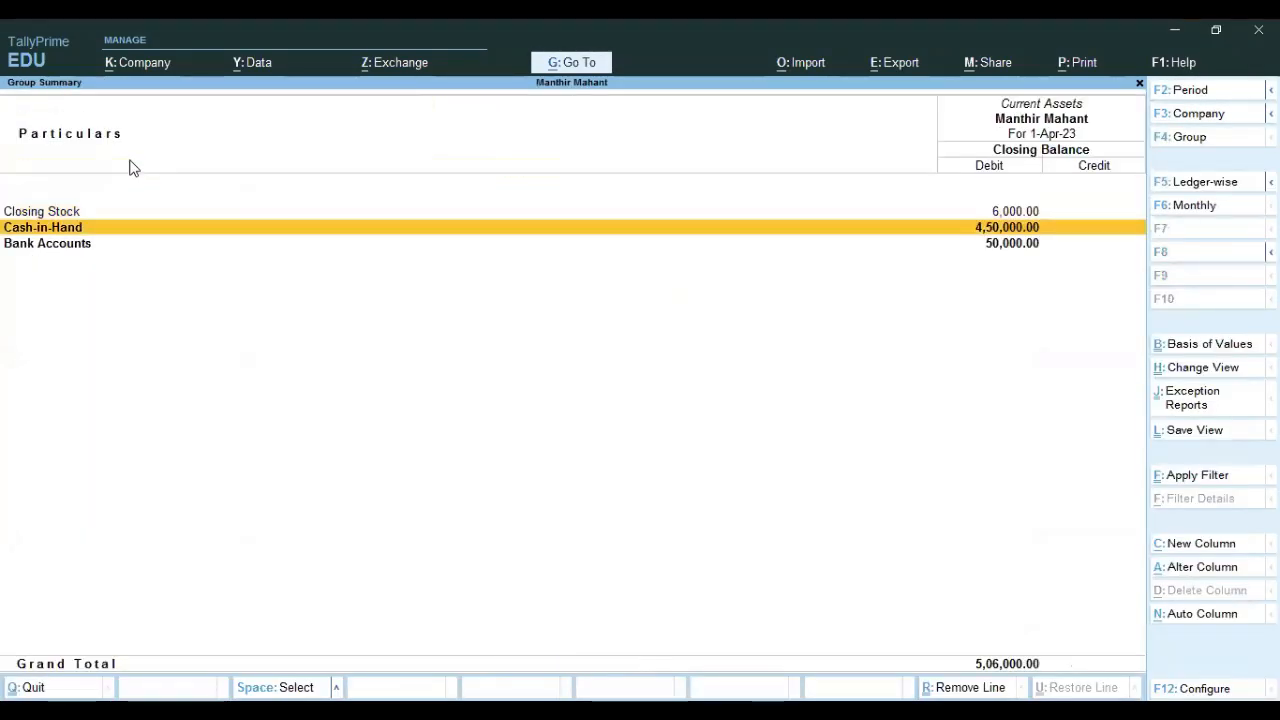
key("Down")
key("Return")
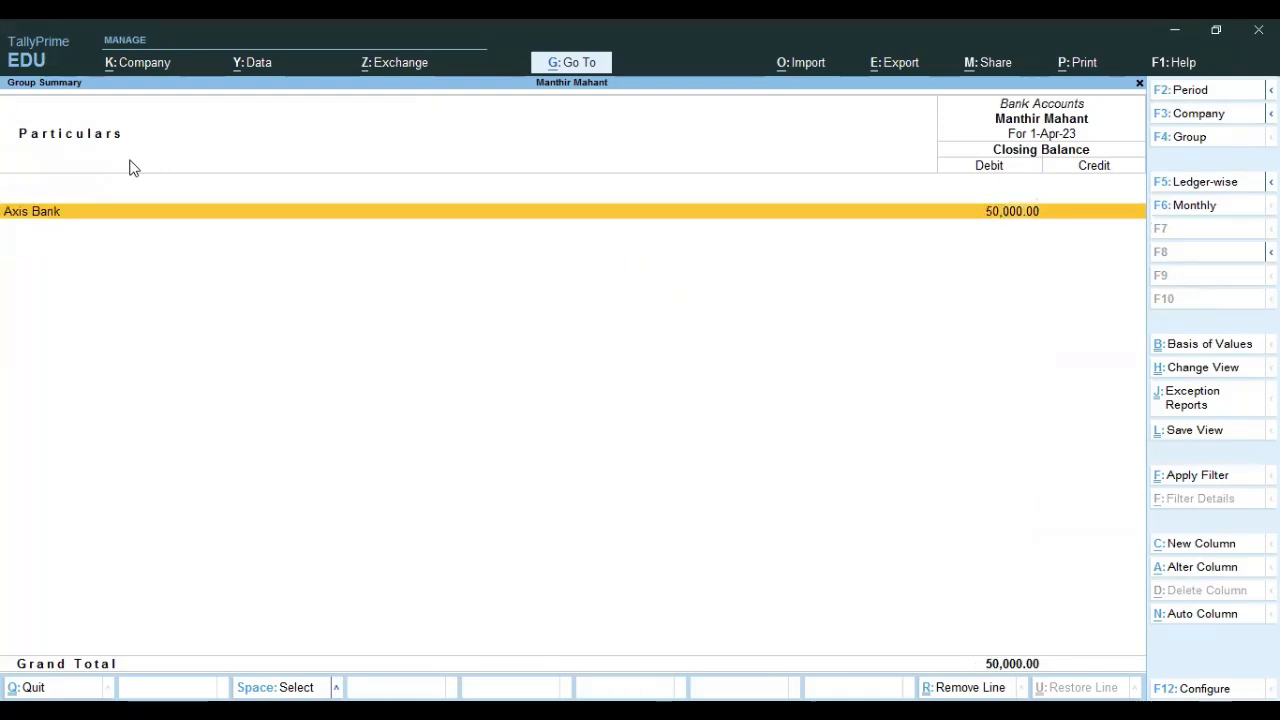
key("Escape")
key("Escape")
key("Escape")
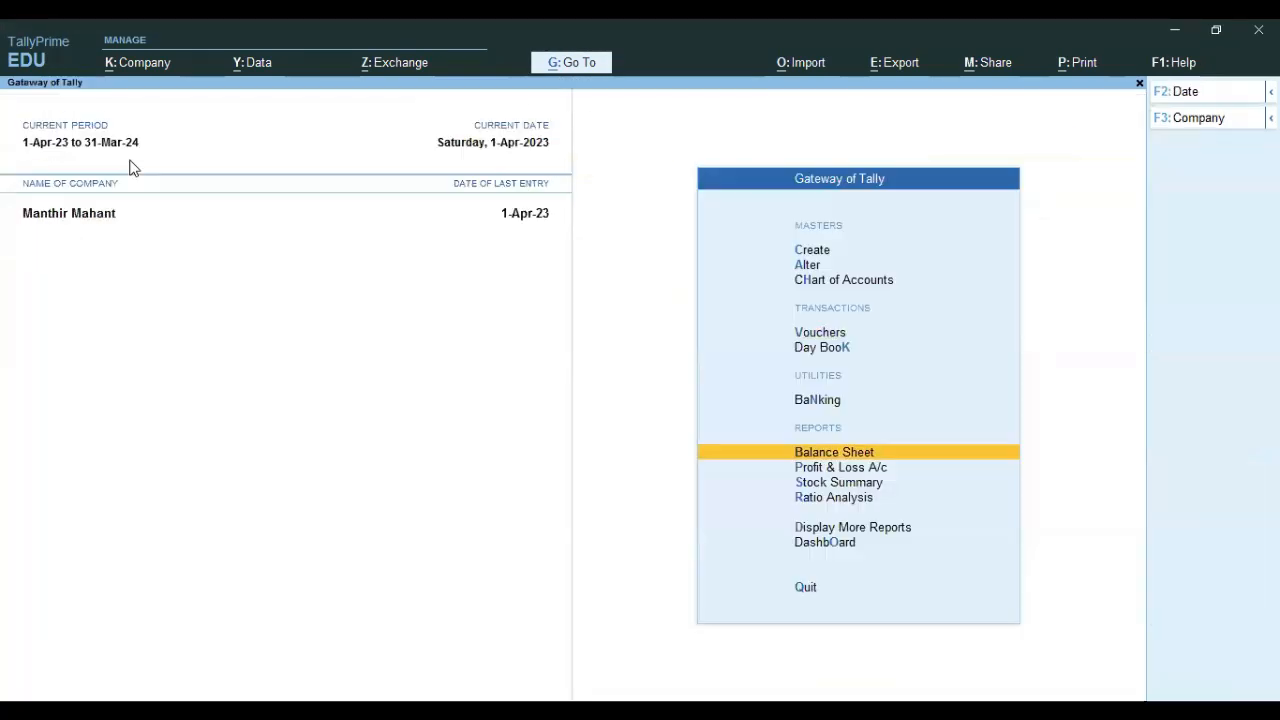
Return to the main menu and start a new Payment voucher No. 3.
key("Up")
key("Up")
key("Up")
key("Return")
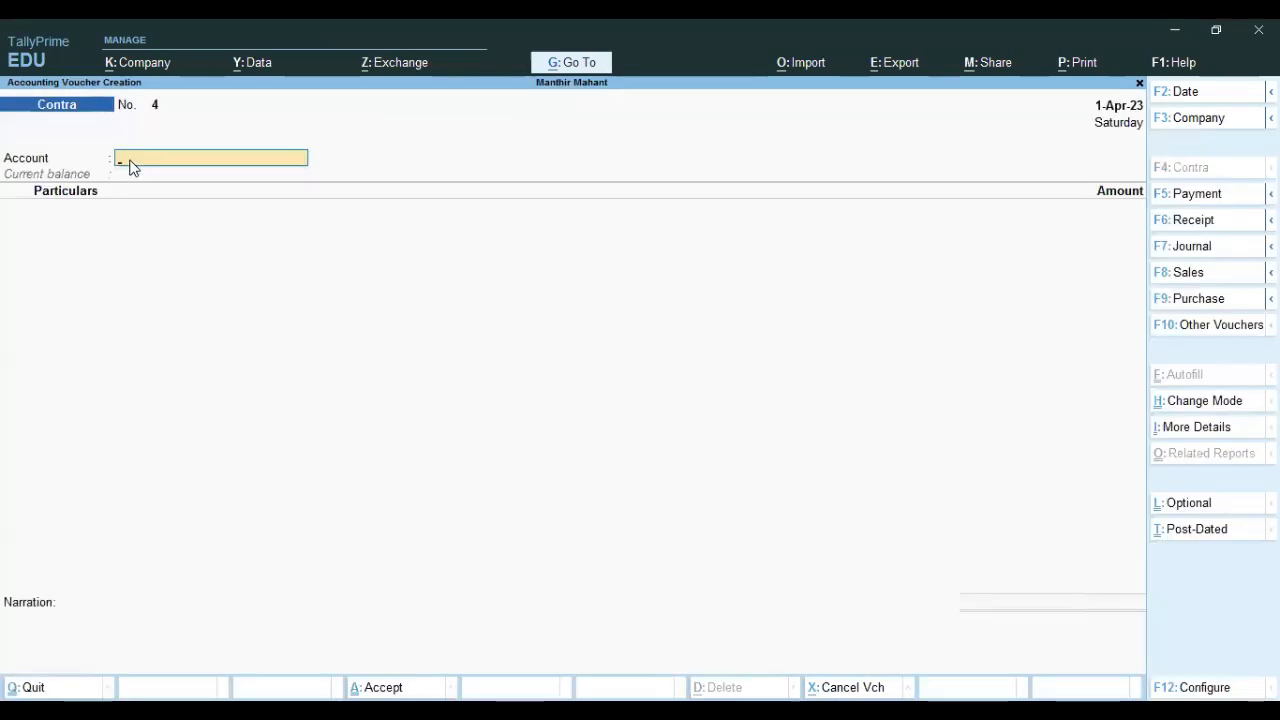
key("F5")
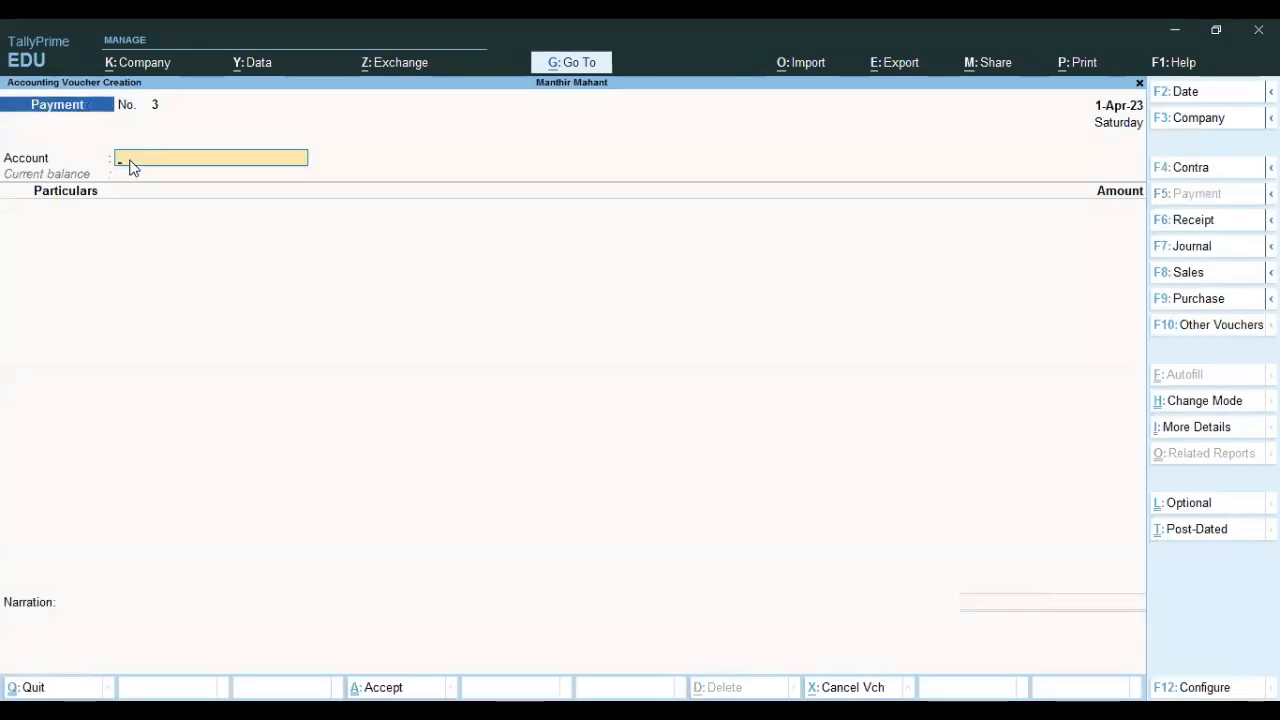
Pay Mohan 6,000 from Axis Bank against bill 003 and save the voucher.
type("a")
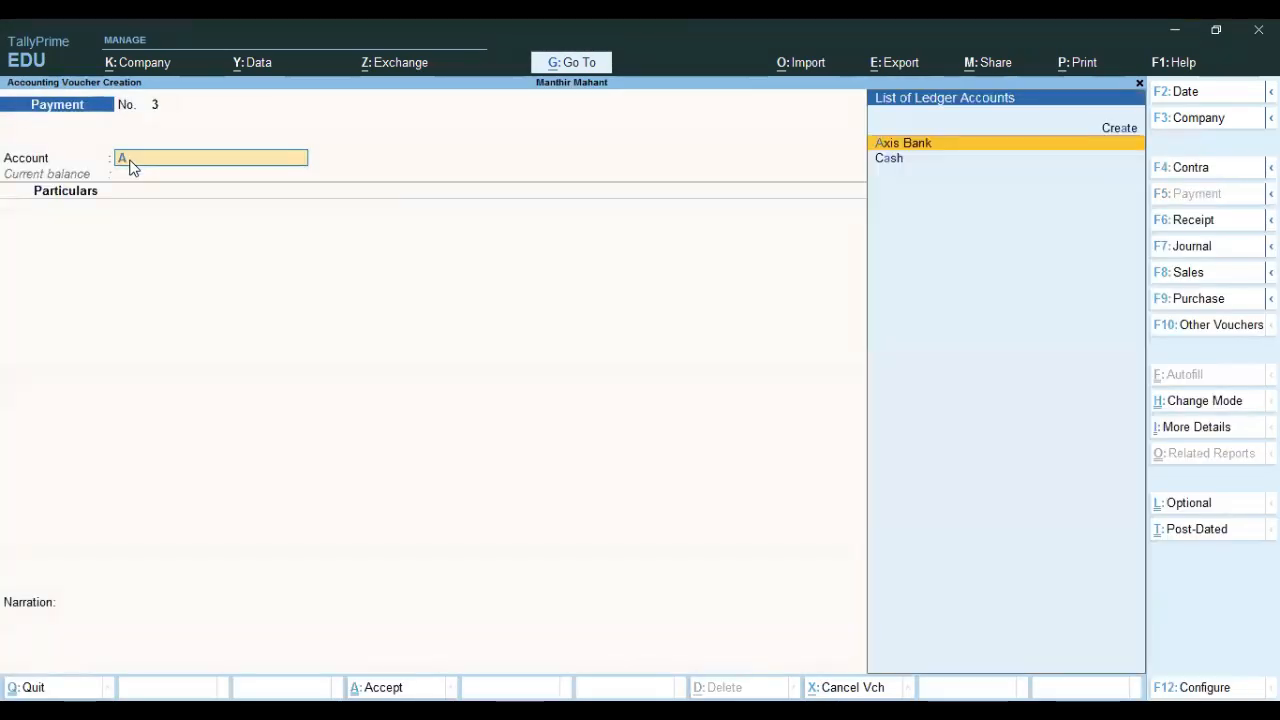
key("Return")
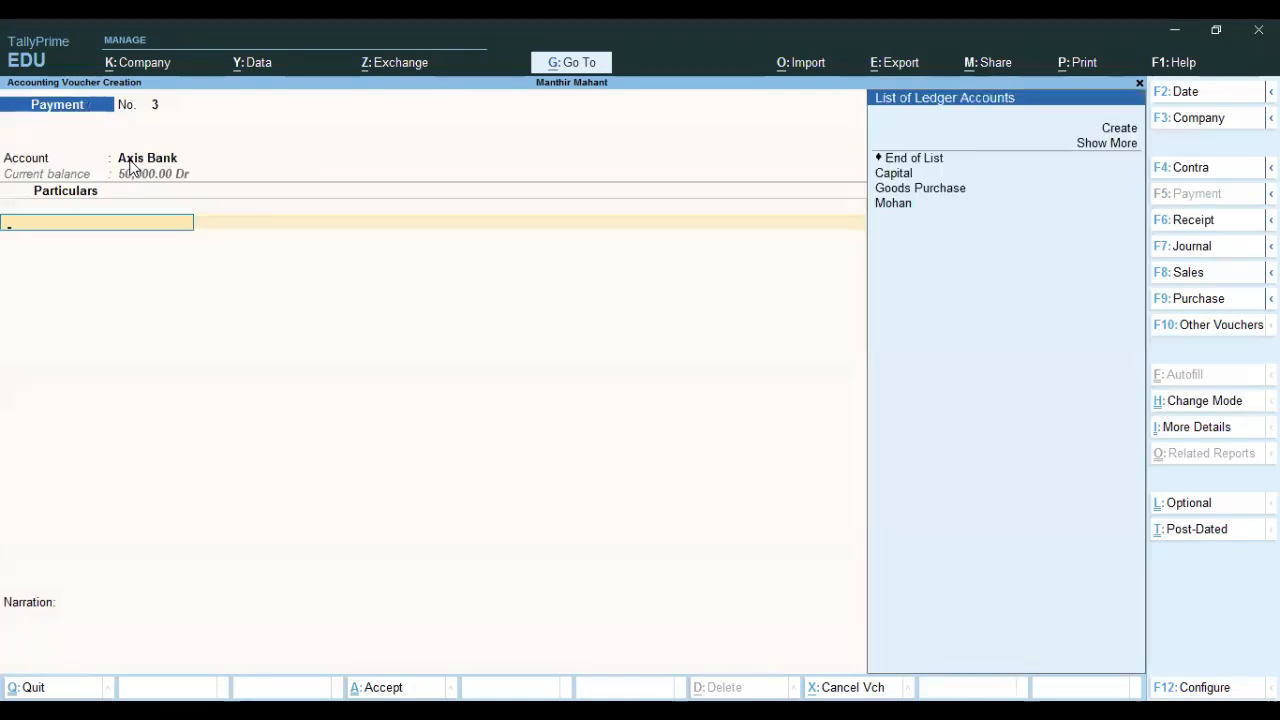
key("Down")
key("Down")
key("Down")
key("Down")
key("Down")
key("Down")
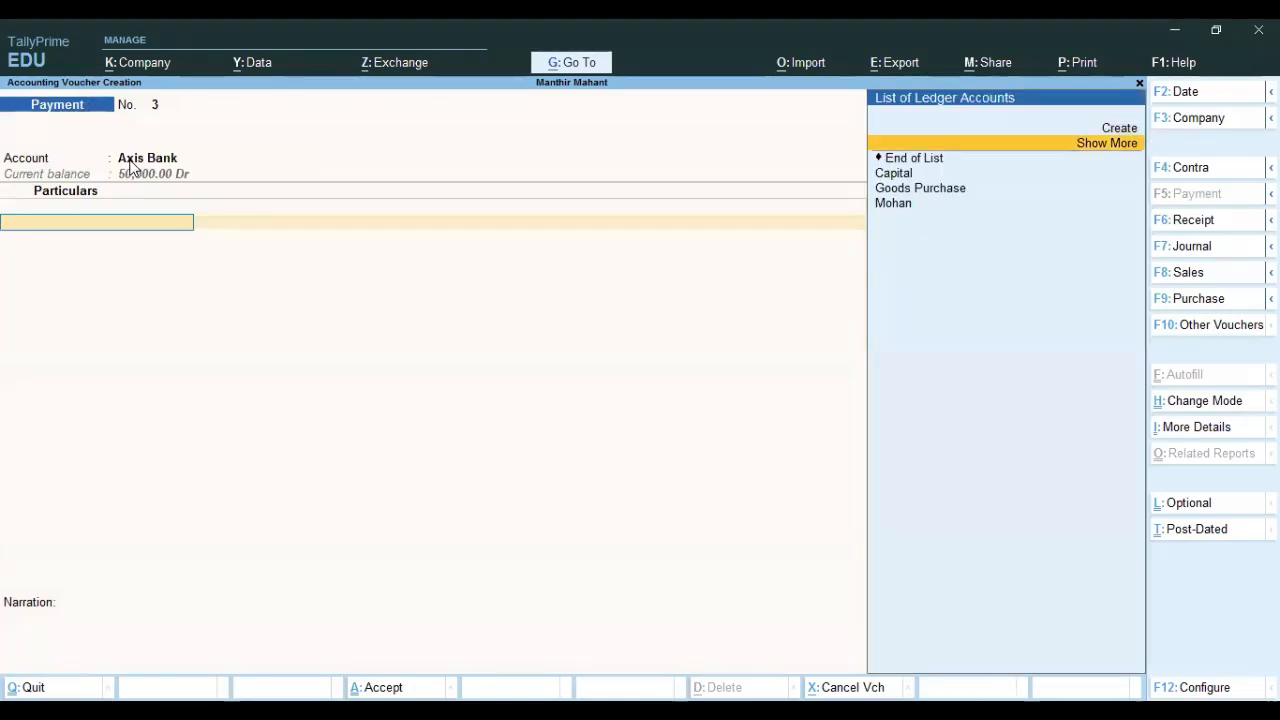
key("Return")
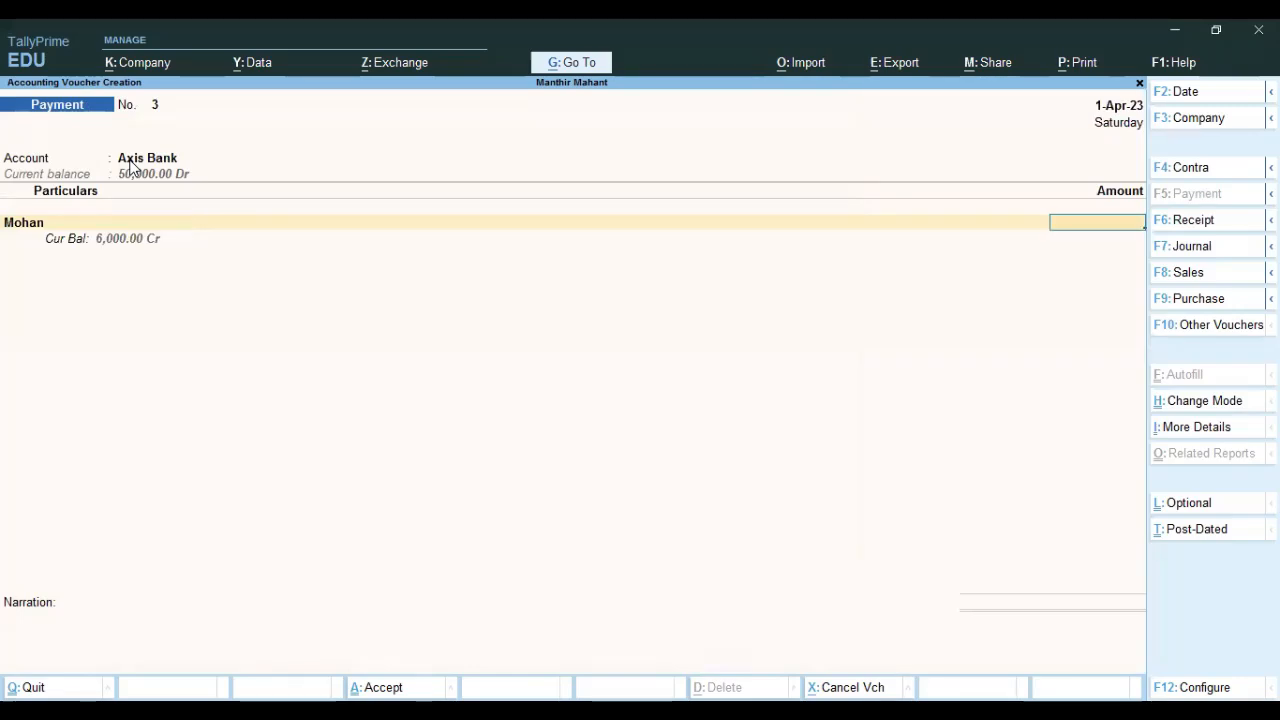
type("6,000")
key("Return")
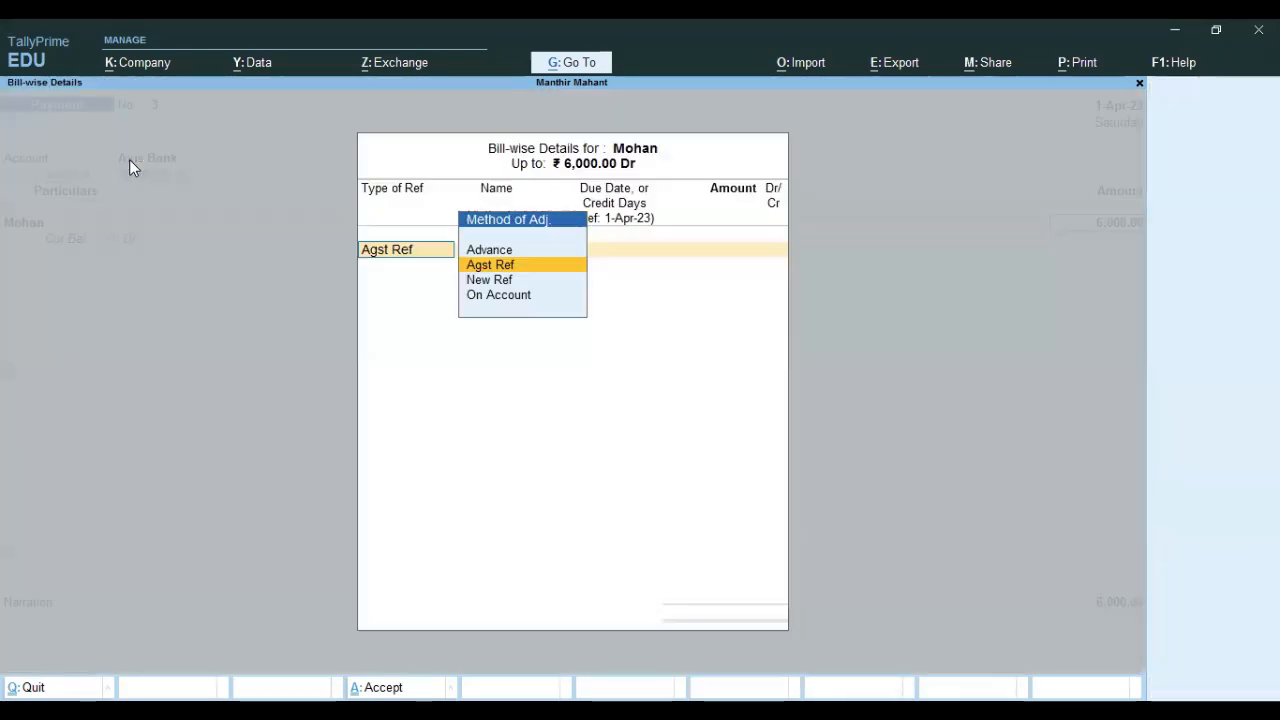
key("Return")
key("Return")
key("Return")
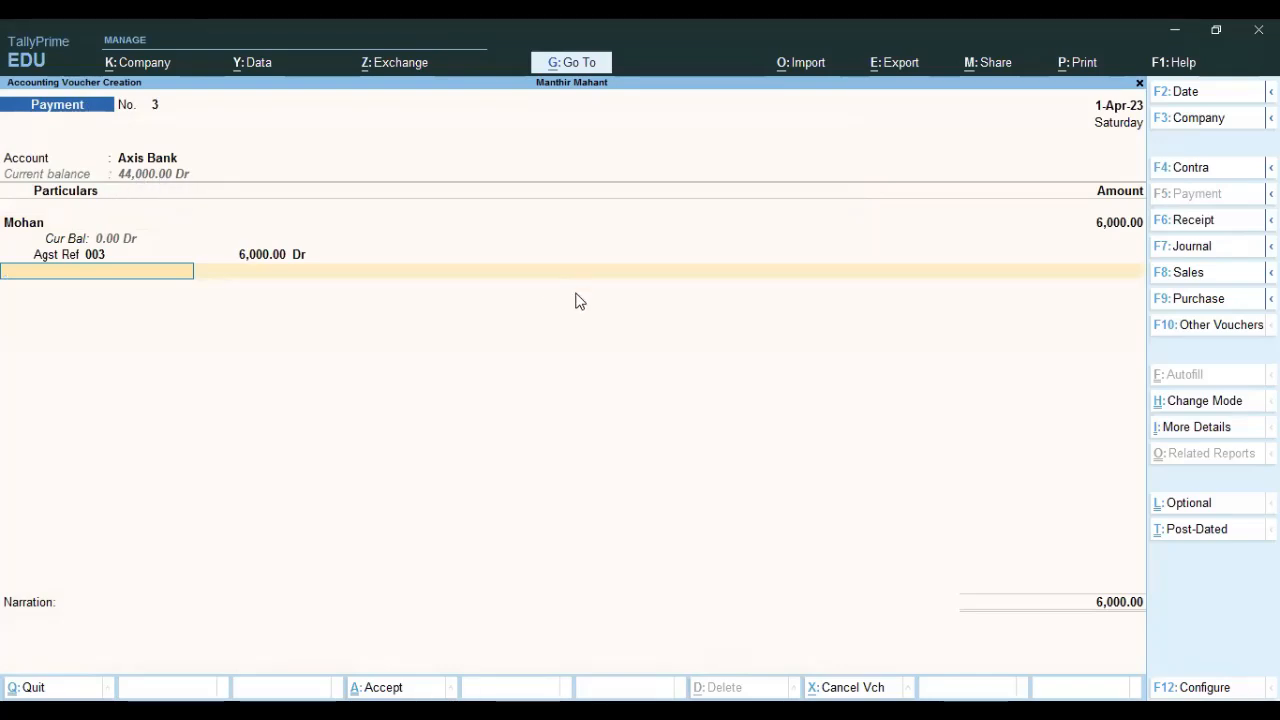
key("Return")
key("Return")
key("Return")
key("Return")
key("Return")
key("Return")
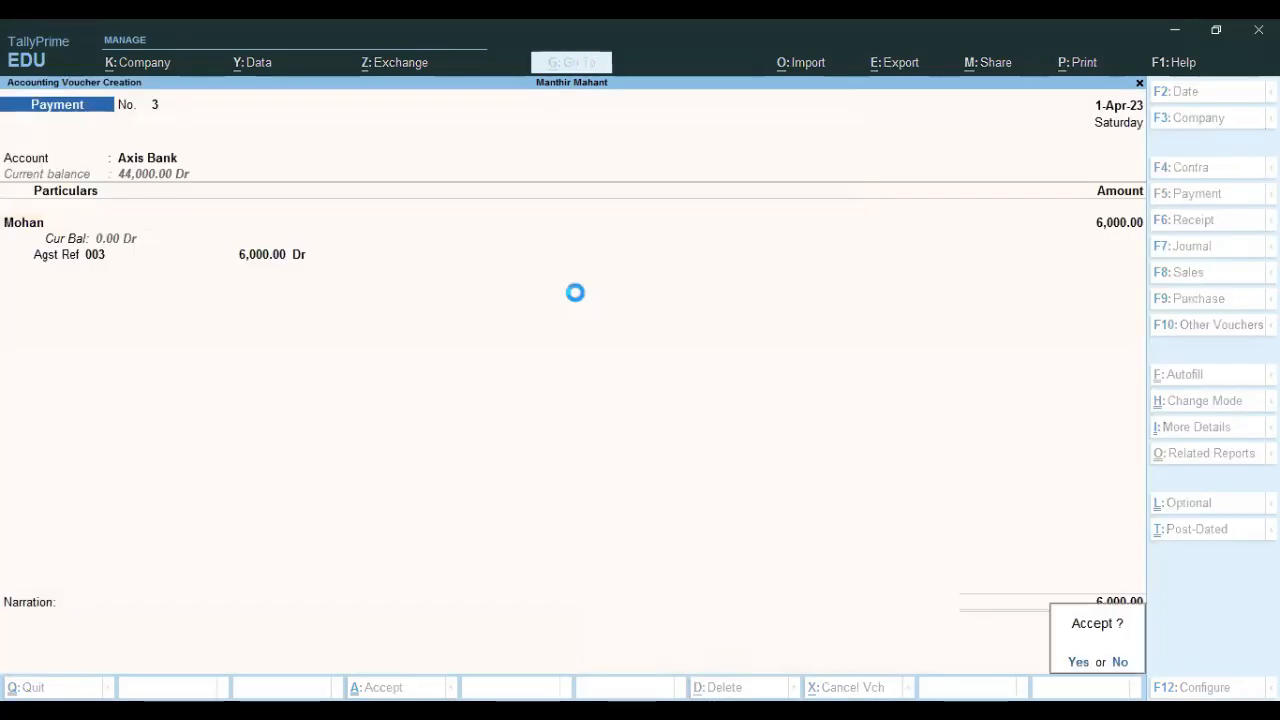
key("Return")
key("Escape")
Check the Balance Sheet totals of 5,00,000 and Bank Accounts at 44,000.
key("Down")
key("Down")
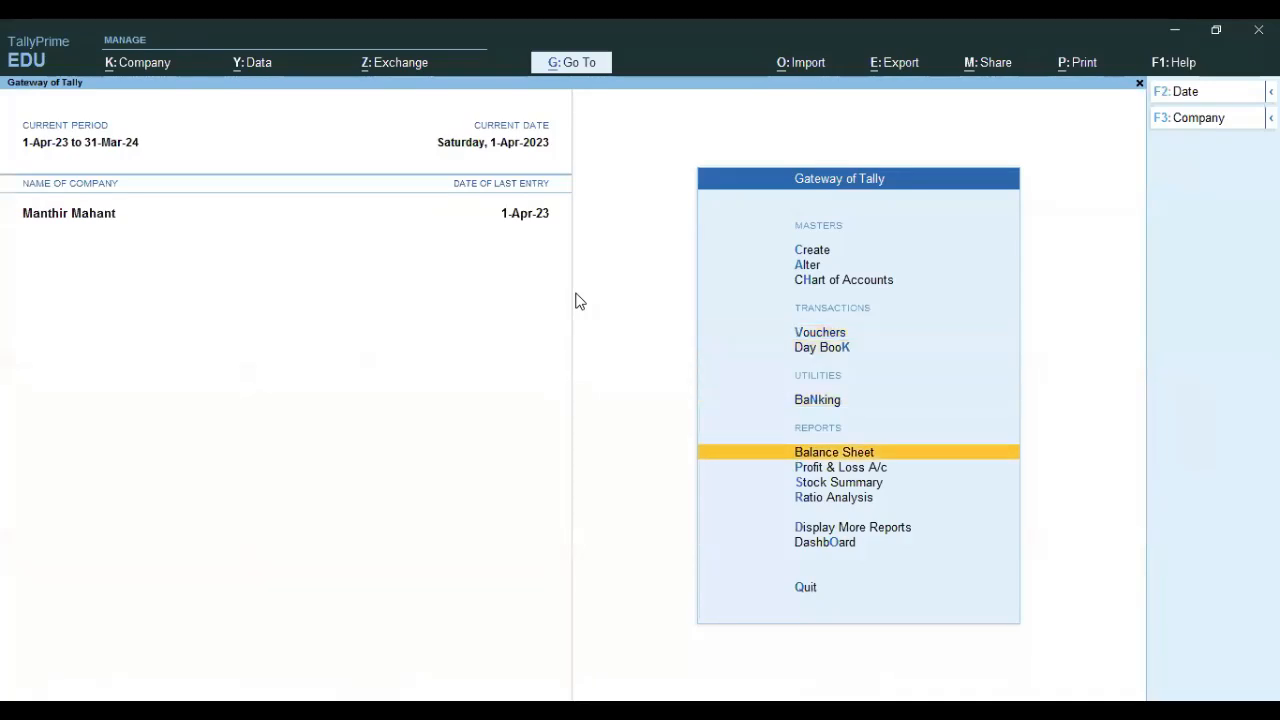
key("Return")
key("Return")
key("Down")
key("Down")
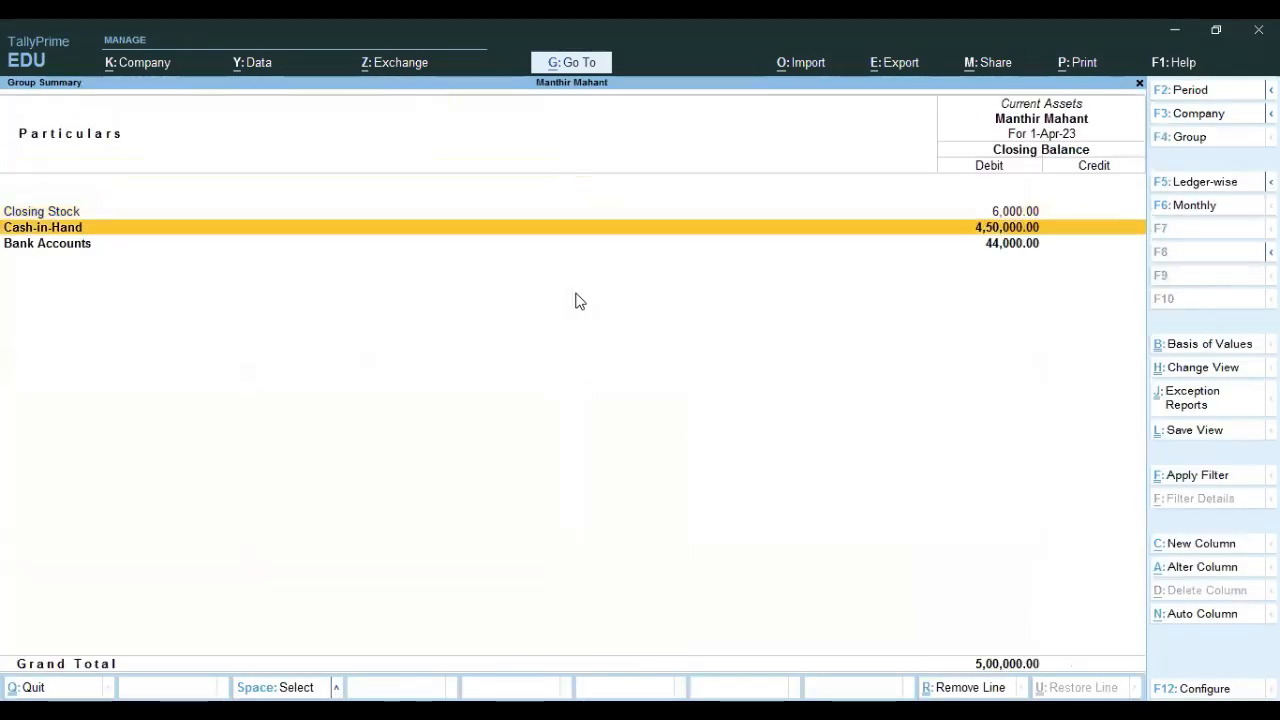
key("Escape")
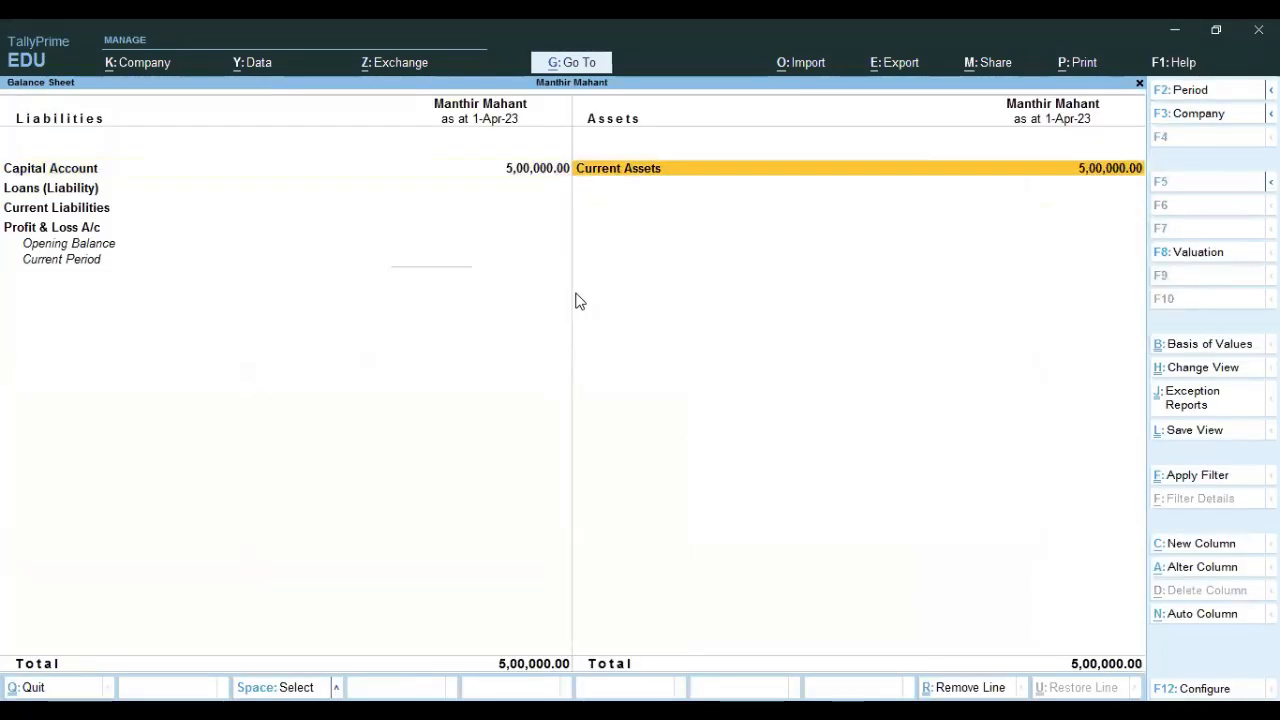
key("Escape")
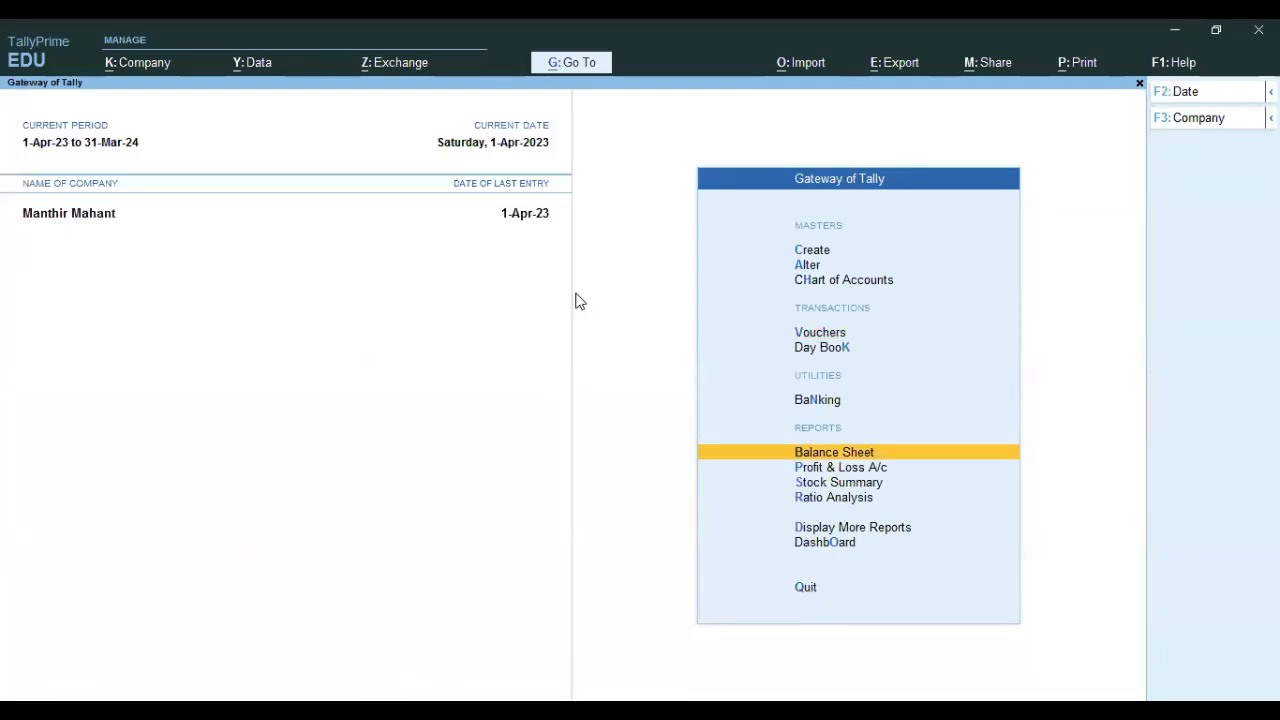
Go back to voucher entry and start a new Contra voucher No. 4.
key("Up")
key("Up")
key("Up")
key("Return")
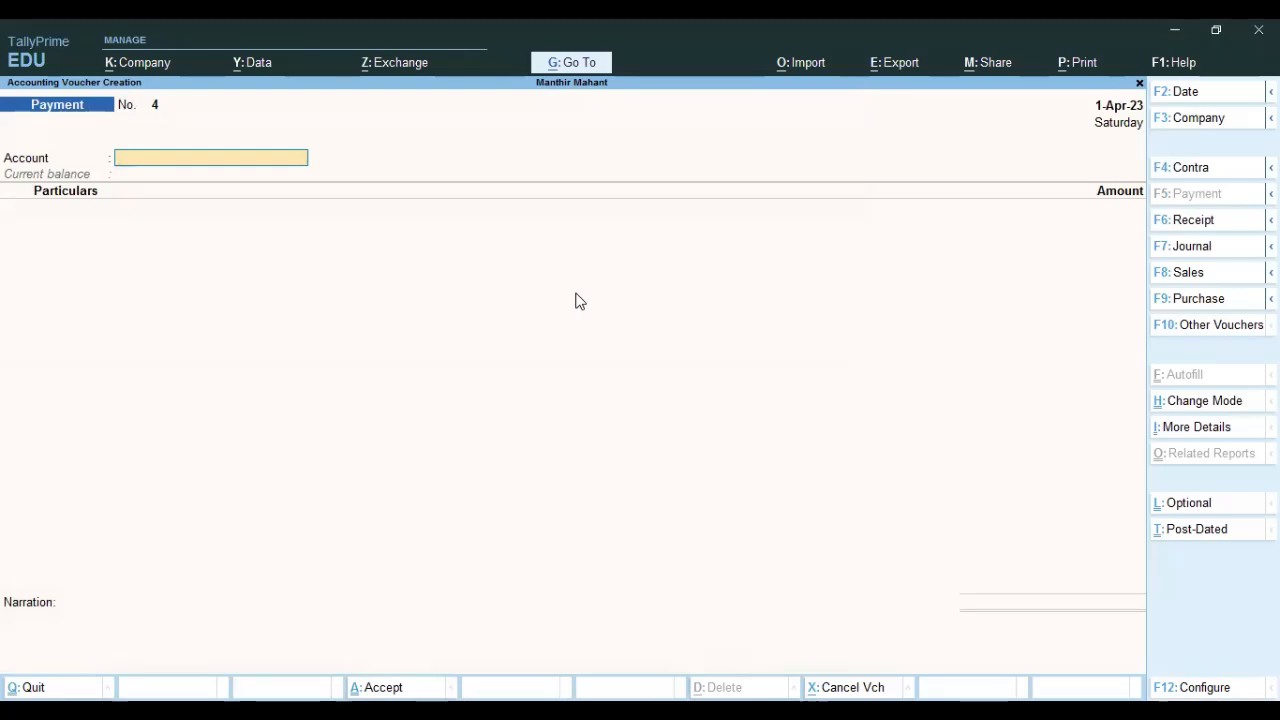
key("F4")
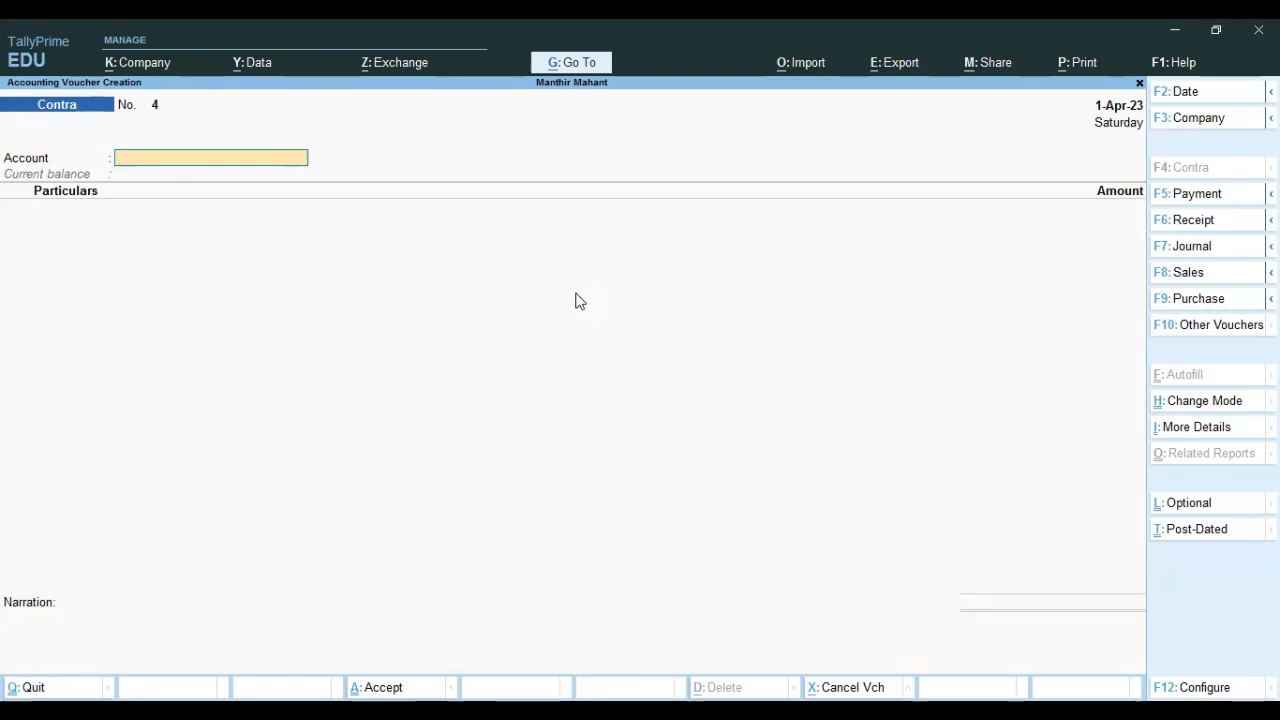
Set Cash as the account with Axis Bank 4000 on the particulars line.
type("C")
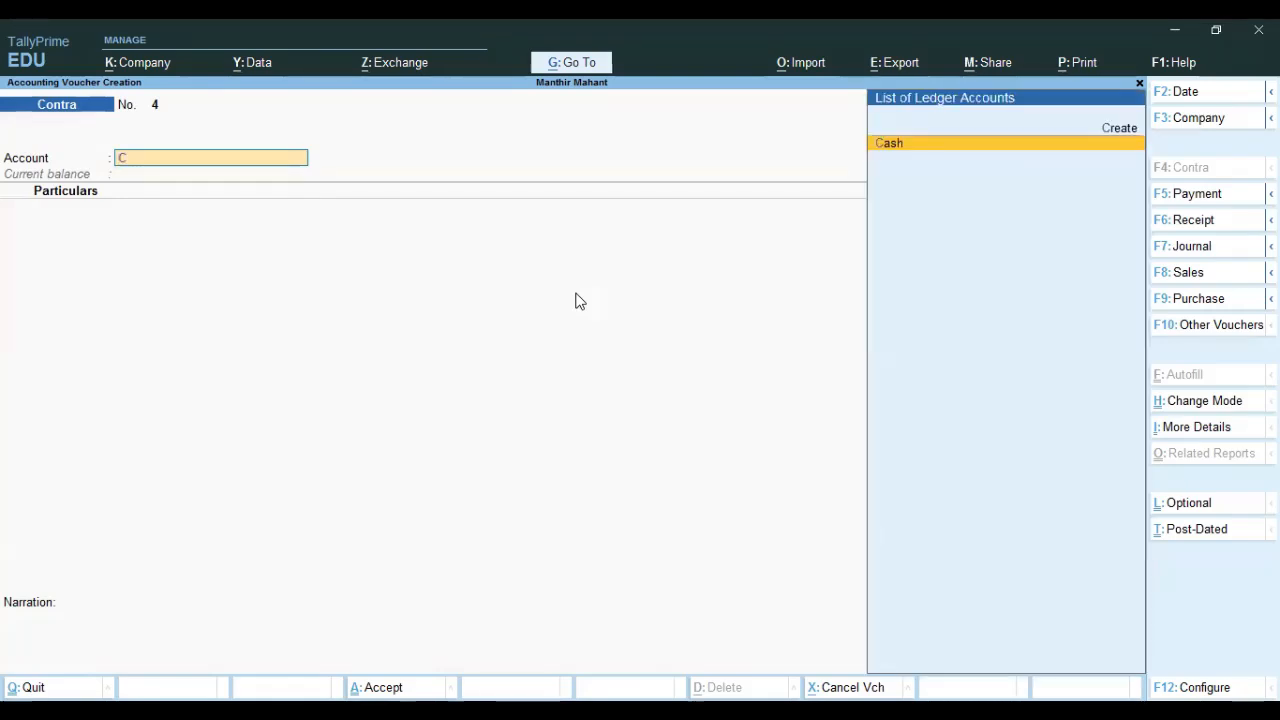
key("Return")
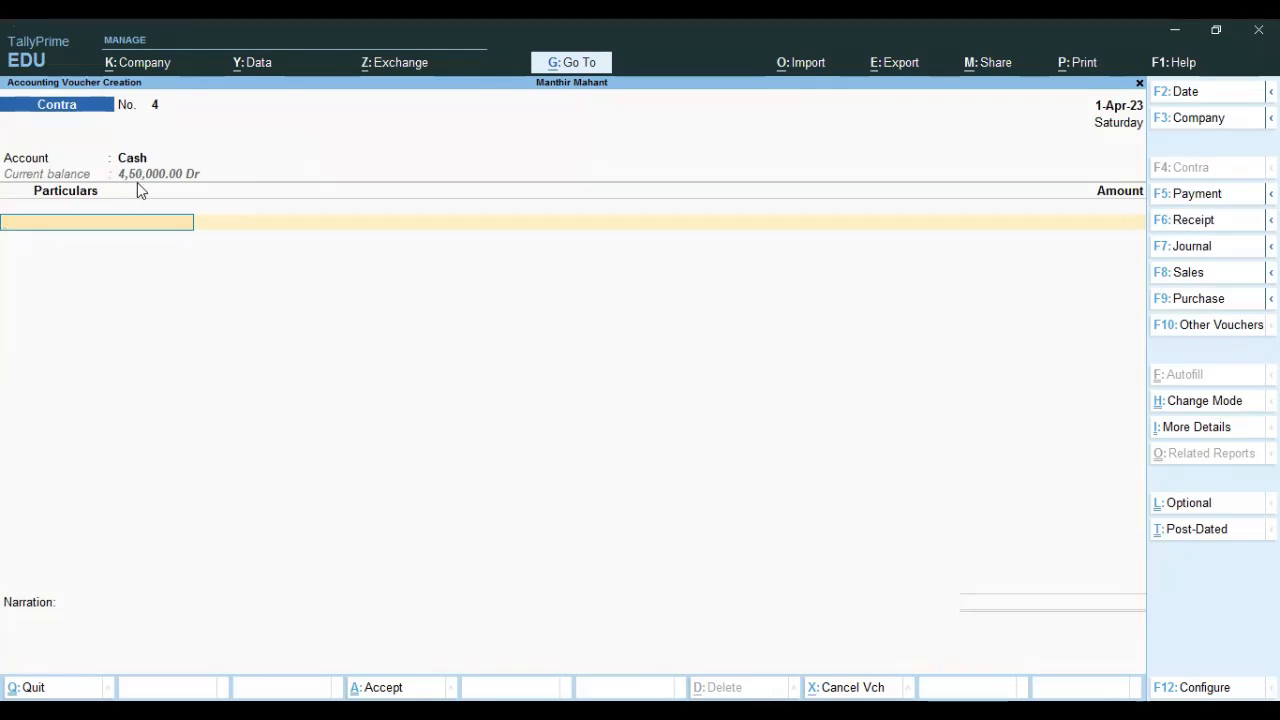
key("space")
key("Down")
key("Down")
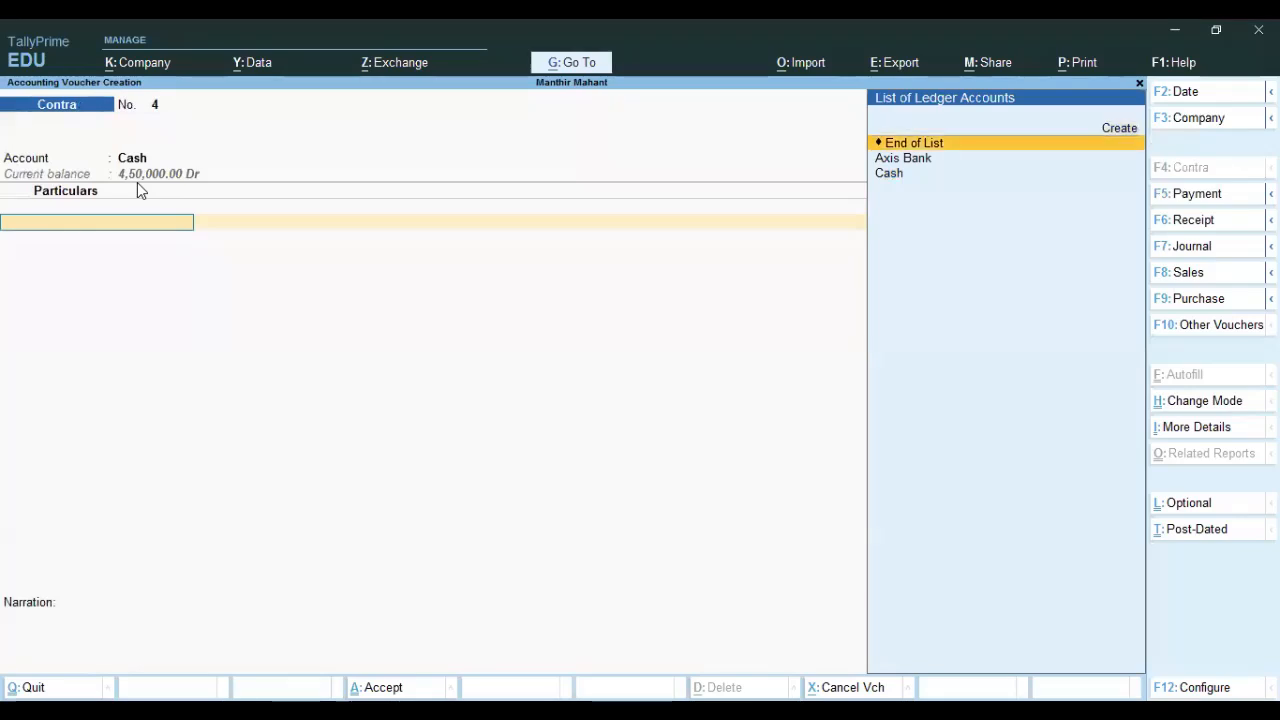
key("Down")
key("Return")
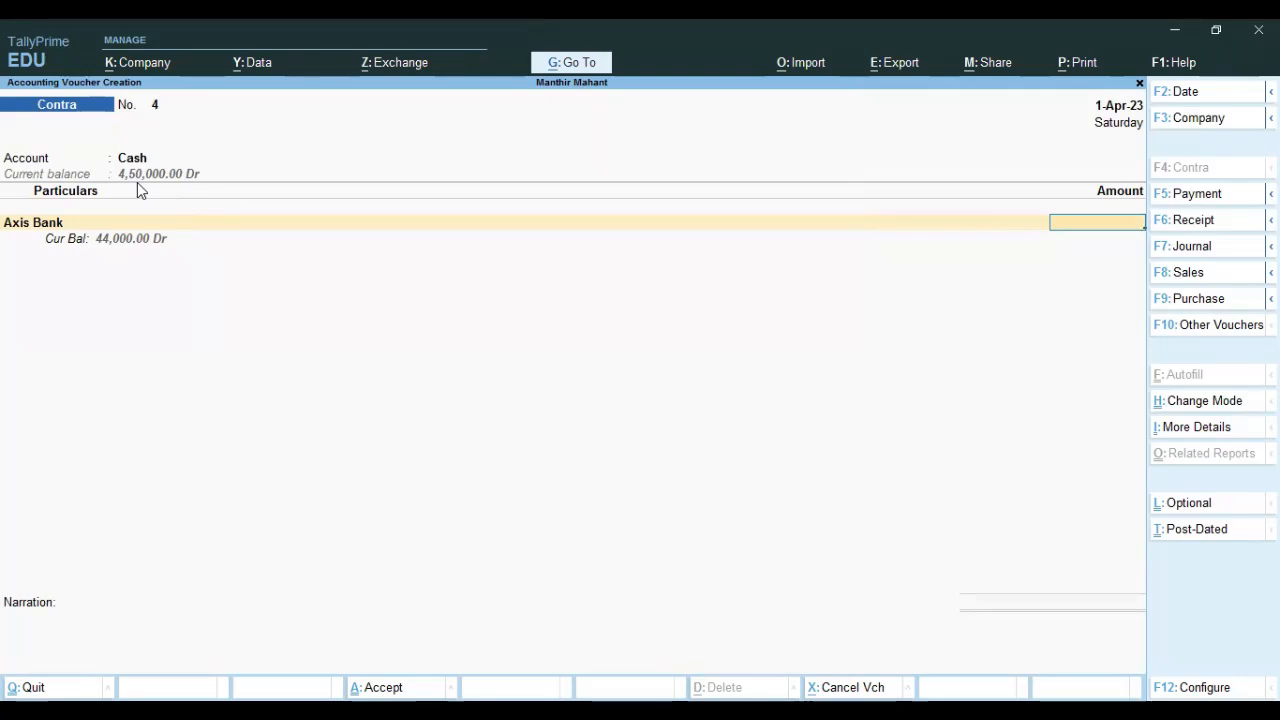
type("4000")
key("Return")
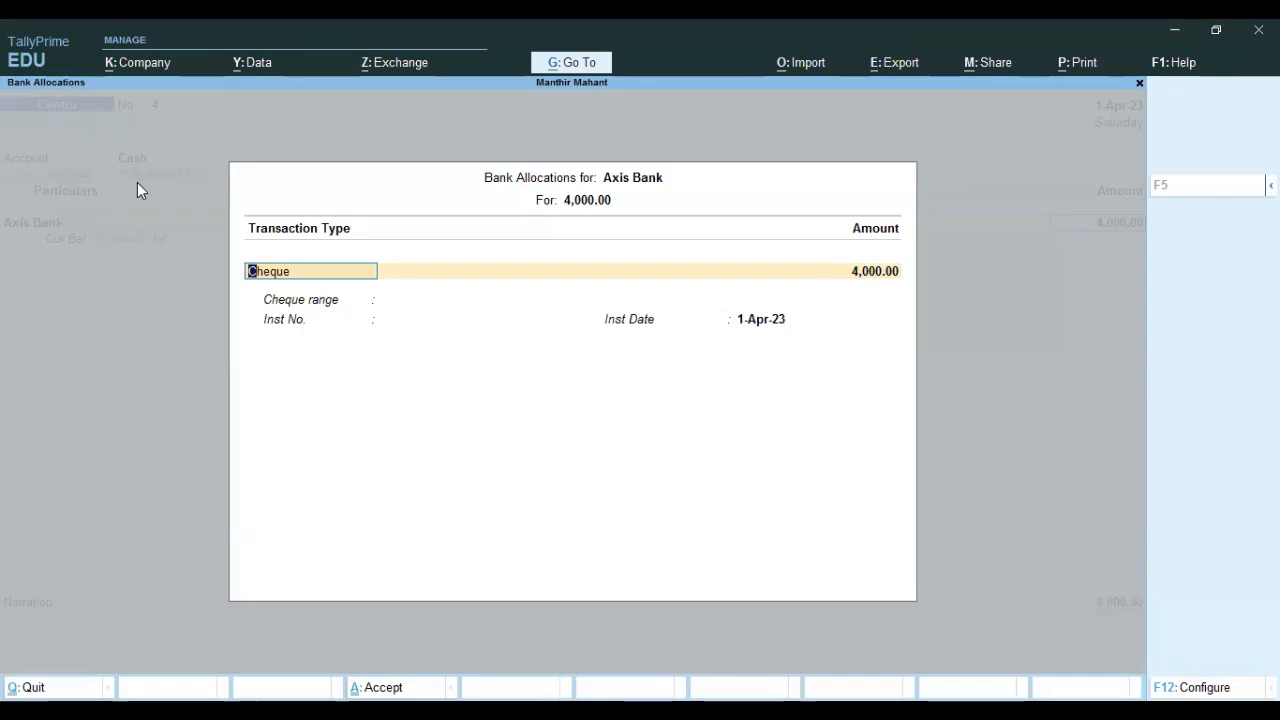
Choose ATM as the bank transaction type and save the withdrawal voucher.
key("BackSpace")
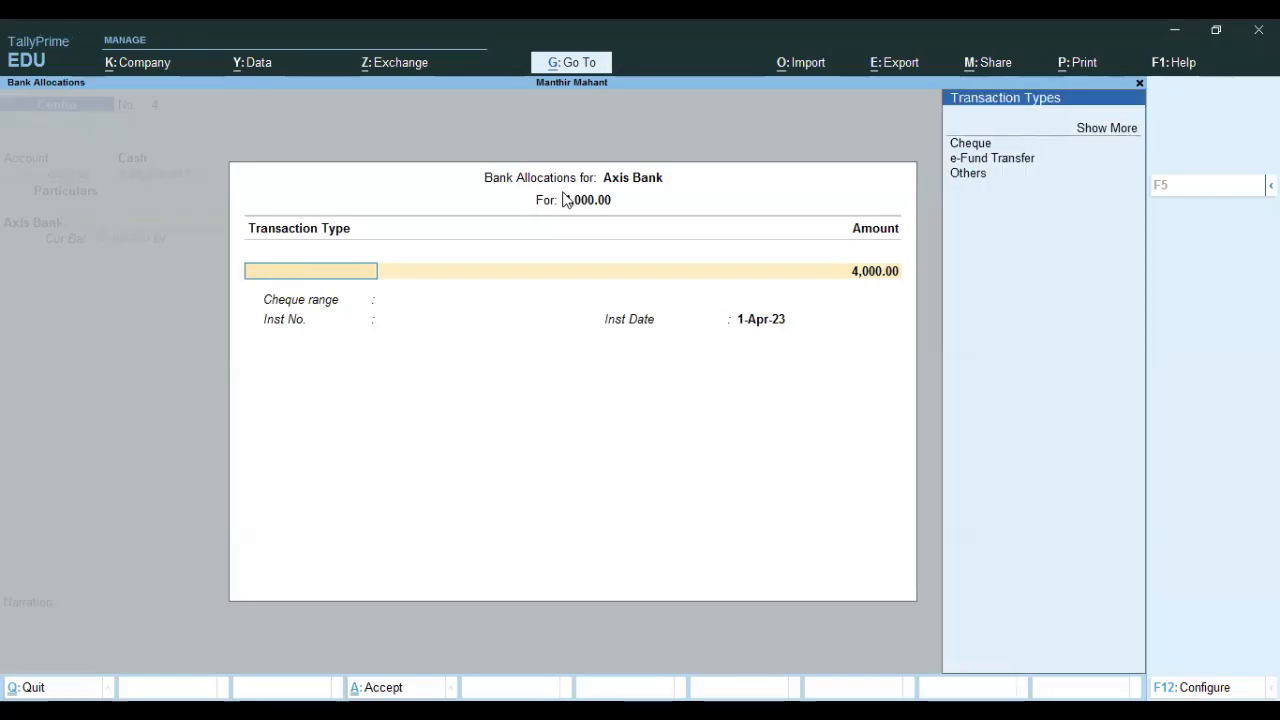
left_click(1090, 132)
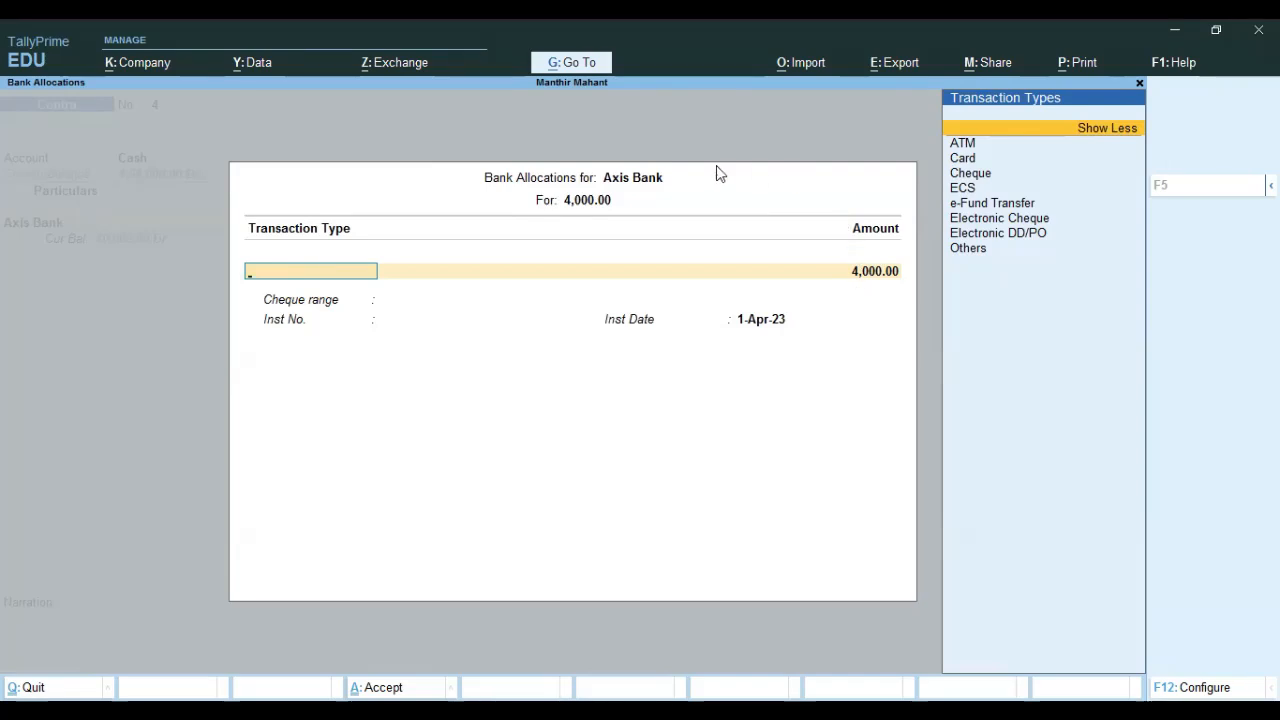
left_click(966, 143)
key("Return")
key("Return")
key("Return")
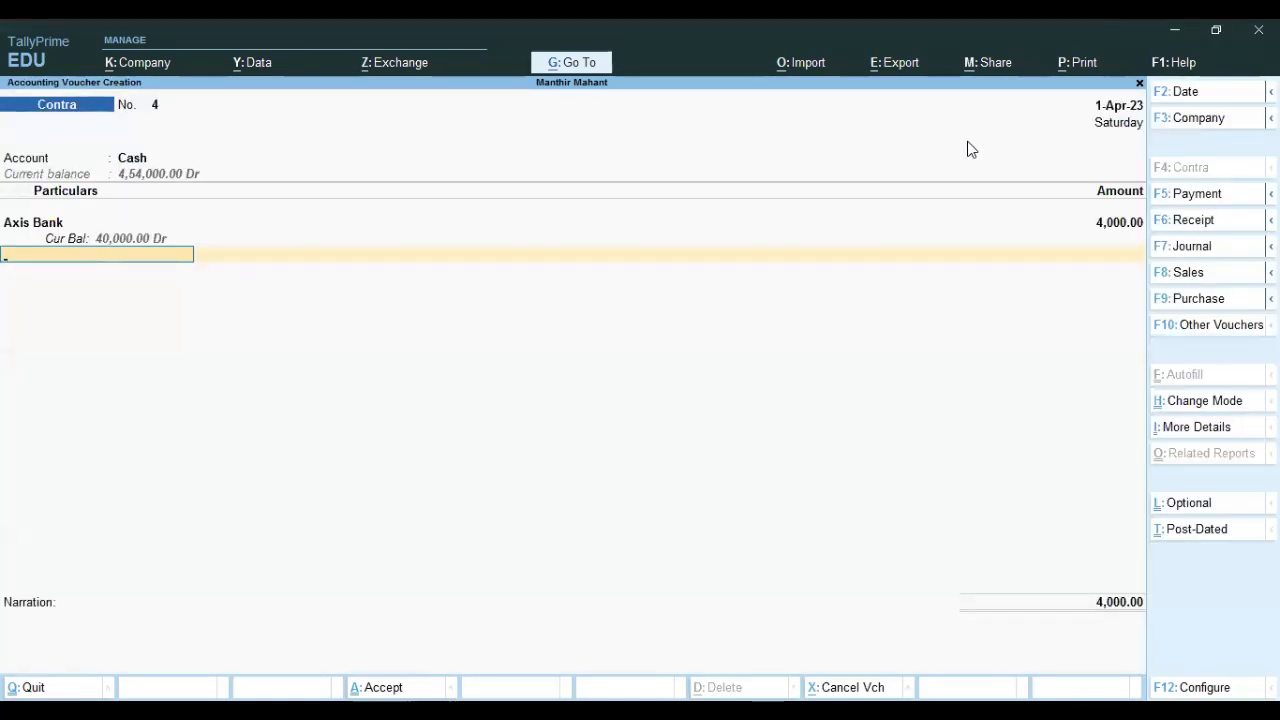
key("Return")
key("Return")
Save Contra voucher 4 and check the Cash-in-Hand balance under Current Assets.
key("Return")
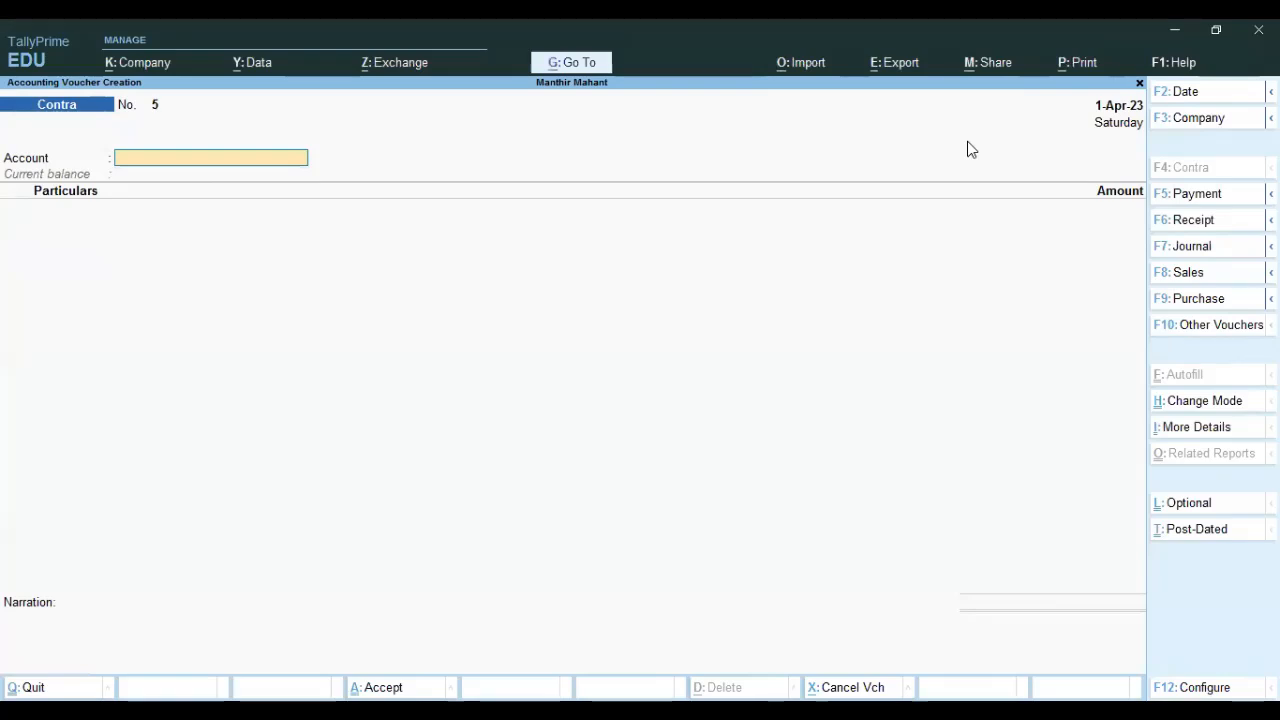
key("Escape")
key("Return")
key("Down")
key("Down")
key("Down")
key("Return")
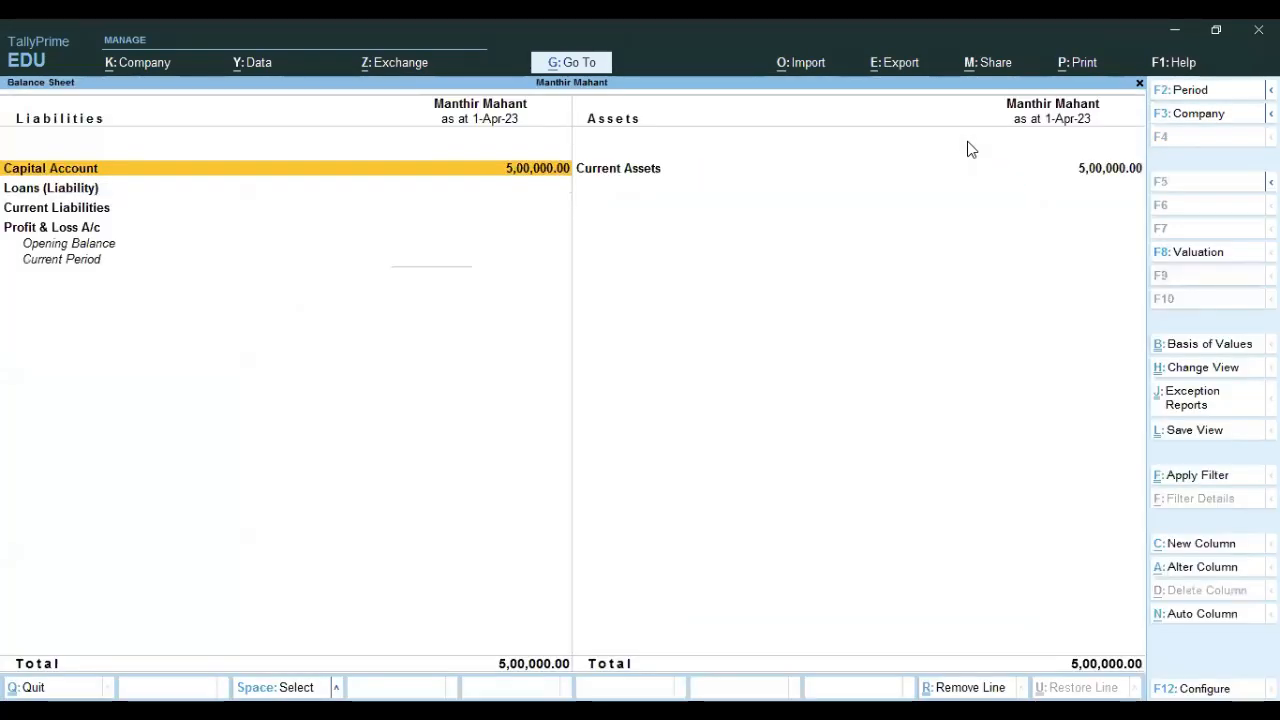
key("Right")
key("Return")
key("Down")
key("Down")
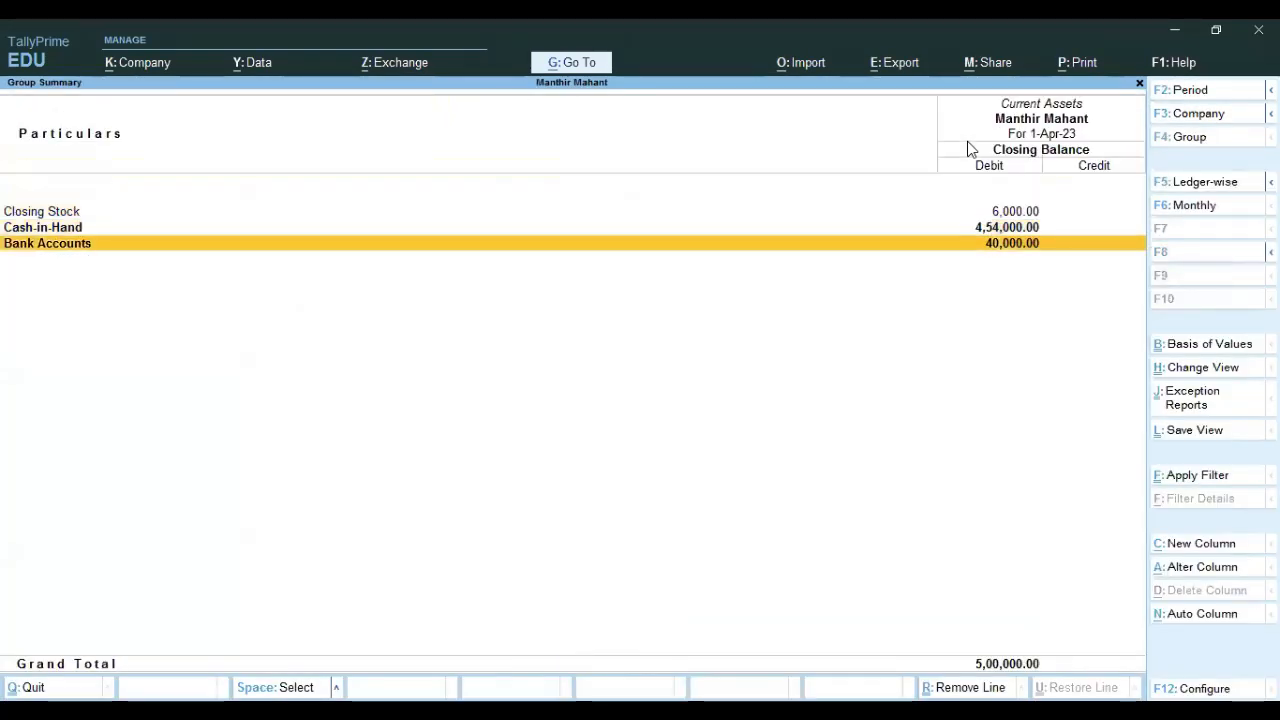
key("Up")
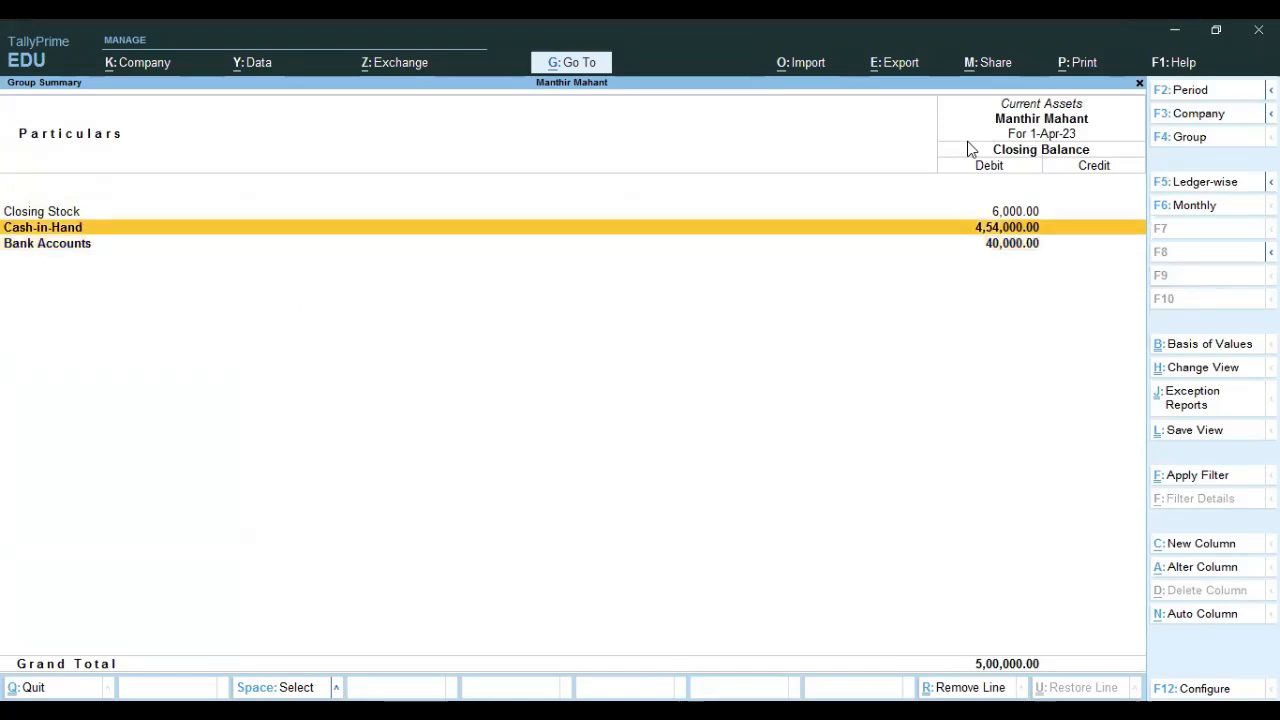
key("Escape")
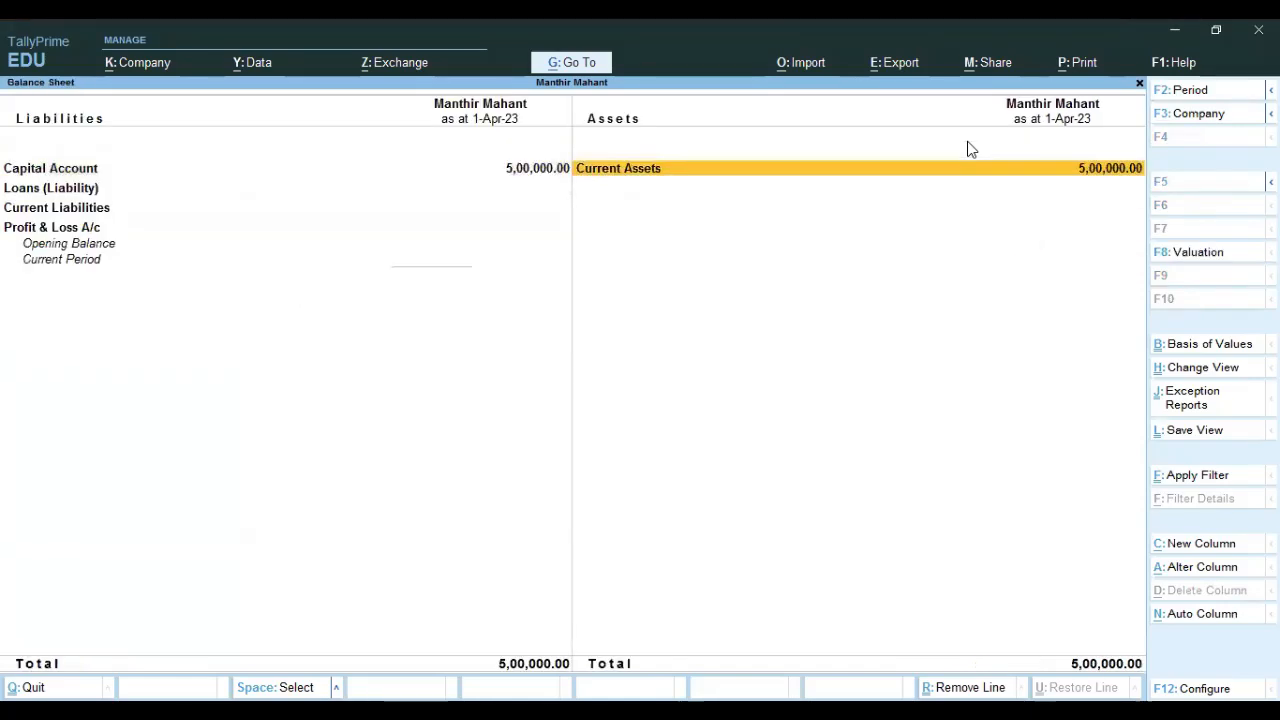
key("Escape")
Open the Day Book and review Contra voucher No. 3 without changes.
key("Up")
key("Up")
key("Up")
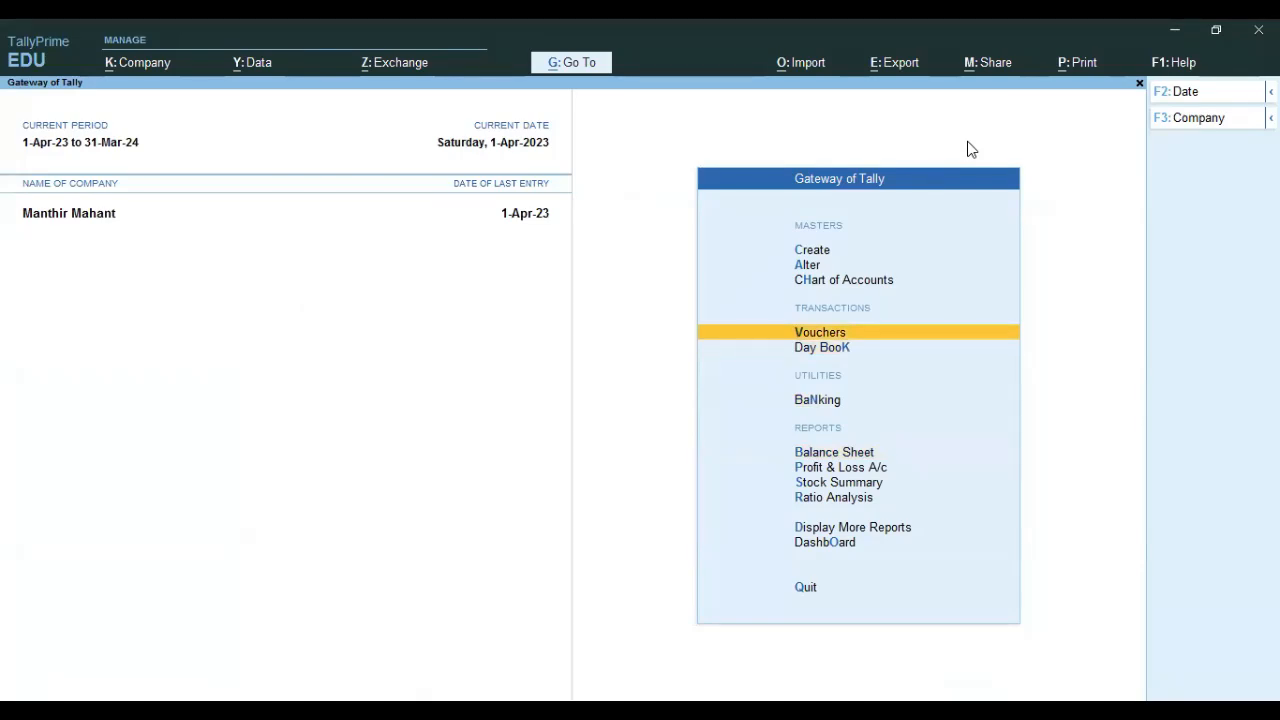
key("Down")
key("Return")
key("Down")
key("Down")
key("Up")
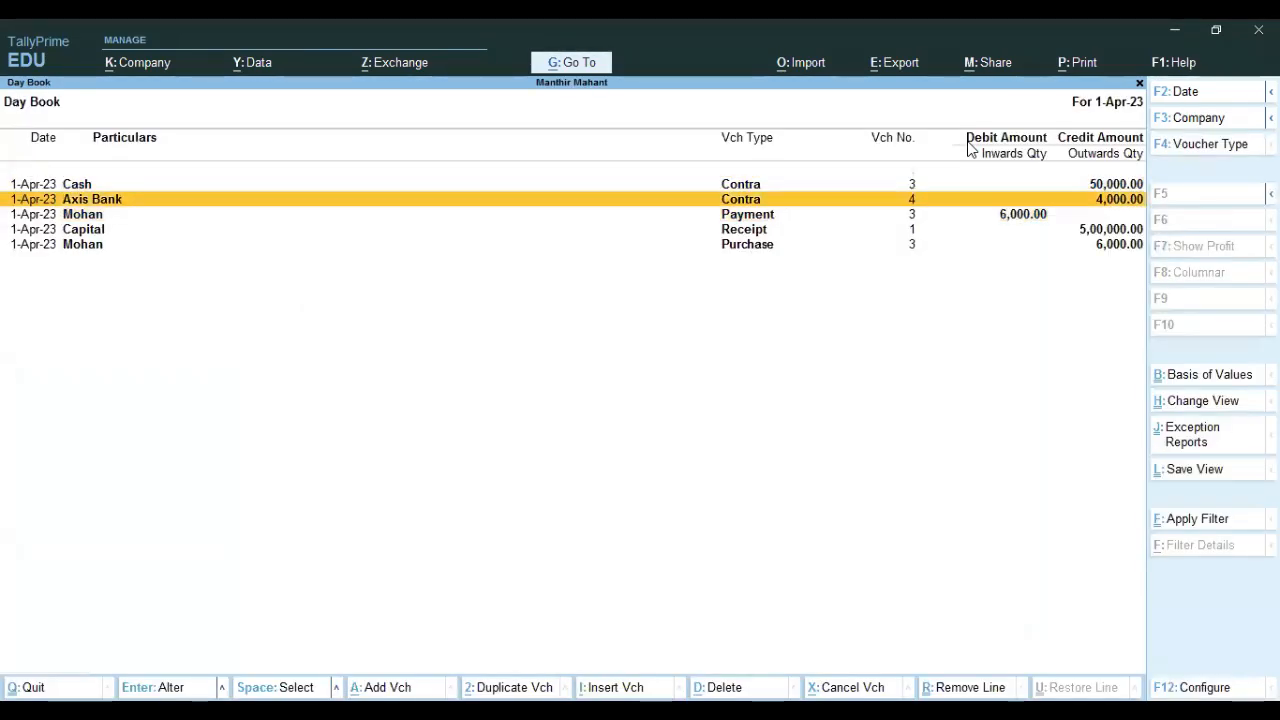
key("Up")
key("Return")
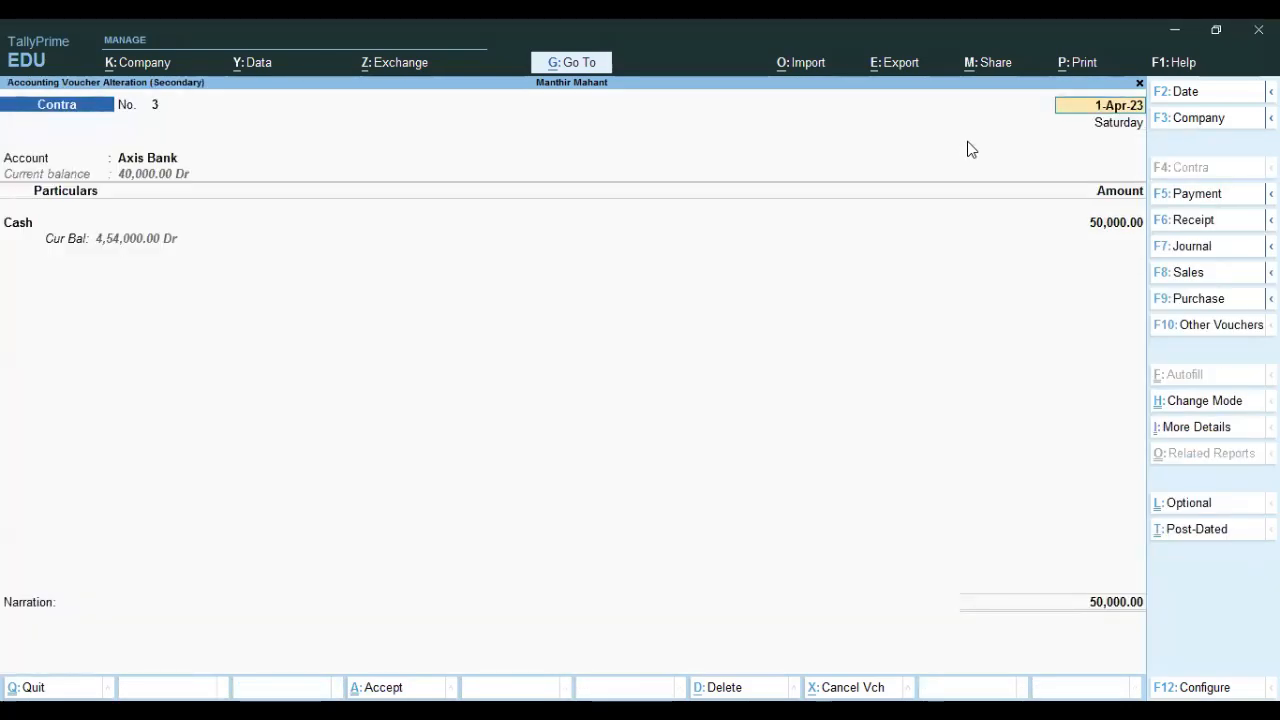
key("Escape")
key("y")
Review Contra voucher No. 4 unchanged and return to Gateway of Tally.
key("Down")
key("Return")
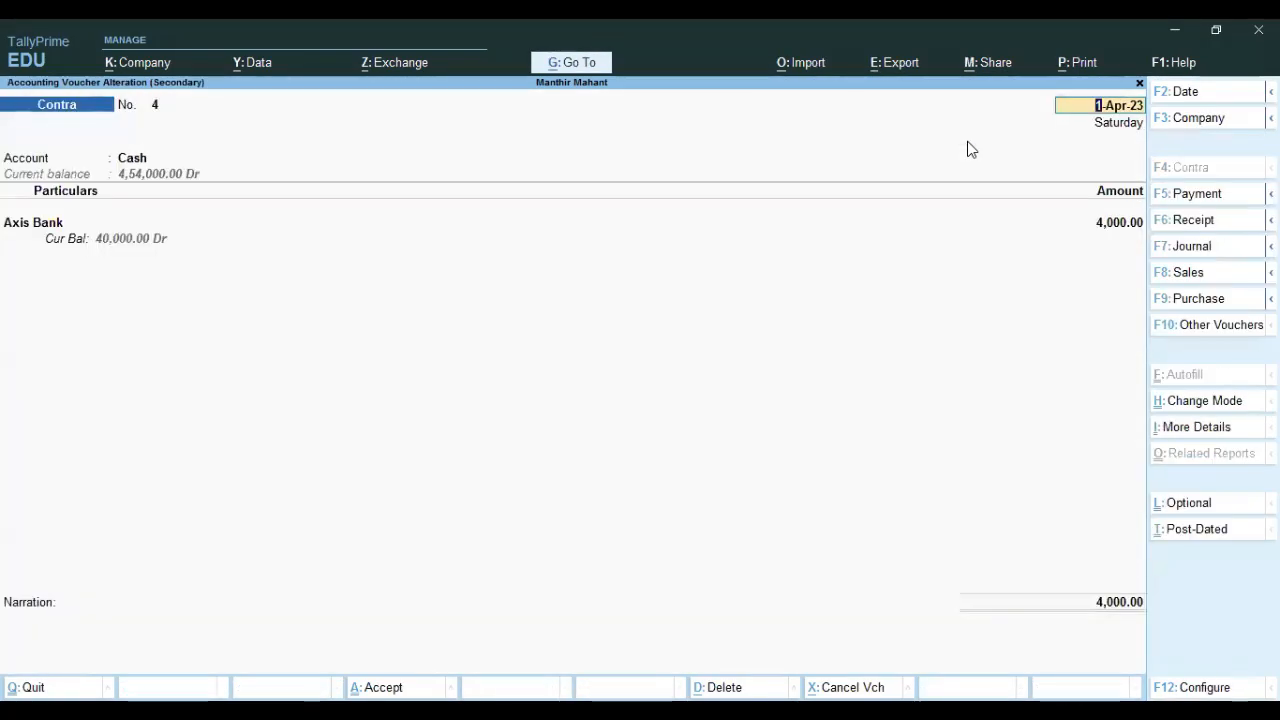
key("BackSpace")
key("Escape")
key("y")
key("Escape")
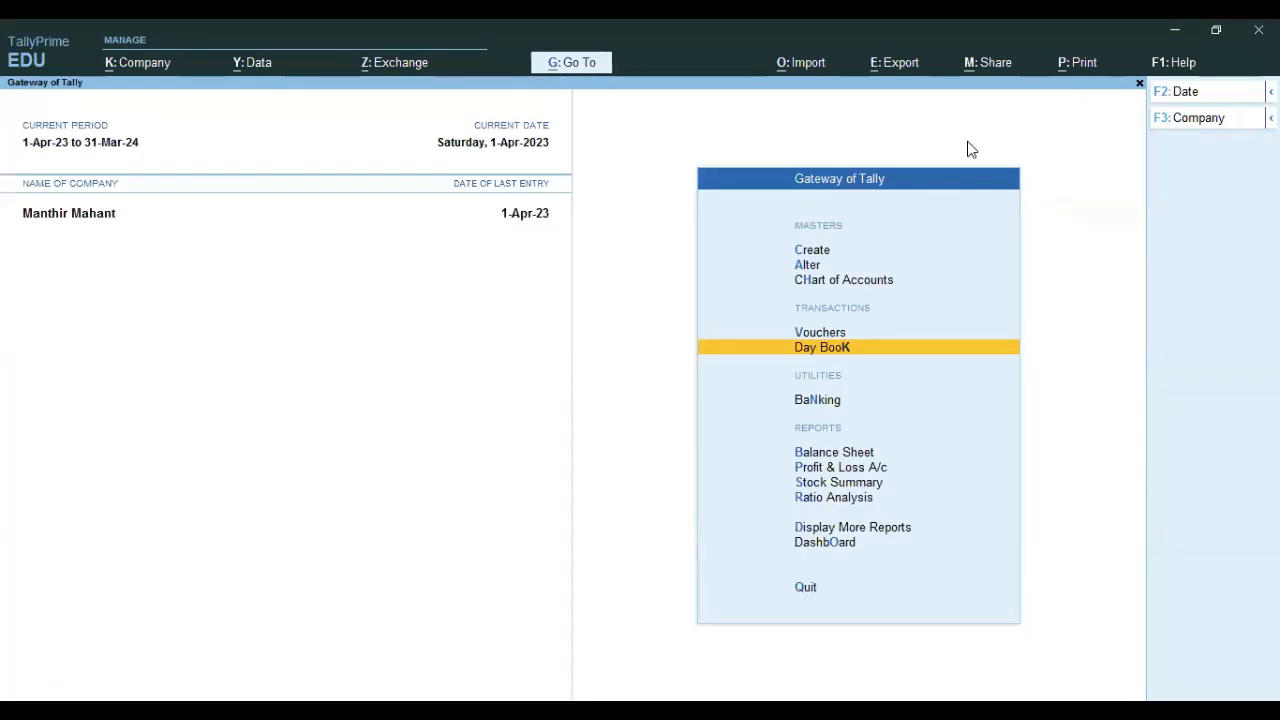
key("Up")
Start a Contra voucher and create a new SBI ledger under Bank Accounts.
key("Return")
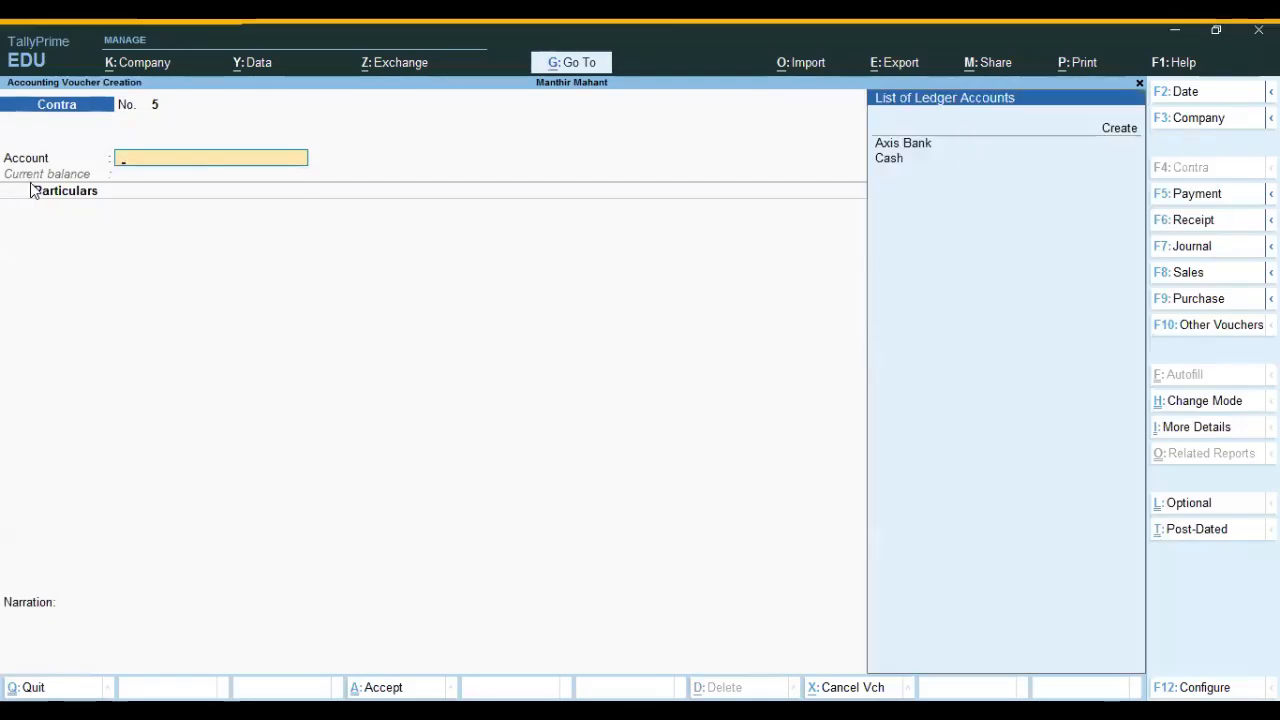
key("alt+c")
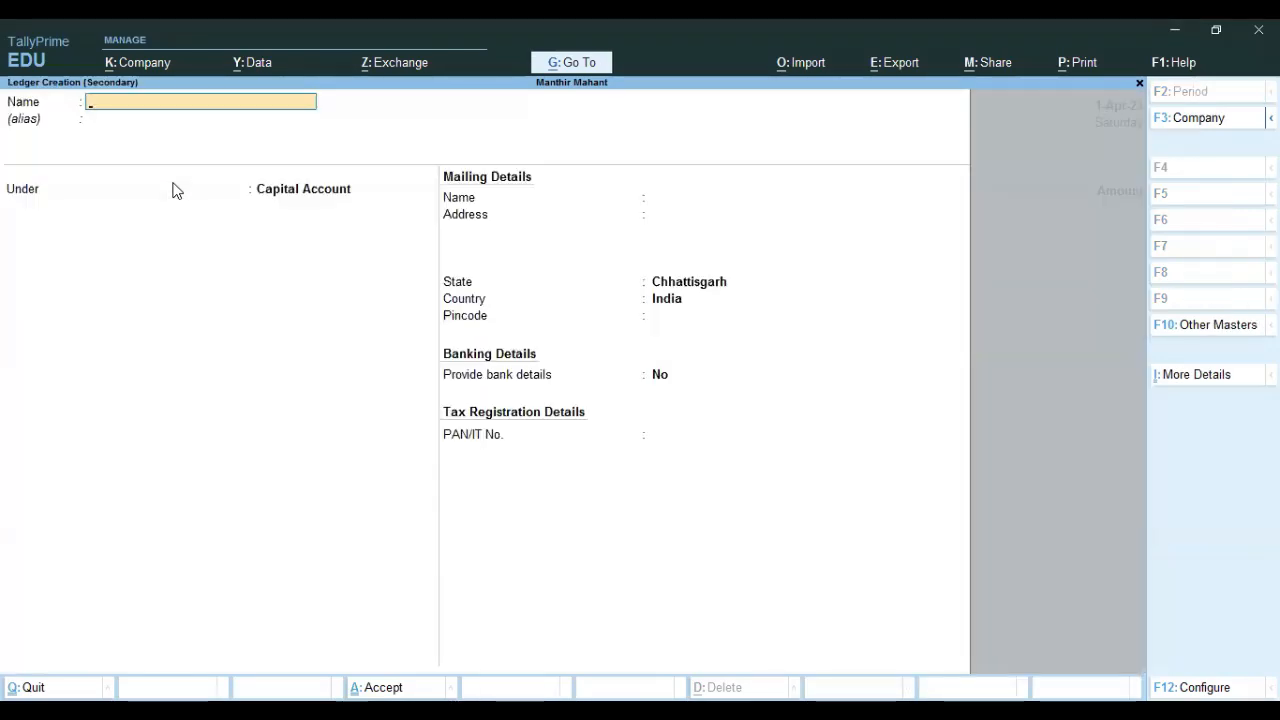
key("Return")
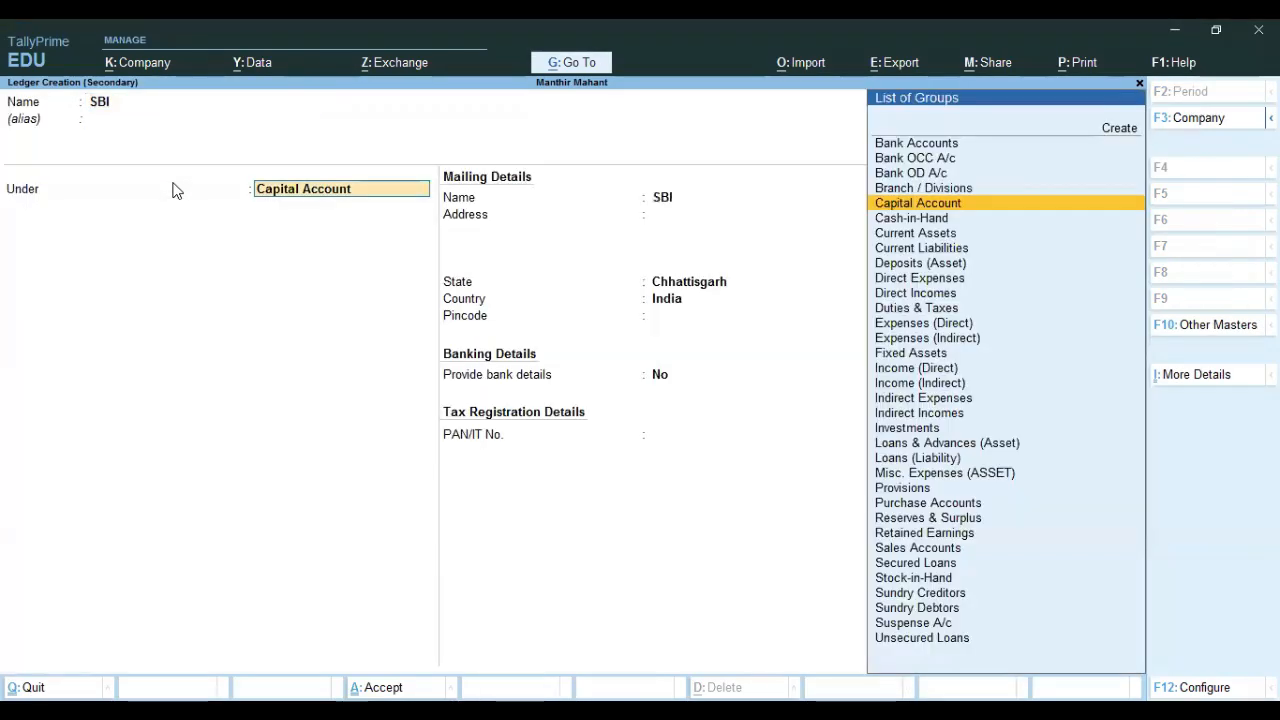
key("Up")
key("Up")
key("Up")
key("Up")
key("Return")
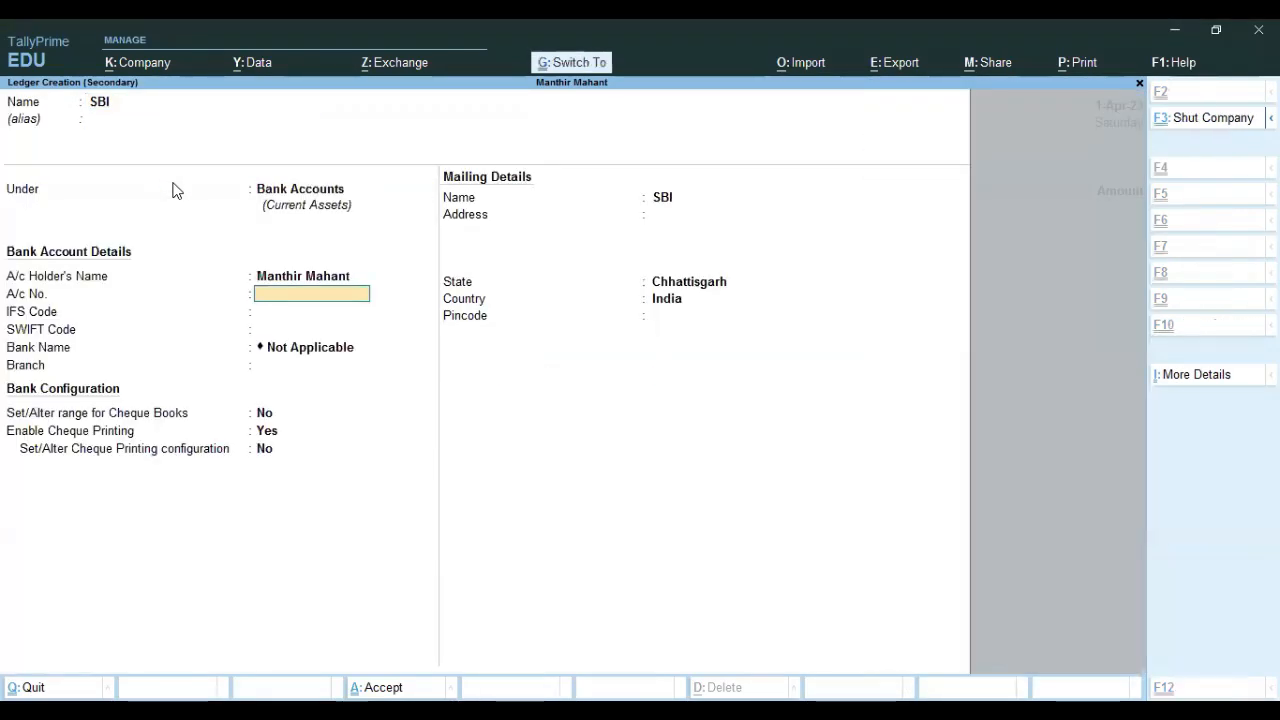
key("ctrl+a")
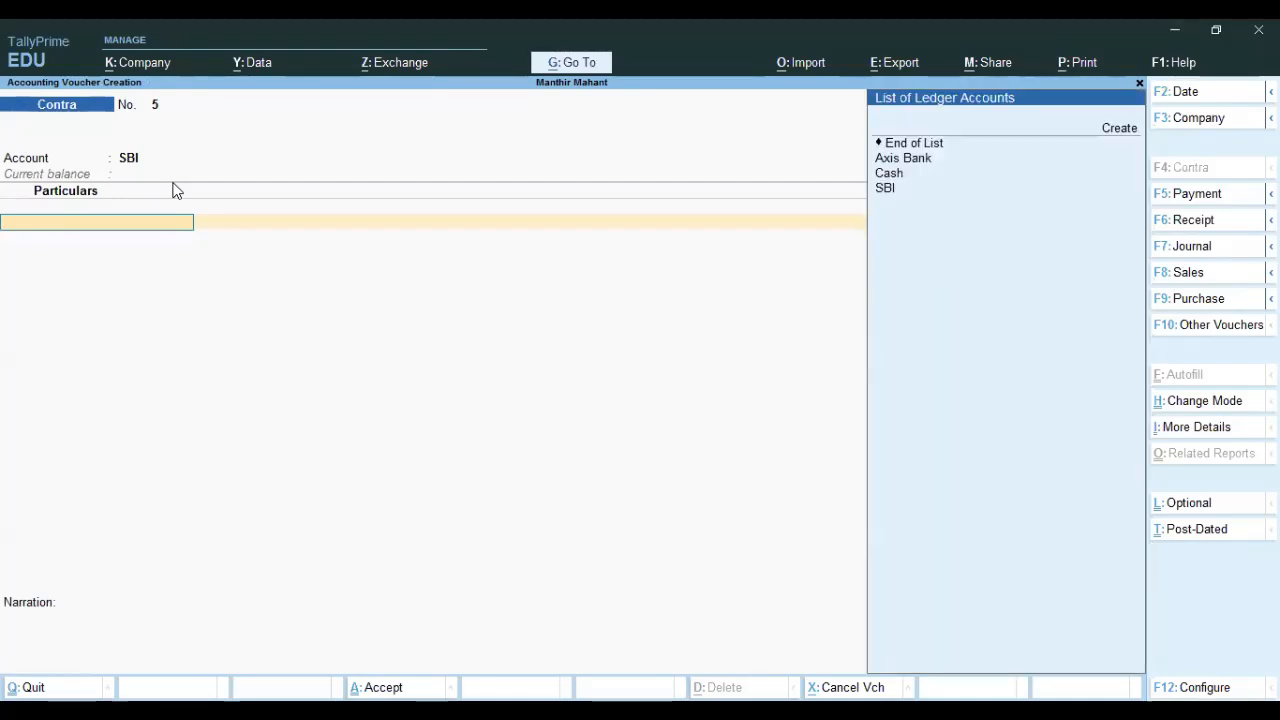
Enter Axis Bank for 3,000 with an e-Fund Transfer bank allocation.
key("Down")
key("Return")
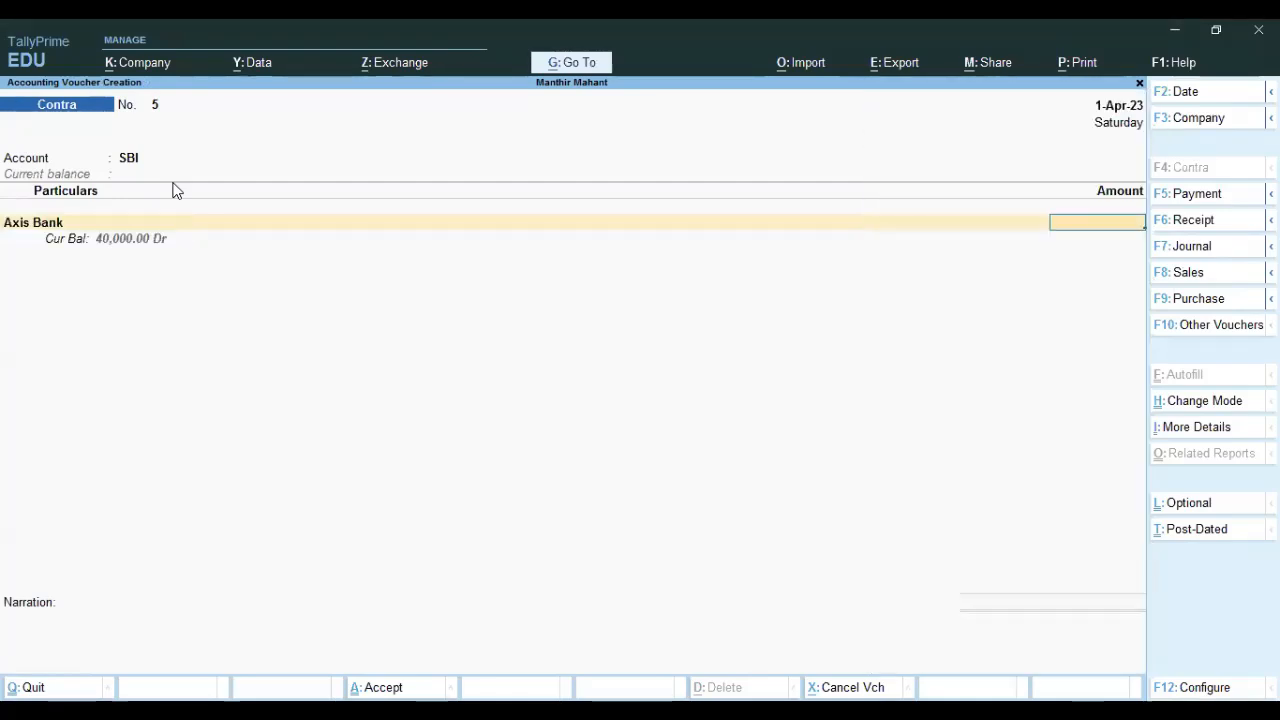
type("6000")
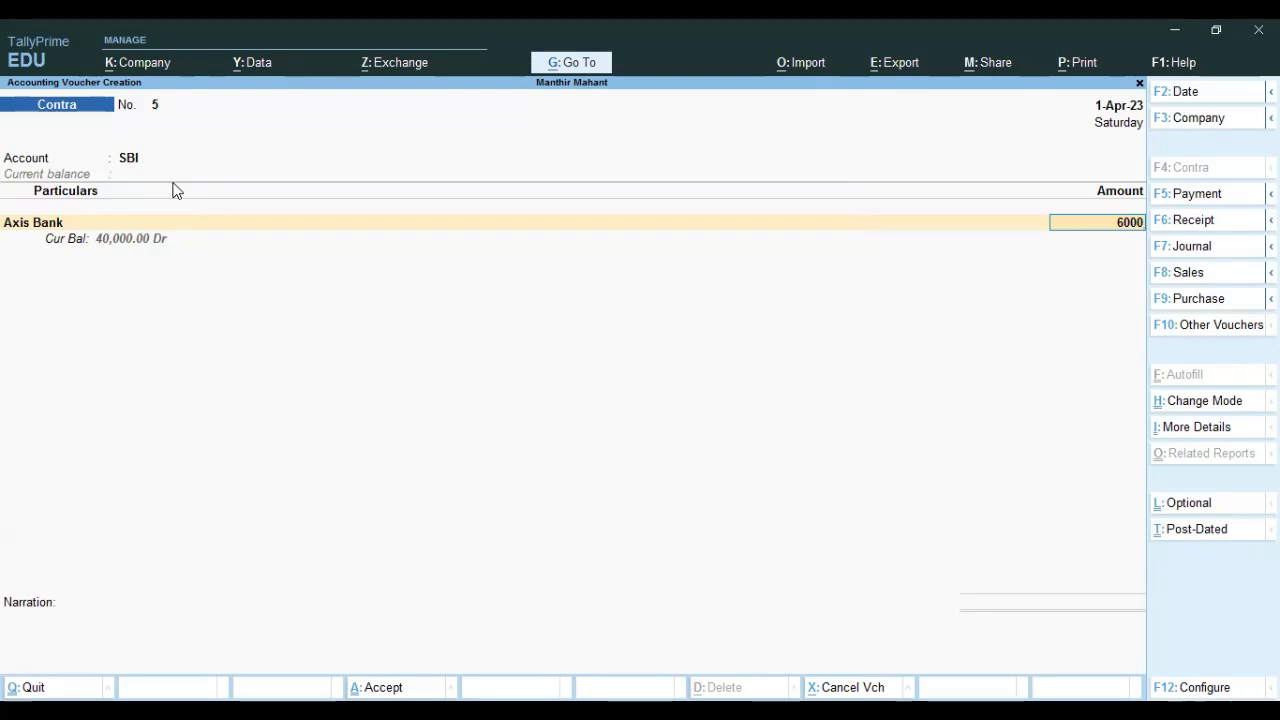
type("3000")
key("Return")
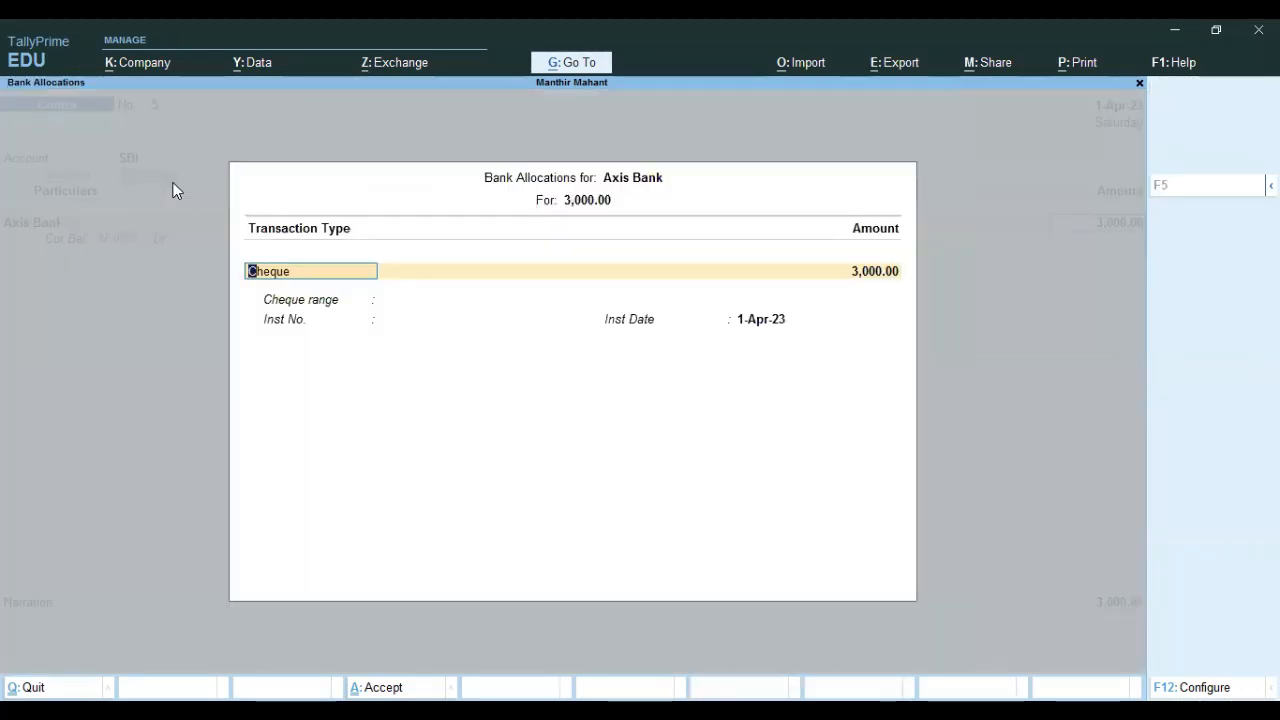
key("BackSpace")
key("Down")
key("Down")
key("Down")
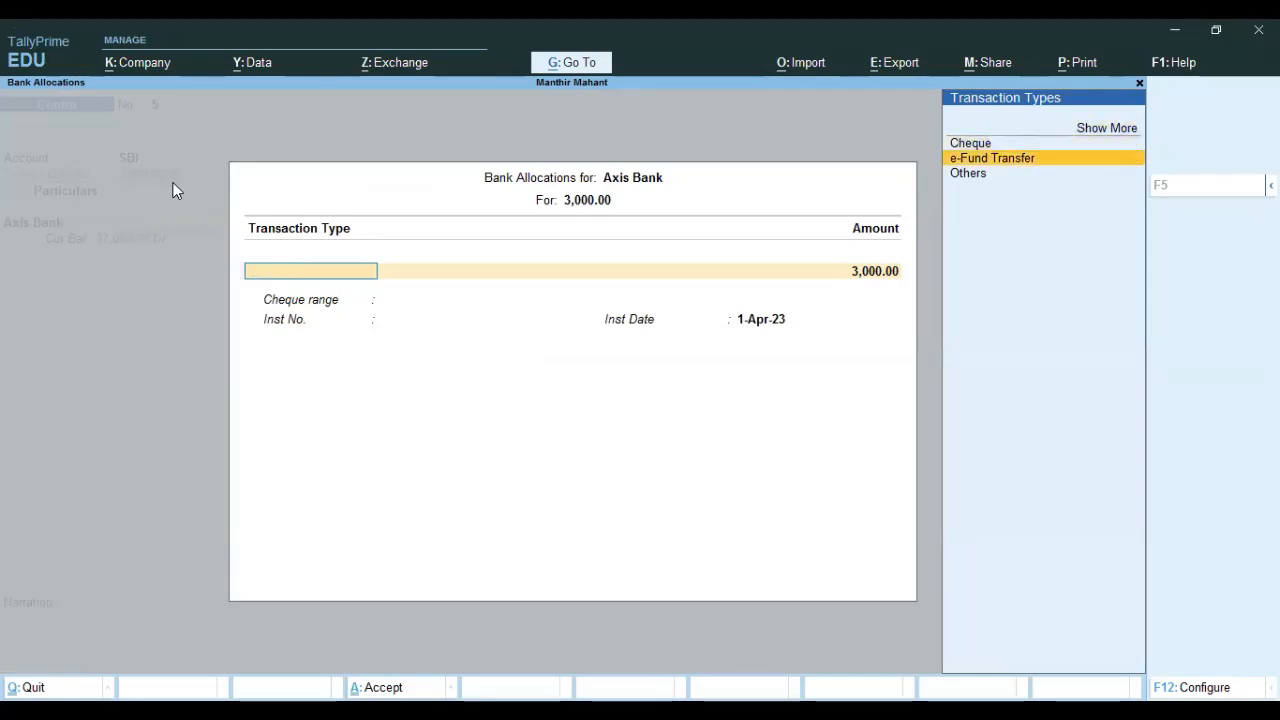
key("Return")
key("Return")
key("Return")
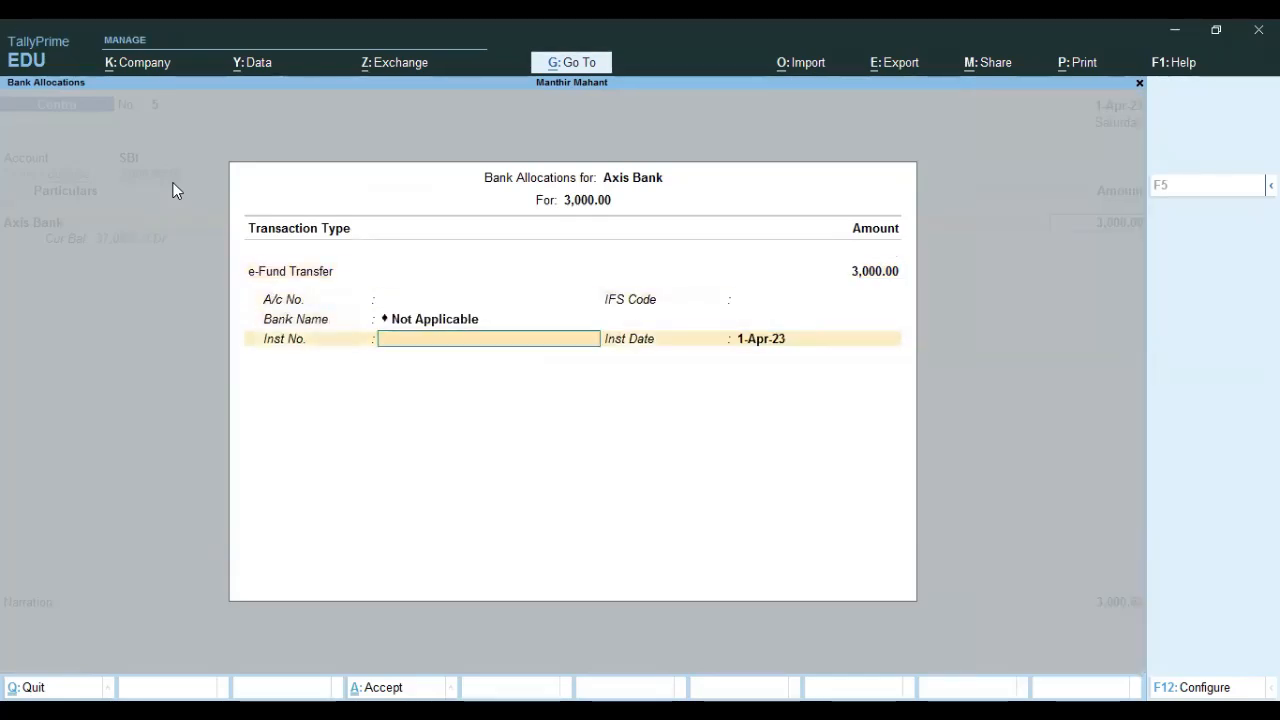
key("BackSpace")
key("BackSpace")
key("BackSpace")
key("BackSpace")
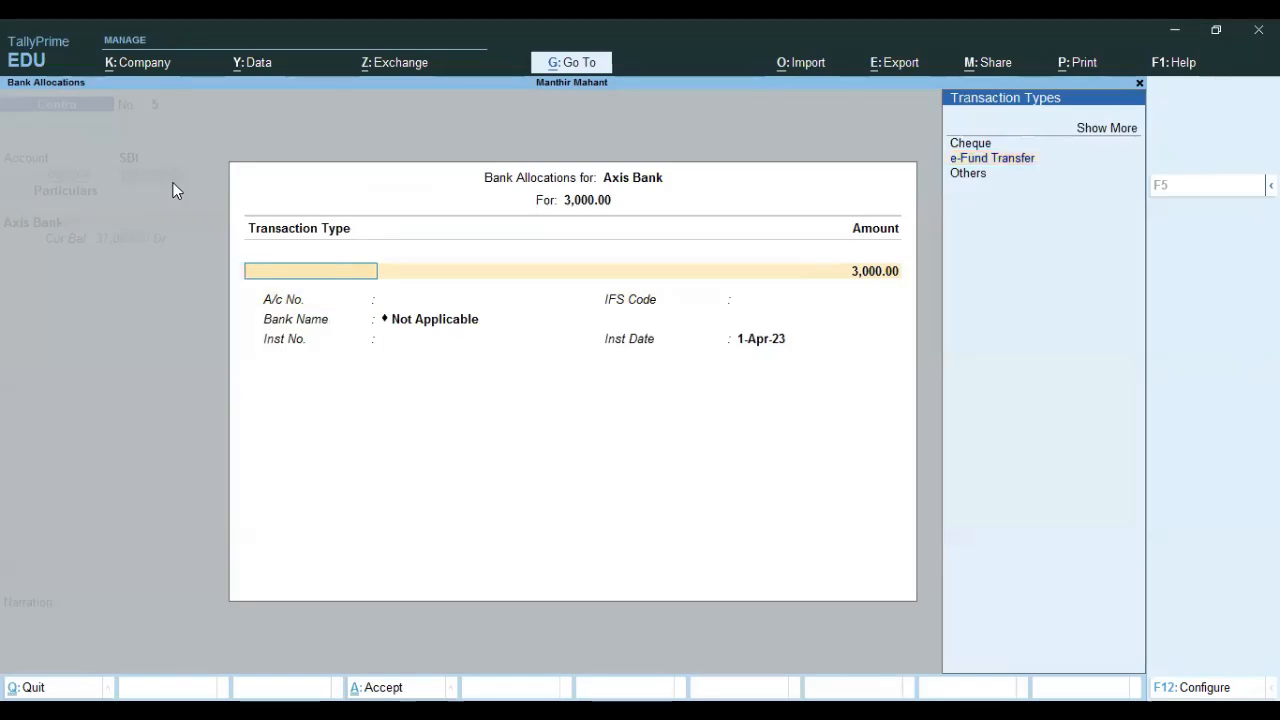
key("Up")
key("Return")
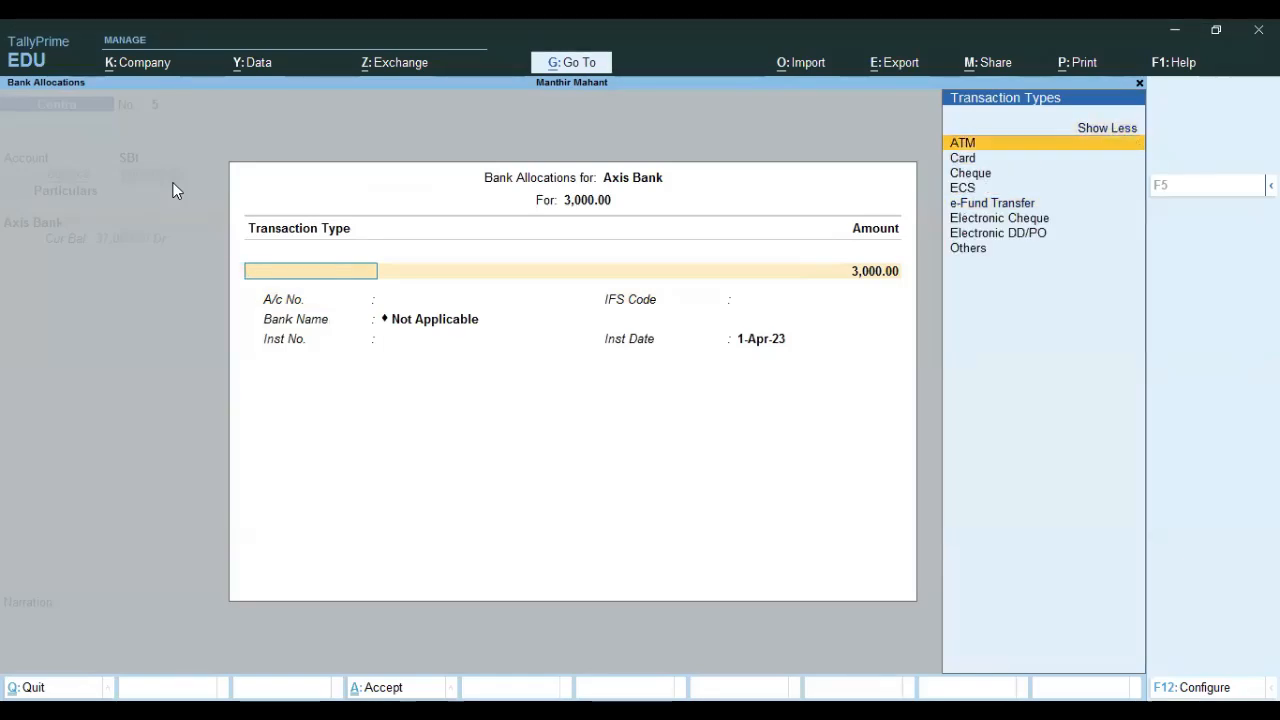
key("Down")
key("Down")
key("Down")
key("Down")
key("Return")
key("Return")
key("Return")
key("Return")
key("Return")
key("Return")
key("Return")
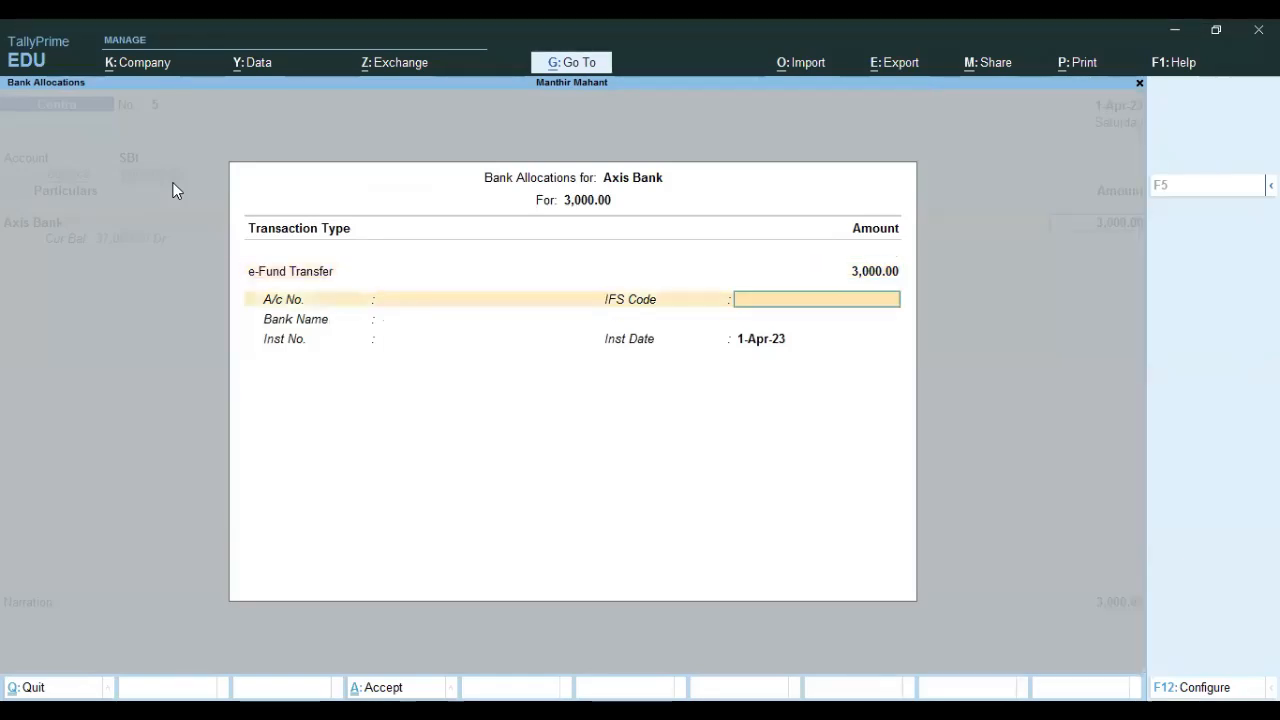
Complete the SBI allocation and save Contra voucher No. 5.
key("Return")
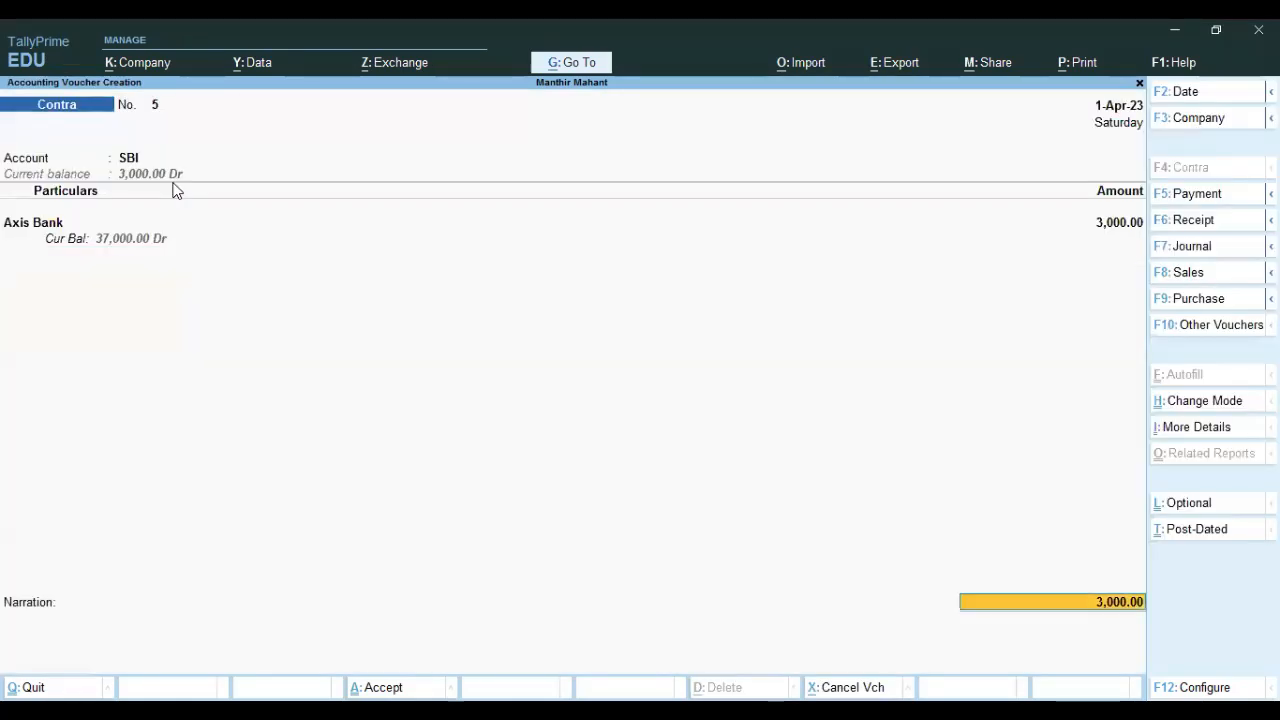
key("Return")
key("Return")
key("Return")
key("Return")
key("Return")
key("Return")
key("Return")
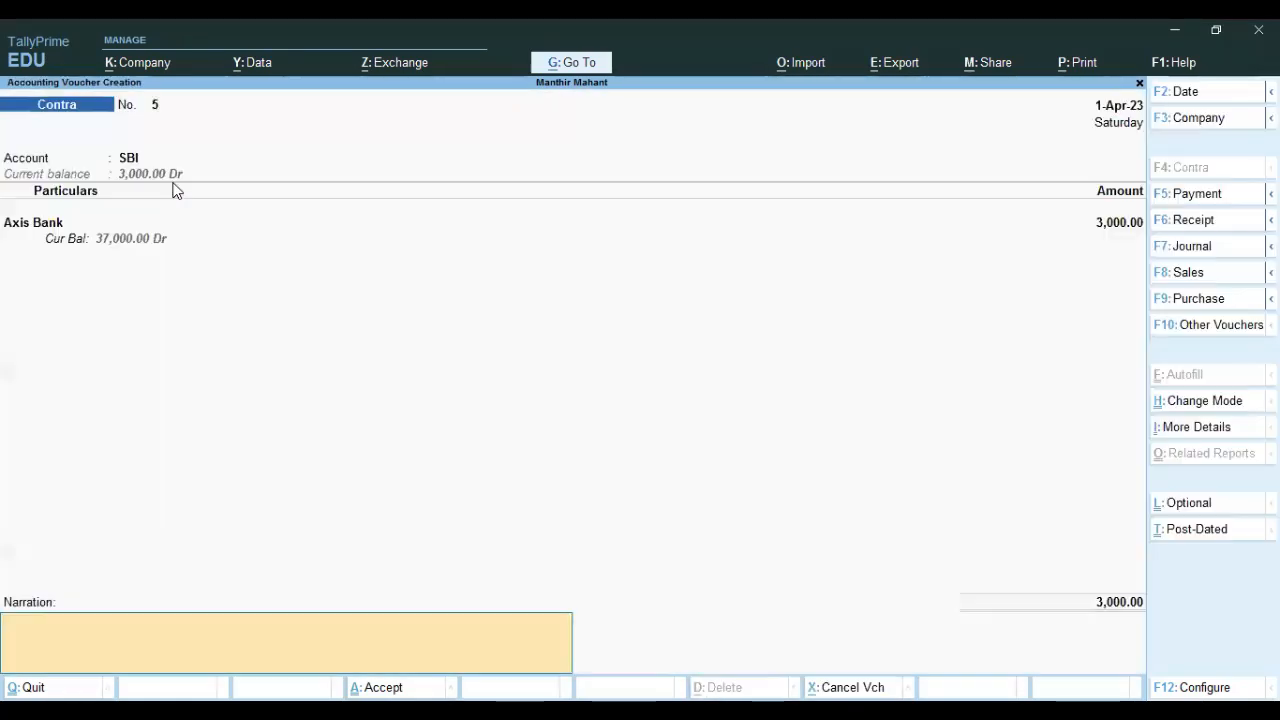
key("Return")
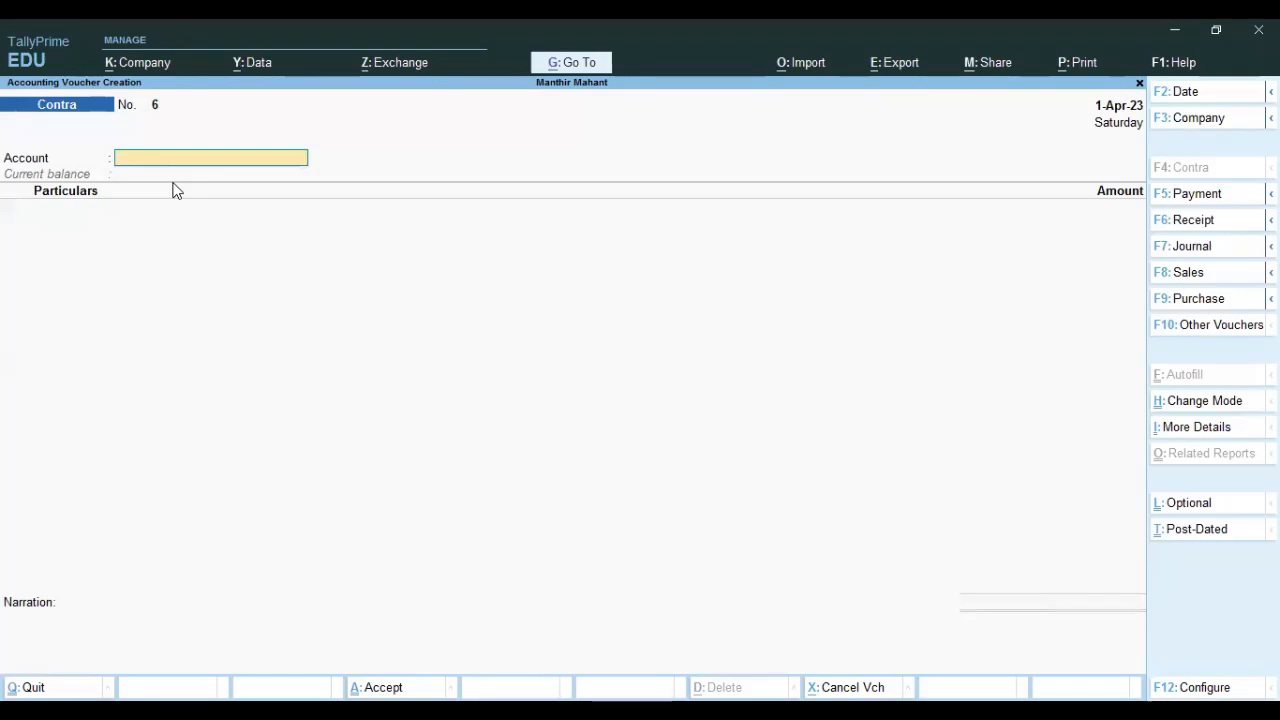
key("Escape")
key("Return")
key("Down")
key("Down")
key("Down")
key("Down")
key("Up")
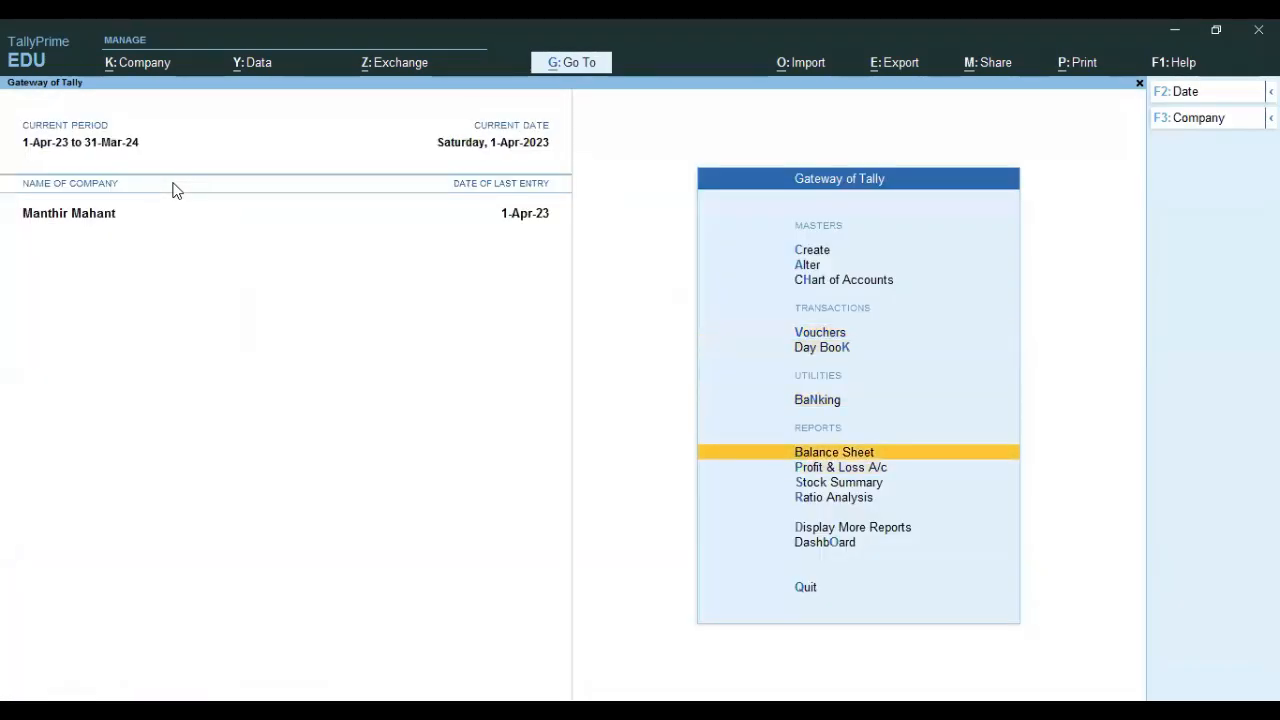
key("Return")
key("Right")
key("Return")
key("Down")
key("Down")
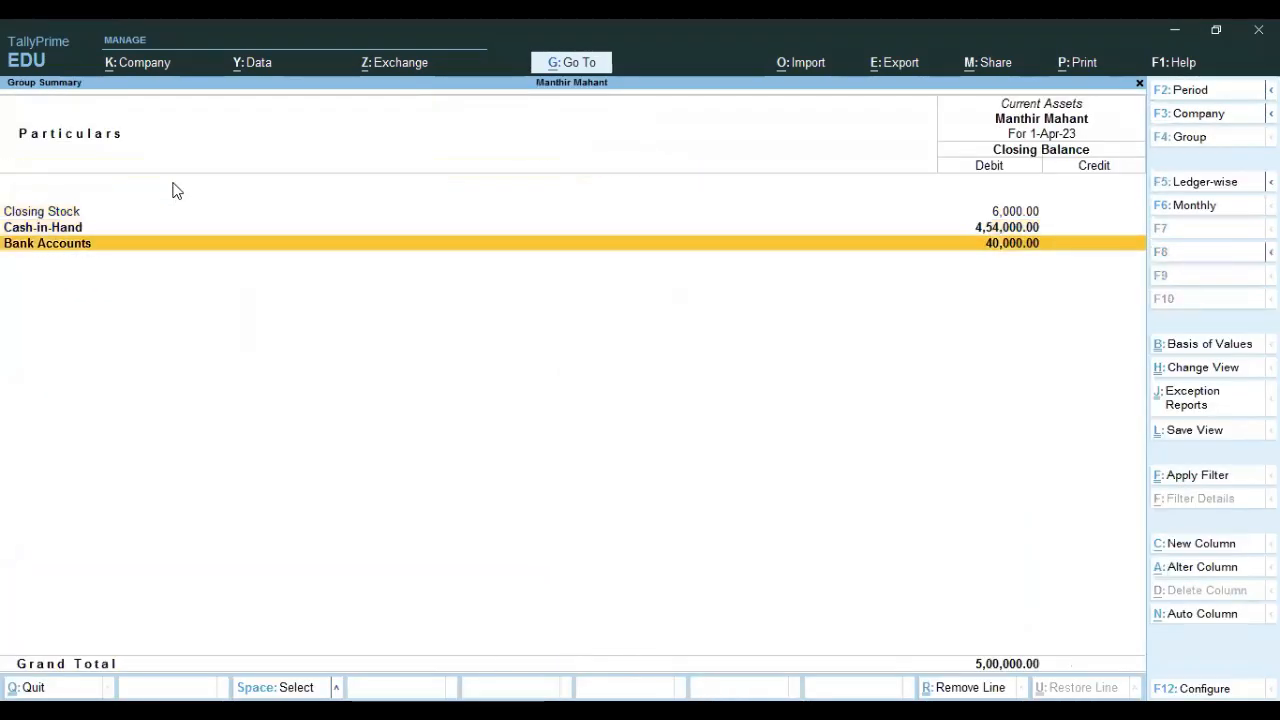
key("Return")
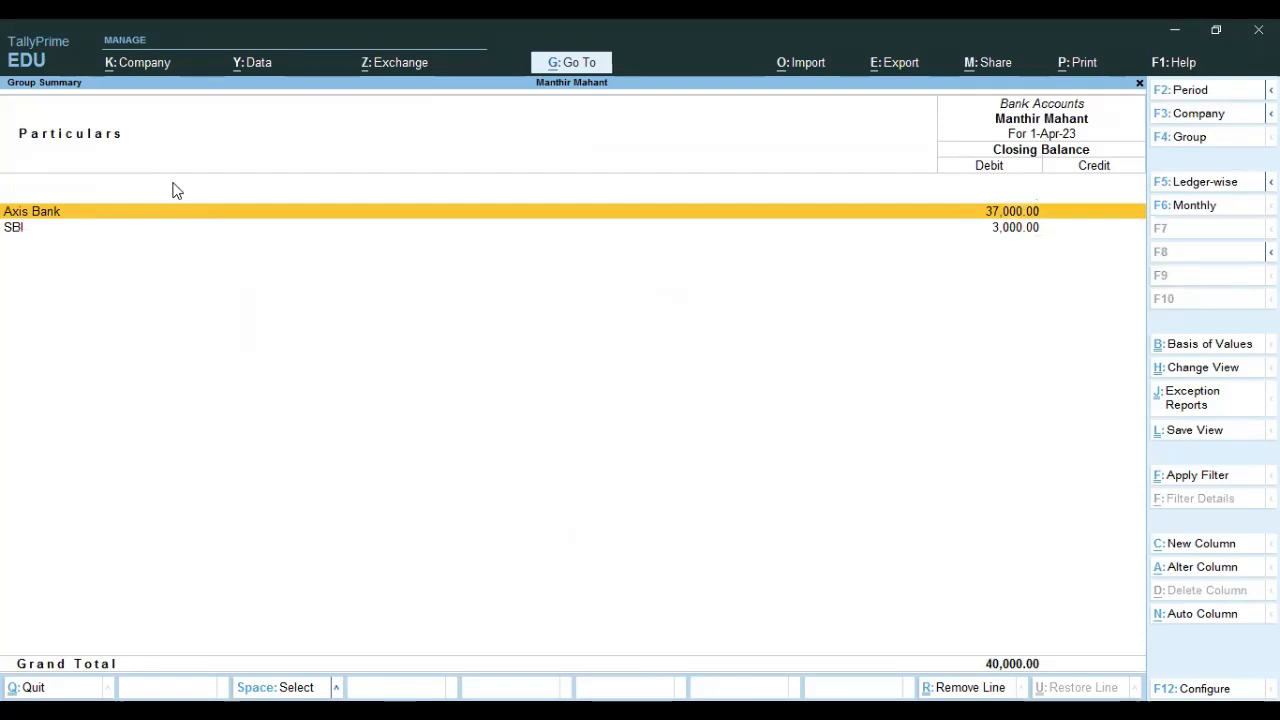
key("Down")
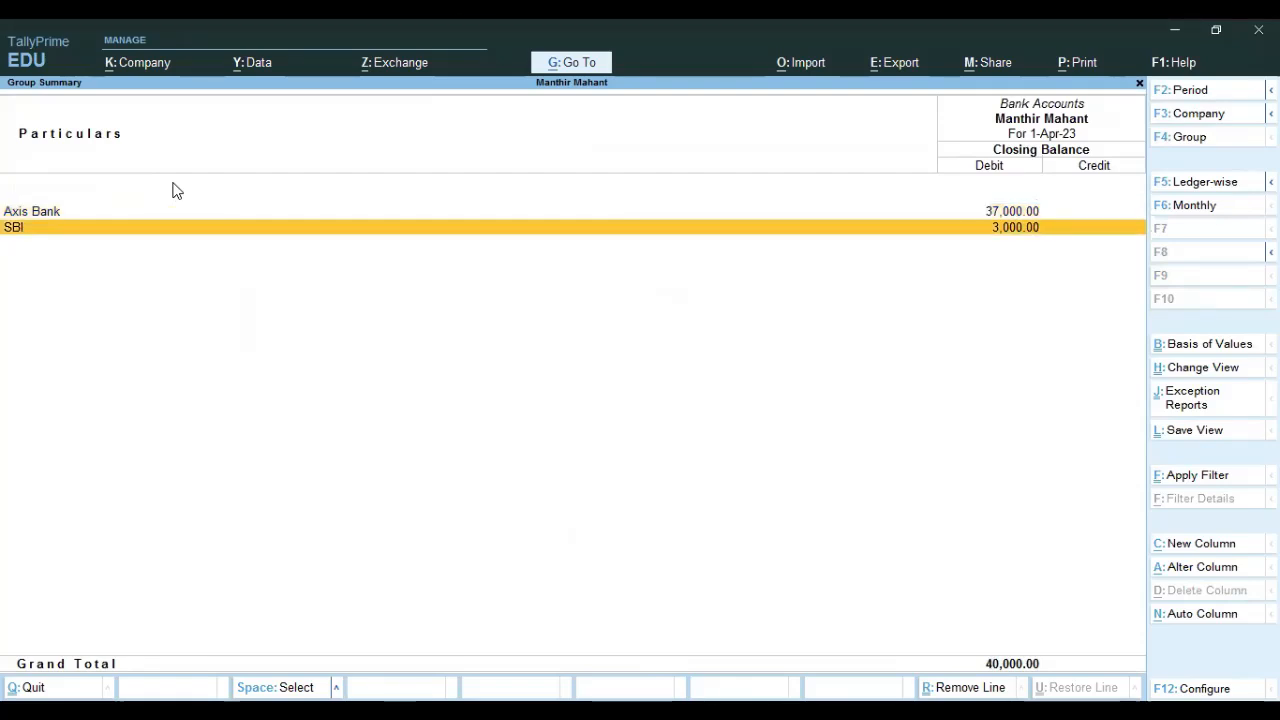
key("Escape")
key("Escape")
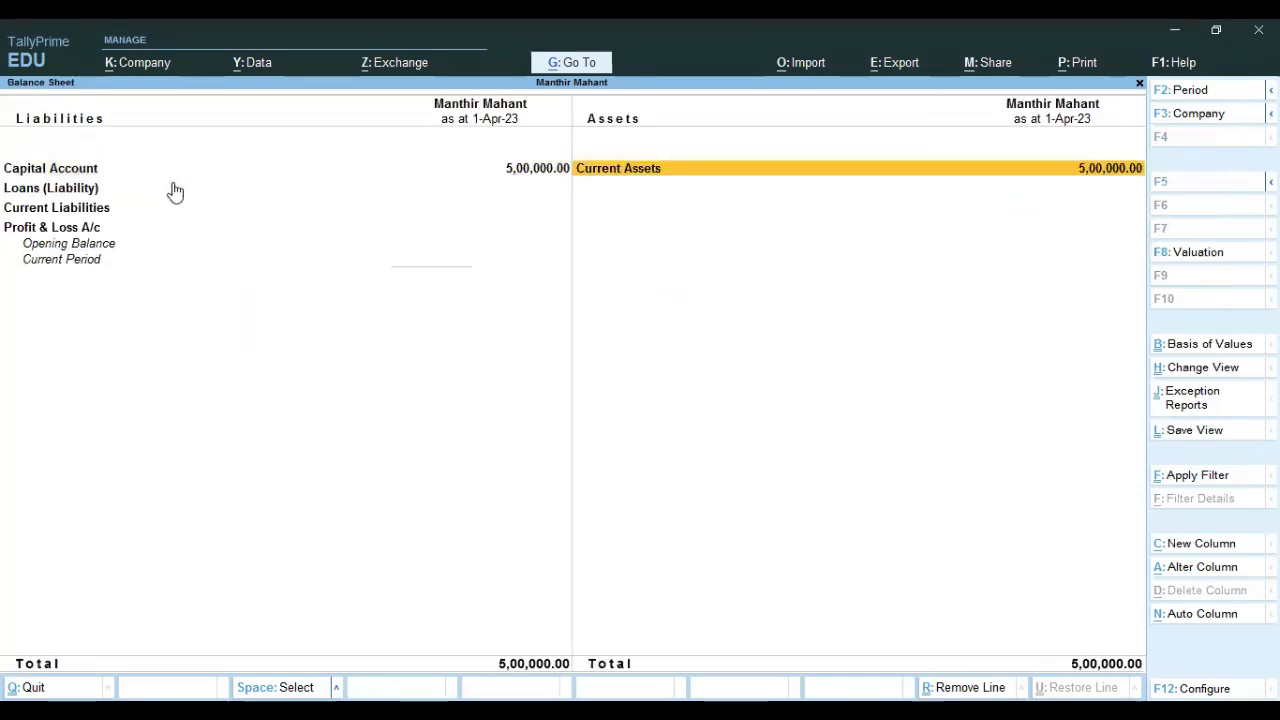
key("Escape")
key("Up")
key("Up")
key("Return")
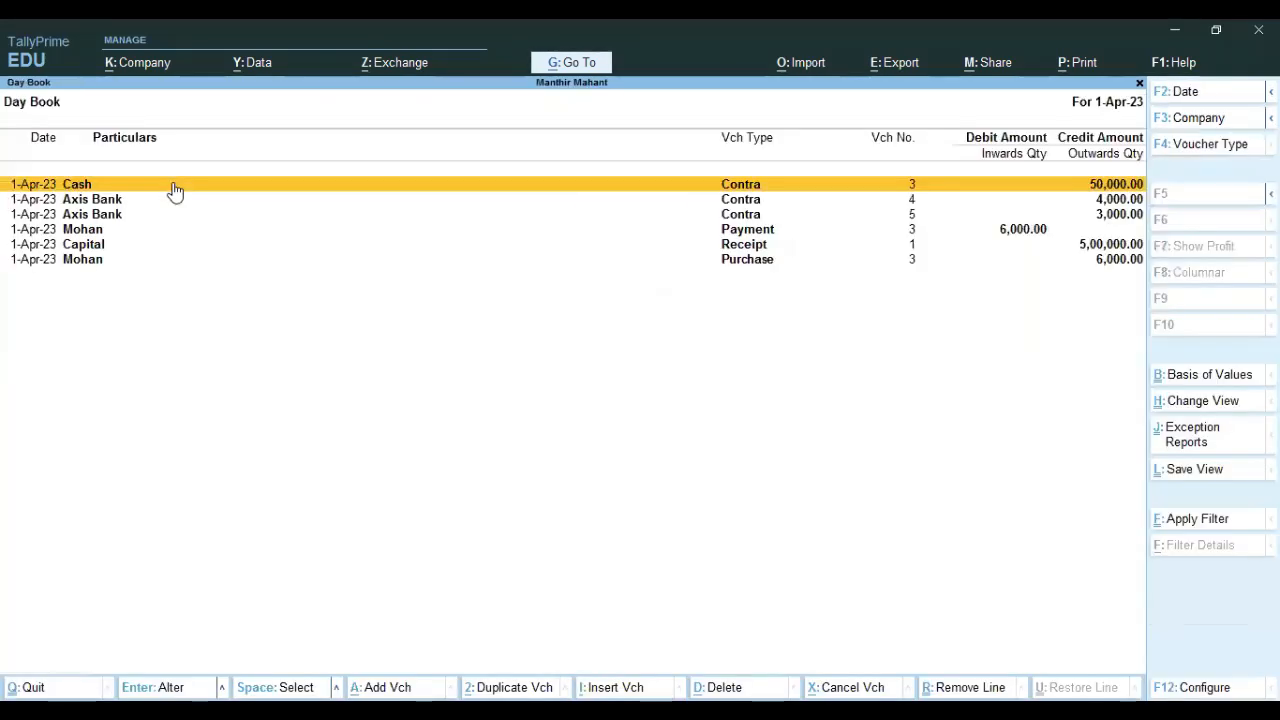
key("Down")
key("Down")
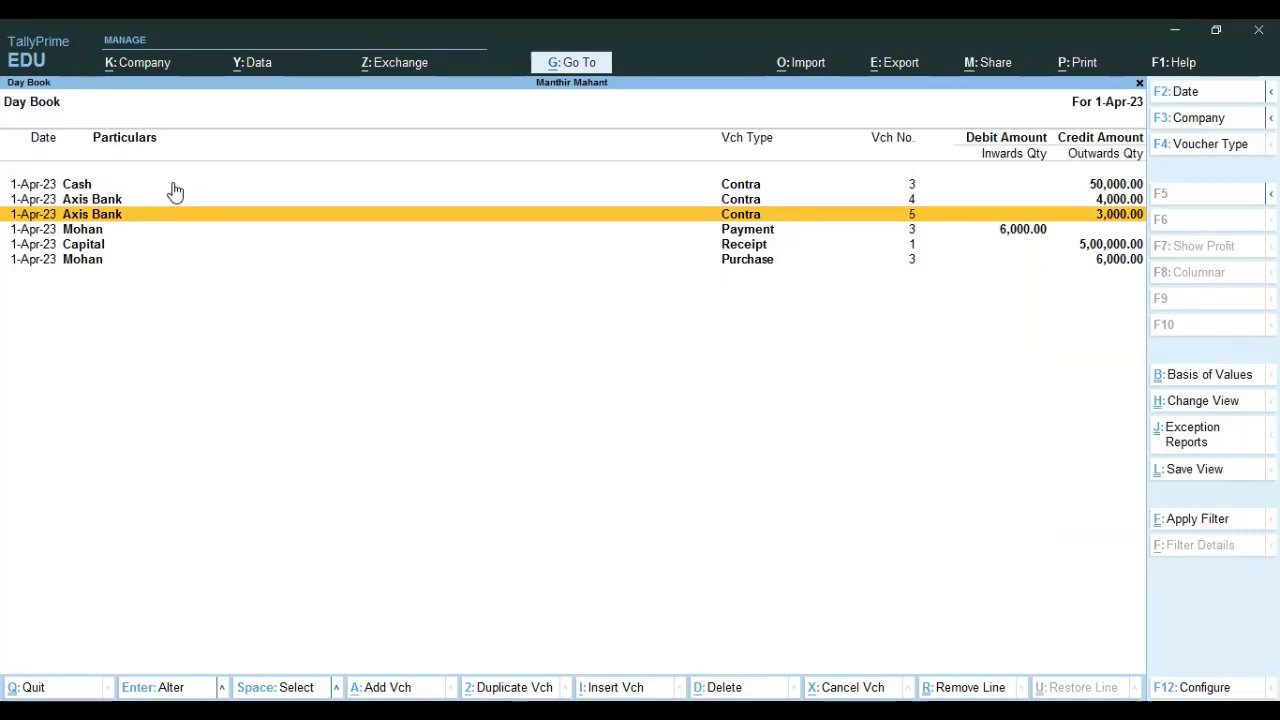
left_click(175, 190)
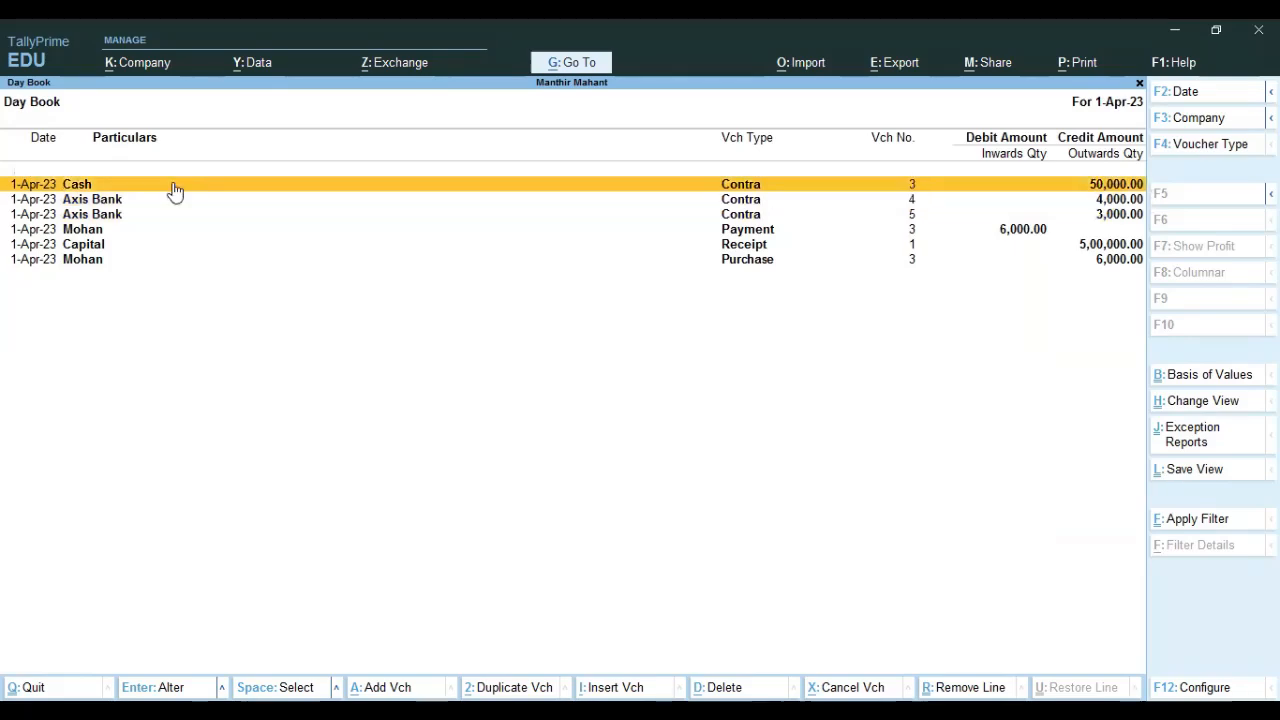
left_click(175, 190)
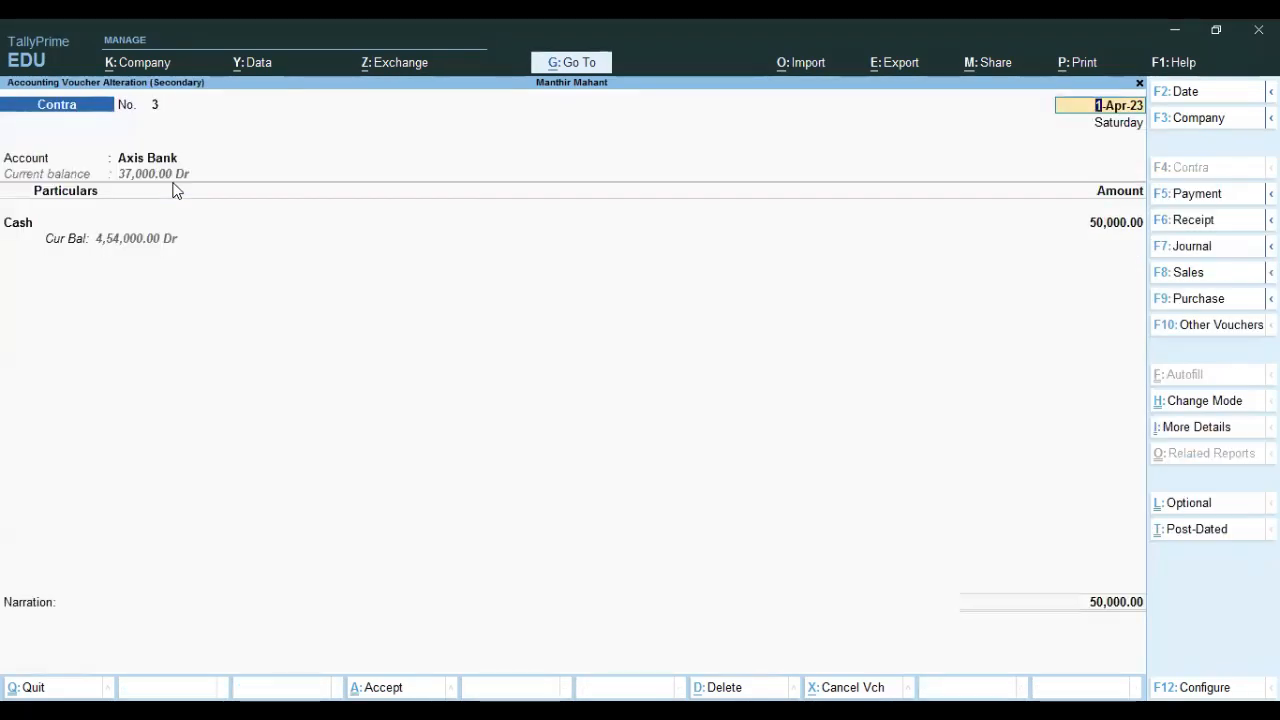
key("Escape")
key("Down")
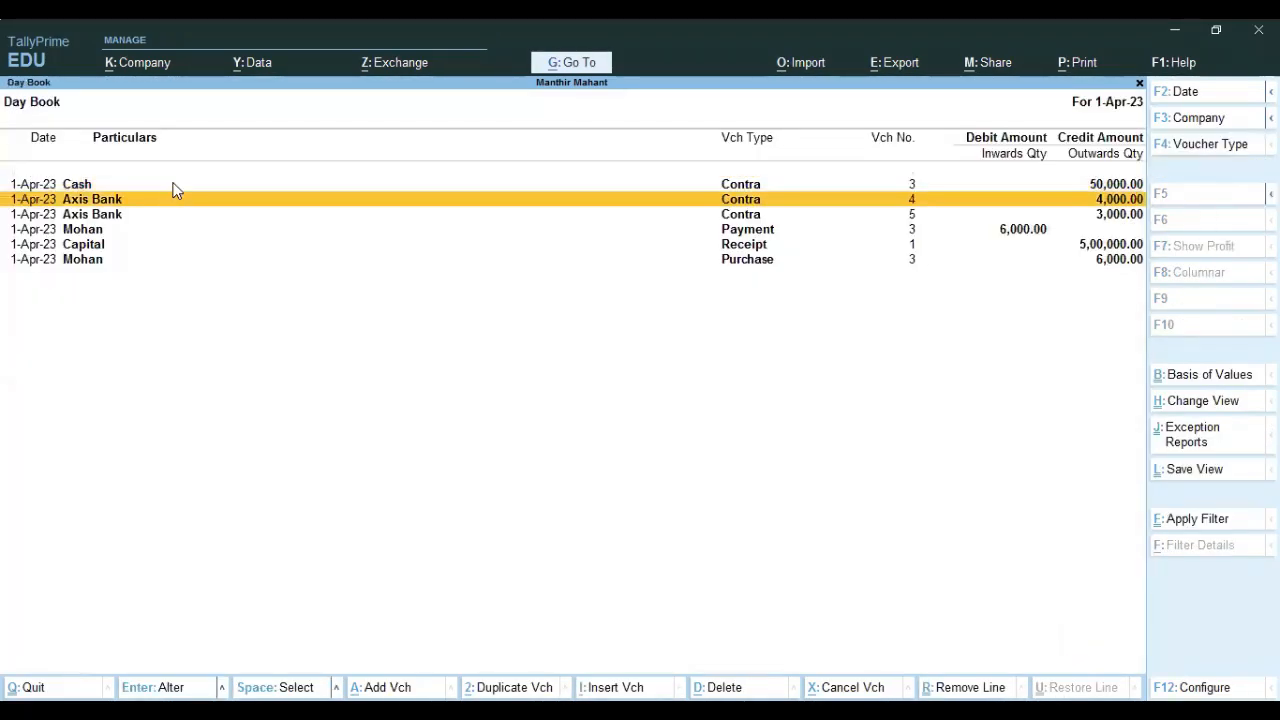
key("Return")
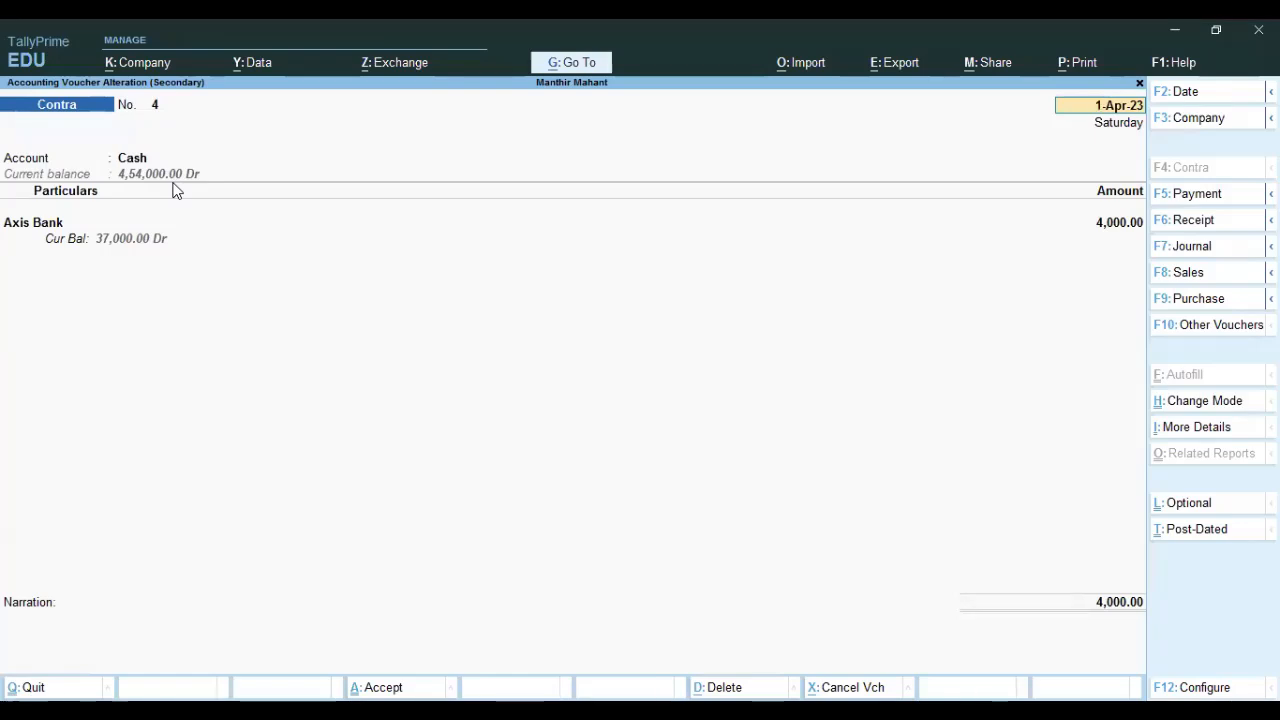
key("Escape")
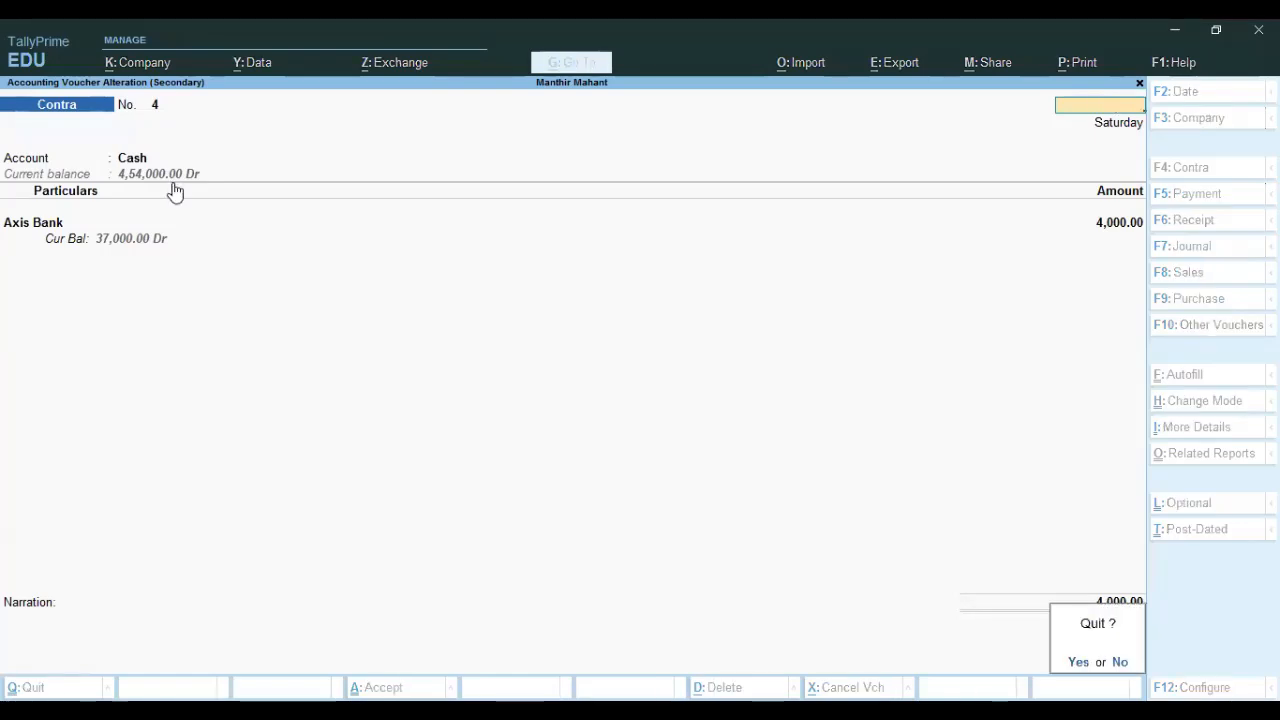
key("y")
key("Down")
key("Return")
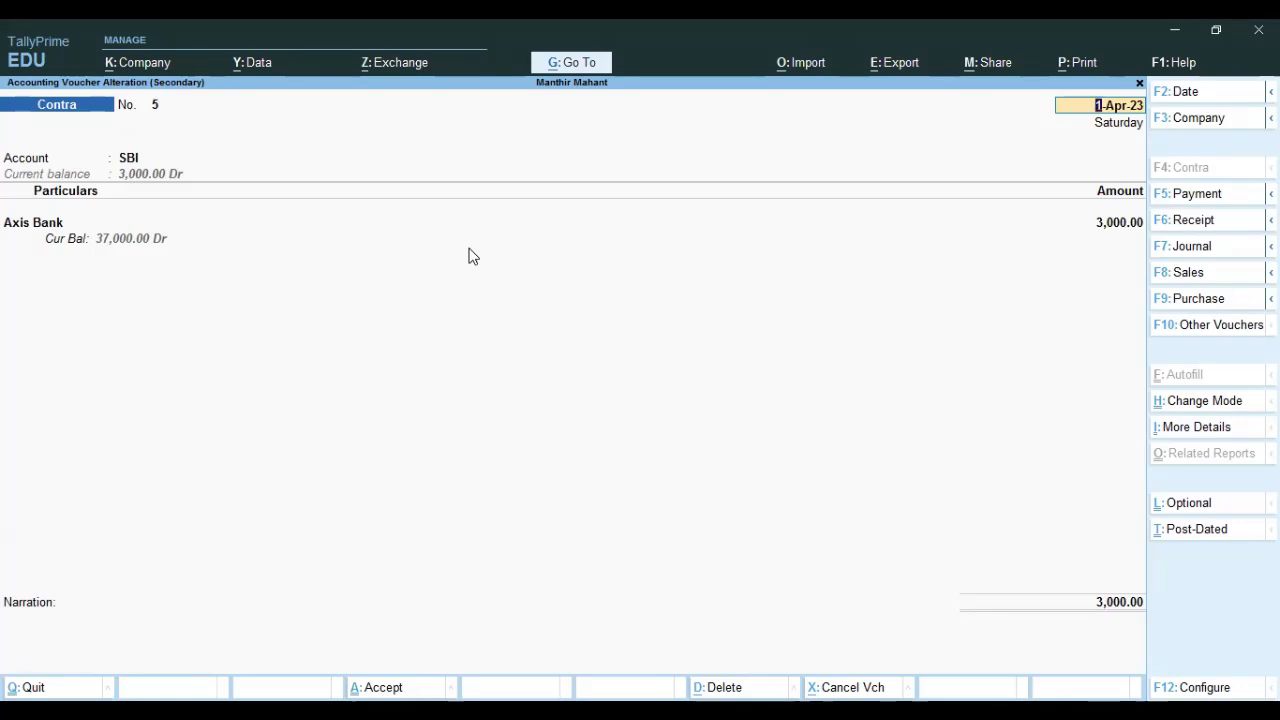
left_click(1177, 197)
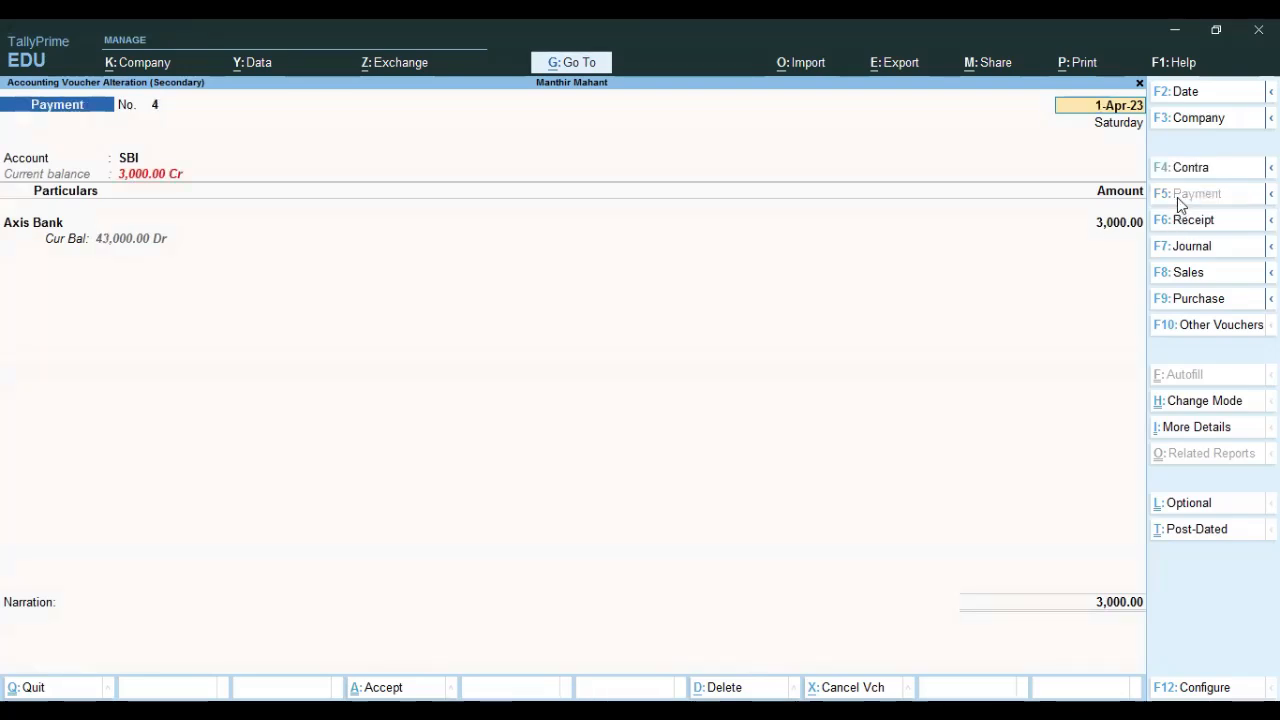
key("Escape")
key("Down")
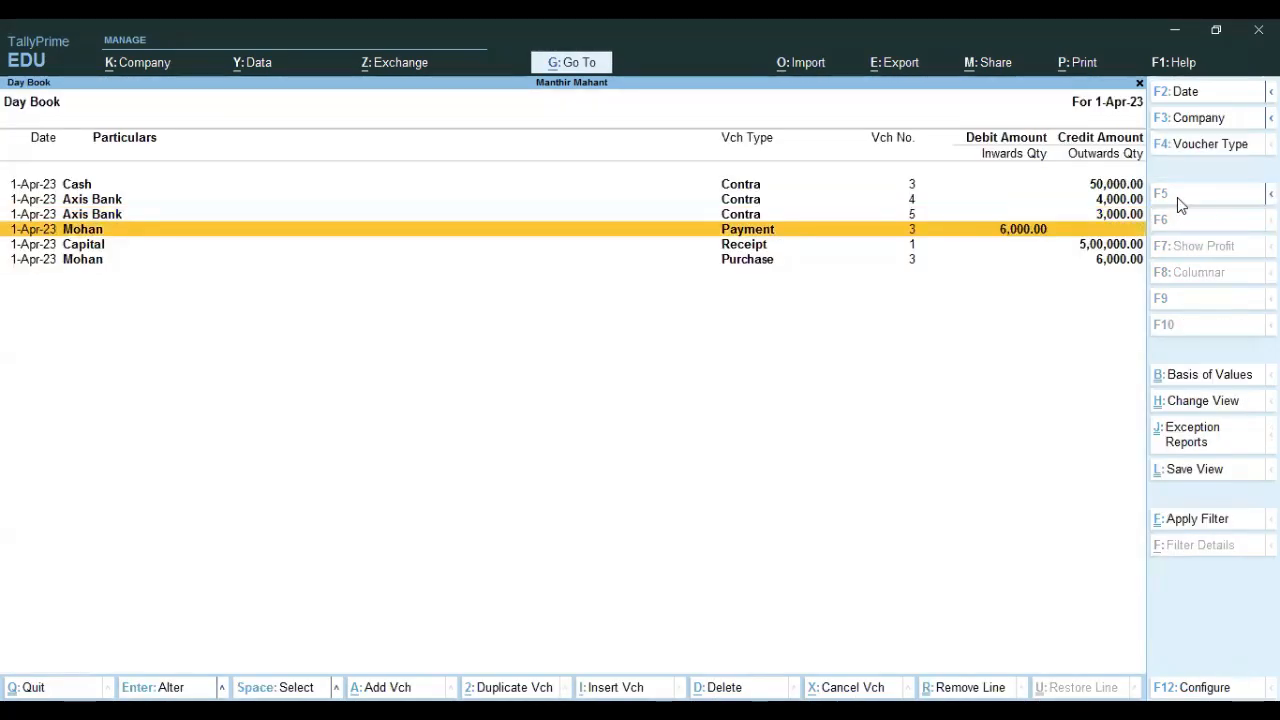
Open the supplier's 6,000 Payment voucher No. 3 for alteration and switch its account to Cash.
key("Return")
key("Return")
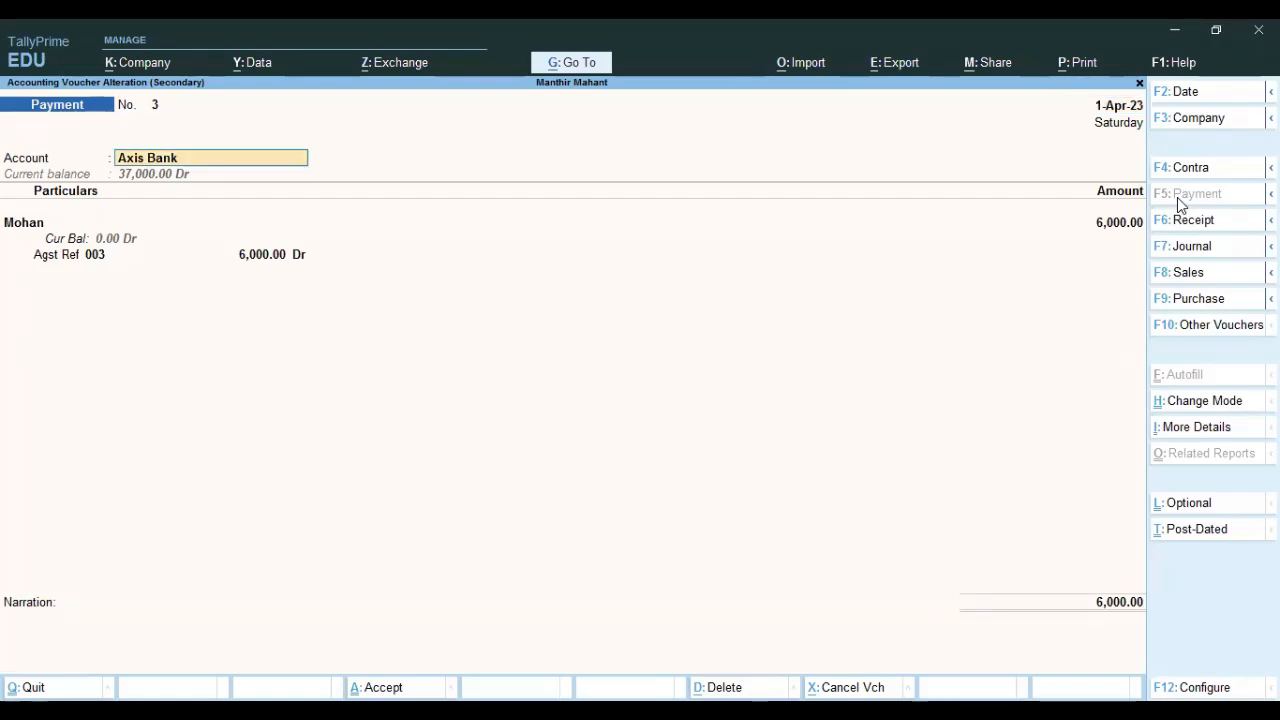
key("BackSpace")
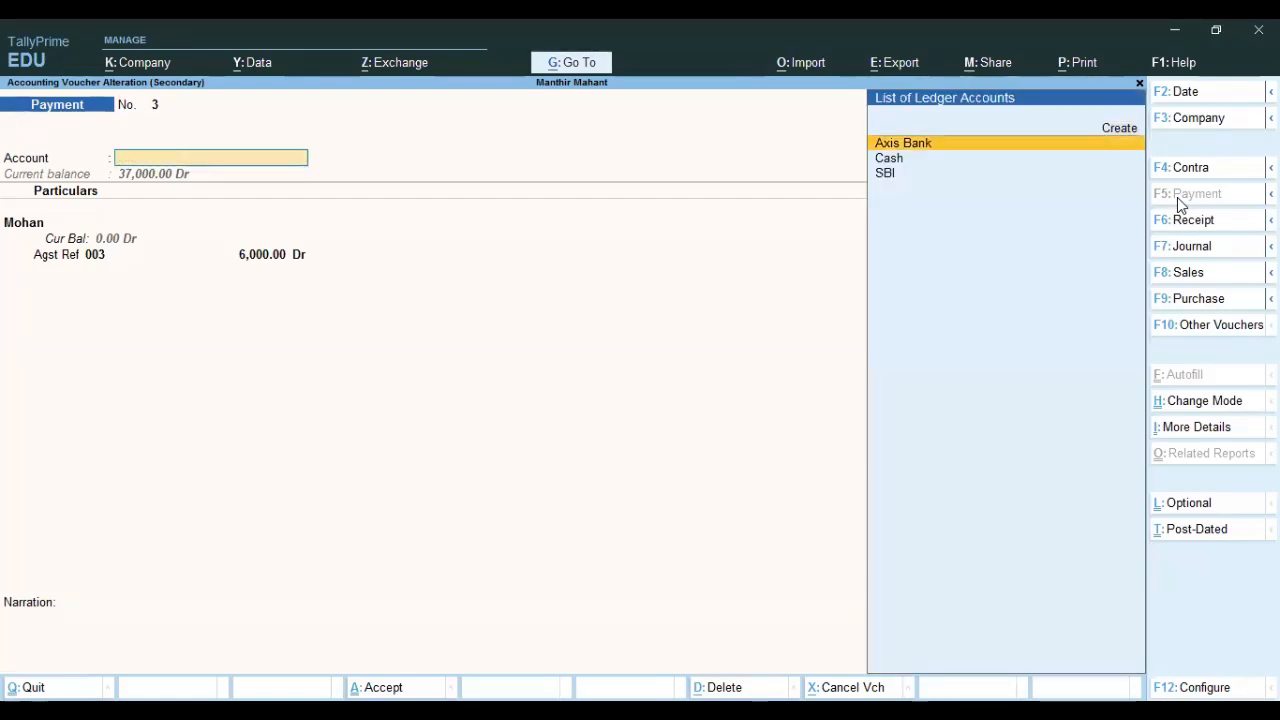
key("Down")
key("Up")
key("Down")
key("Down")
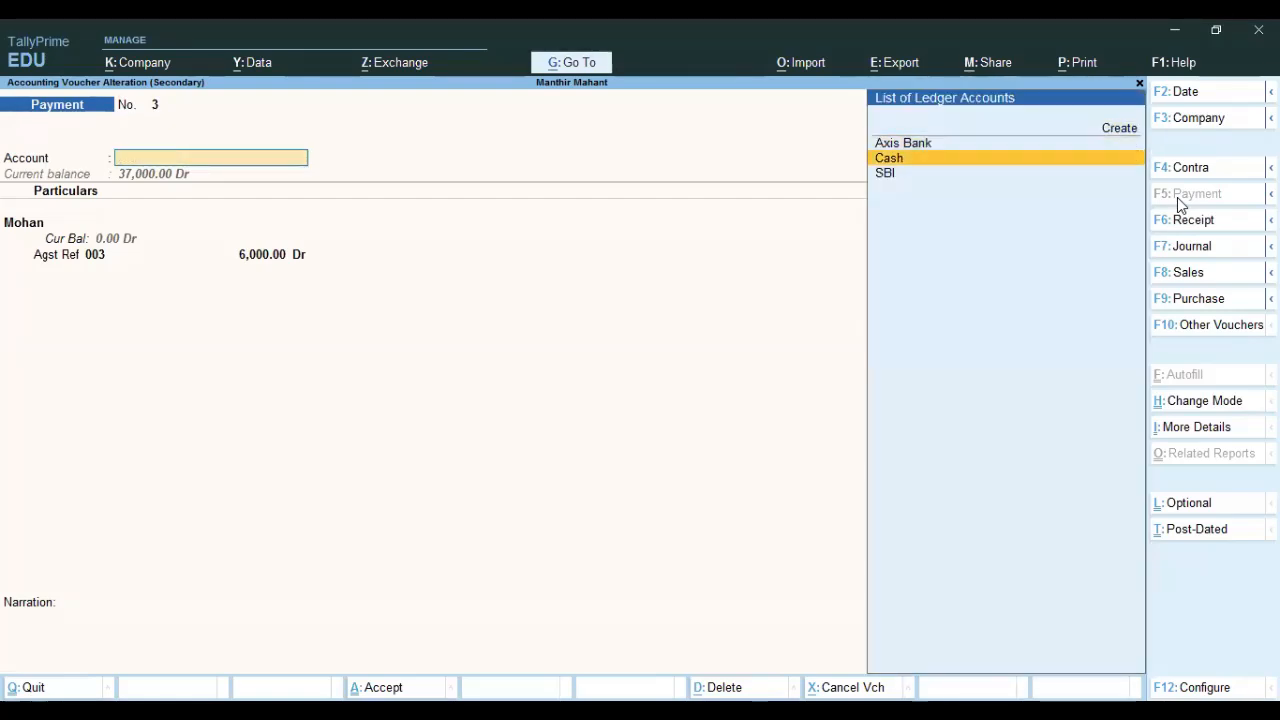
key("Up")
key("Up")
key("Down")
key("Return")
key("Return")
key("Return")
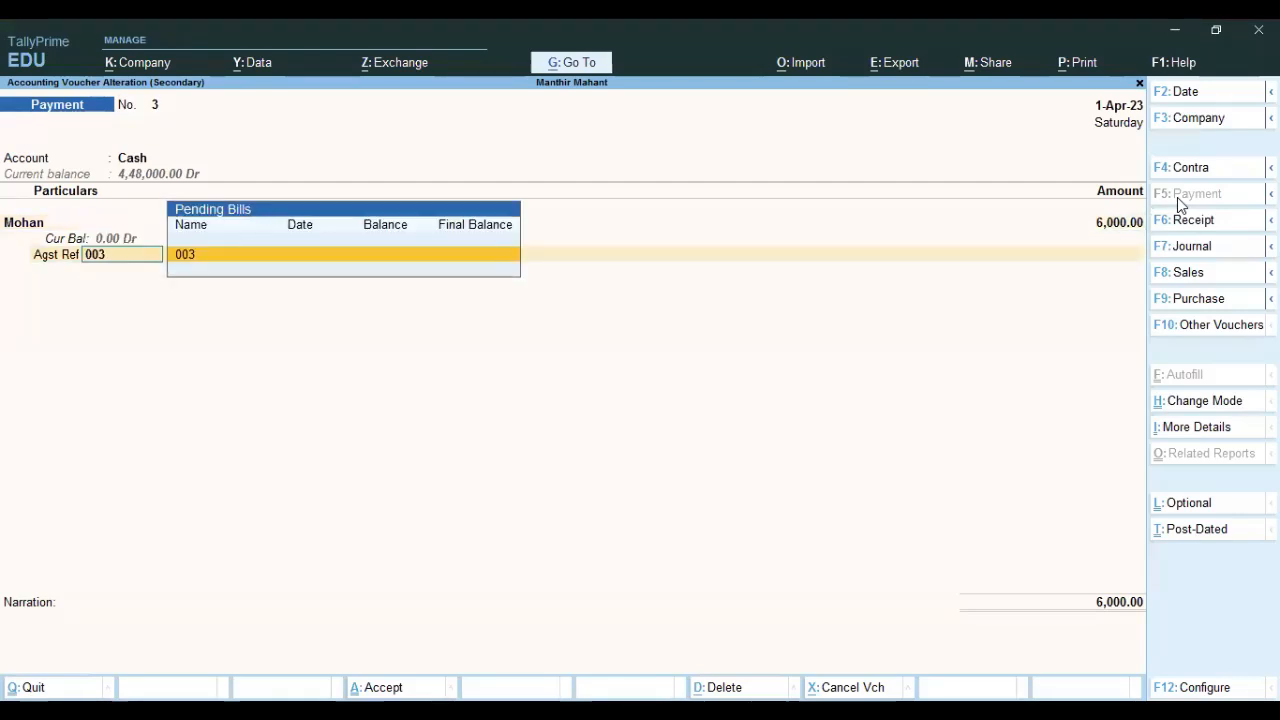
Step through the bill 003 allocation, toggling the paying account between Axis Bank and Cash.
key("Return")
key("Return")
key("Return")
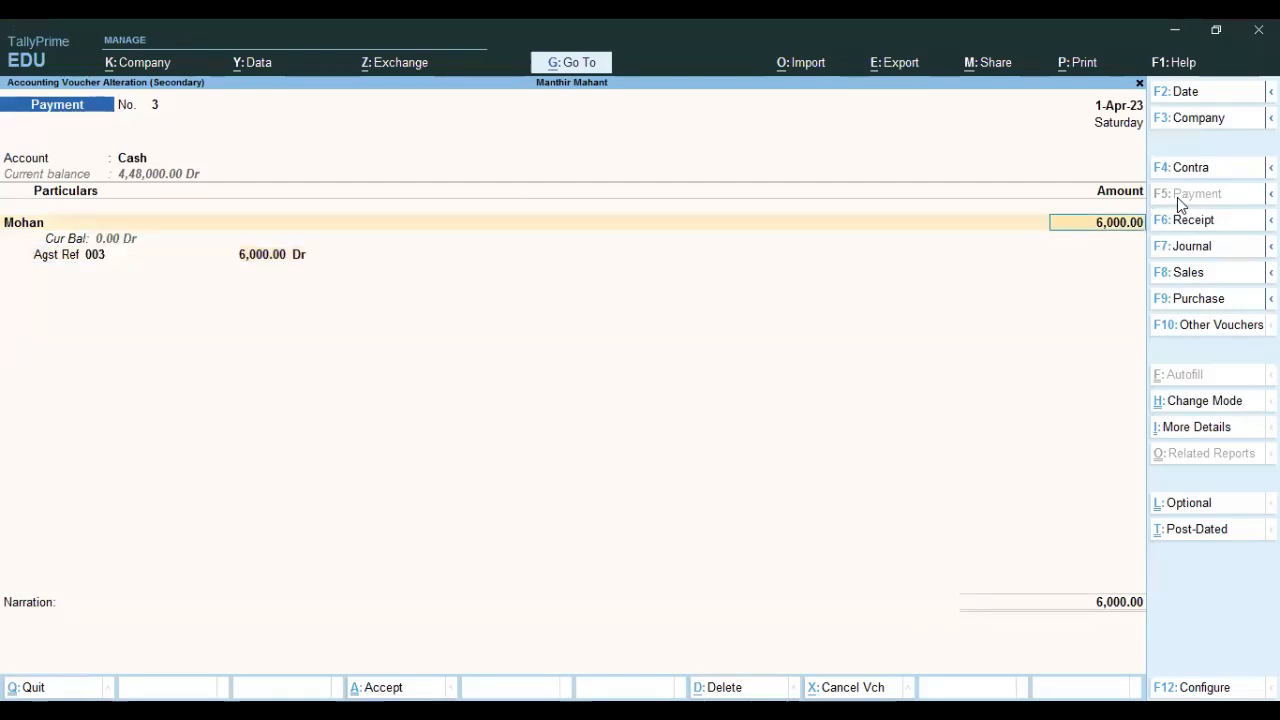
key("shift+Tab")
key("shift+Tab")
key("Up")
key("Return")
key("Return")
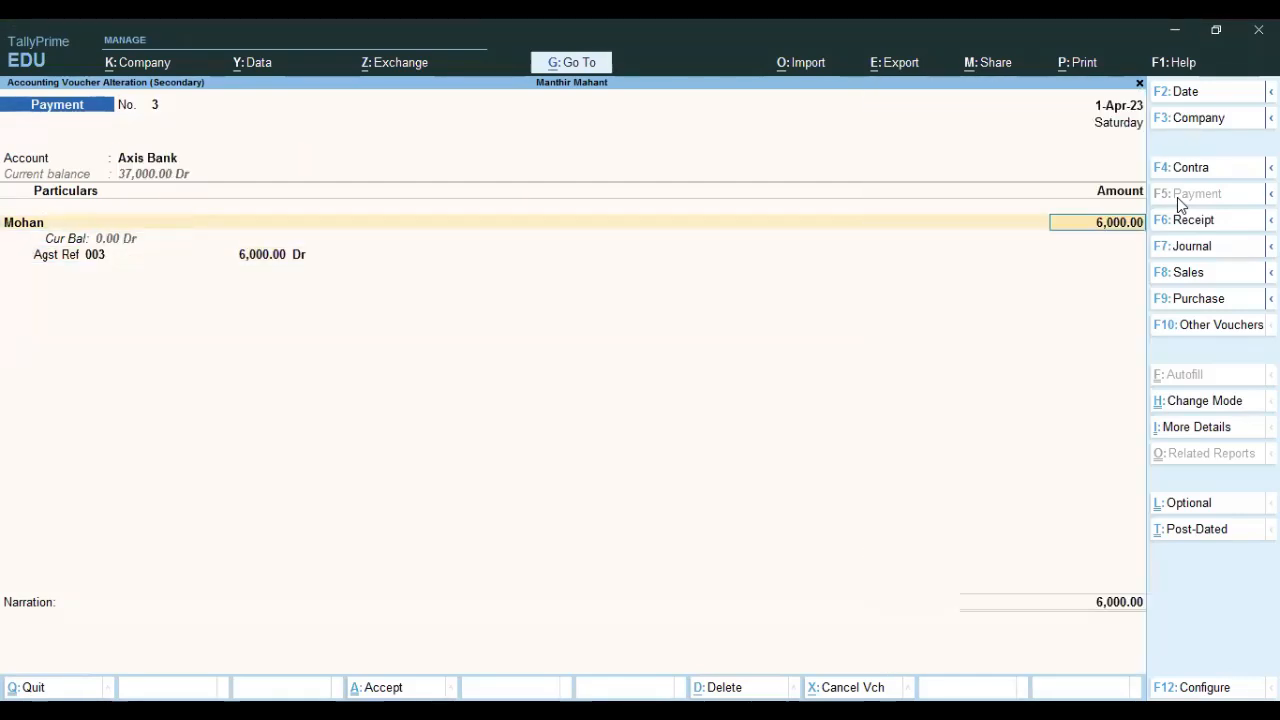
key("Return")
key("Return")
key("Return")
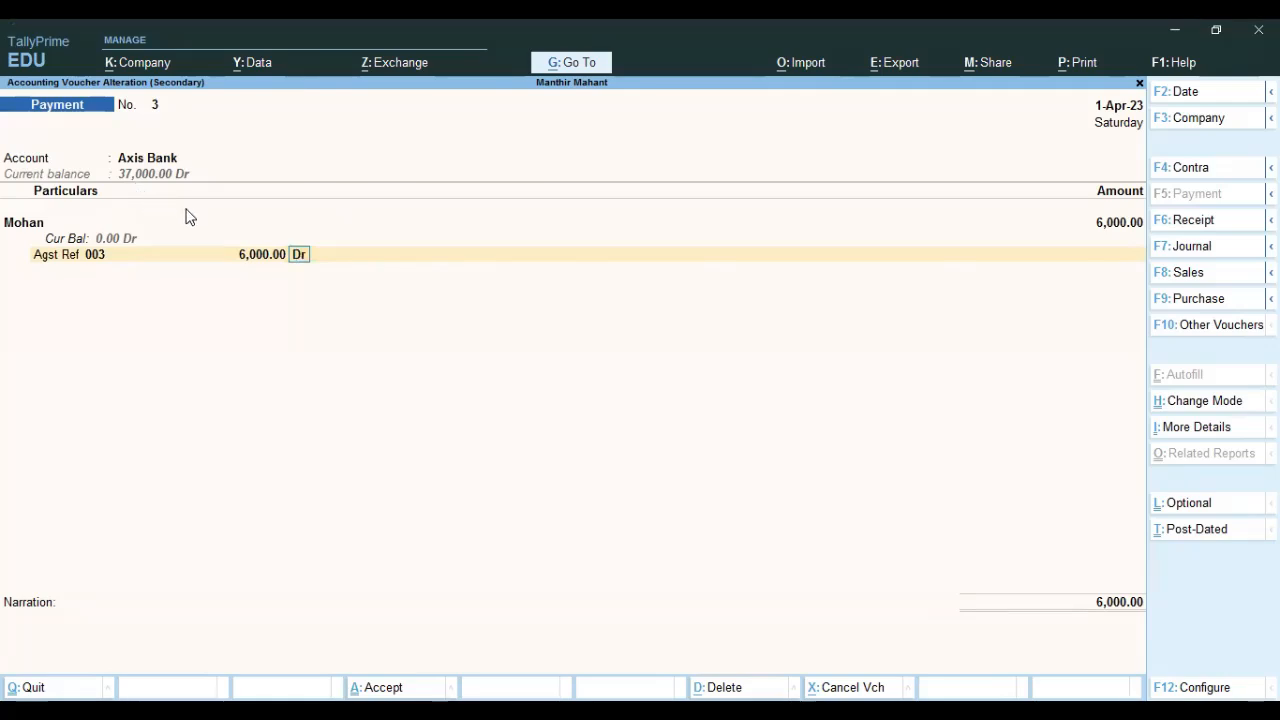
key("BackSpace")
key("BackSpace")
key("BackSpace")
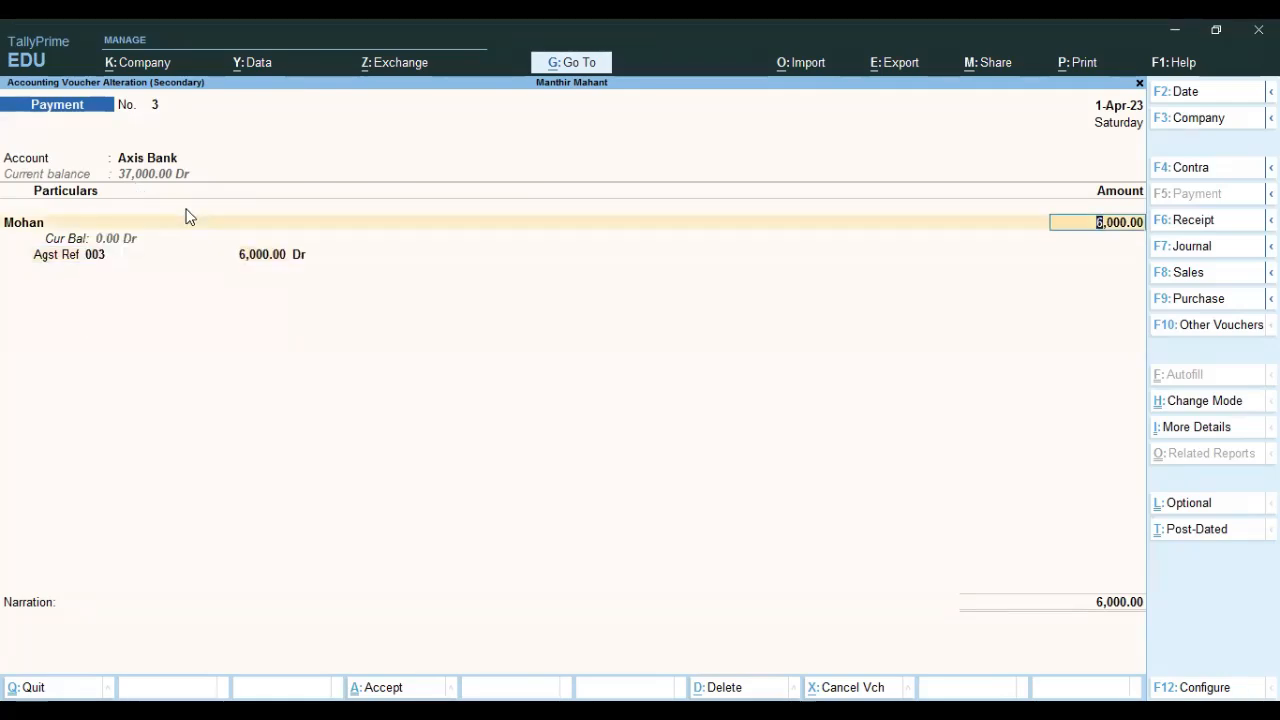
key("BackSpace")
key("BackSpace")
key("Down")
key("Return")
key("Return")
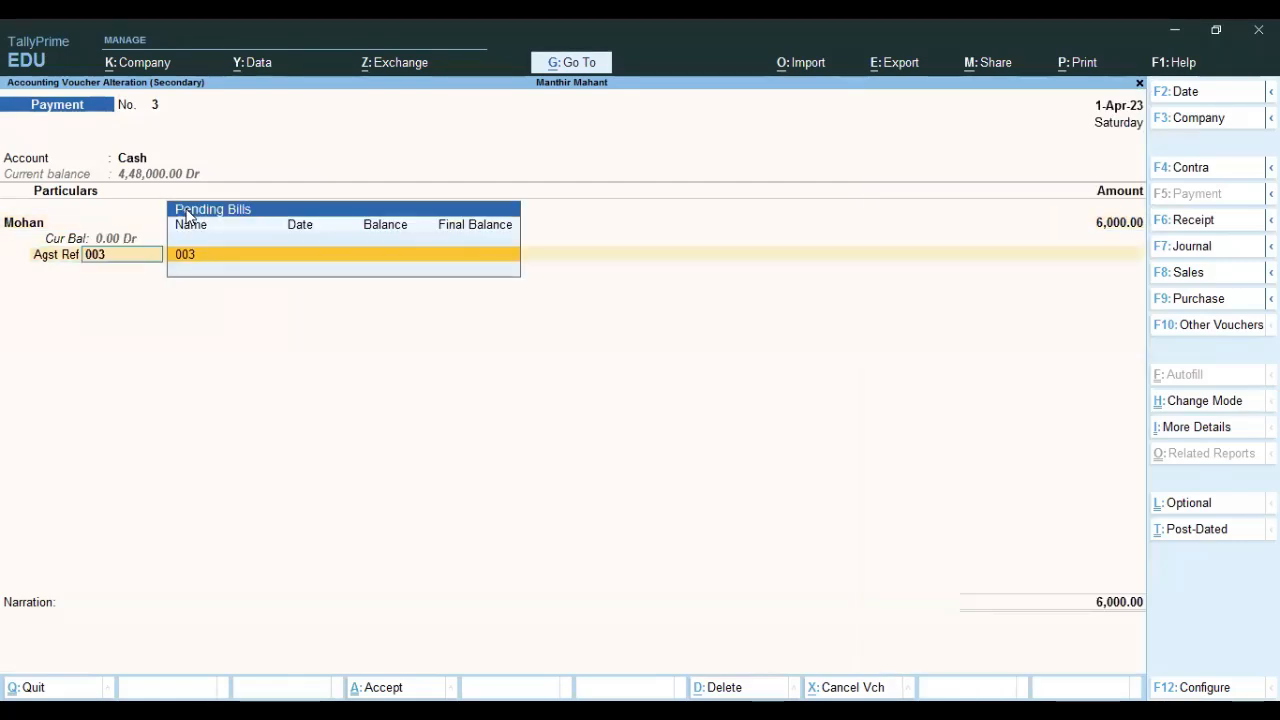
key("Return")
key("Return")
key("Return")
key("Return")
key("Return")
Stay in the voucher and set the paying account back to Axis Bank, reaching its bank allocation.
key("Escape")
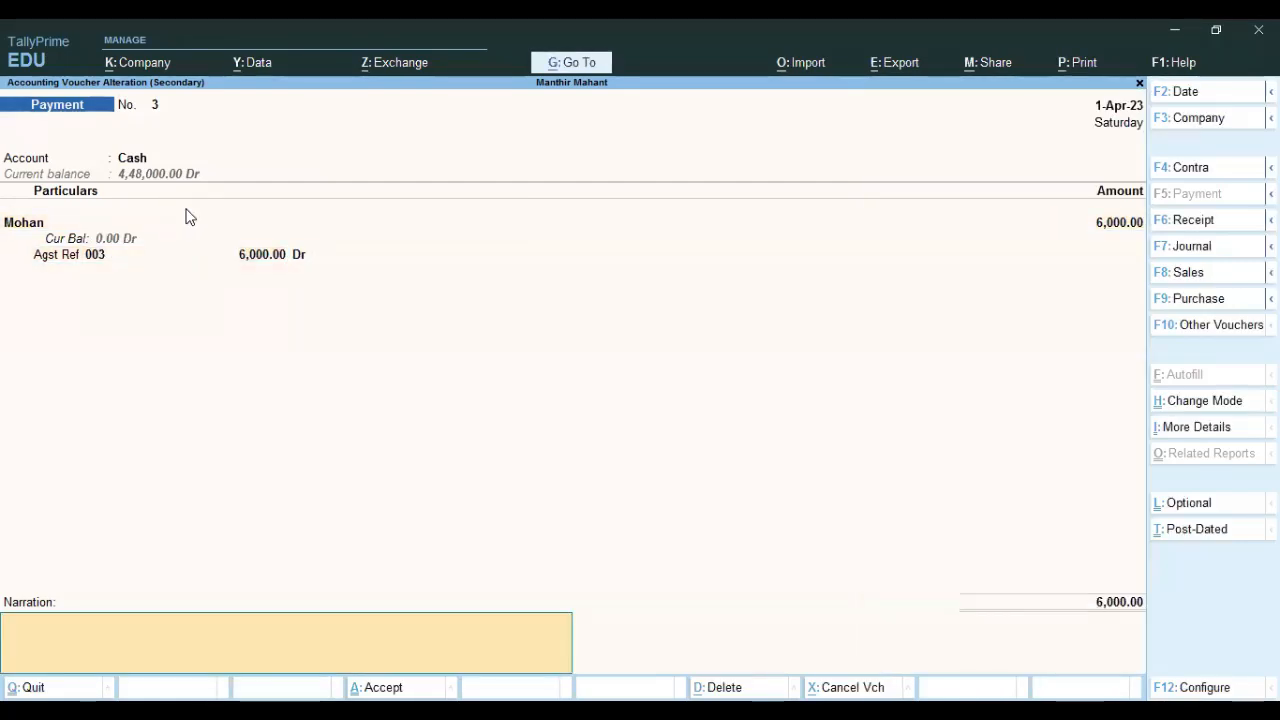
left_click(122, 158)
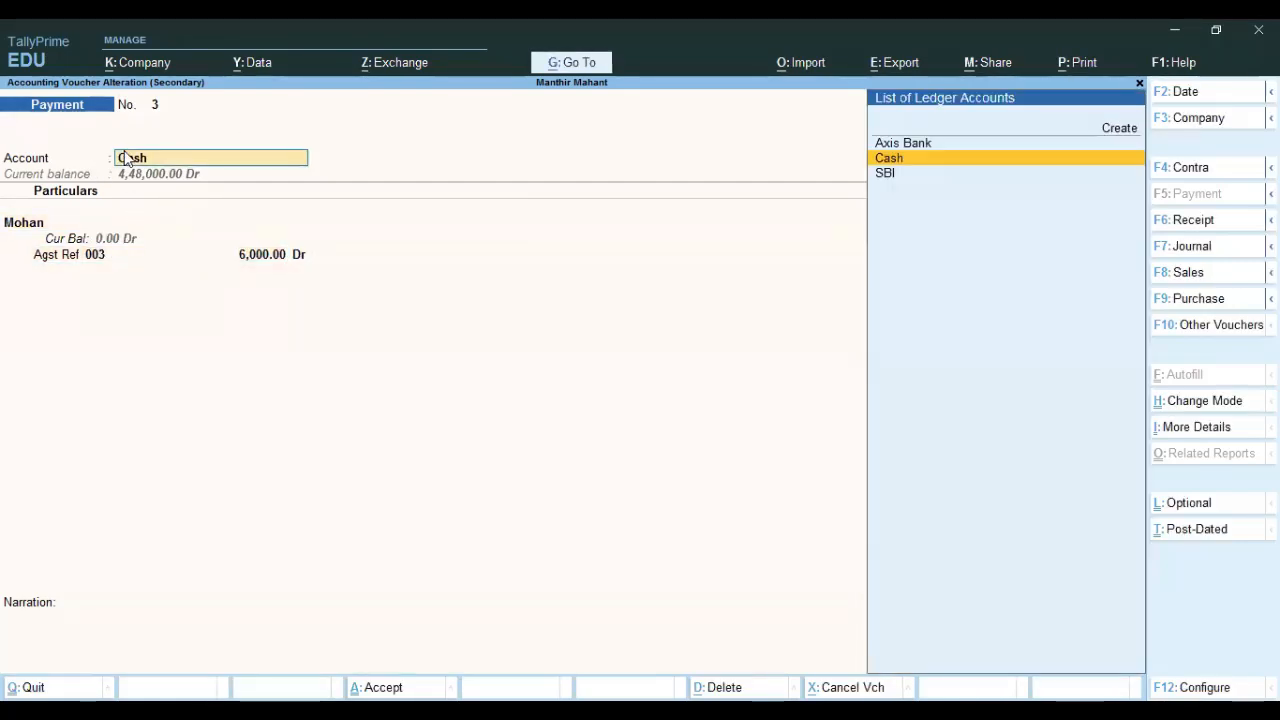
key("Up")
key("Return")
key("Return")
key("Return")
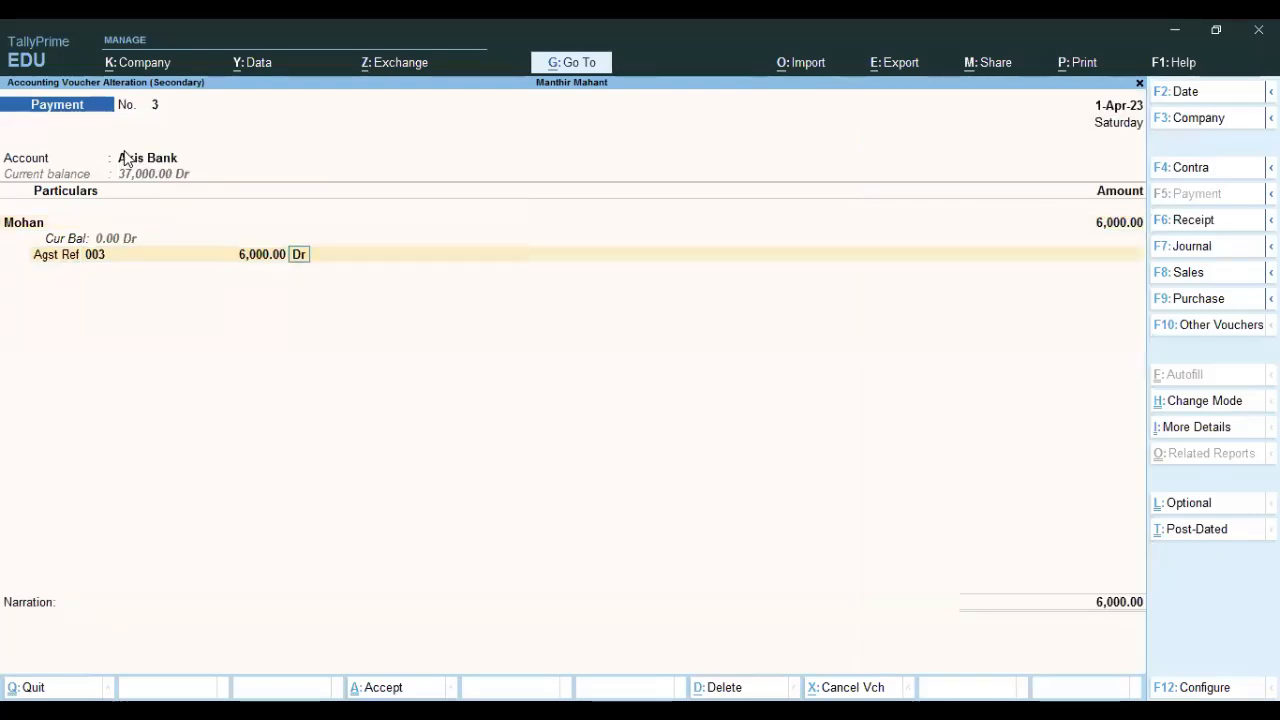
key("Return")
key("Return")
key("Return")
Set the Axis Bank allocation's transaction type to e-Fund Transfer.
key("BackSpace")
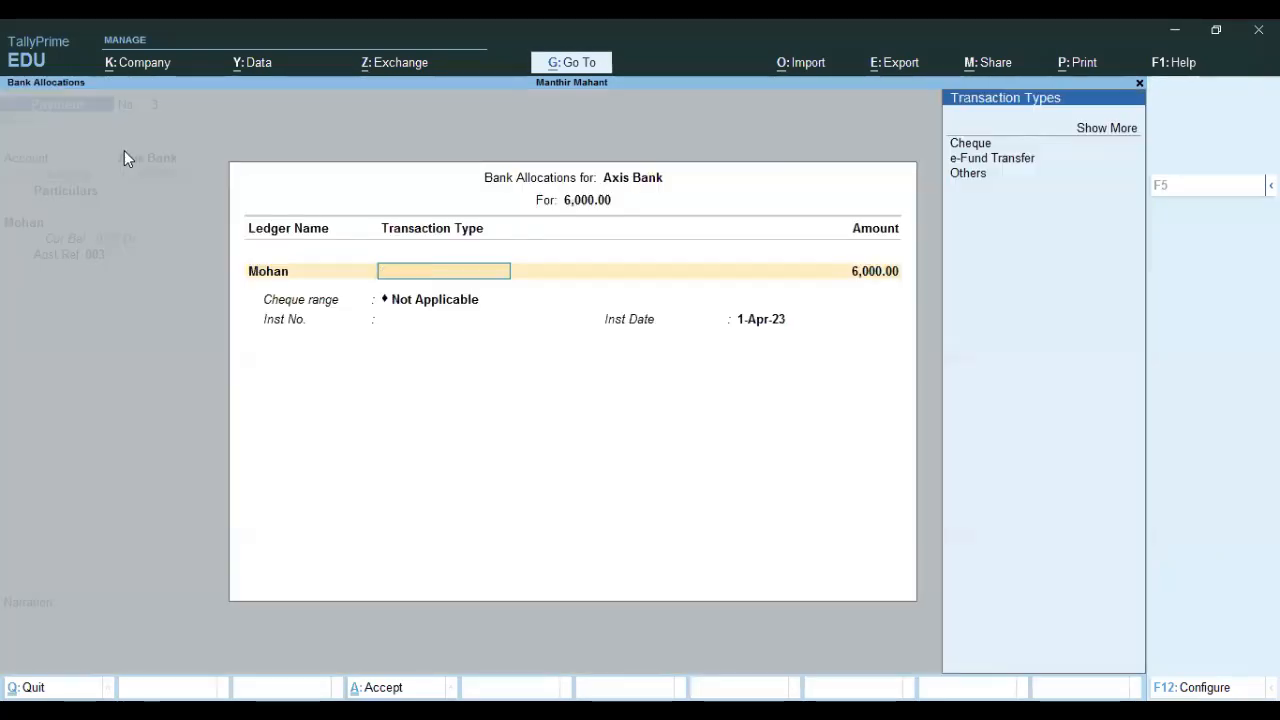
key("Down")
key("Return")
key("Down")
key("Down")
key("Down")
key("Down")
key("Down")
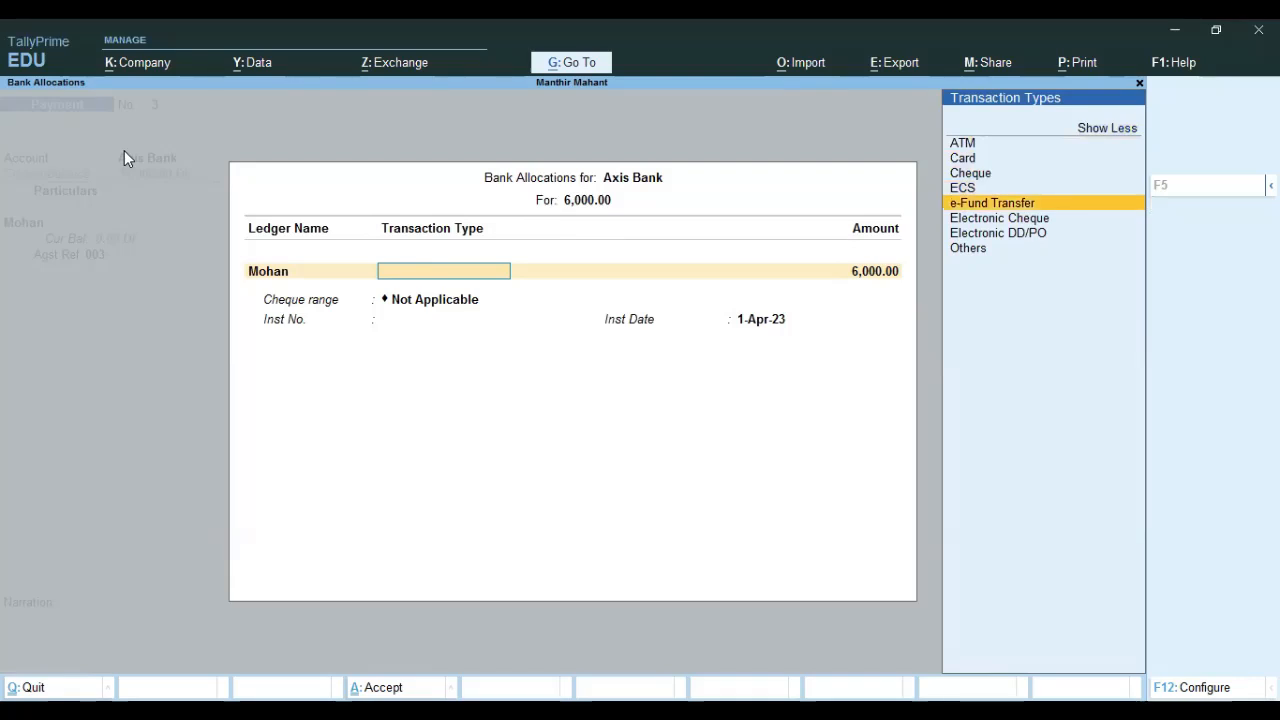
key("Return")
key("BackSpace")
key("Up")
key("Up")
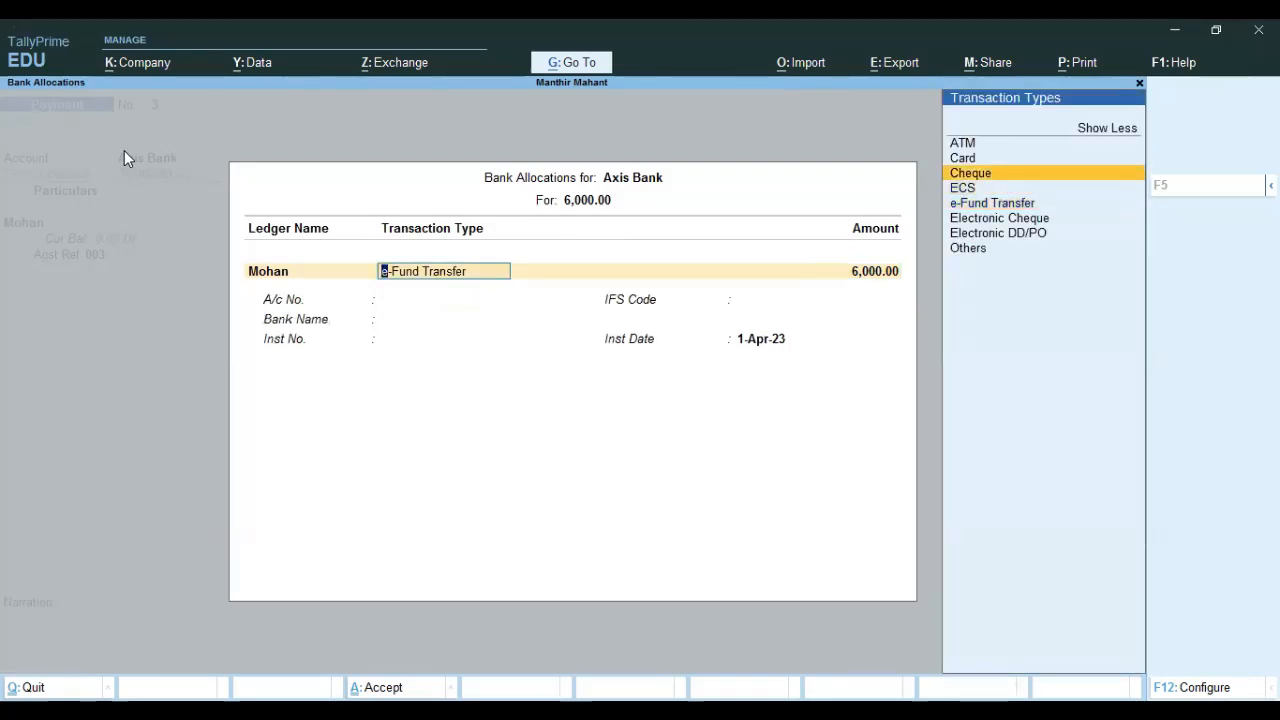
key("Up")
key("Up")
key("Down")
key("Down")
key("Down")
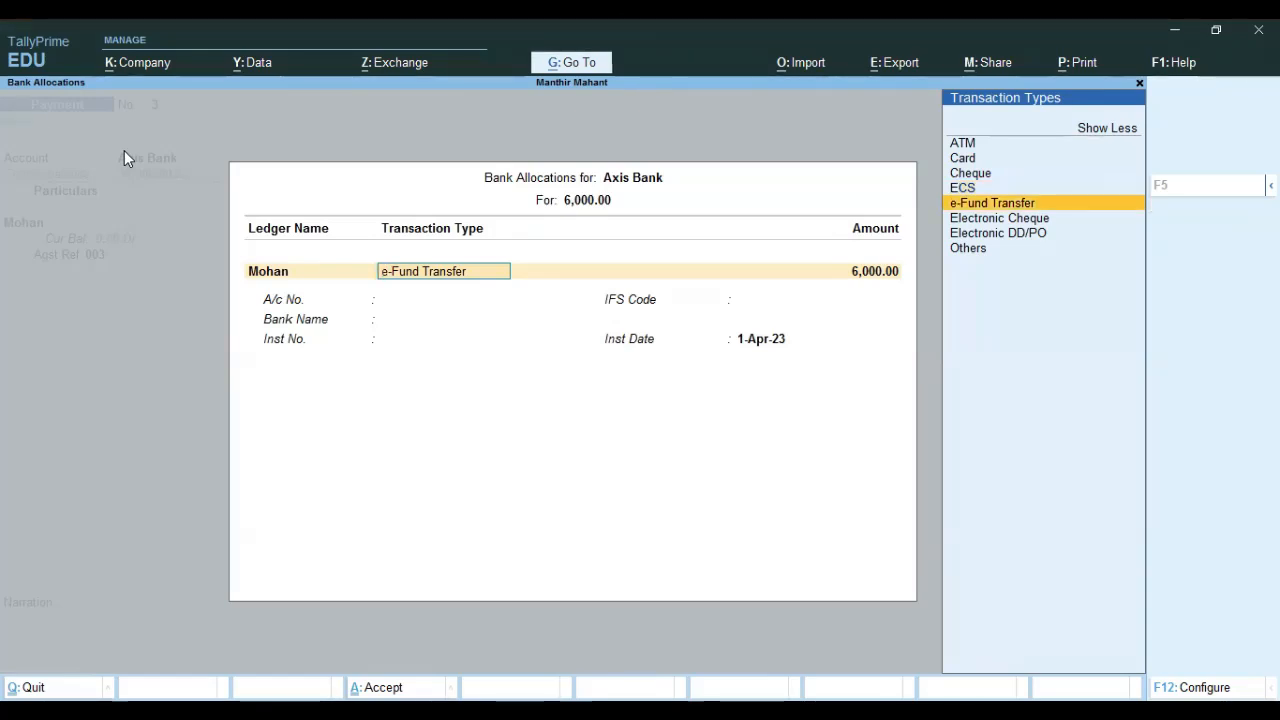
key("Return")
key("Return")
key("Return")
key("Return")
key("Return")
key("Return")
Finish the bank allocation, decline saving, and ask to leave the Payment voucher.
key("Return")
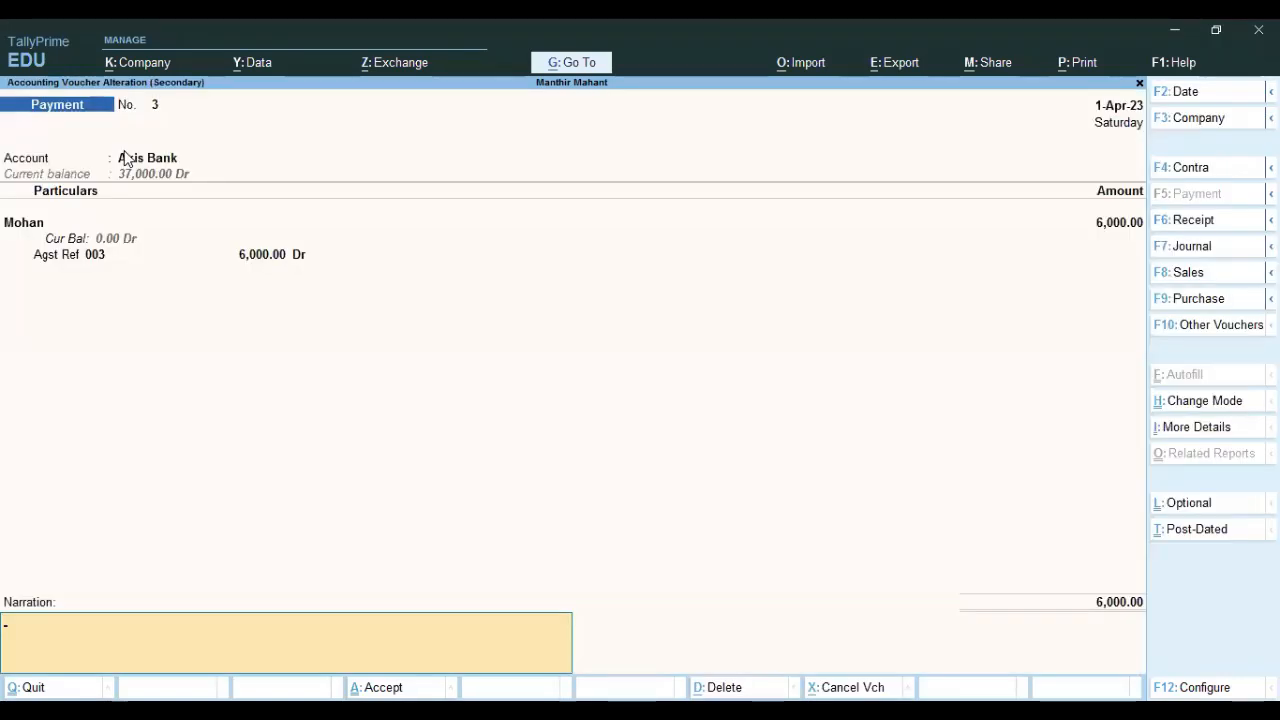
key("Return")
key("Escape")
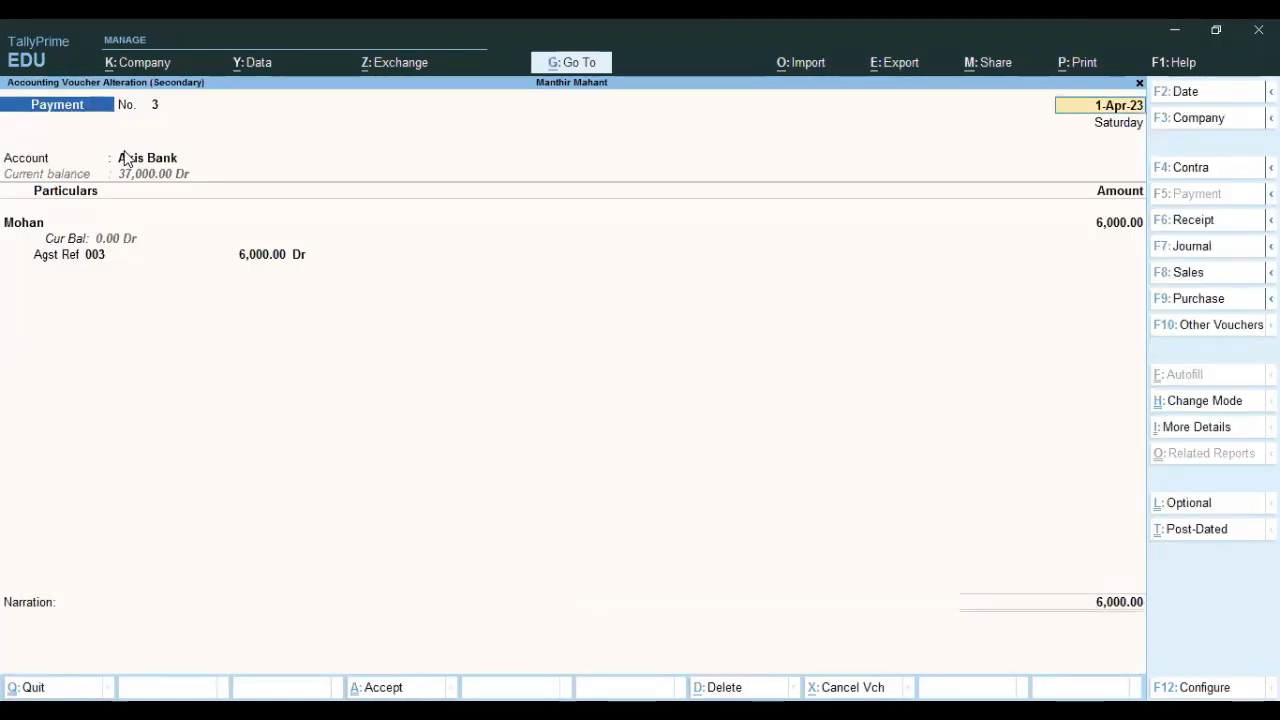
key("Escape")
Discard the payment changes, return to Gateway of Tally, and start a new Receipt voucher.
key("y")
key("Escape")
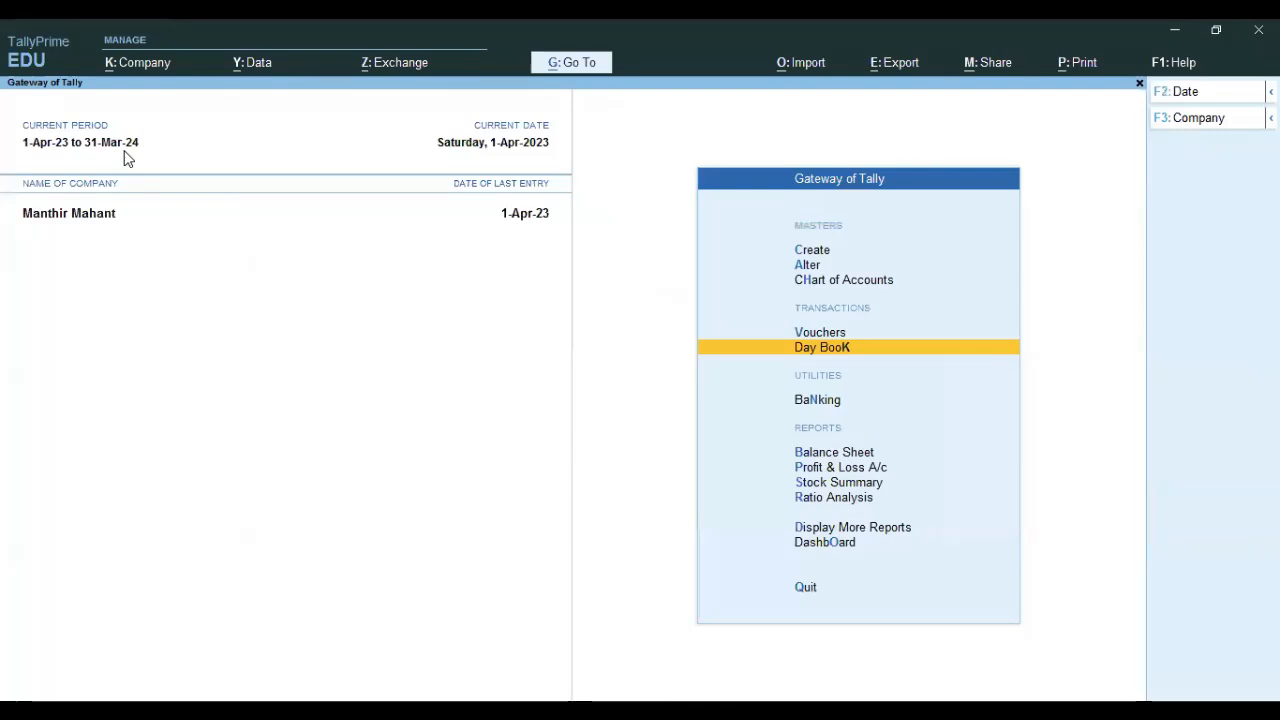
key("Up")
key("Return")
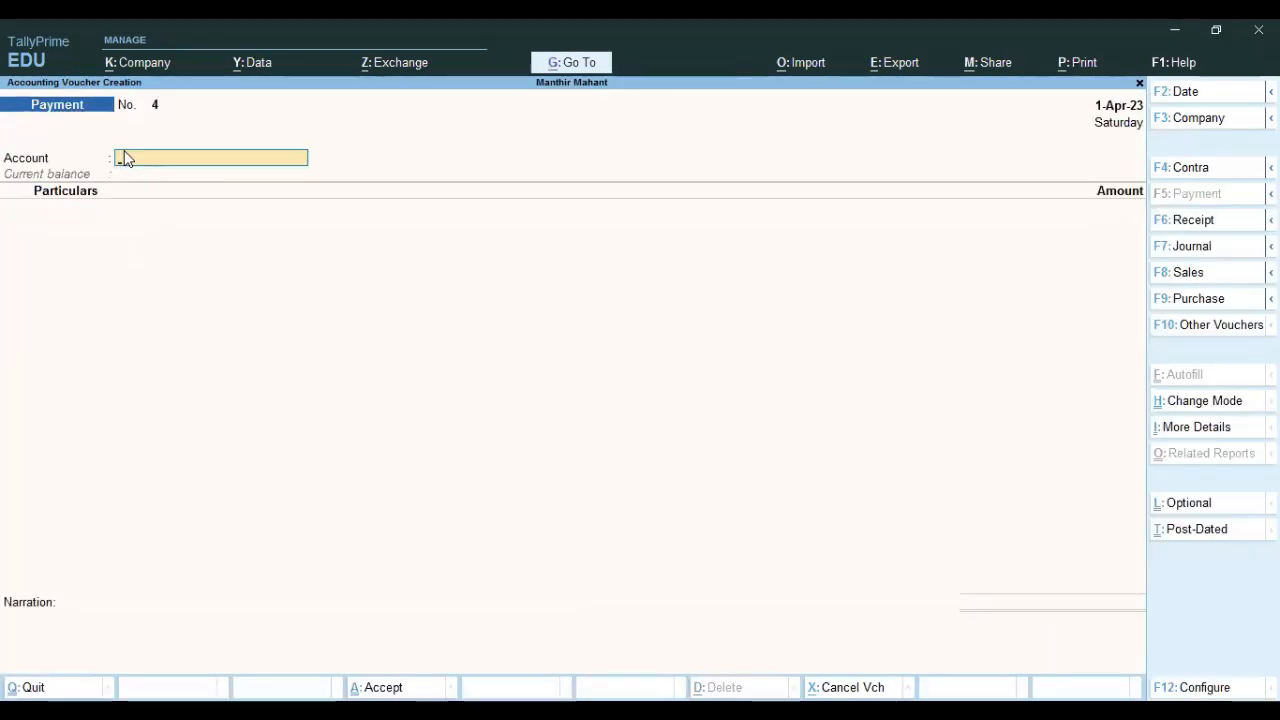
key("F6")
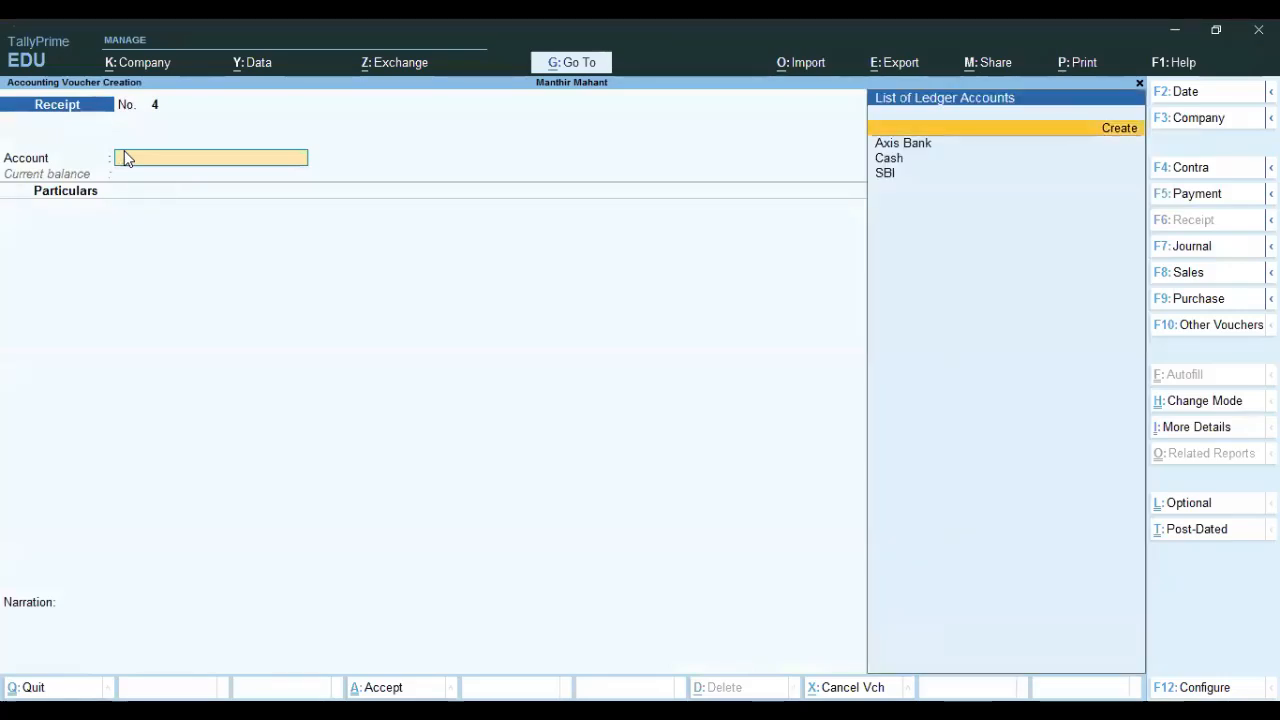
Switch the receipt's account to Axis Bank and then back to Cash.
key("Return")
key("BackSpace")
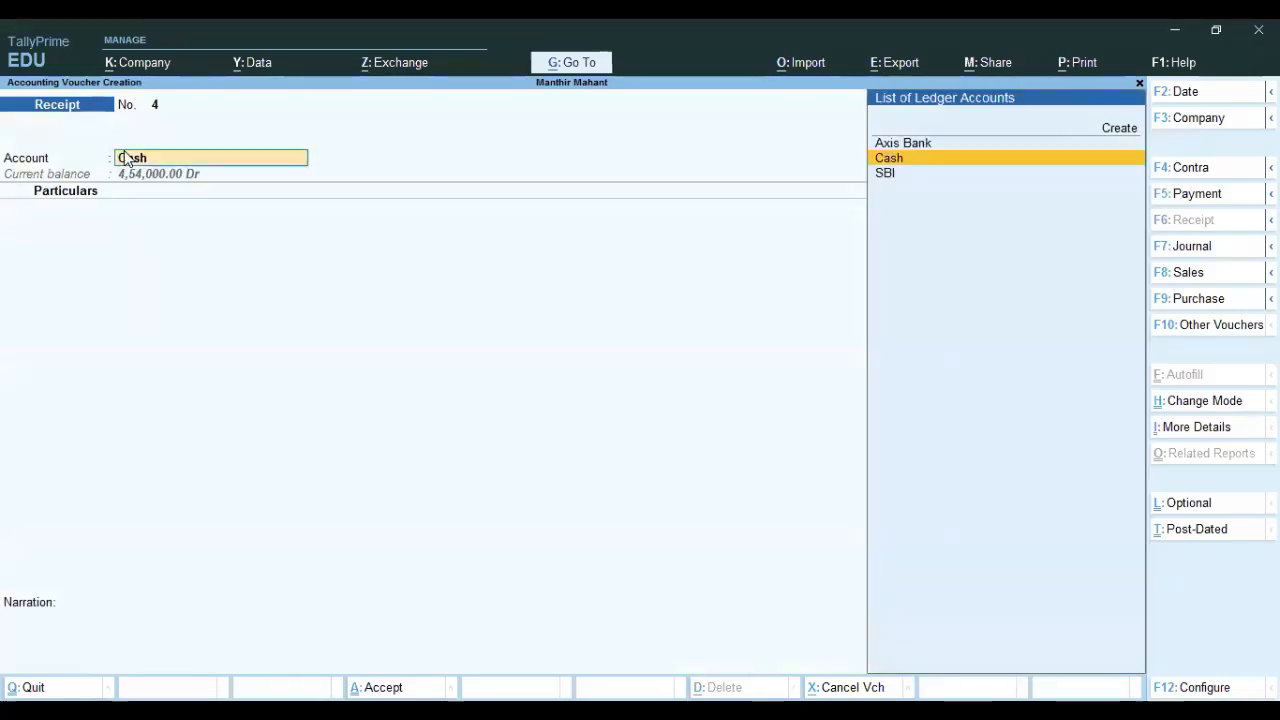
key("Up")
key("Return")
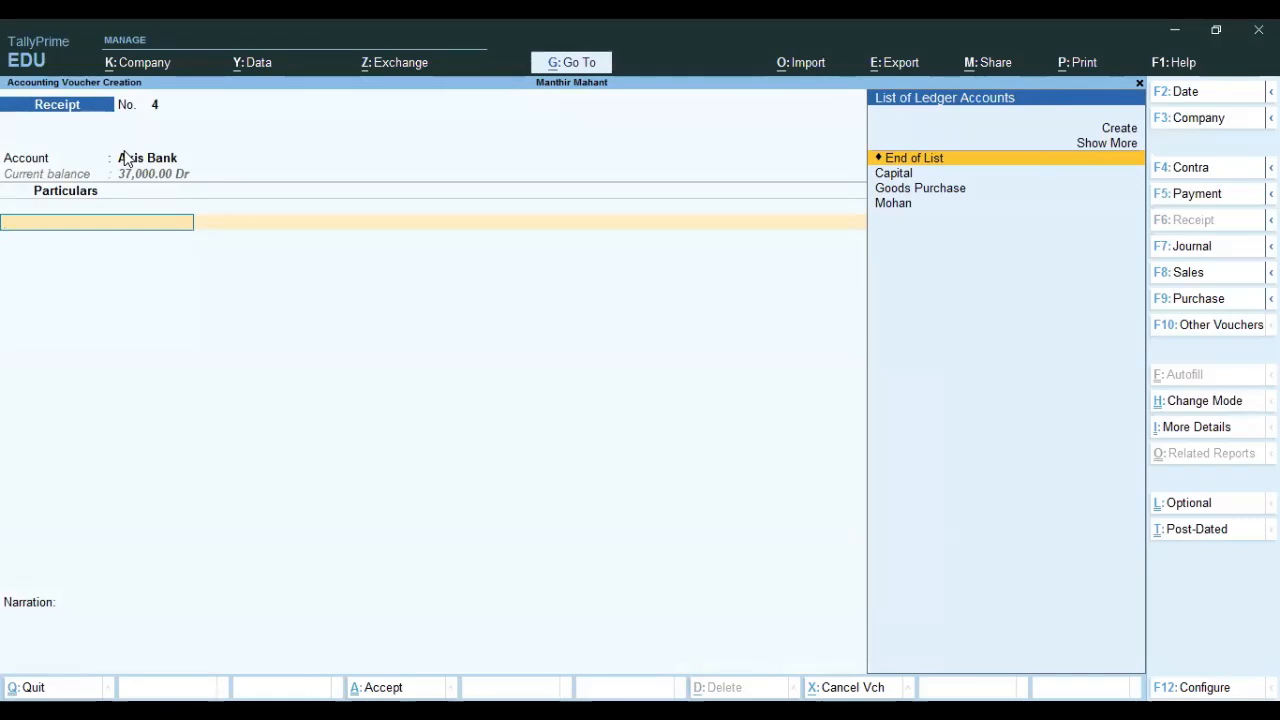
left_click(125, 160)
key("Down")
key("Return")
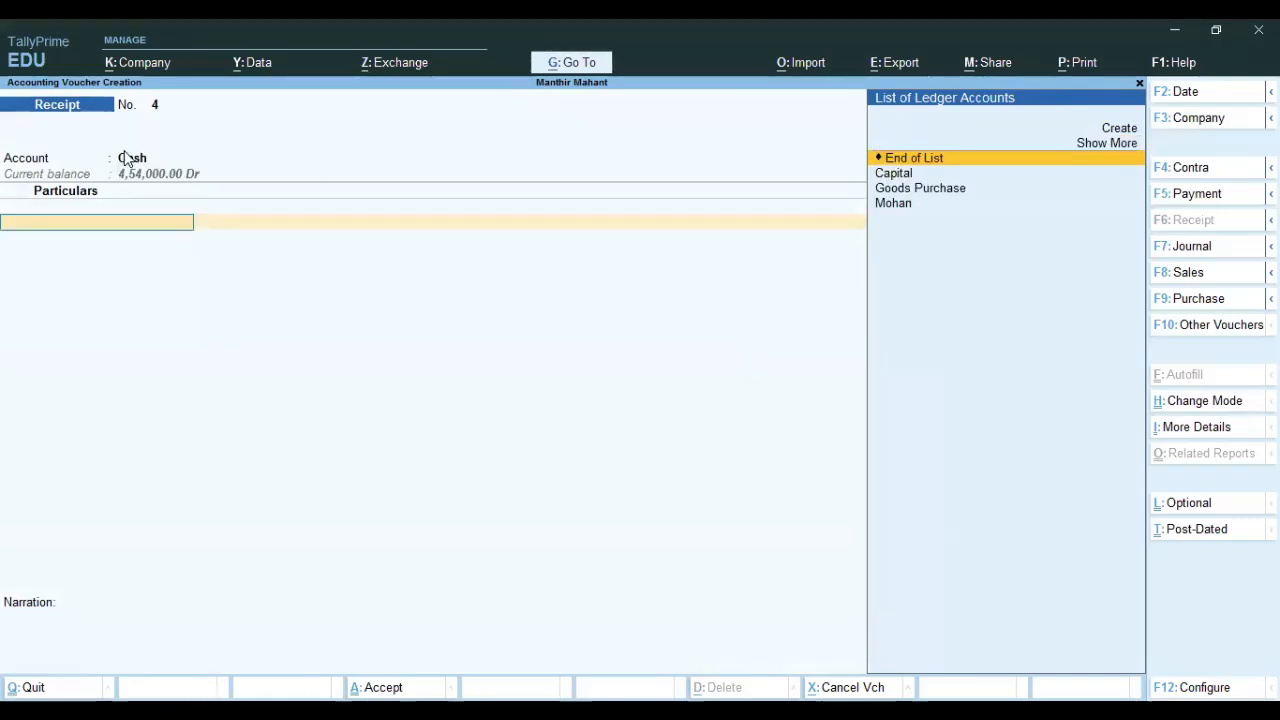
Credit the supplier 6,000 On Account in Receipt No. 4.
key("Down")
key("Down")
key("Down")
key("Return")
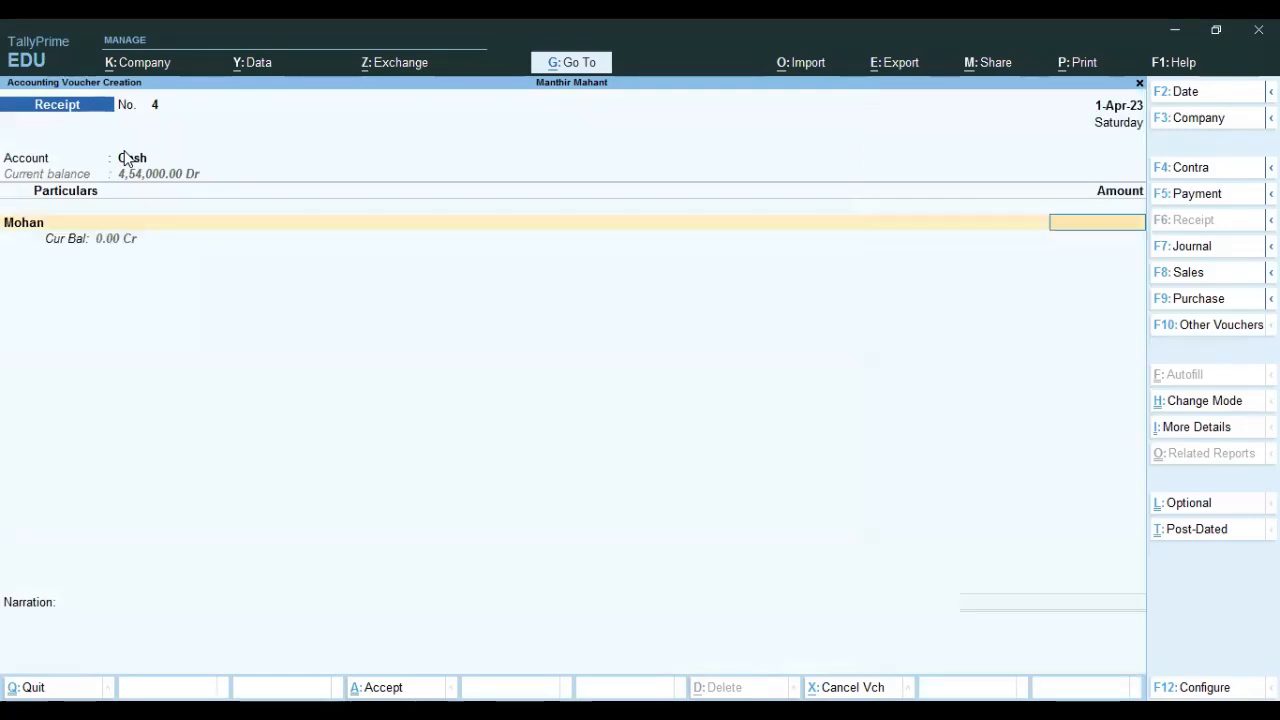
type("6000")
key("Return")
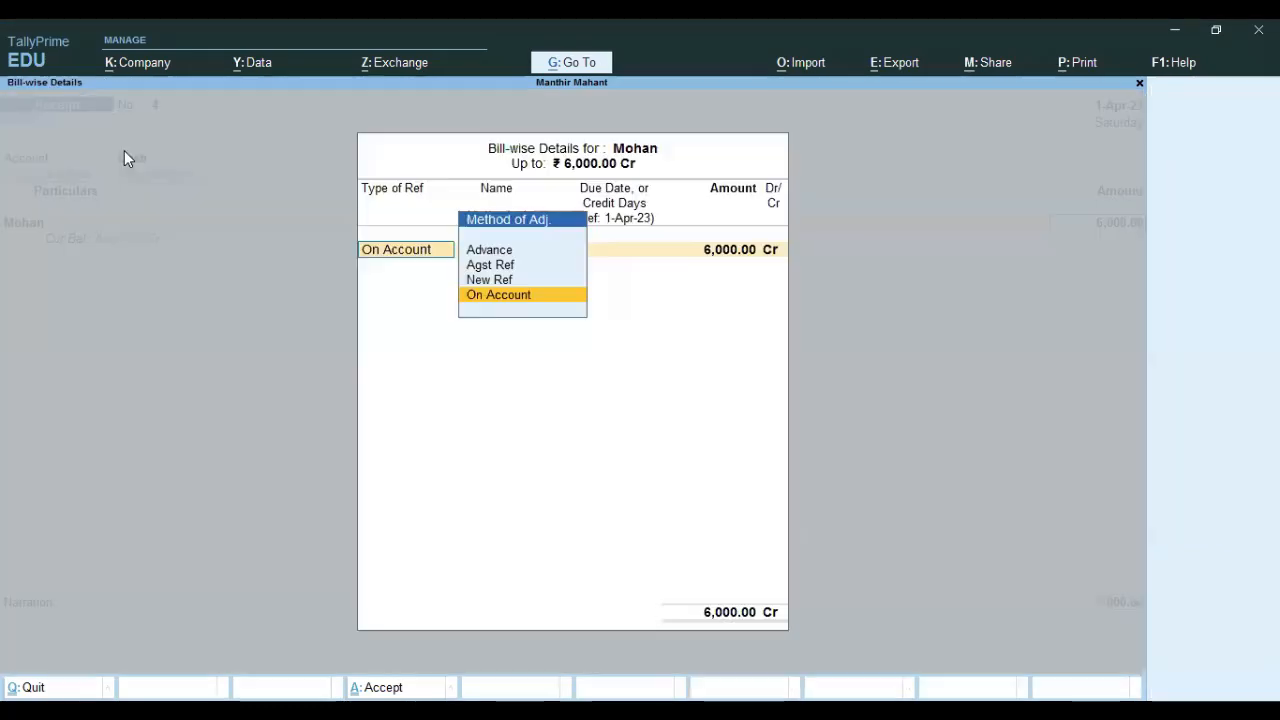
key("Return")
key("Return")
key("Return")
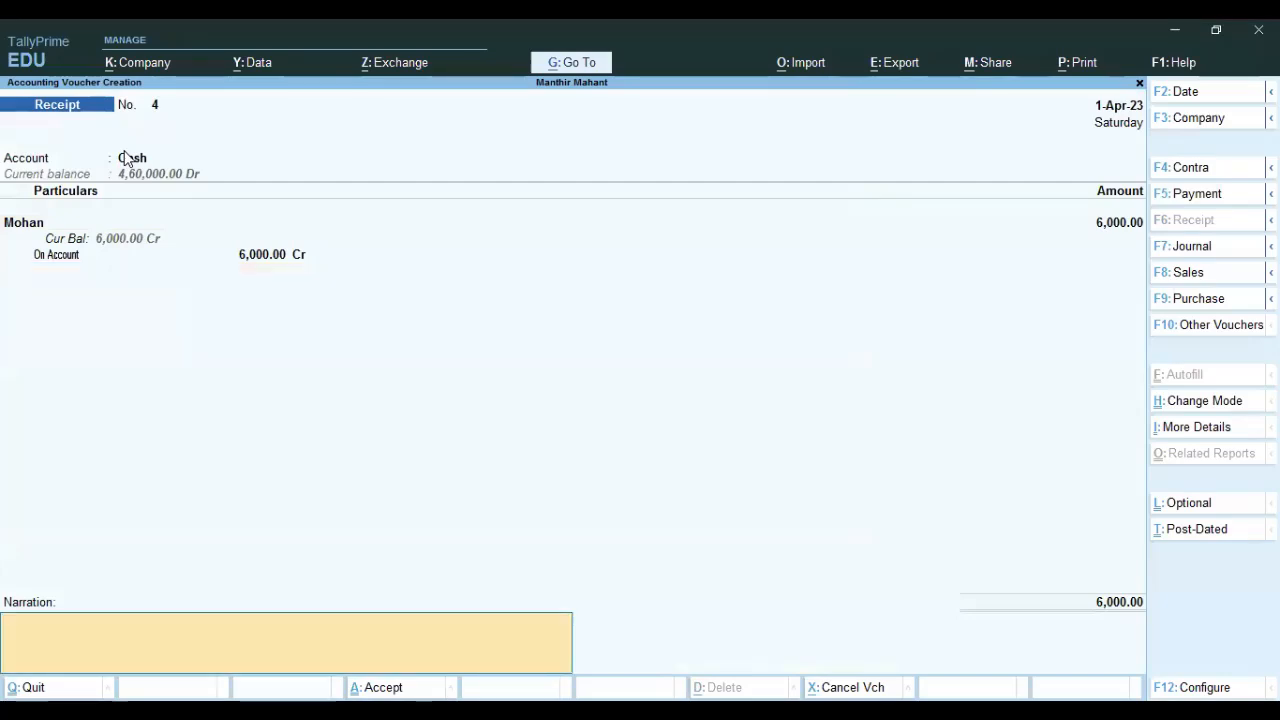
key("Return")
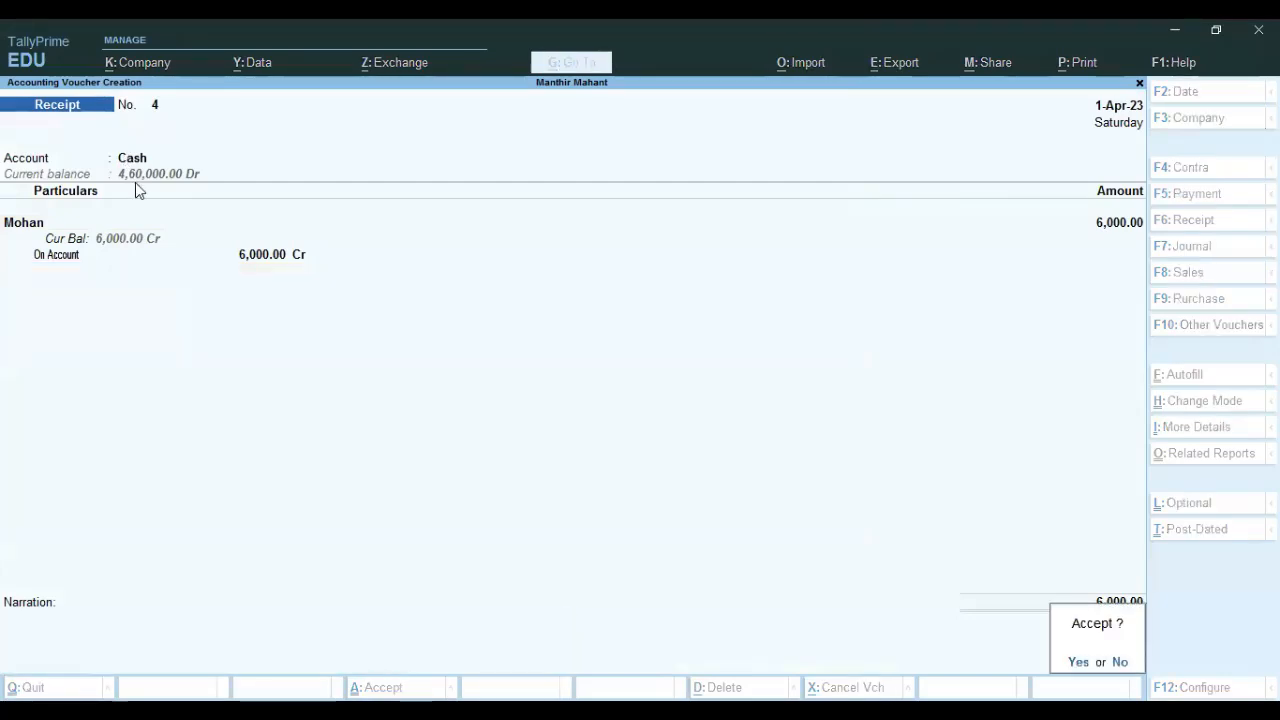
Decline saving and change the receiving account to Axis Bank.
key("Escape")
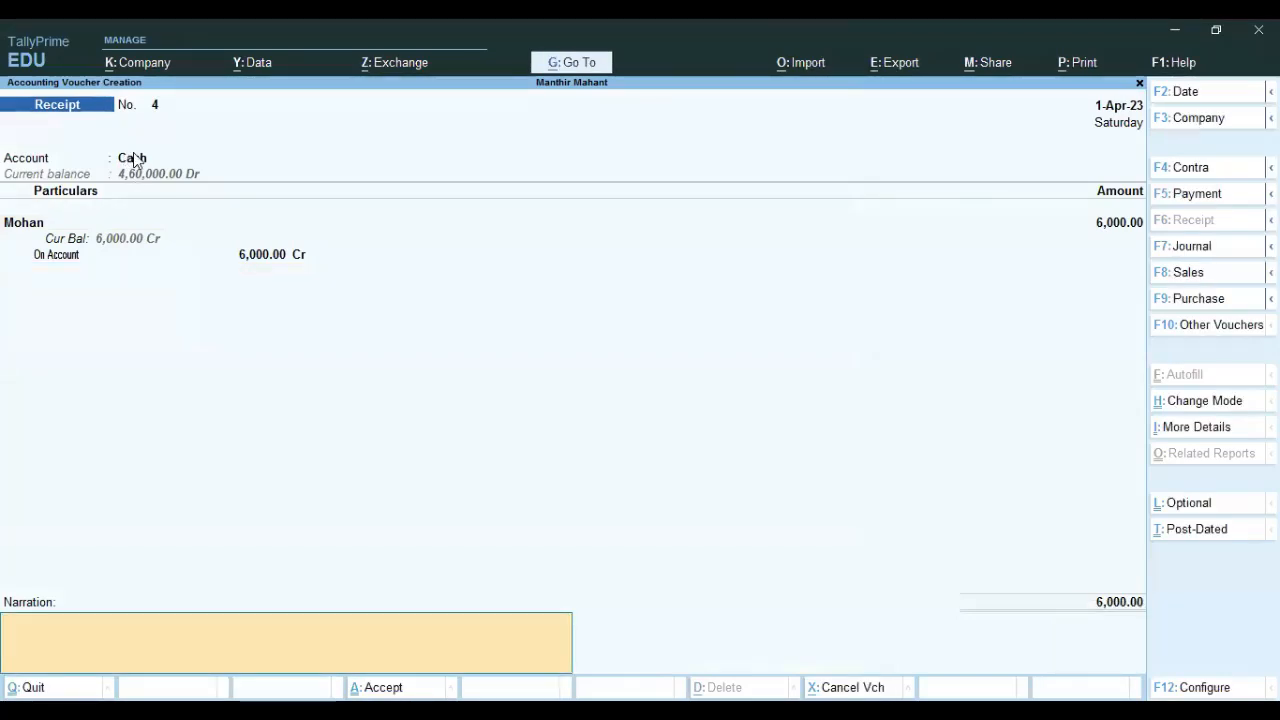
left_click(135, 160)
key("BackSpace")
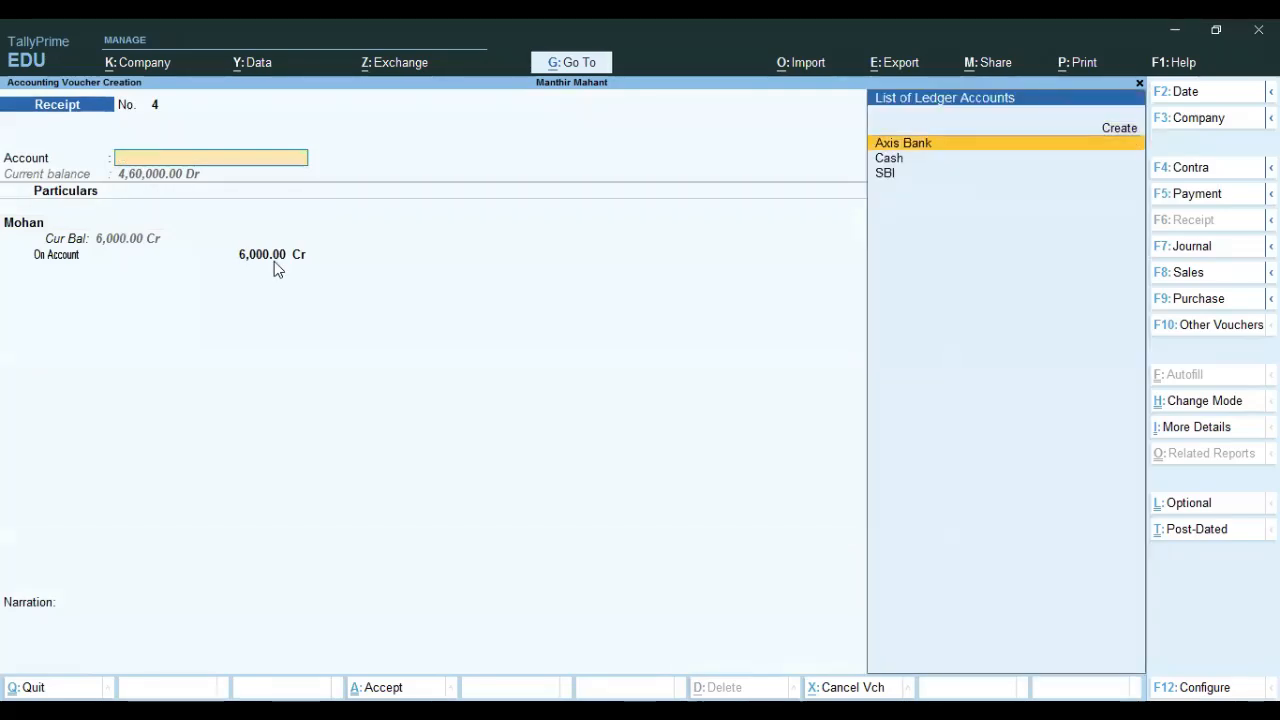
key("Return")
key("Return")
key("Return")
key("Return")
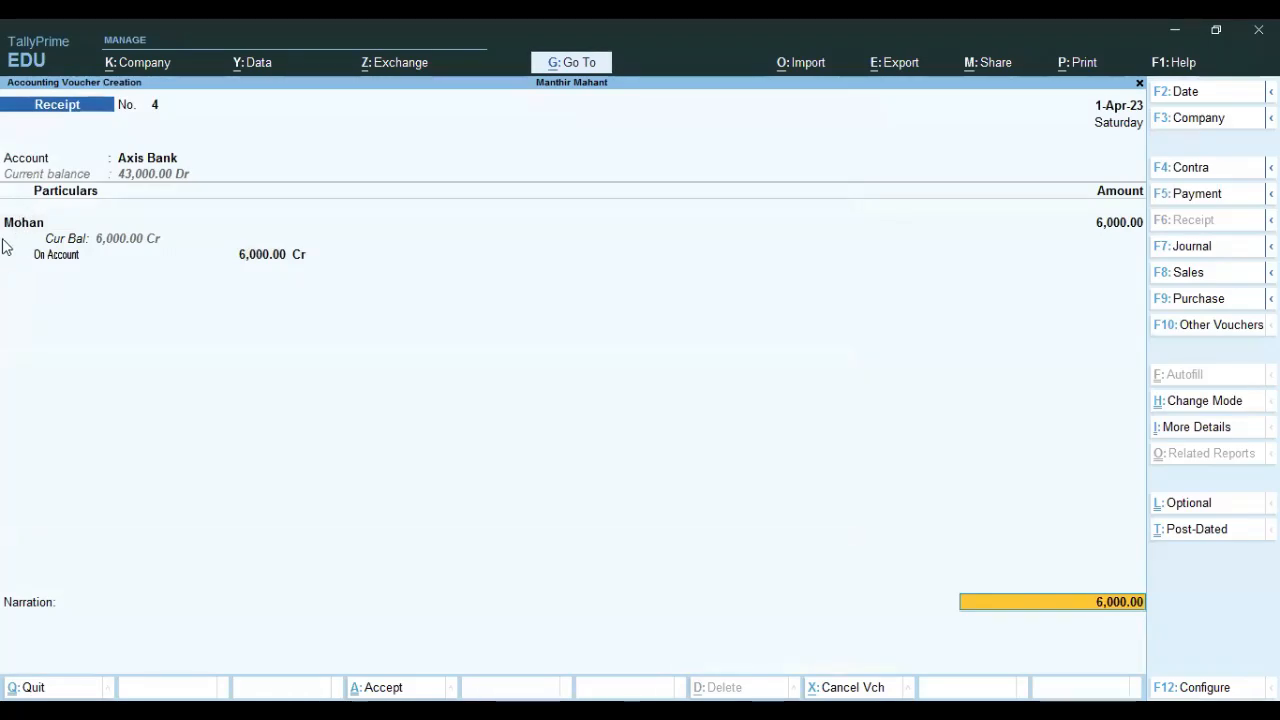
Set the Axis Bank allocation's transaction type to Cheque/DD and complete the details.
key("Return")
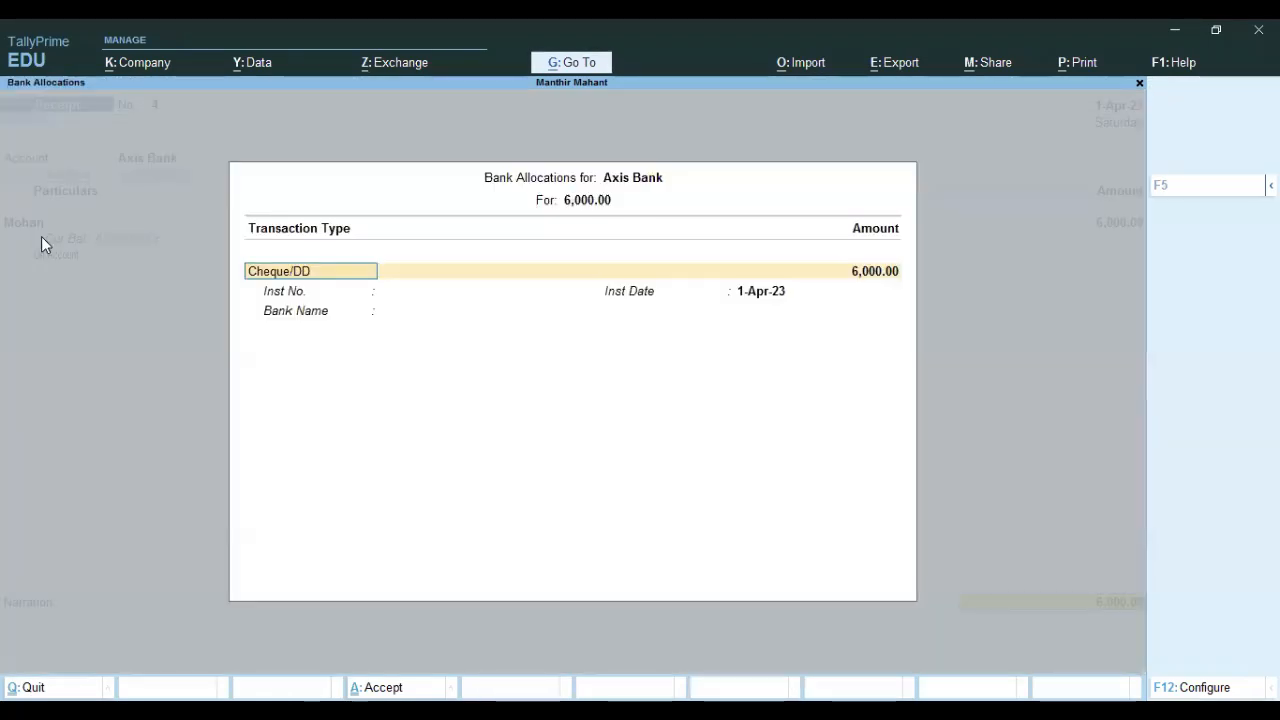
key("BackSpace")
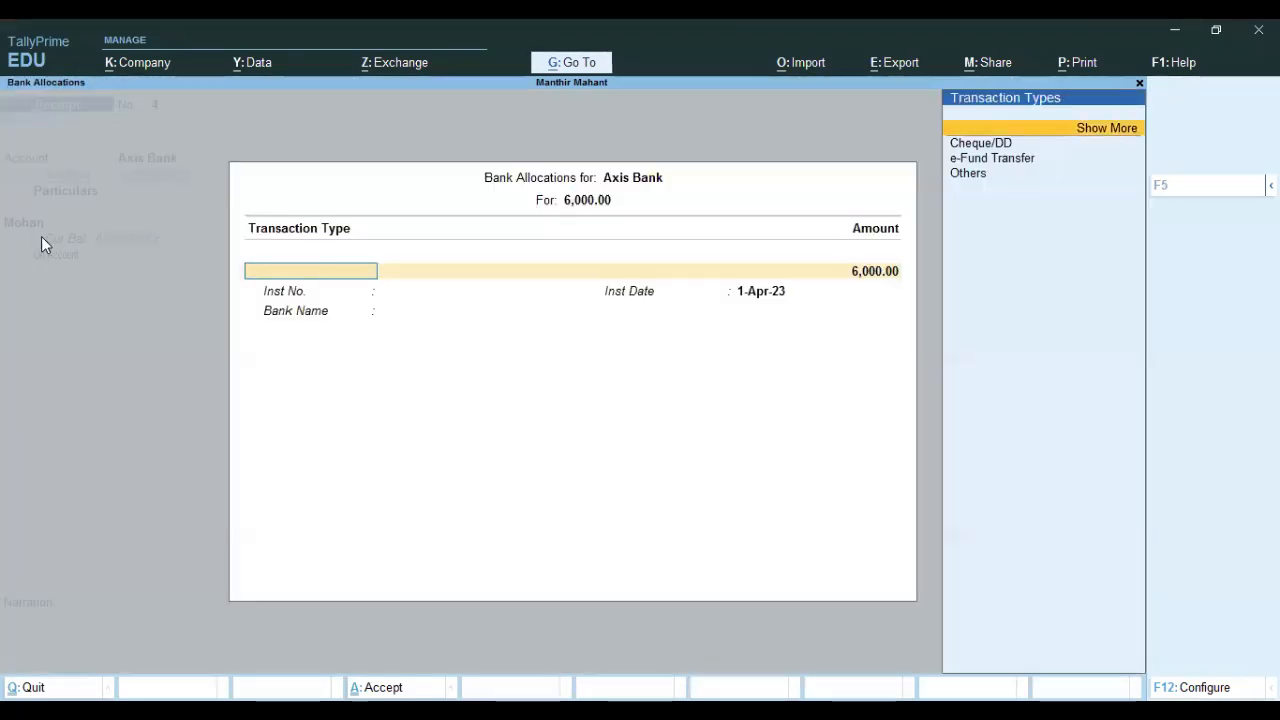
key("Return")
key("Down")
key("Down")
key("Down")
key("Down")
key("Down")
key("Down")
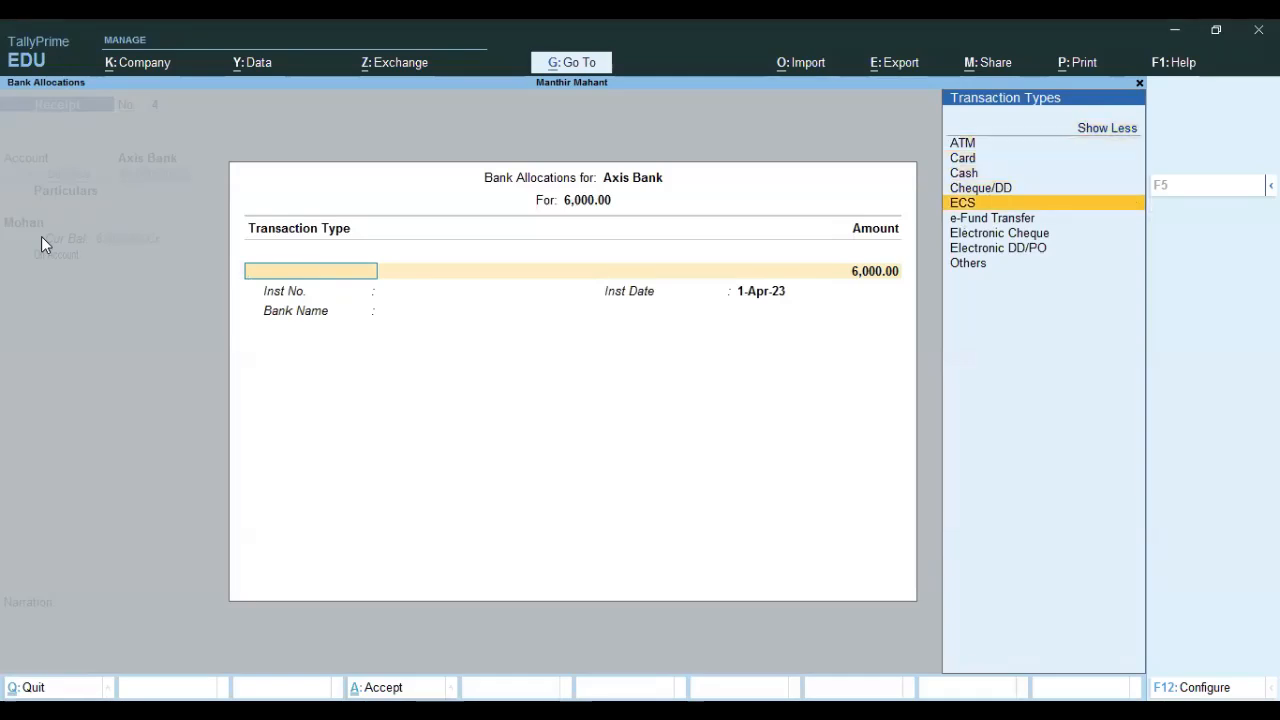
key("Up")
key("Up")
key("Up")
key("Down")
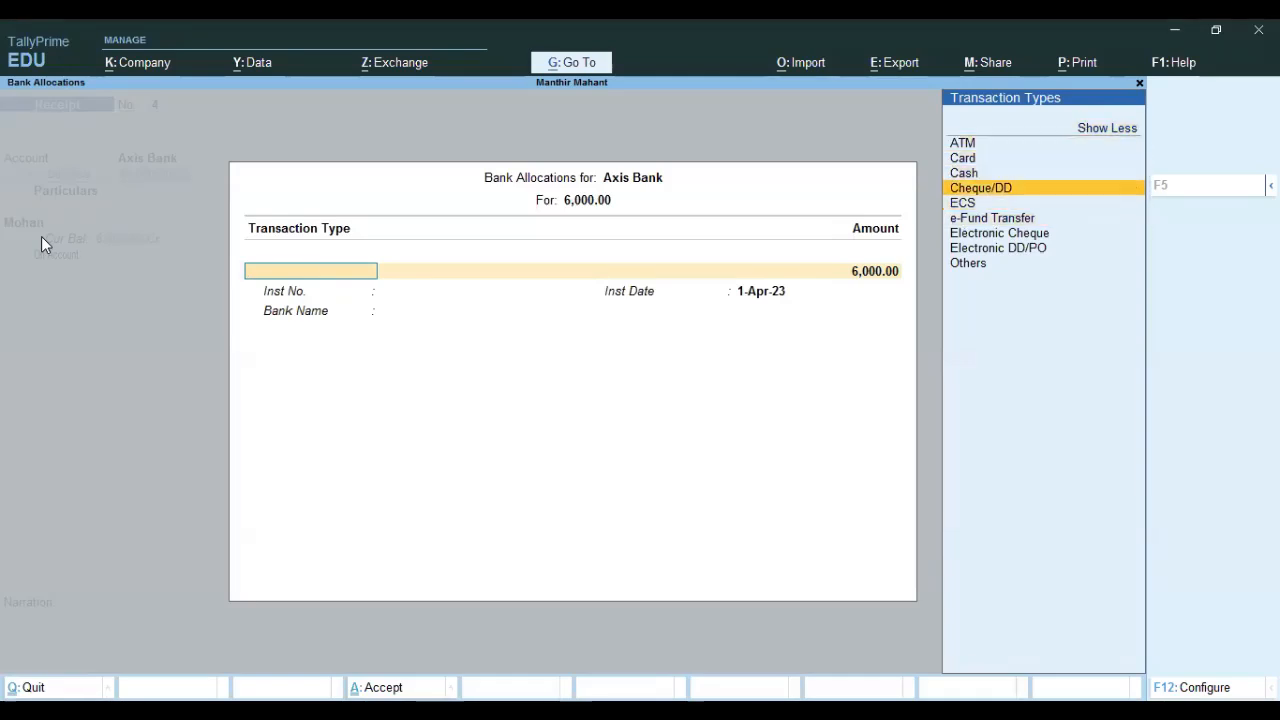
key("Return")
key("Return")
key("Return")
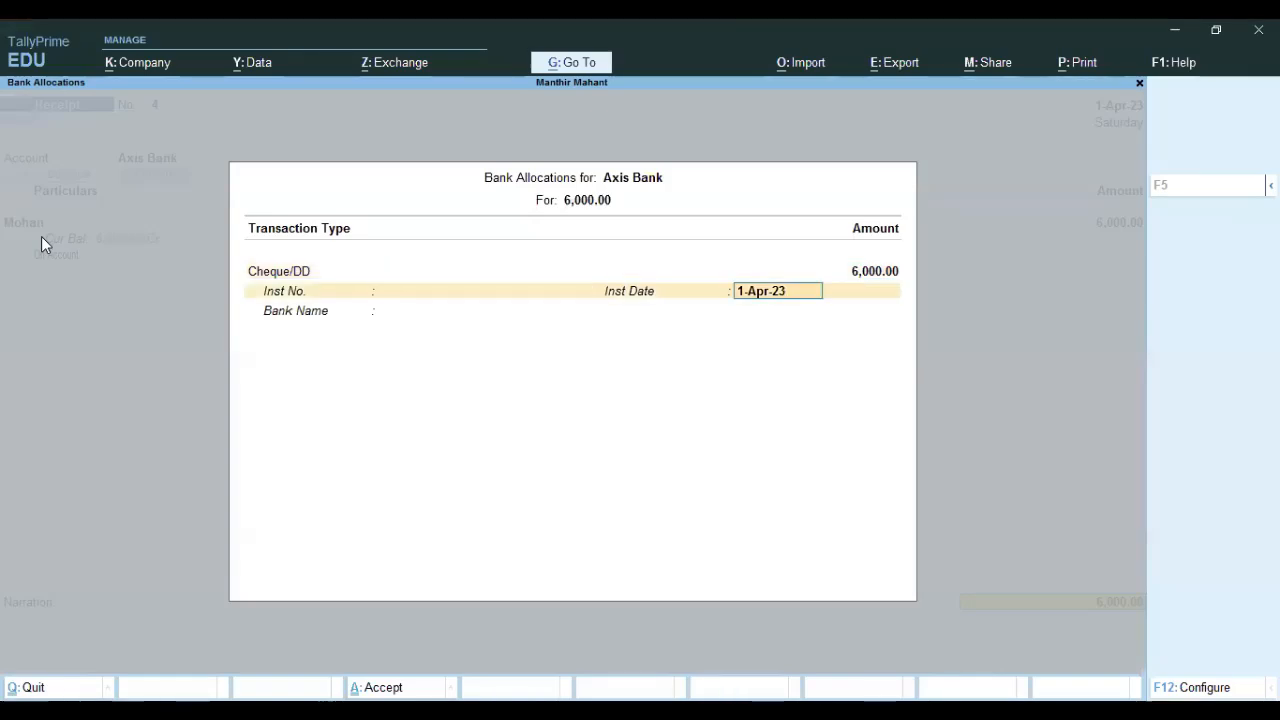
key("Return")
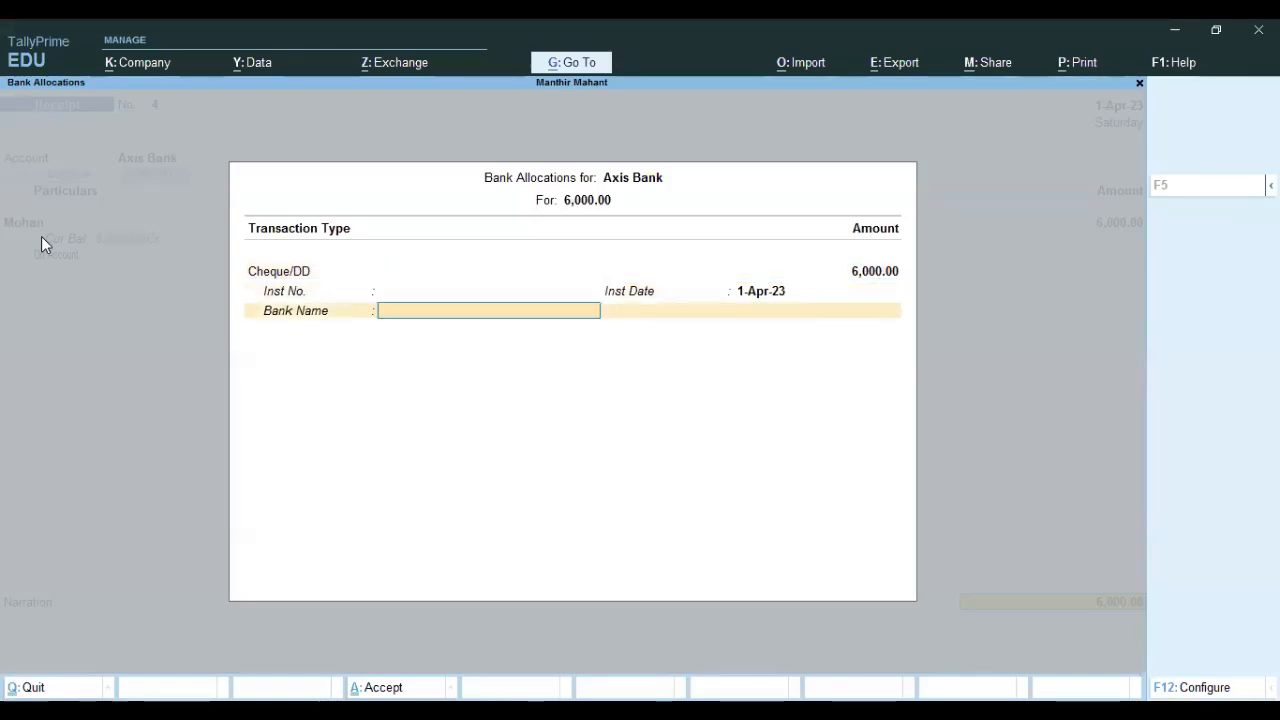
key("Return")
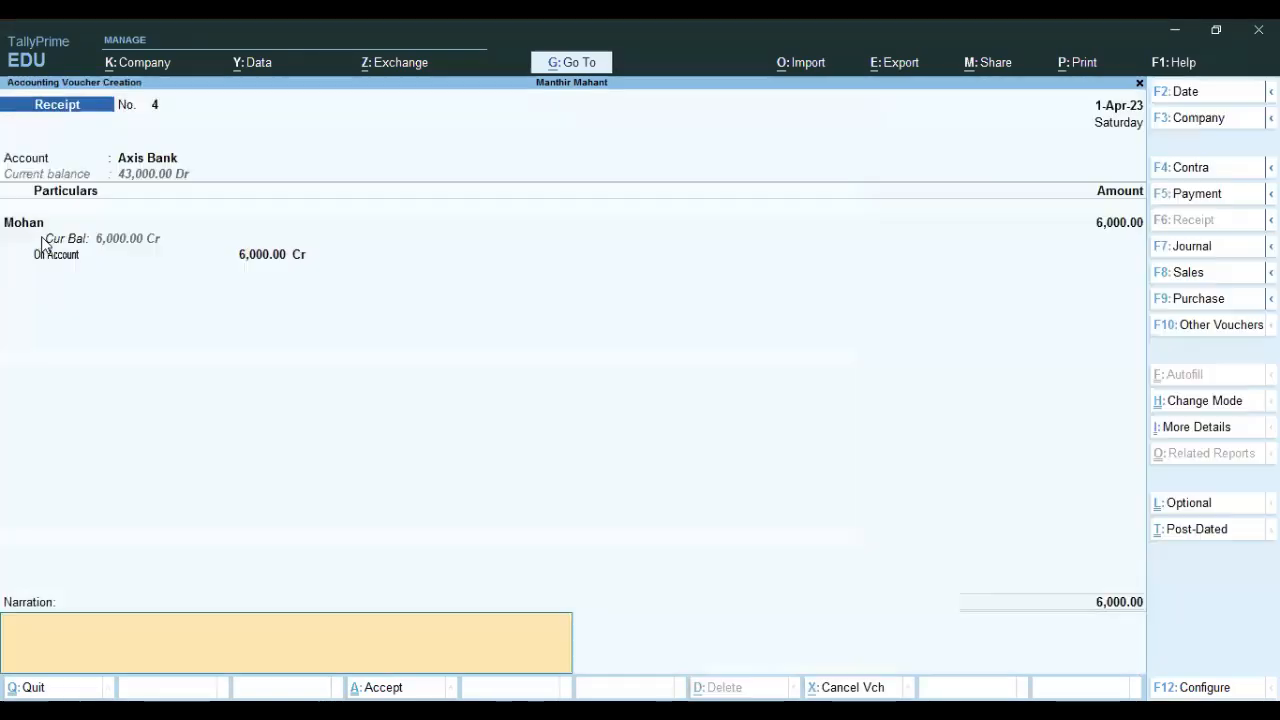
Save Receipt No. 4, leave voucher entry, and open the Balance Sheet totalling 5,06,000.
key("Return")
key("Return")
key("Escape")
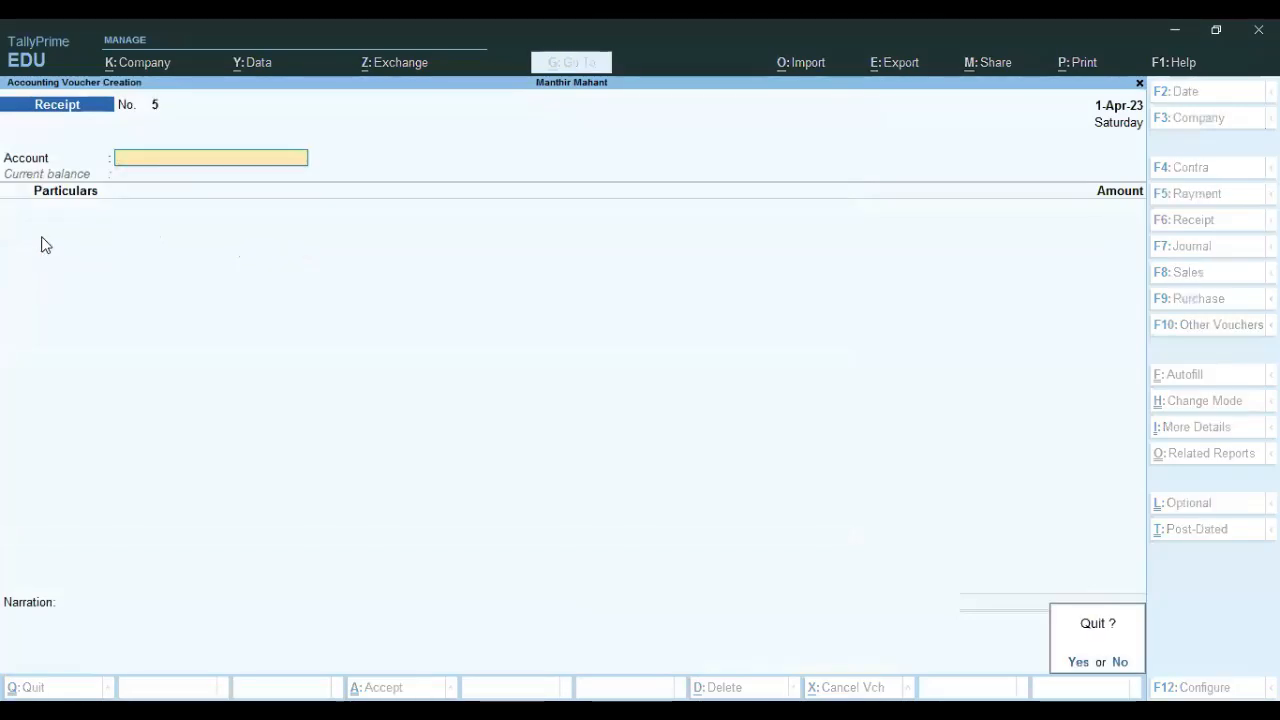
key("Return")
key("b")
key("Return")
Drill into Current Assets > Bank Accounts > Axis Bank's April entries and review the 6,000 receipt.
key("Right")
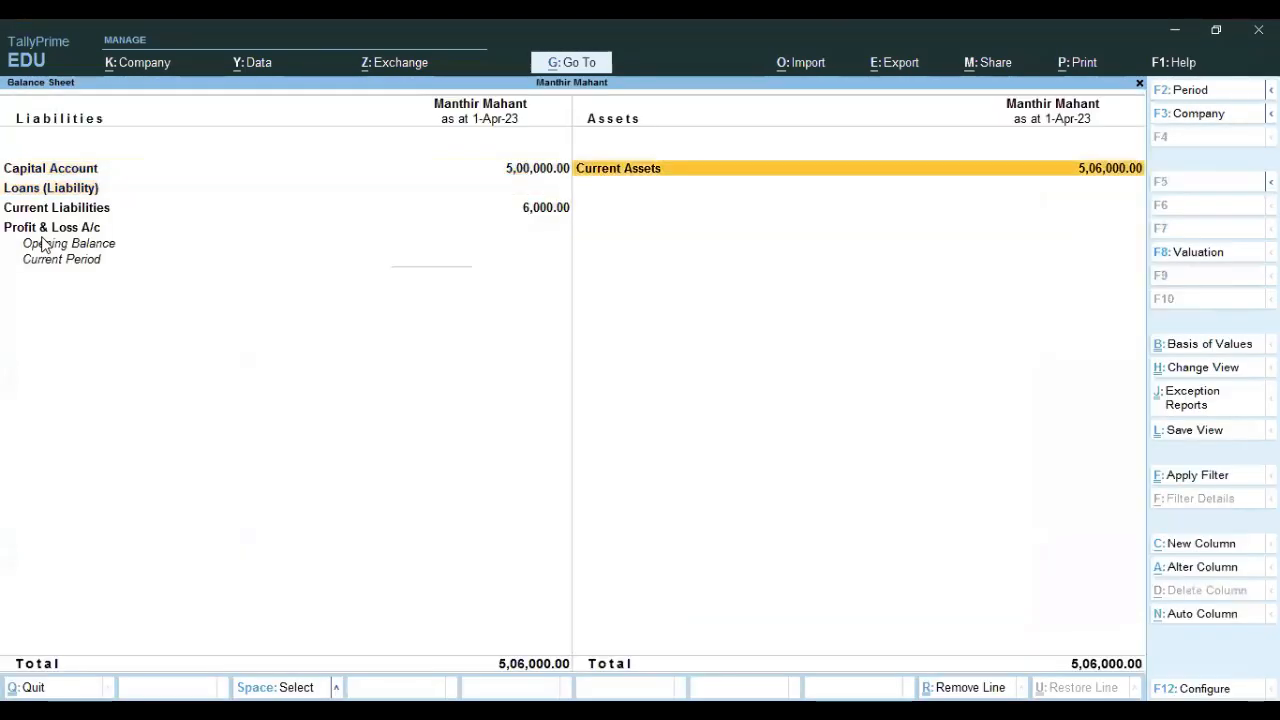
key("Return")
key("Down")
key("Down")
key("Return")
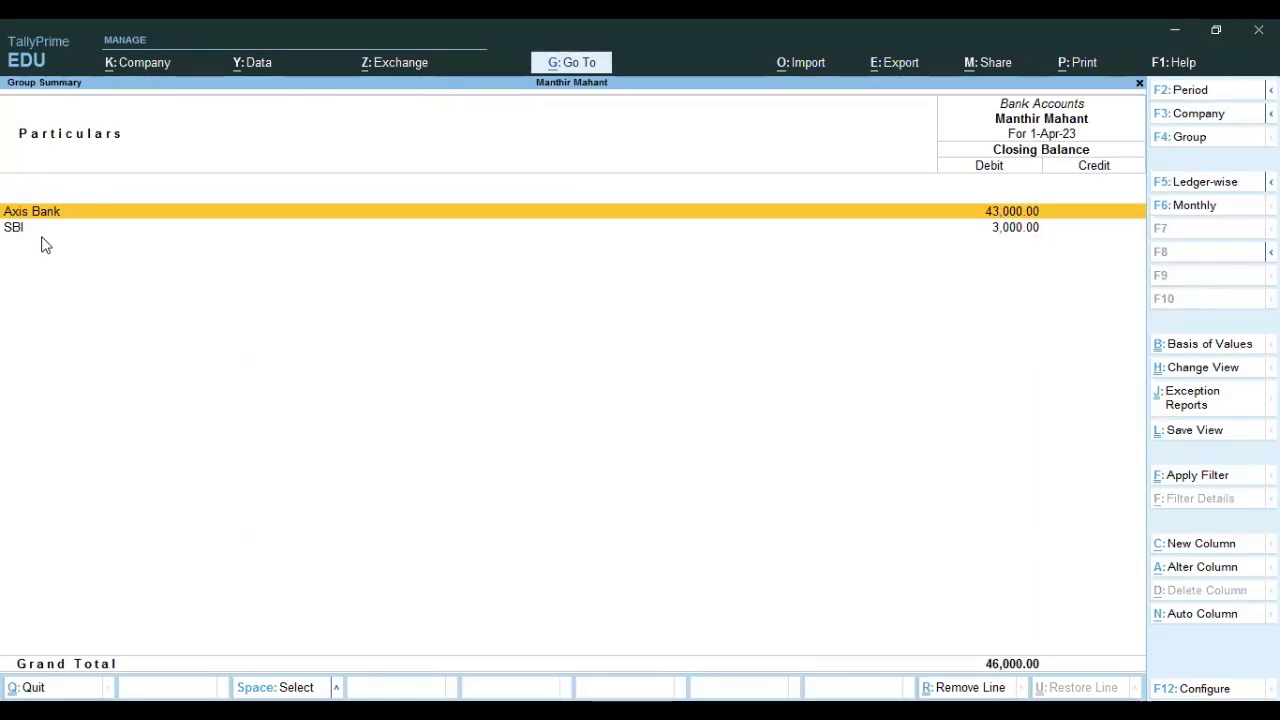
key("Return")
key("Return")
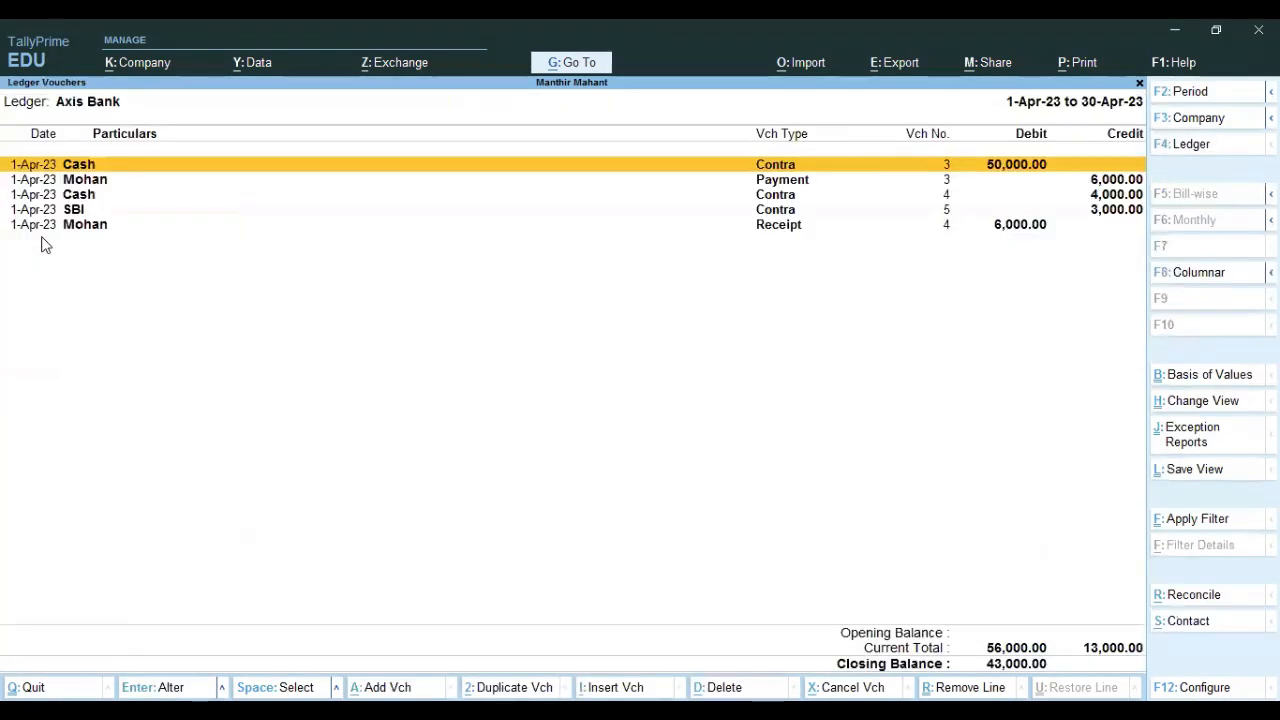
key("Down")
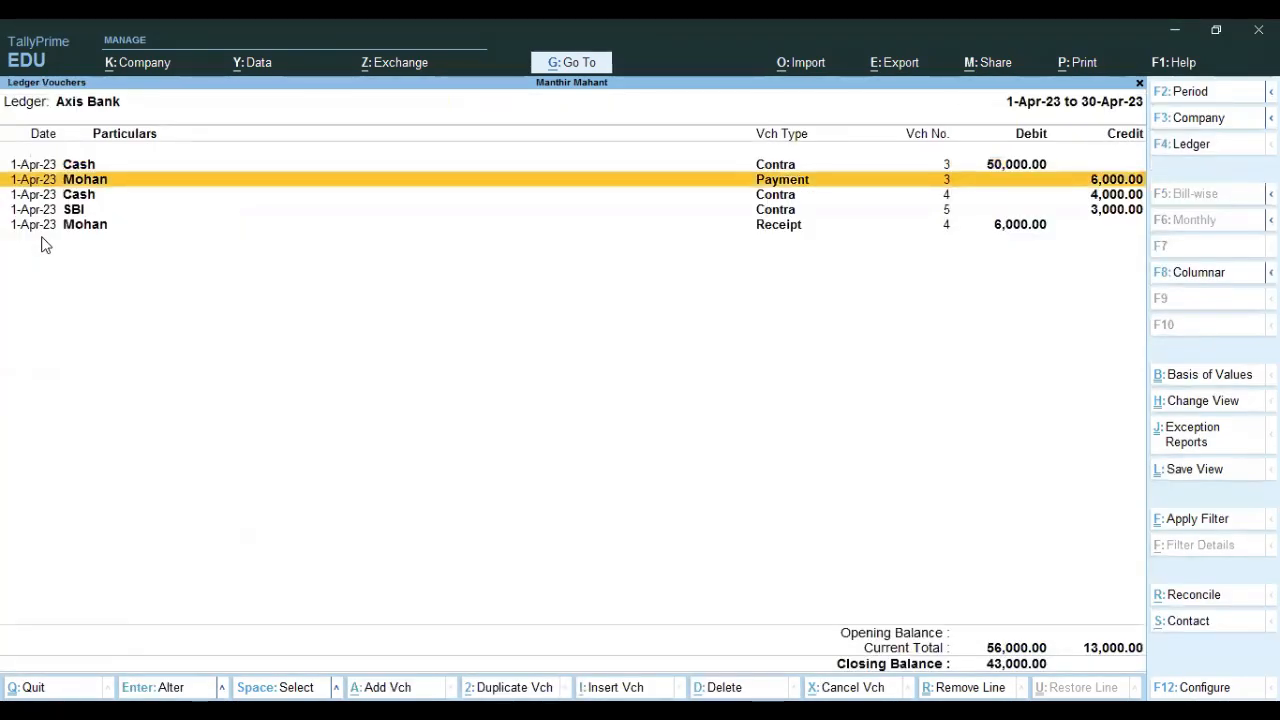
key("Down")
key("Down")
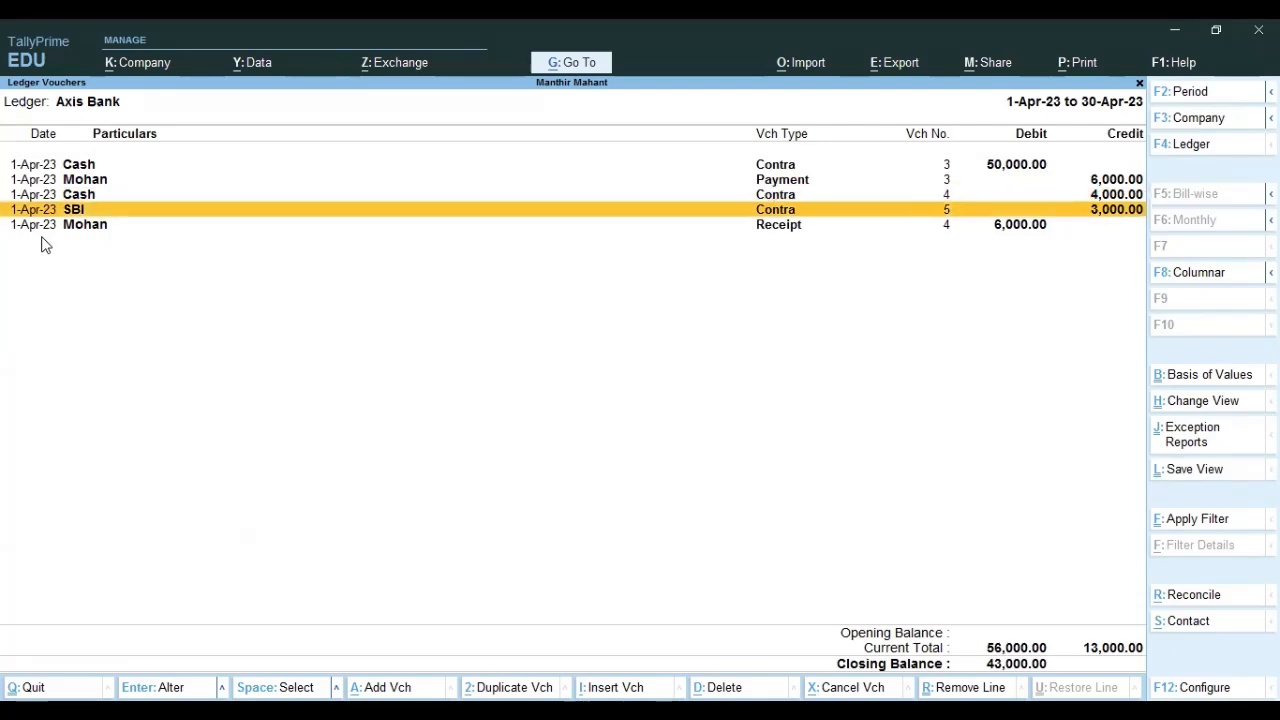
key("Down")
Back out to Gateway of Tally and start a new voucher, Receipt No. 5.
key("Escape")
key("Escape")
key("Escape")
key("Escape")
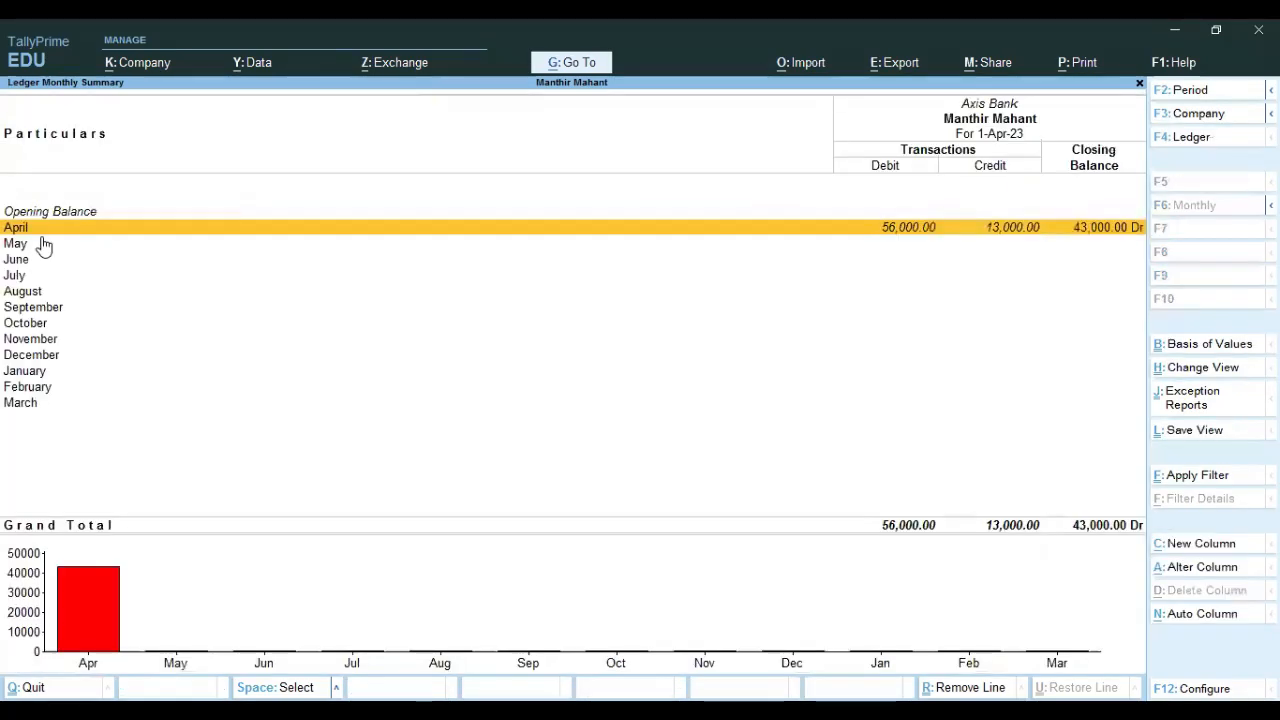
key("Escape")
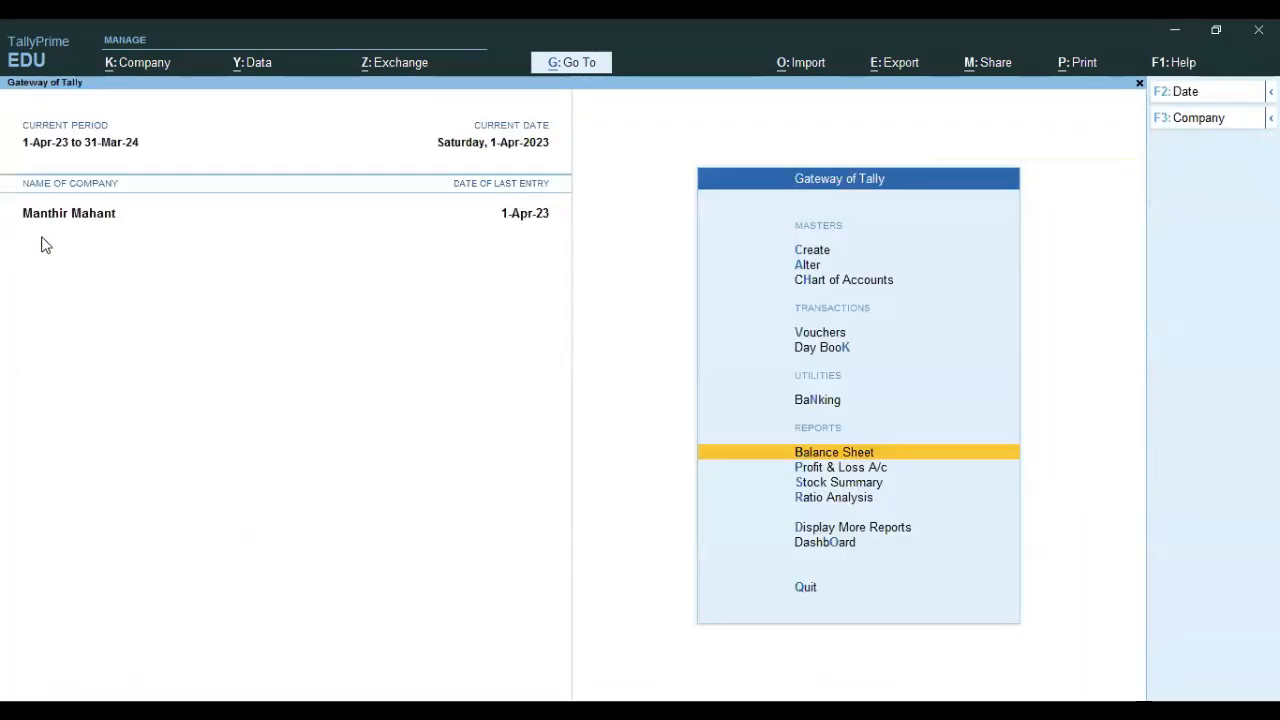
key("Up")
key("Up")
key("Up")
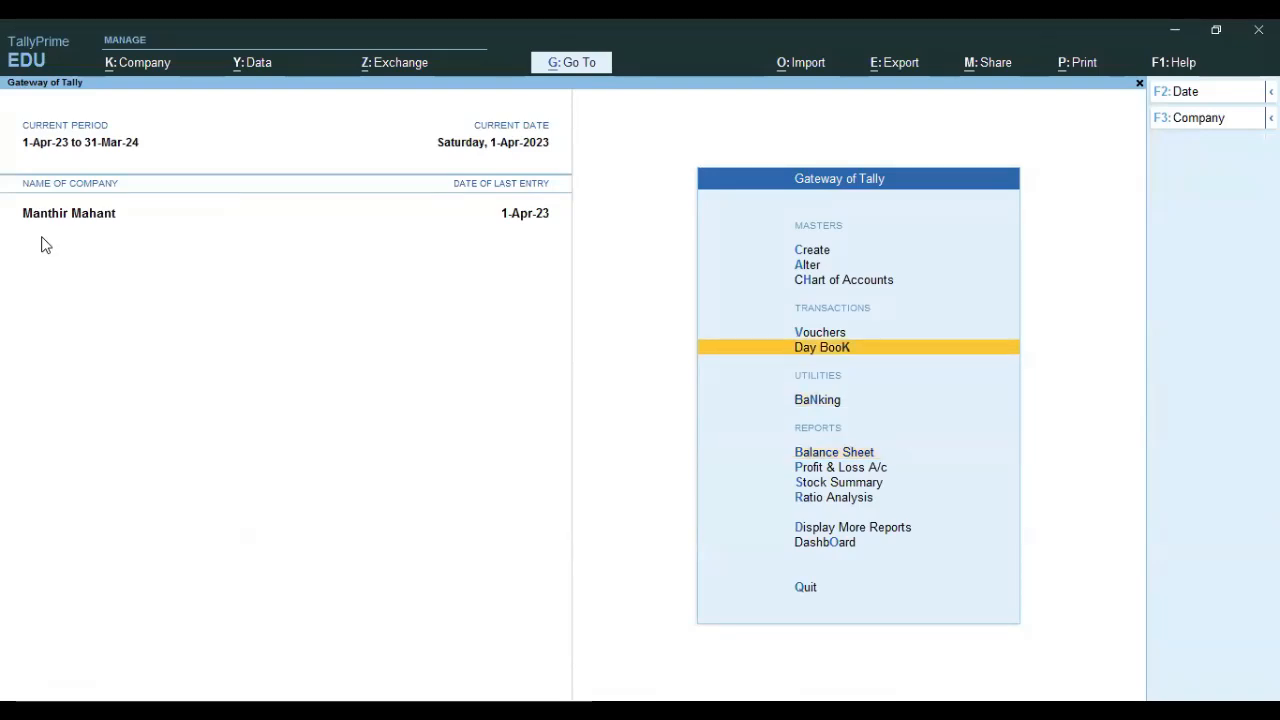
key("Return")
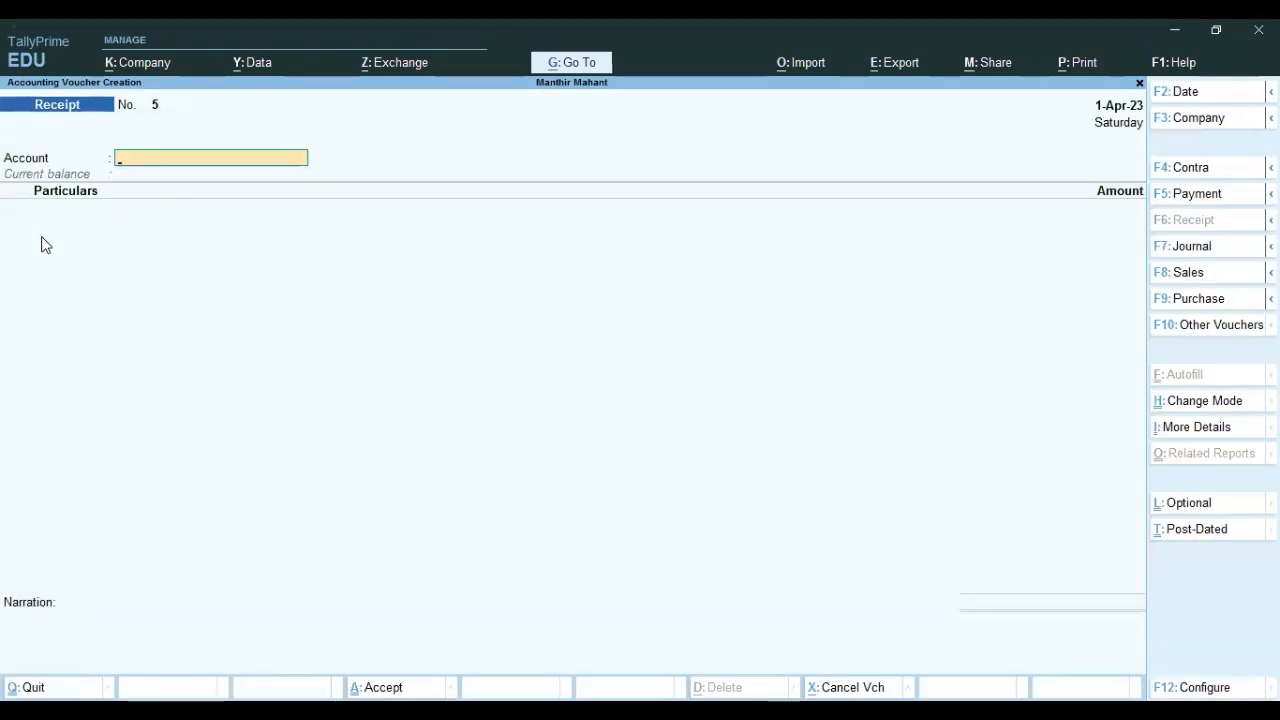
Switch to a Journal voucher and set 'Use Cr/Dr instead of To/By' to Yes in Configure.
left_click(1182, 246)
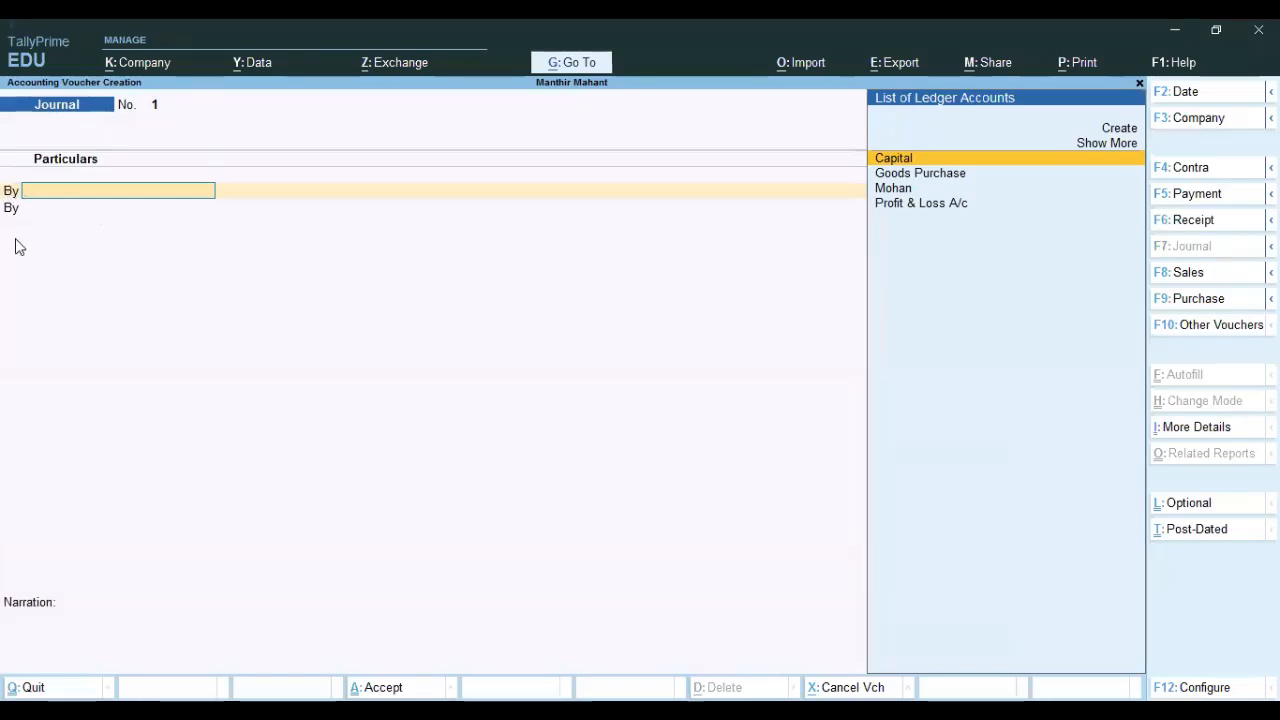
left_click(1190, 687)
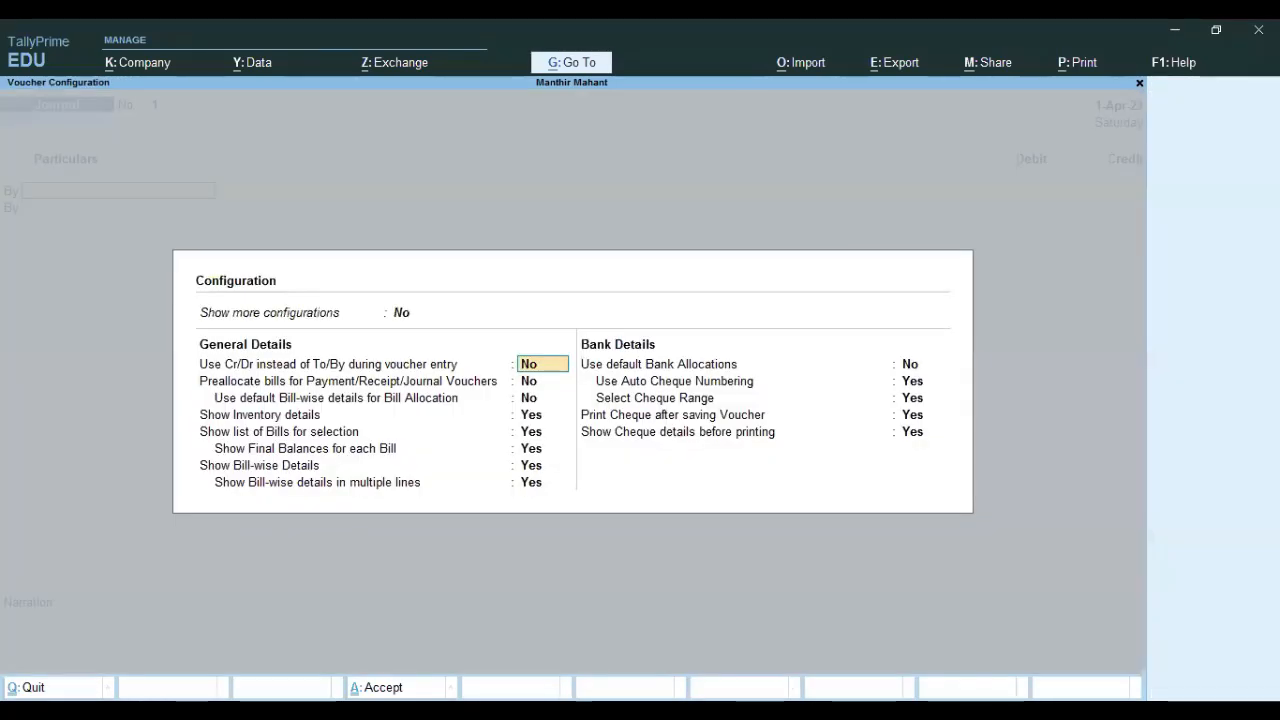
type("Y")
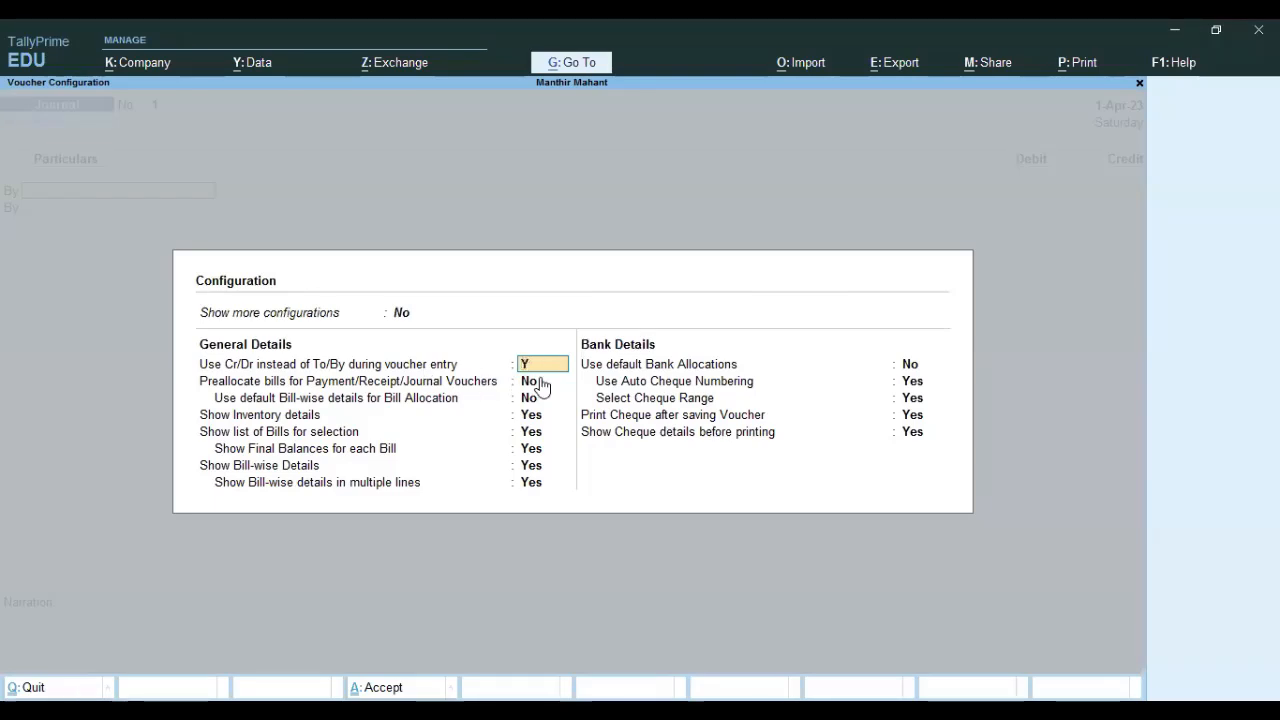
key("Return")
key("Return")
key("Return")
key("Return")
key("Return")
key("Return")
key("Return")
key("Return")
key("Return")
key("Return")
key("Return")
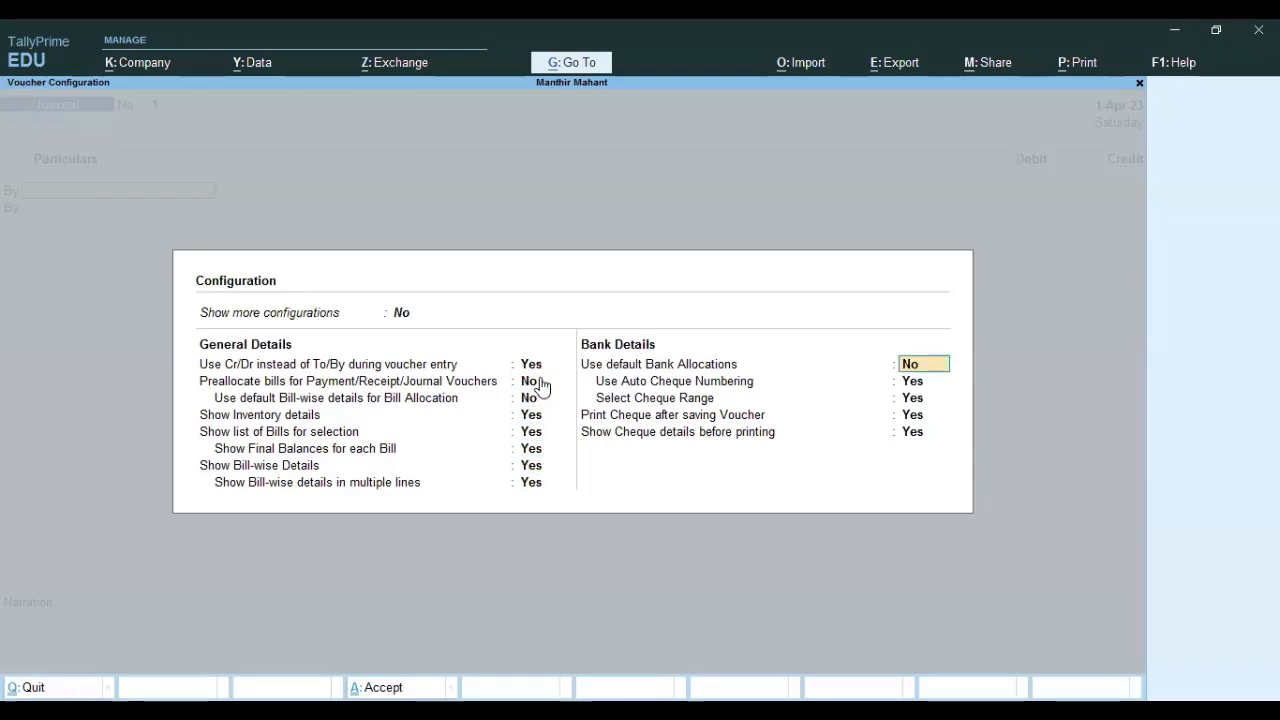
key("Return")
key("Return")
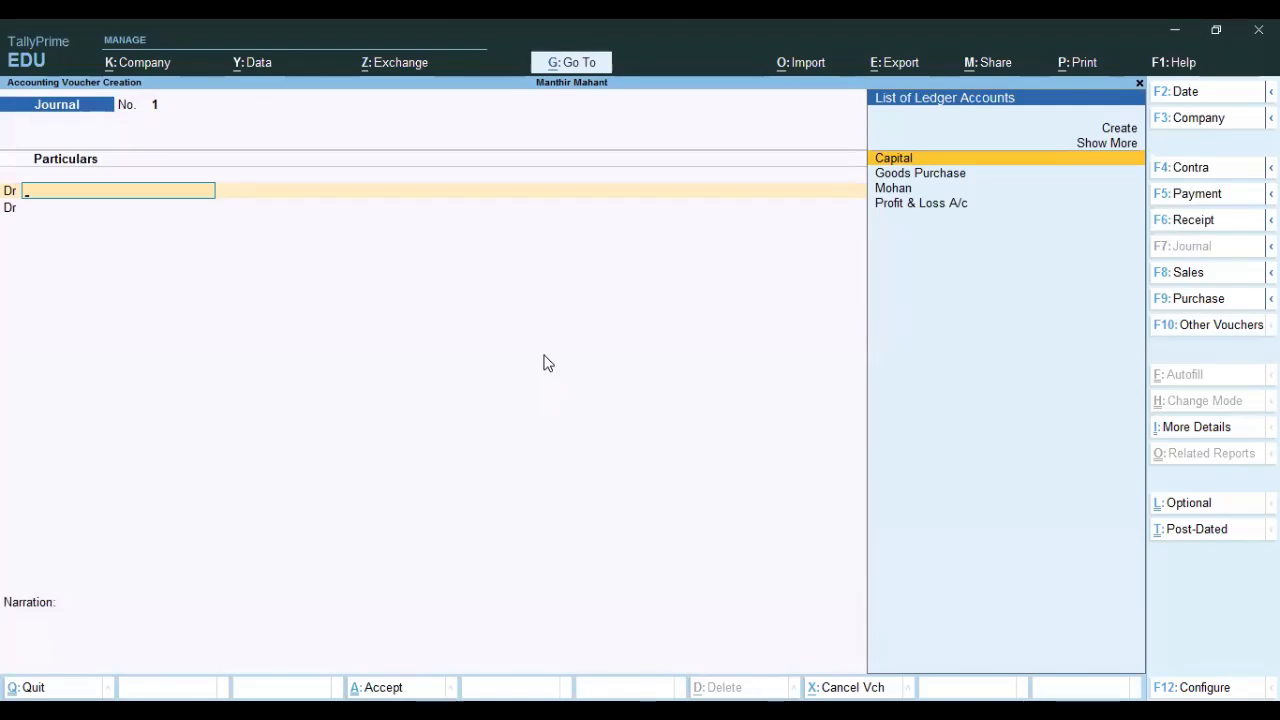
key("Return")
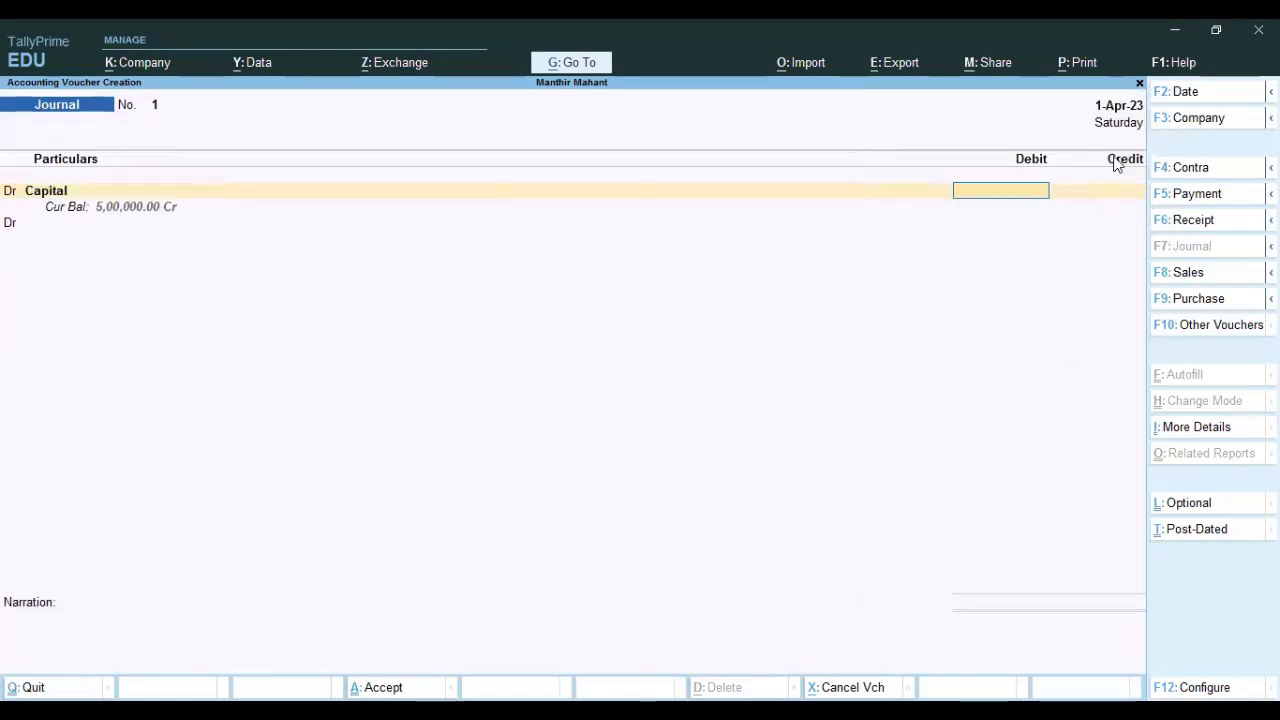
From the journal's first ledger line, create a new ledger with Alt+C for the customer.
key("BackSpace")
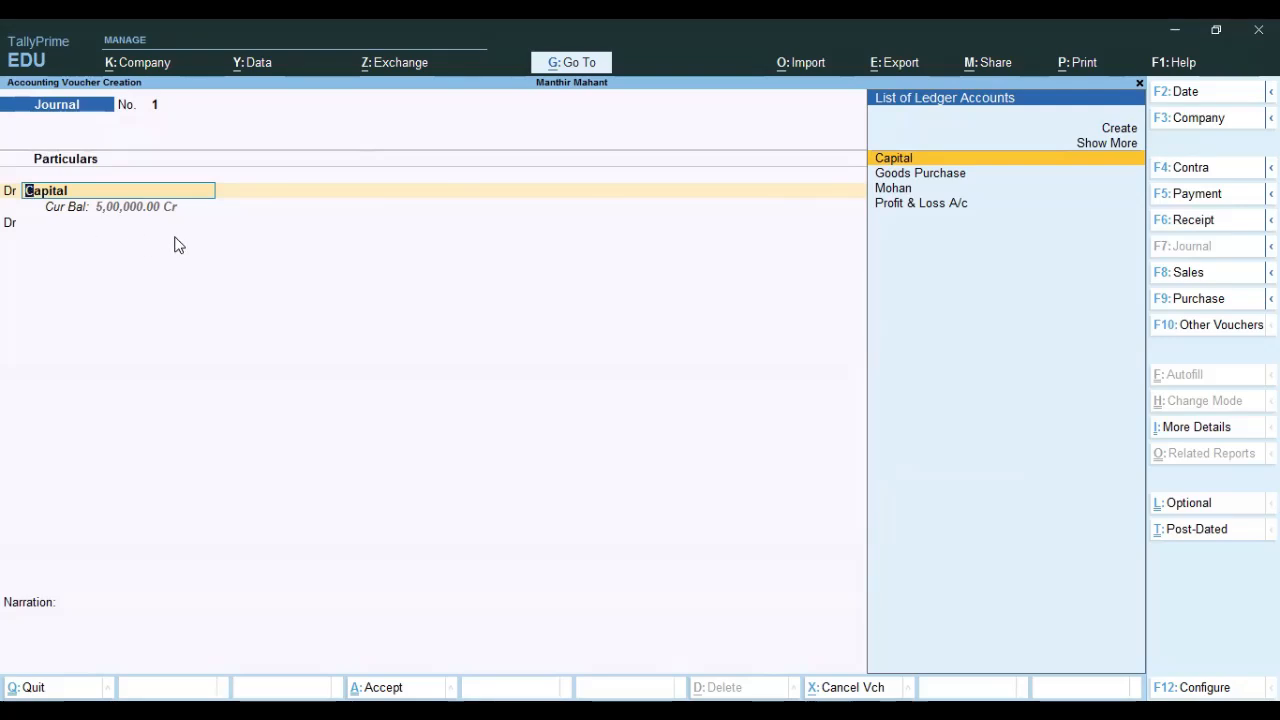
key("alt+c")
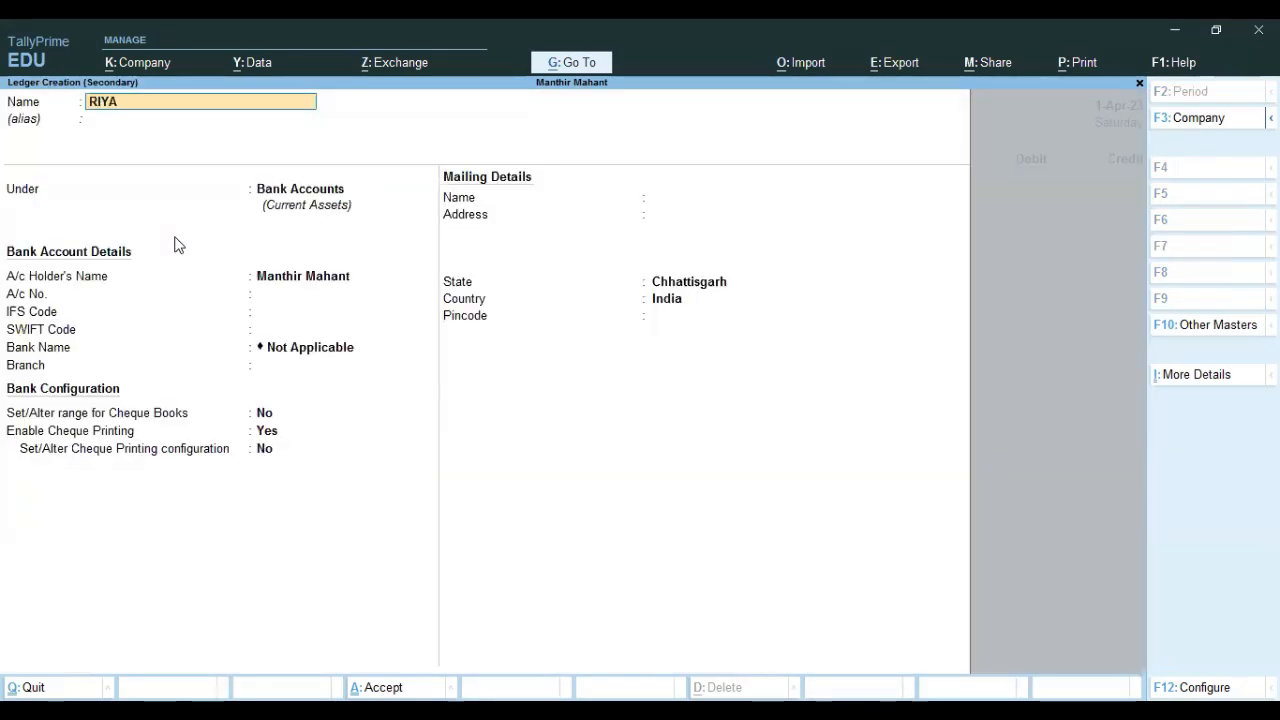
Retype the customer ledger name in normal case, place it under Sundry Debtors, and save it.
key("BackSpace")
key("BackSpace")
key("BackSpace")
type("iya")
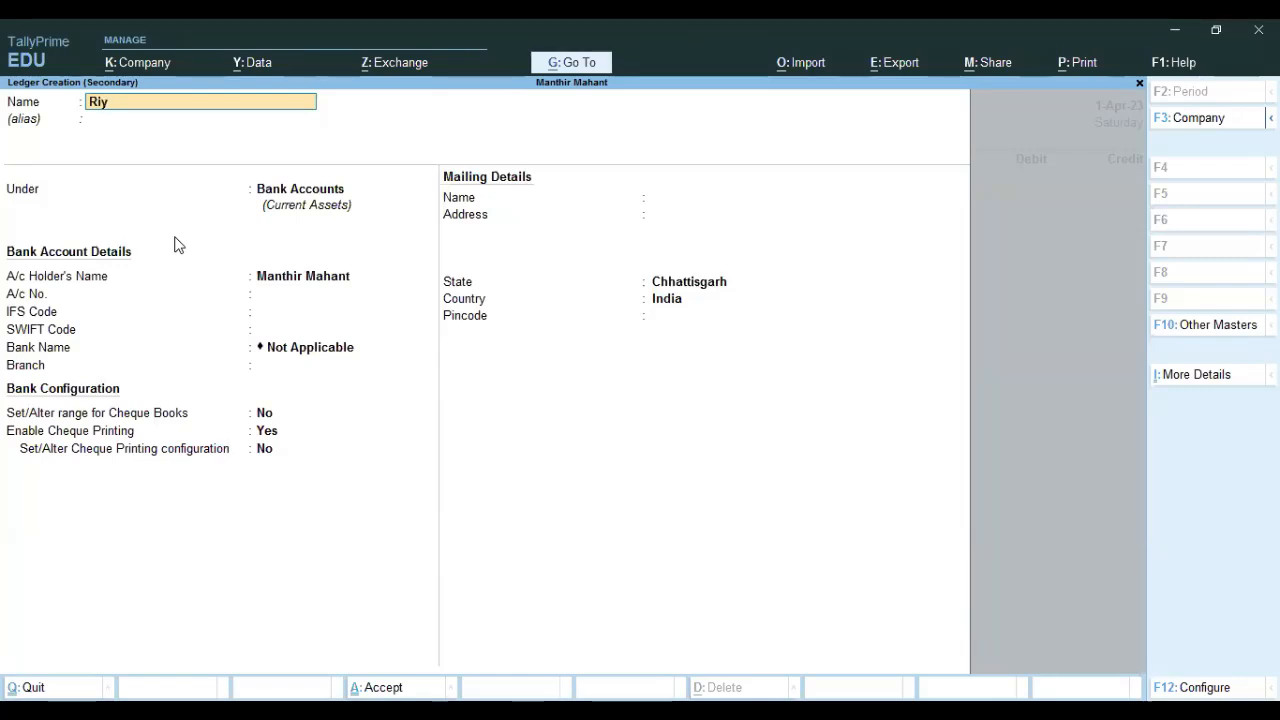
key("Return")
key("Return")
type("Dr")
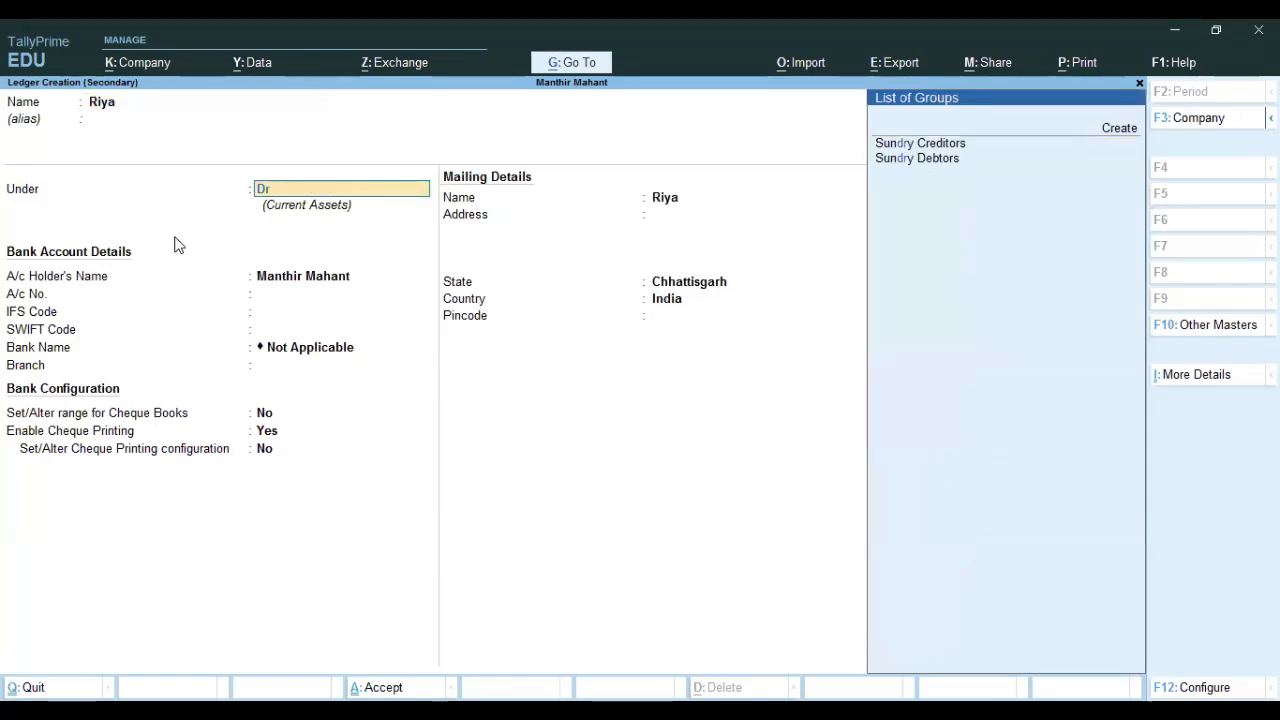
key("Down")
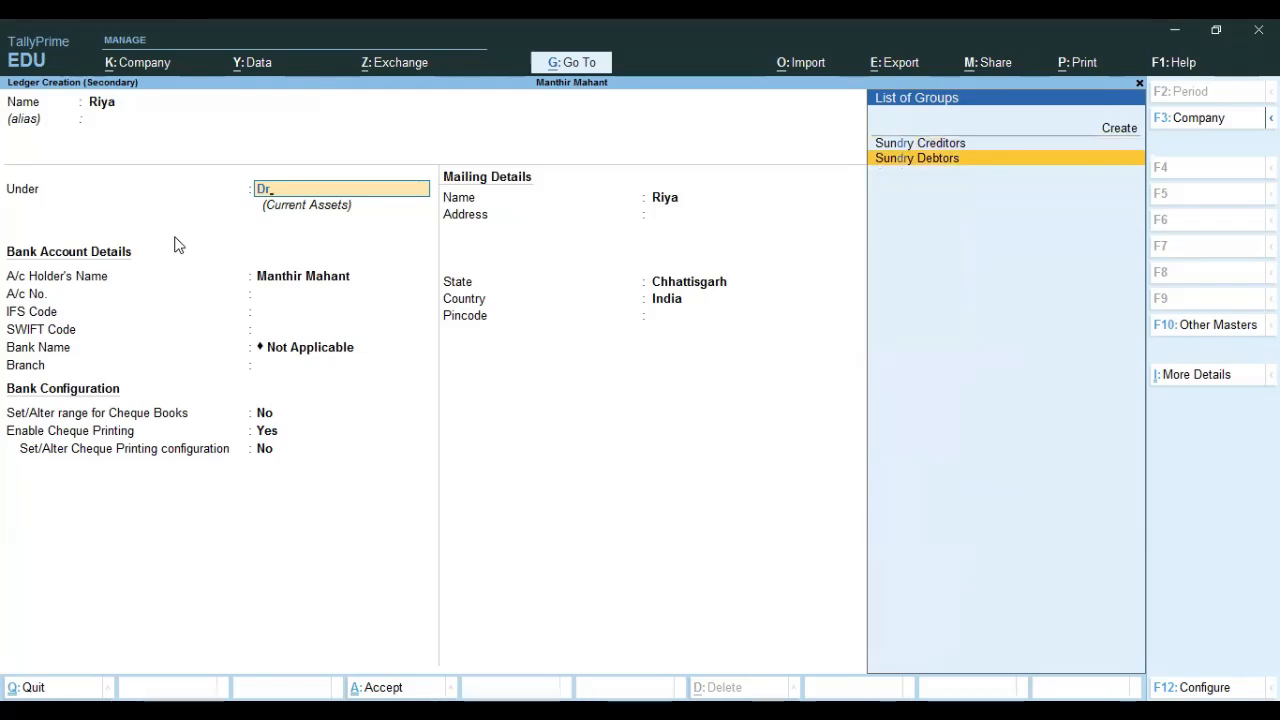
key("Return")
key("BackSpace")
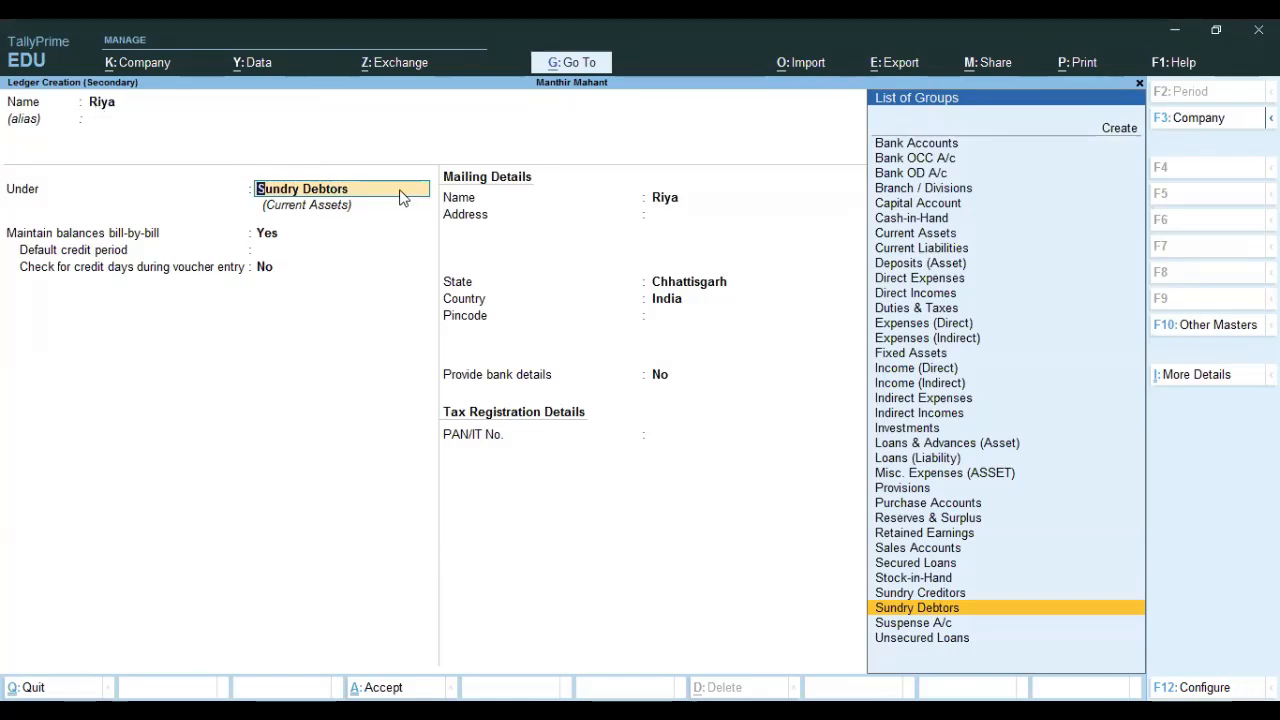
key("Return")
key("Return")
key("Return")
key("Return")
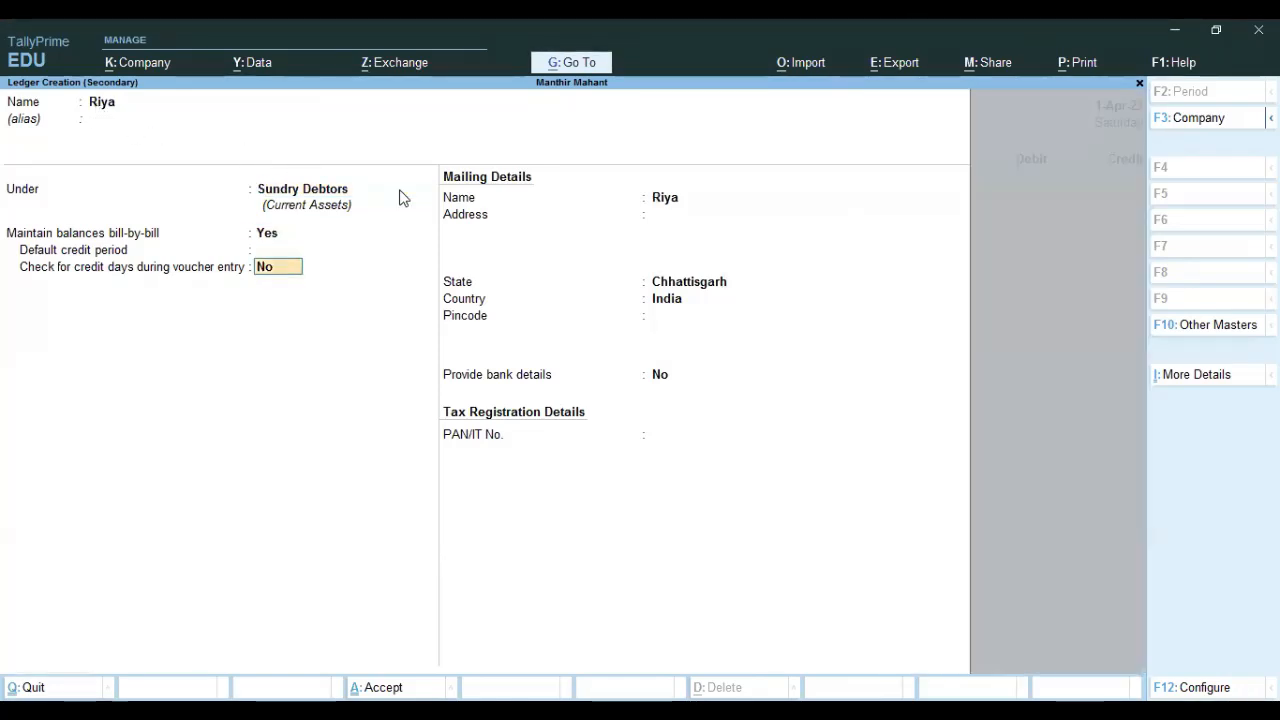
key("Return")
key("Return")
key("Return")
key("Return")
key("Return")
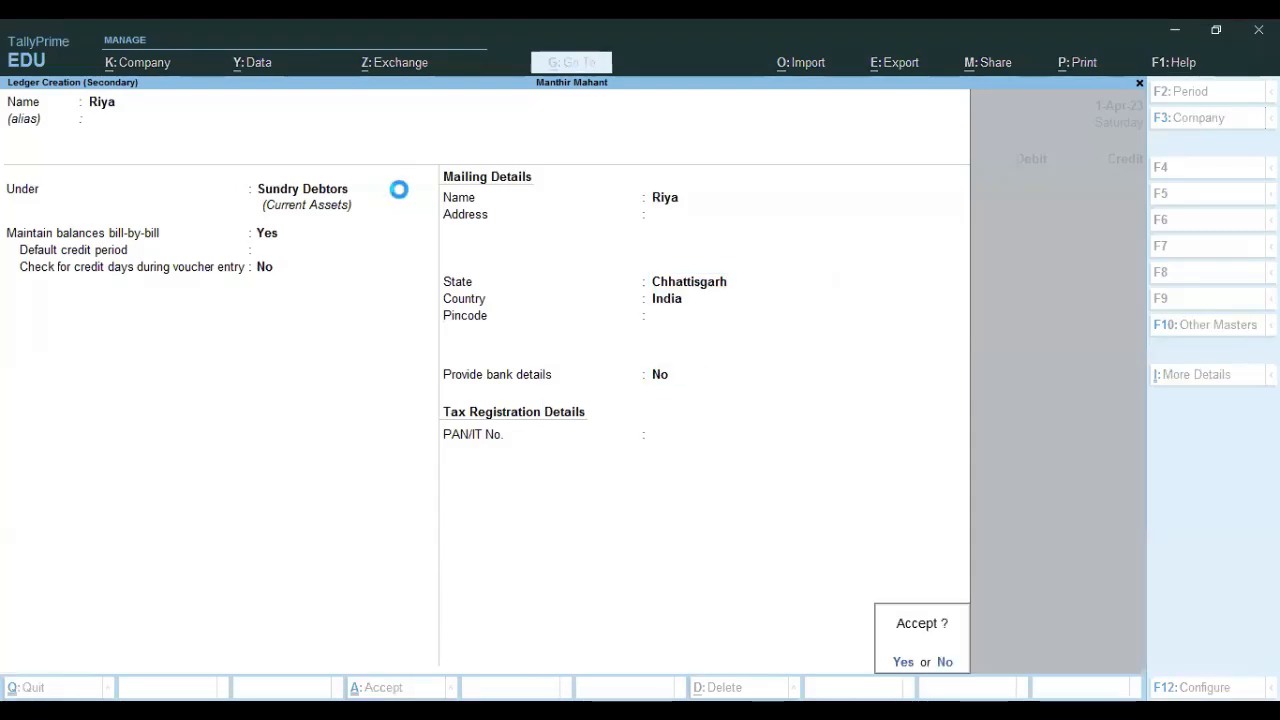
key("Return")
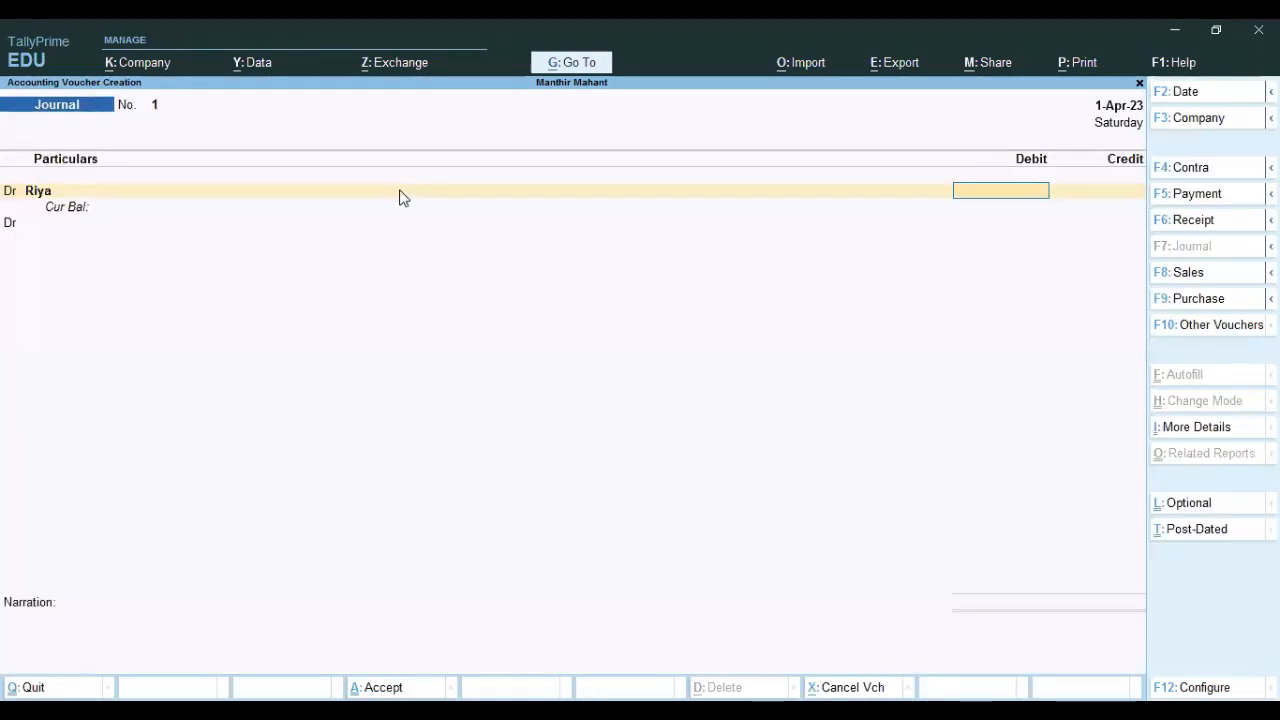
Debit the new customer 3,000 On Account and credit the supplier 3,000 in Journal No. 1.
type("3,000")
key("Return")
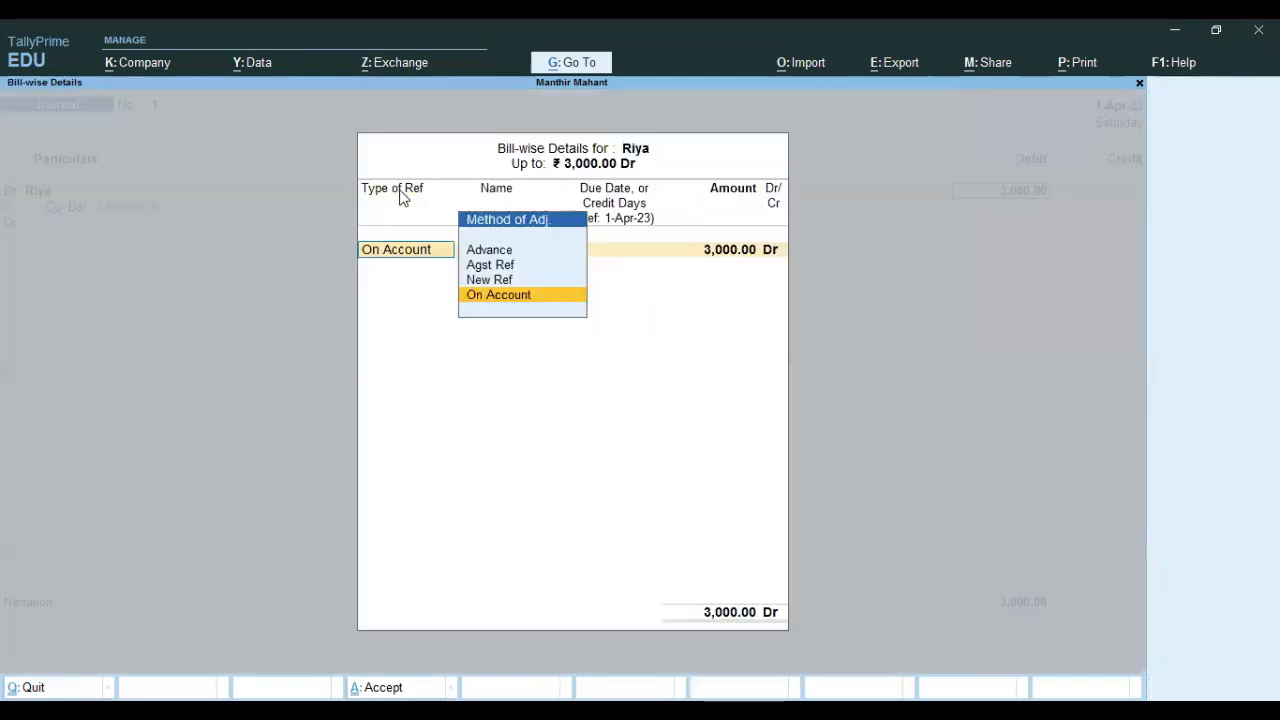
key("Return")
key("Return")
key("Return")
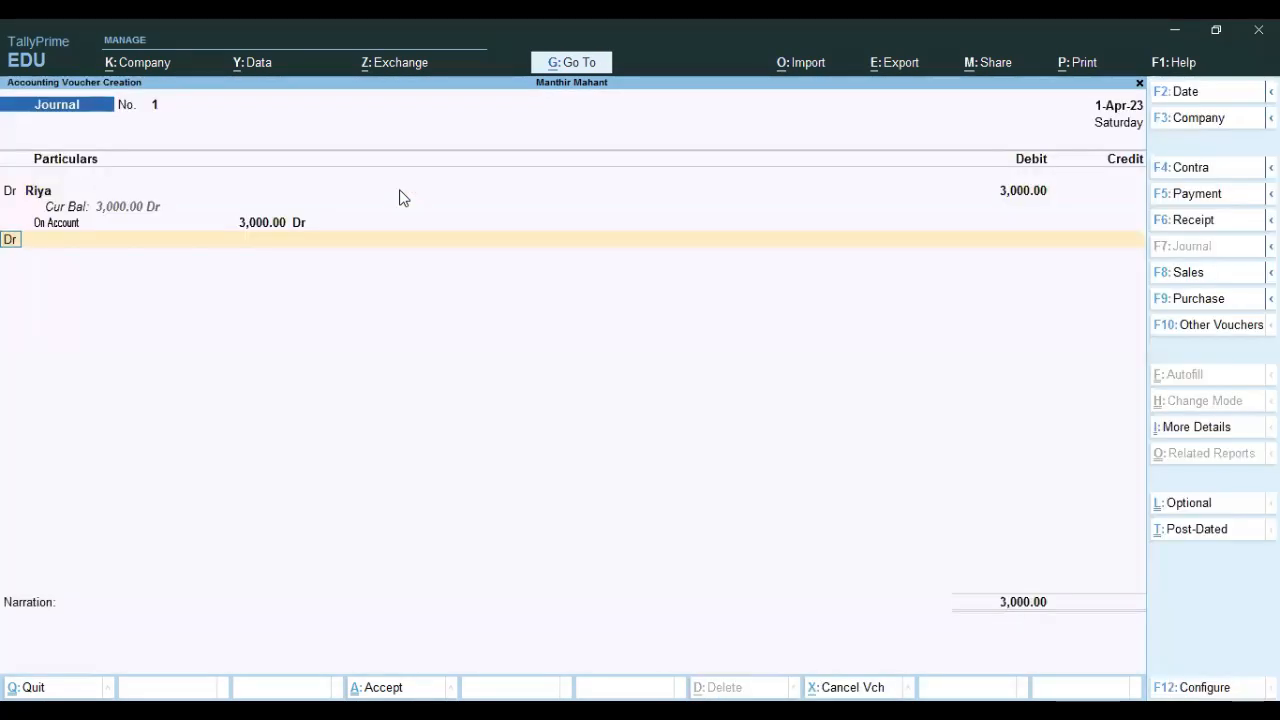
key("Down")
key("Down")
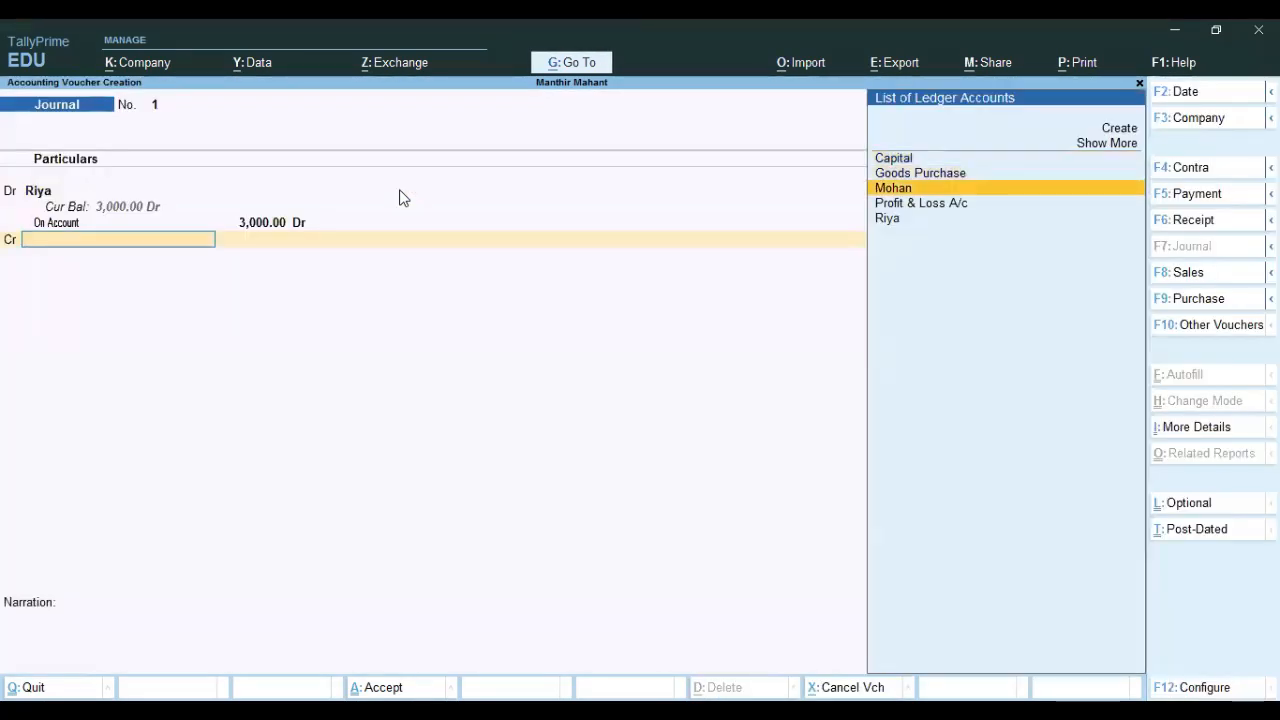
key("Return")
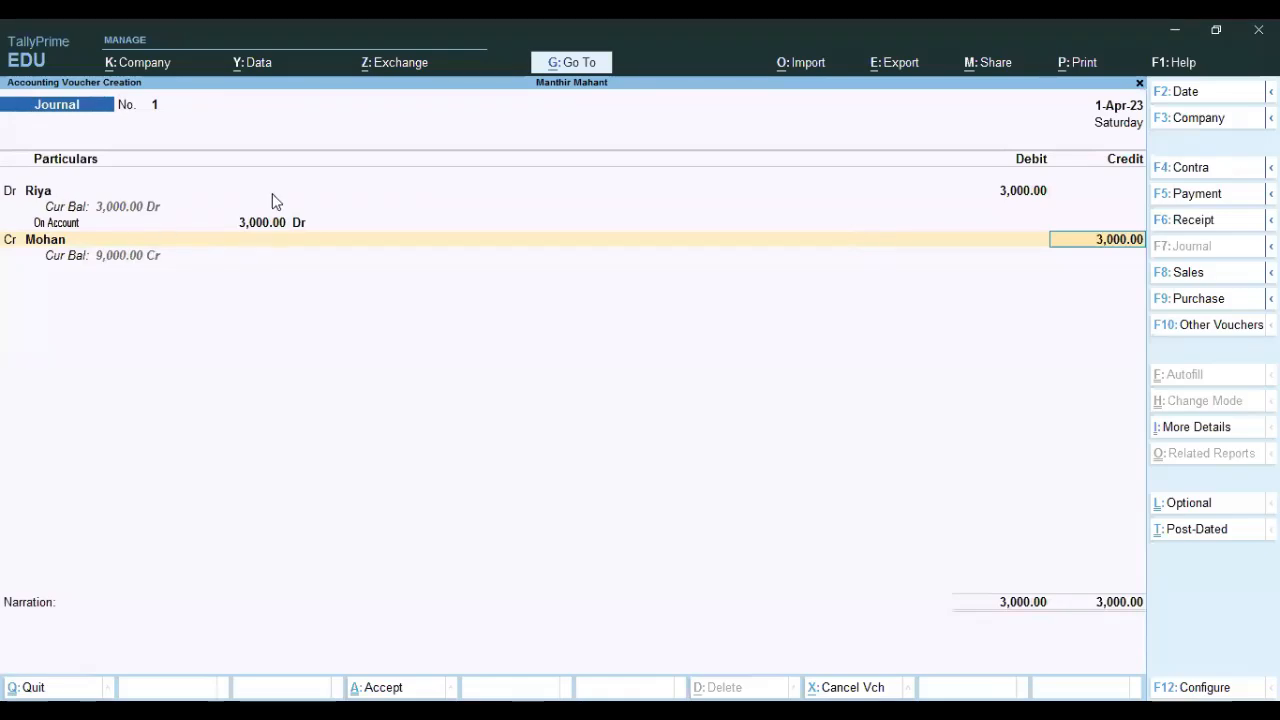
key("BackSpace")
key("BackSpace")
key("BackSpace")
key("BackSpace")
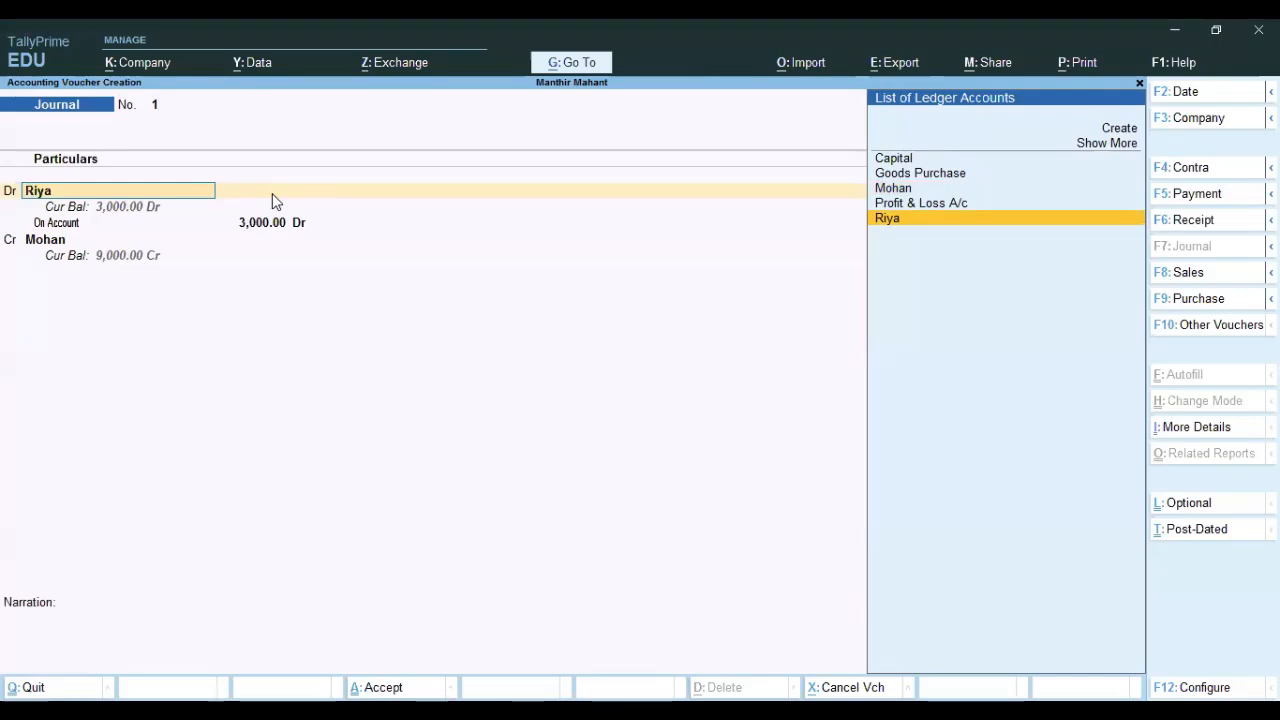
Debit Goods Purchase for 1000 kg HMT Rice, credit the supplier 60,000 On Account, and save.
key("Up")
key("Up")
key("Up")
key("Return")
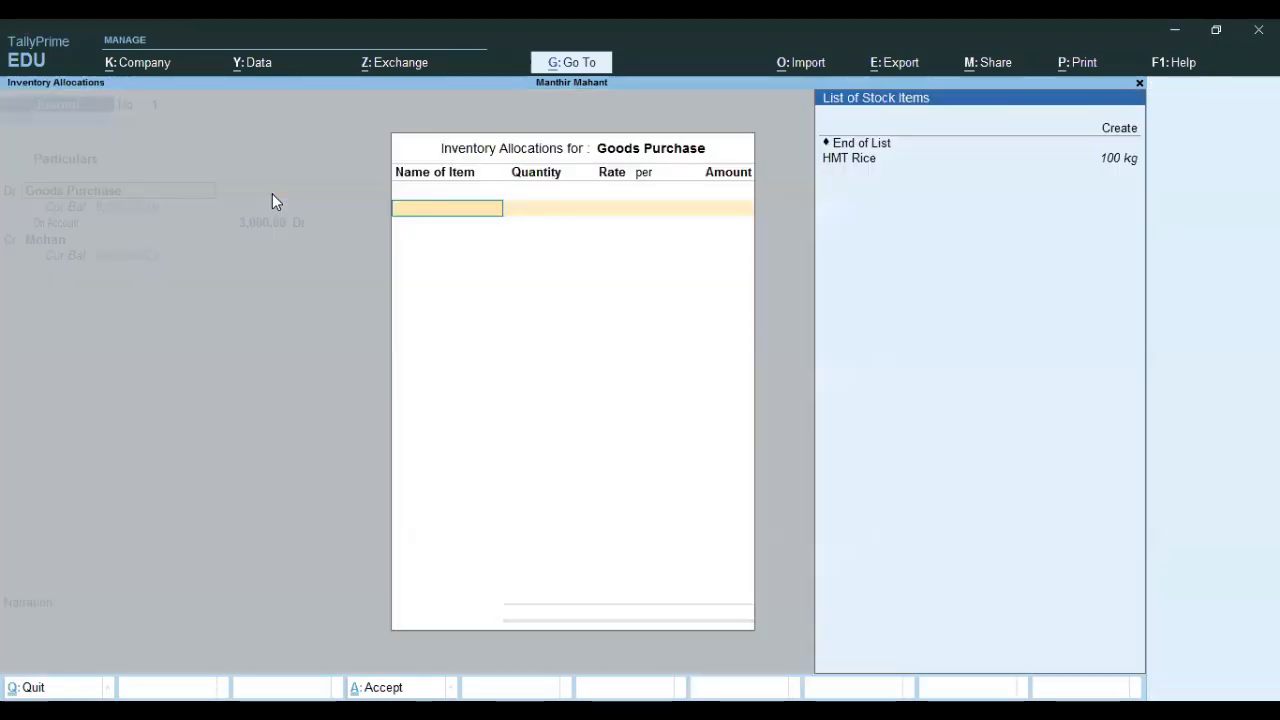
key("Down")
key("Return")
type("1000")
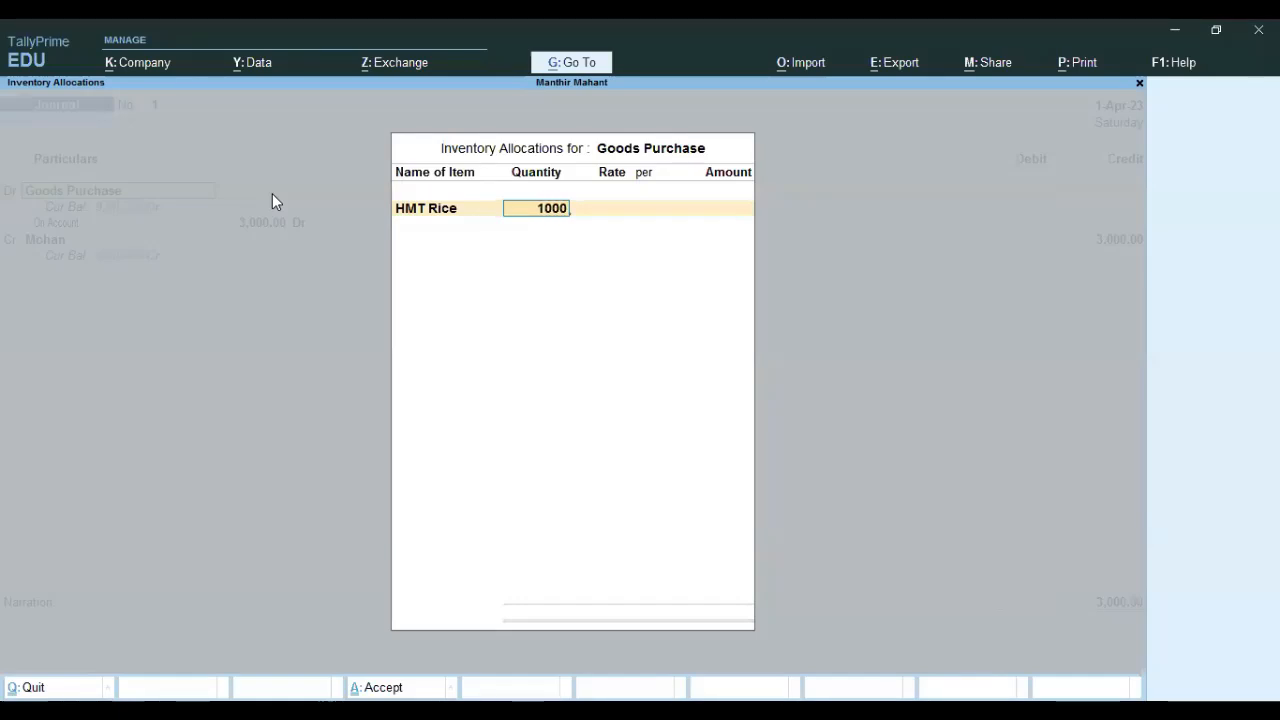
key("Return")
key("Return")
key("Return")
key("Return")
key("Return")
key("Return")
key("Return")
key("Return")
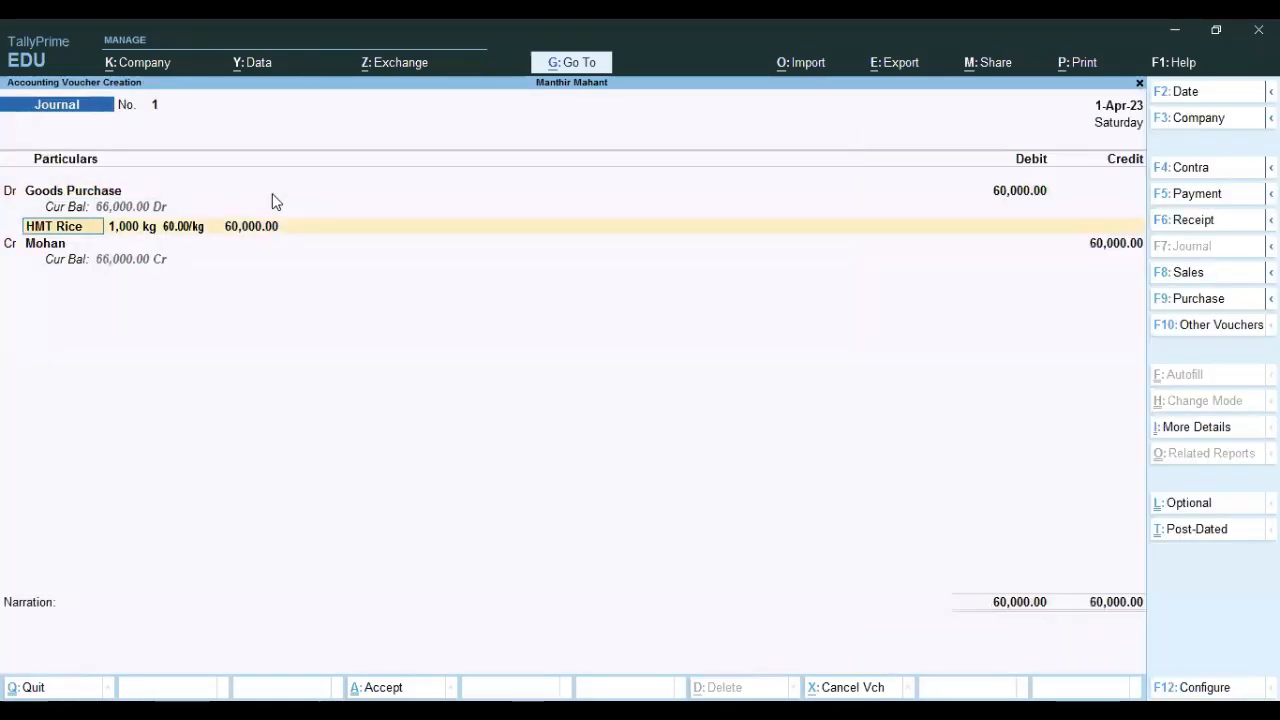
key("Return")
key("Return")
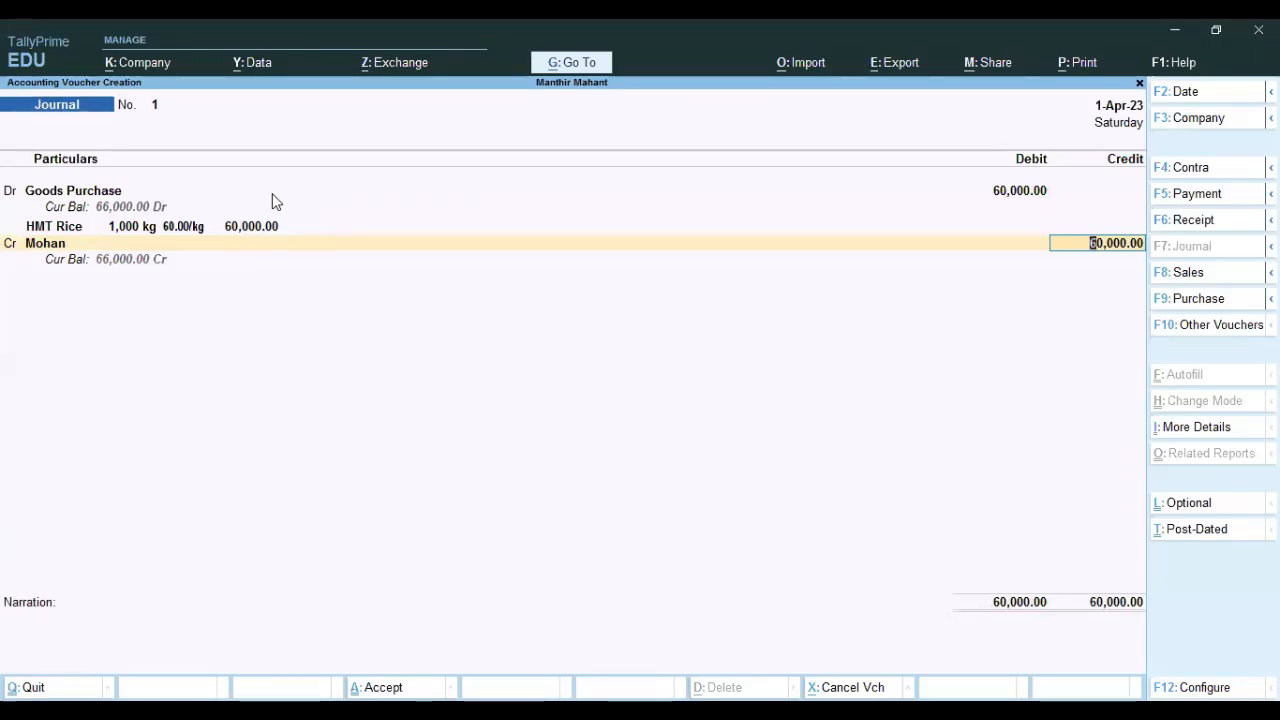
key("Return")
key("Return")
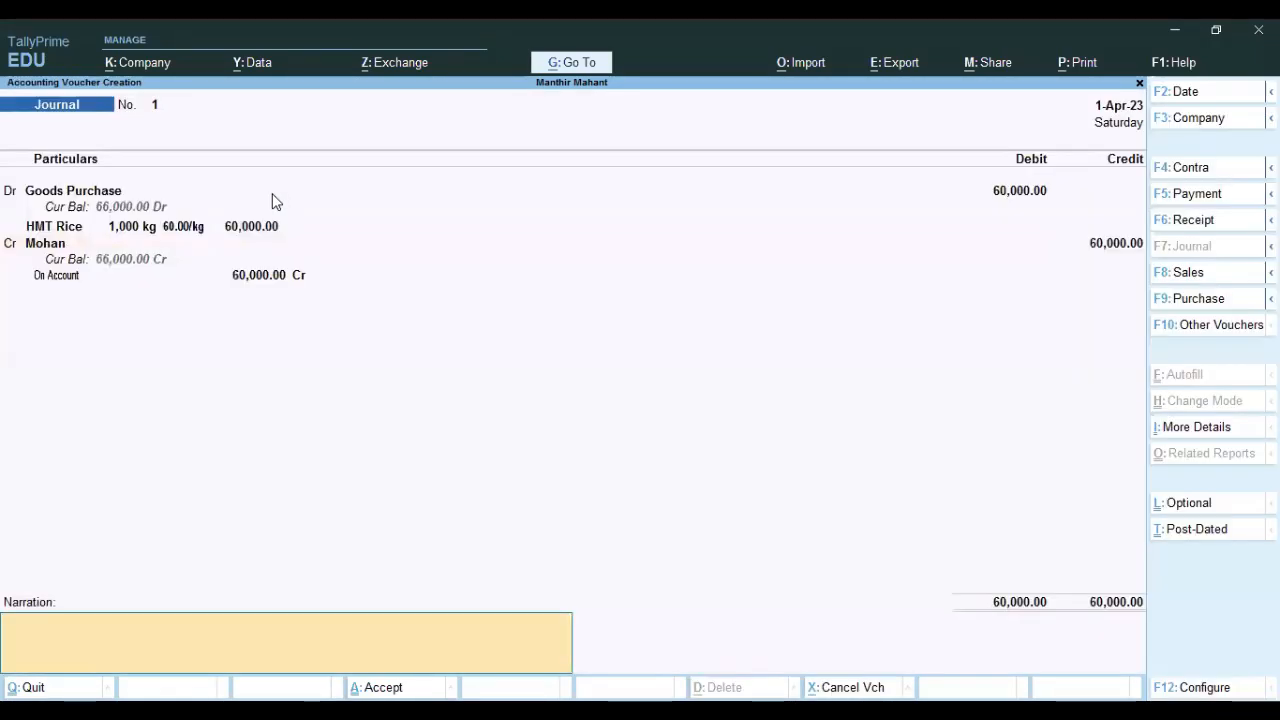
key("Return")
key("Return")
key("Escape")
Browse the Inventory Statements and Inventory Books lists under Display More Reports.
key("Down")
key("Down")
key("Down")
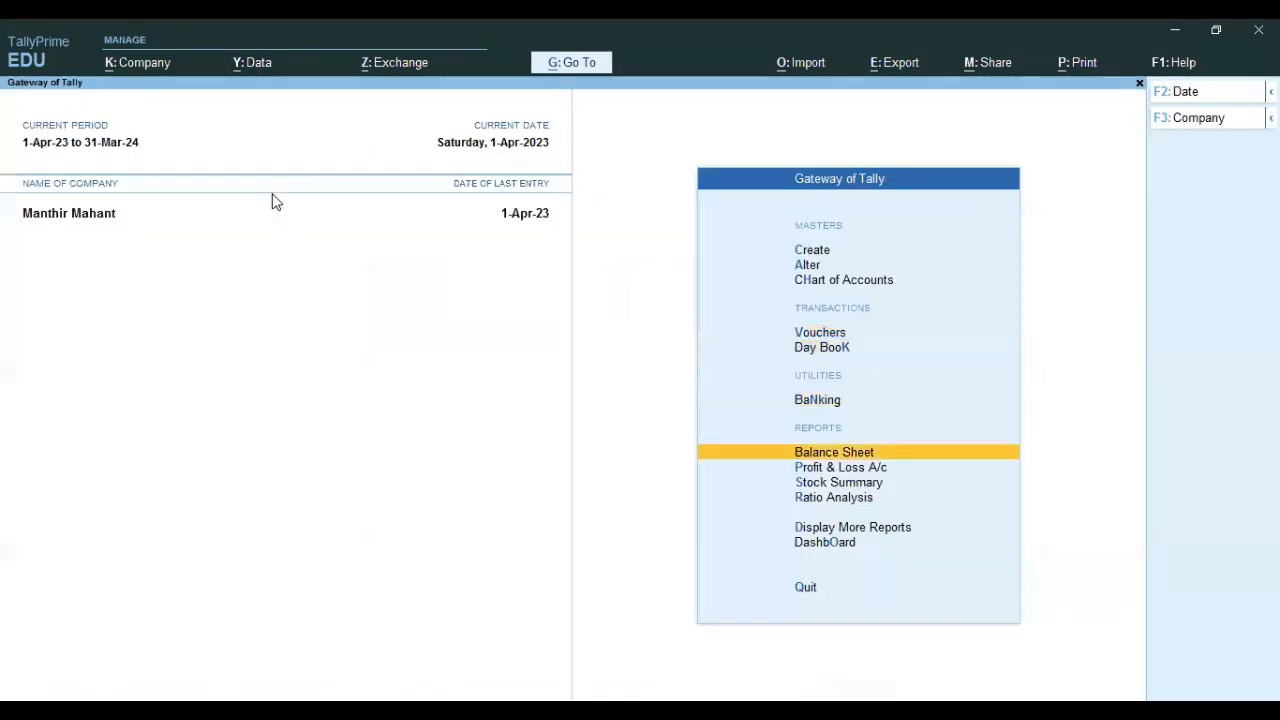
key("Down")
key("Down")
key("Down")
key("Down")
key("Return")
key("Down")
key("Down")
key("Down")
key("Down")
key("Down")
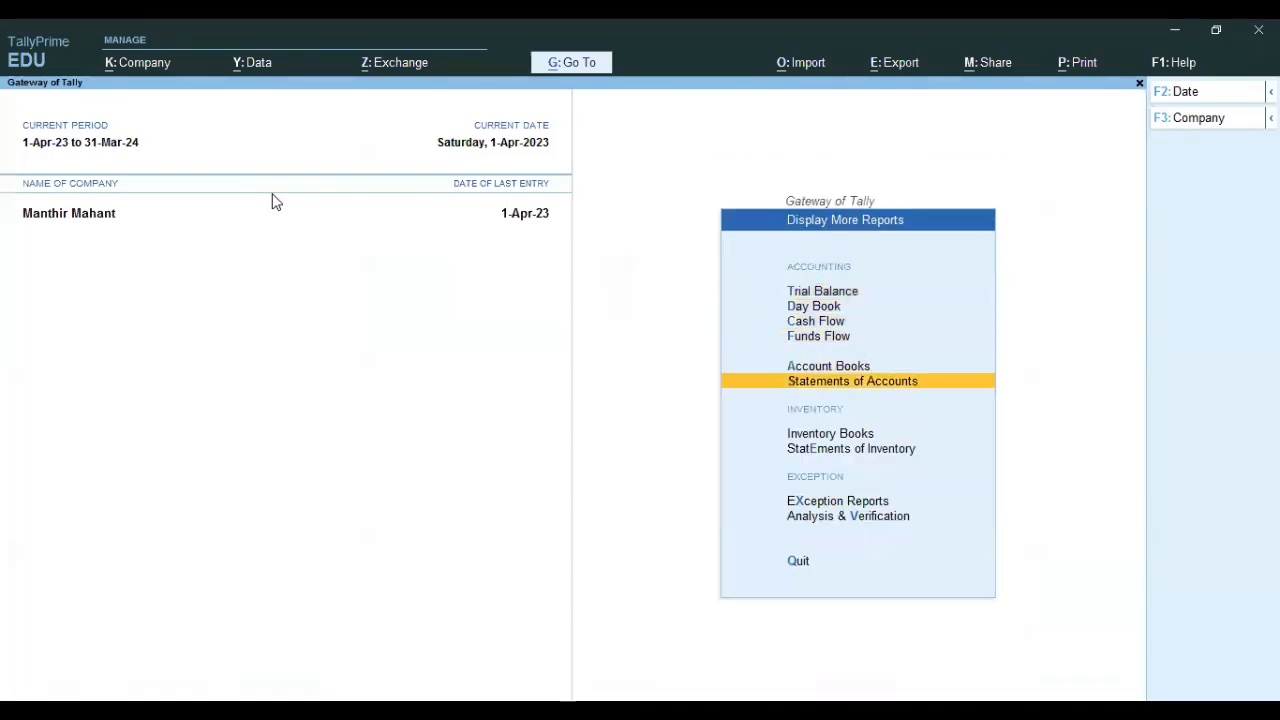
key("Down")
key("Down")
key("Return")
key("Escape")
key("Up")
key("Return")
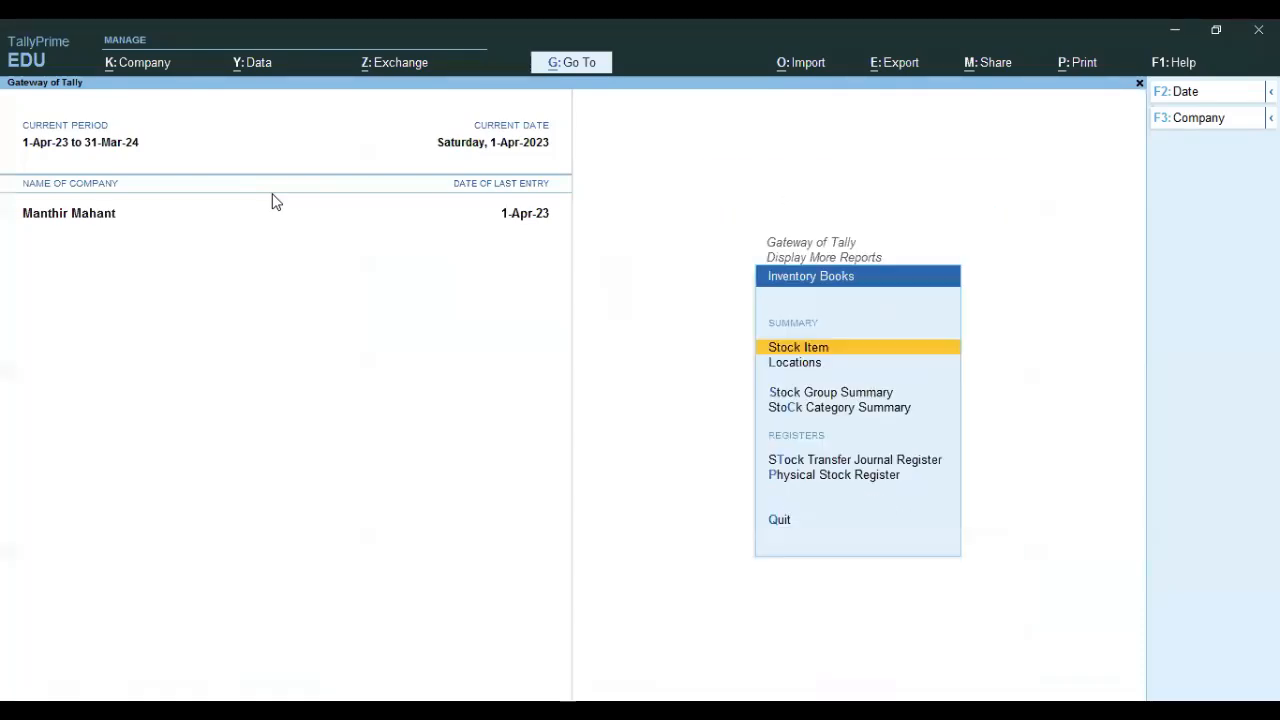
key("Escape")
Look over Statements of Accounts, Outstandings and the Statistics voucher counts.
key("Up")
key("Up")
key("Down")
key("Return")
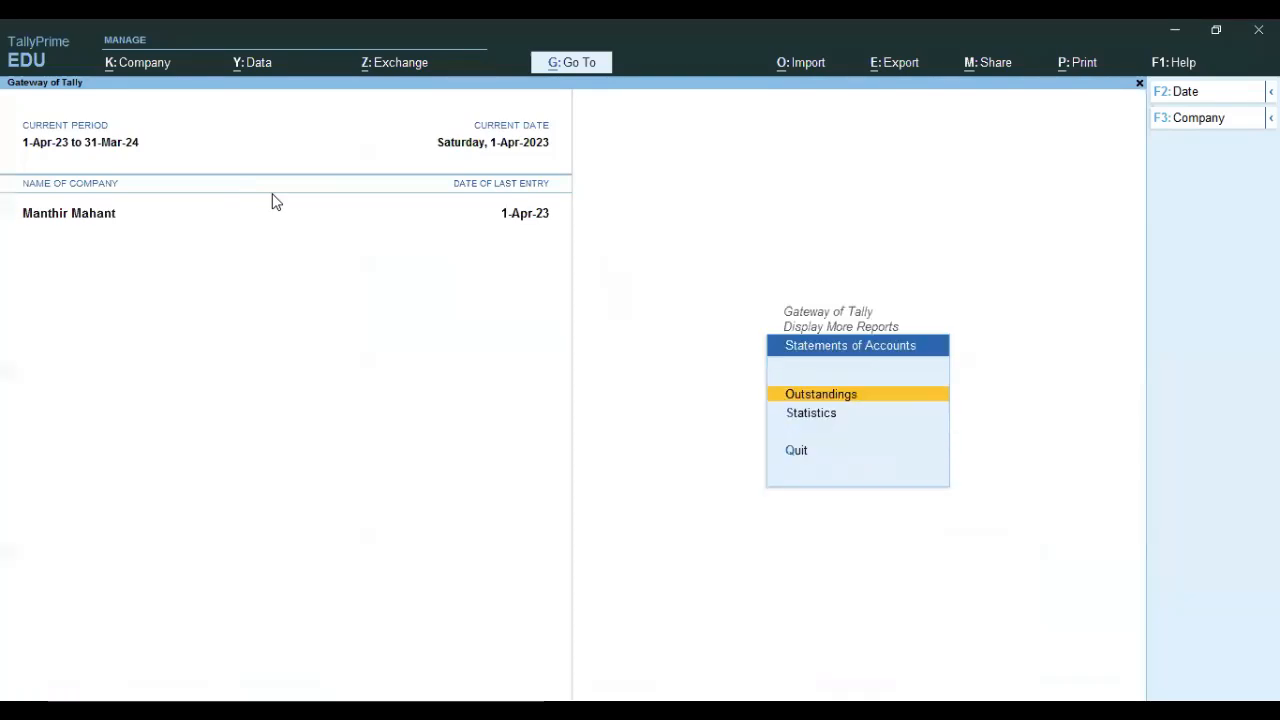
key("Return")
key("Escape")
key("Down")
key("Return")
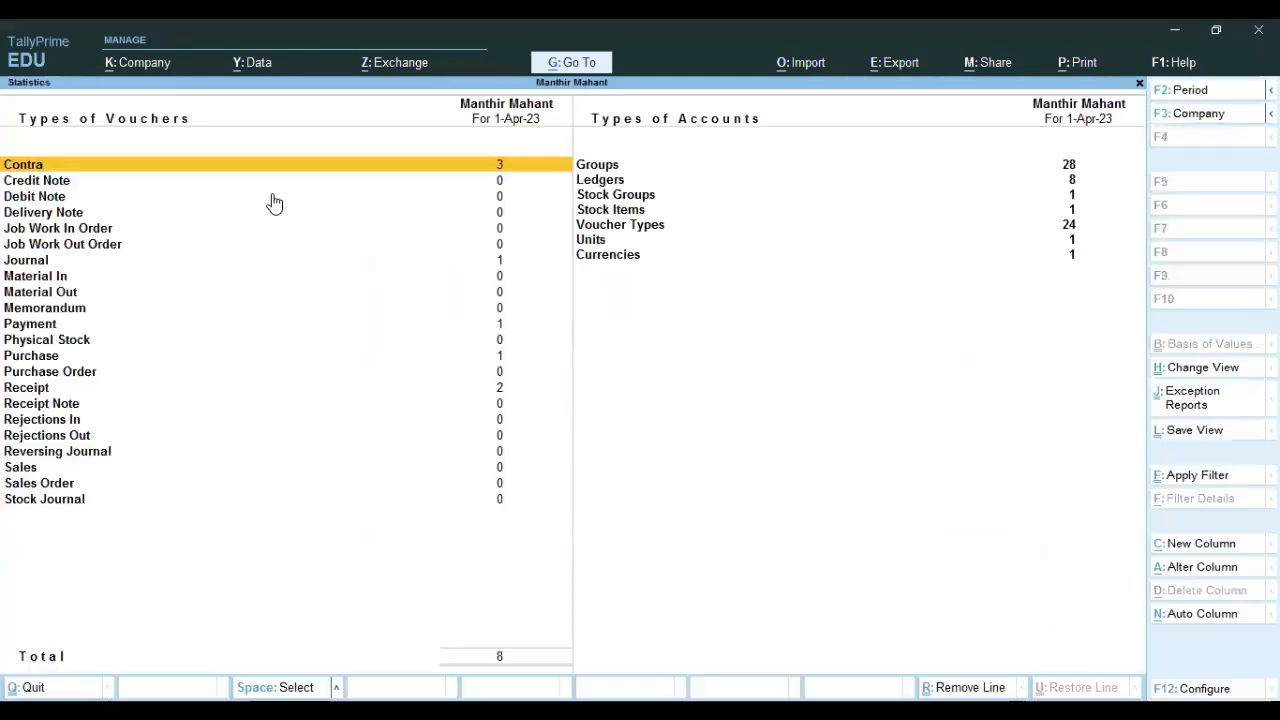
key("Escape")
key("Escape")
View the Purchase Register and April's purchase vouchers in Account Books.
key("Up")
key("Return")
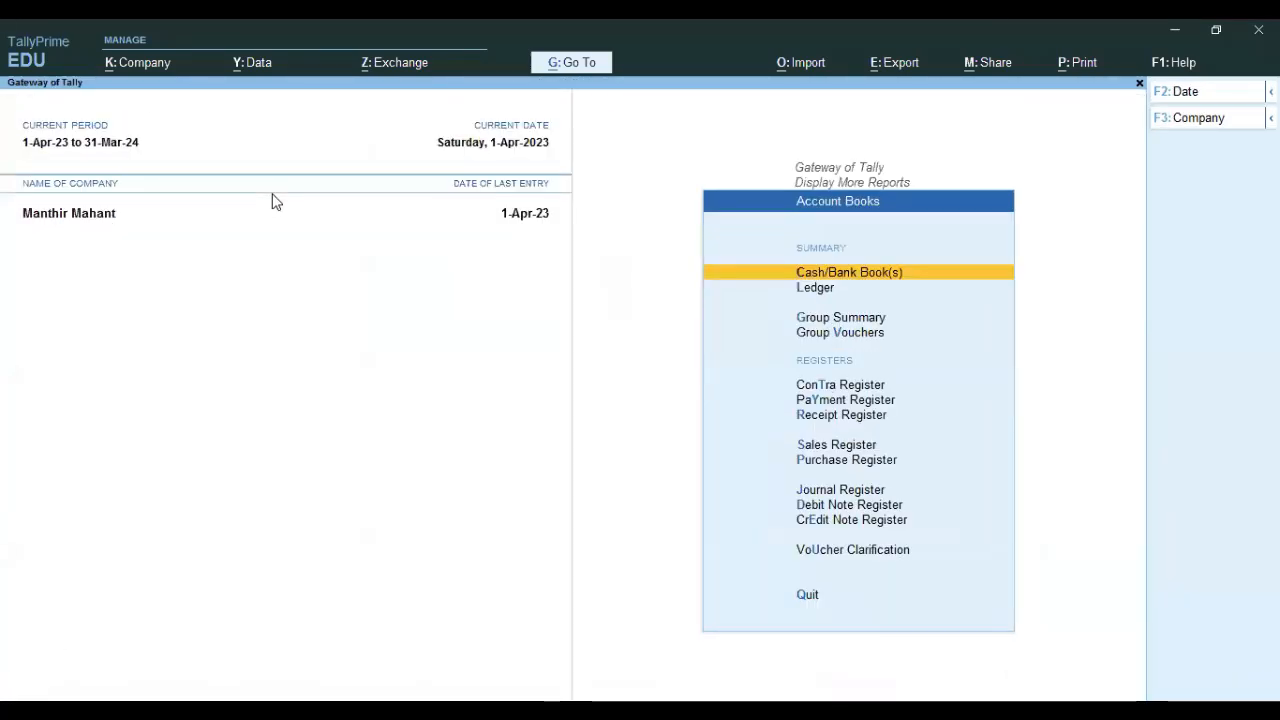
key("Down")
key("Down")
key("Down")
key("Down")
key("Down")
key("Down")
key("Down")
key("Down")
key("Return")
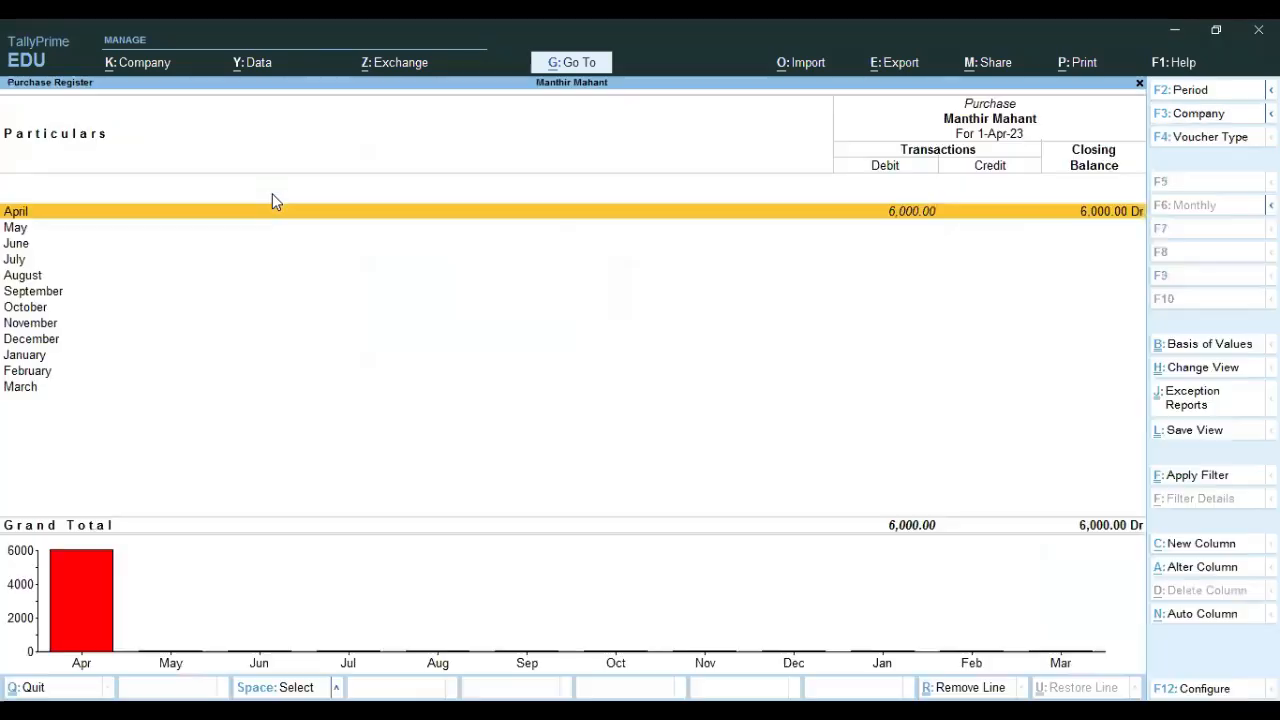
key("Return")
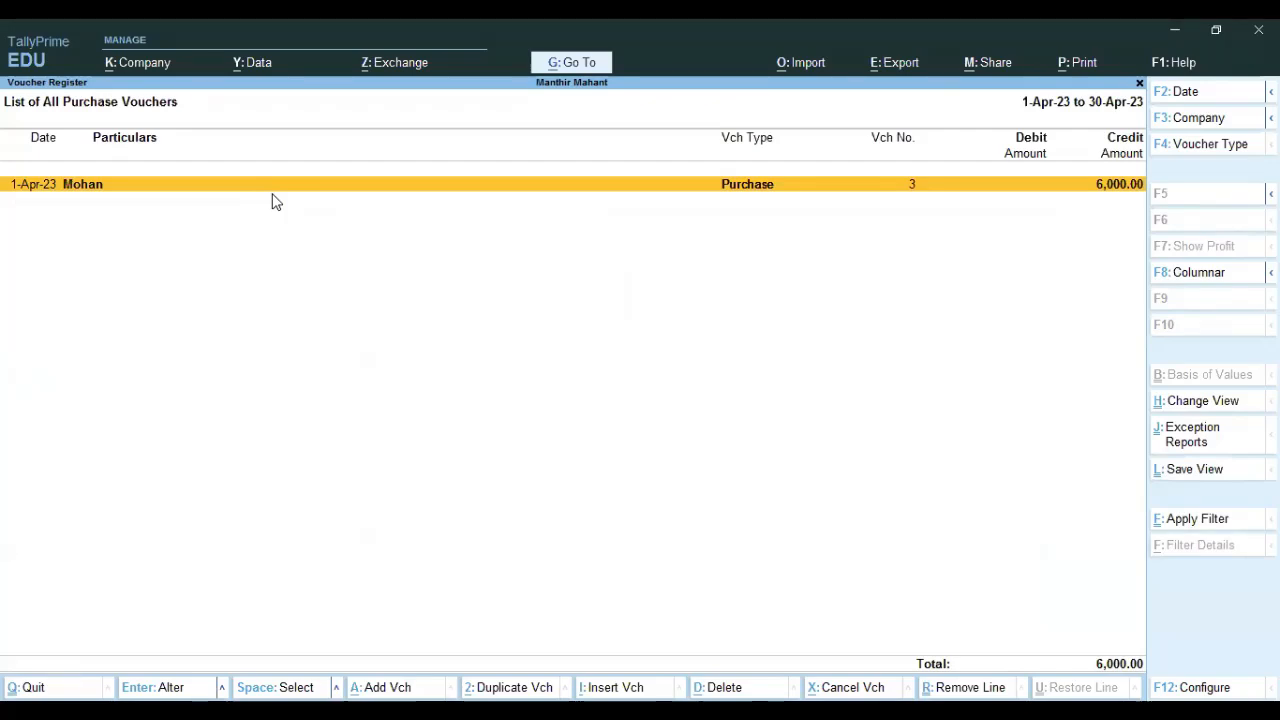
key("Escape")
key("Escape")
key("Escape")
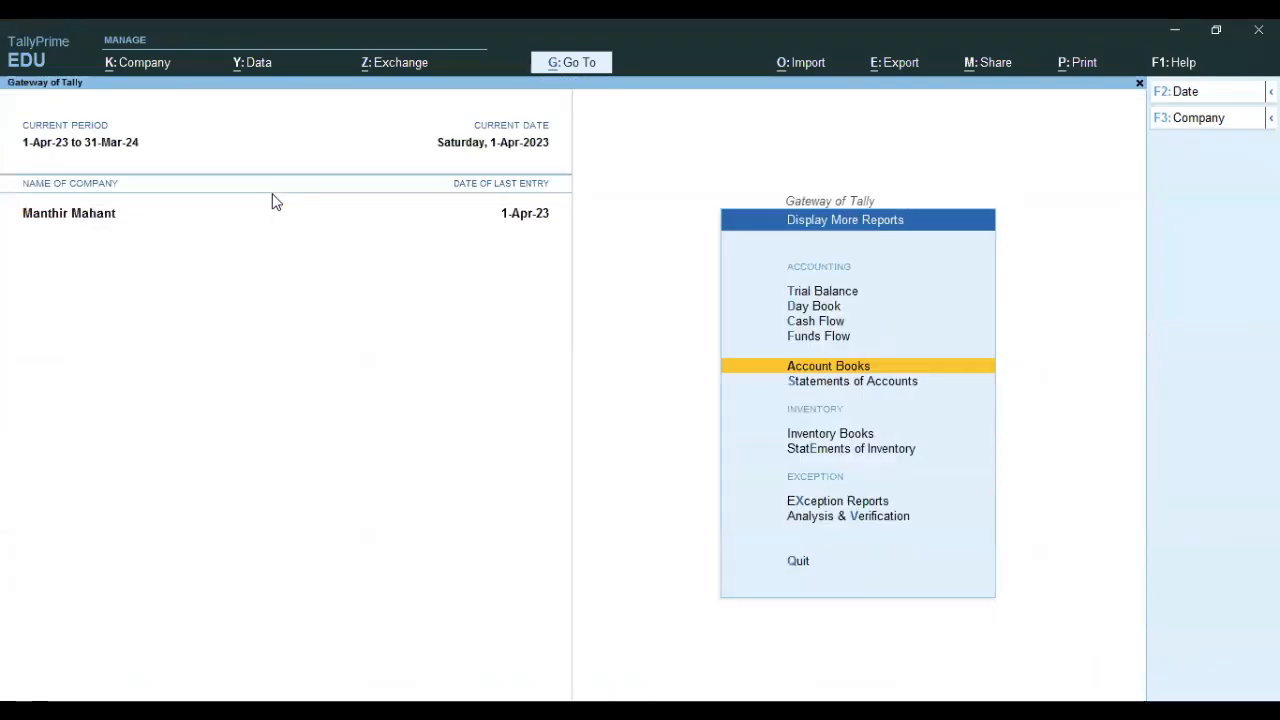
key("Escape")
Return to the Gateway and open the Day Book for 1-Apr-23.
key("Up")
key("Up")
key("Up")
key("Up")
key("Up")
key("Up")
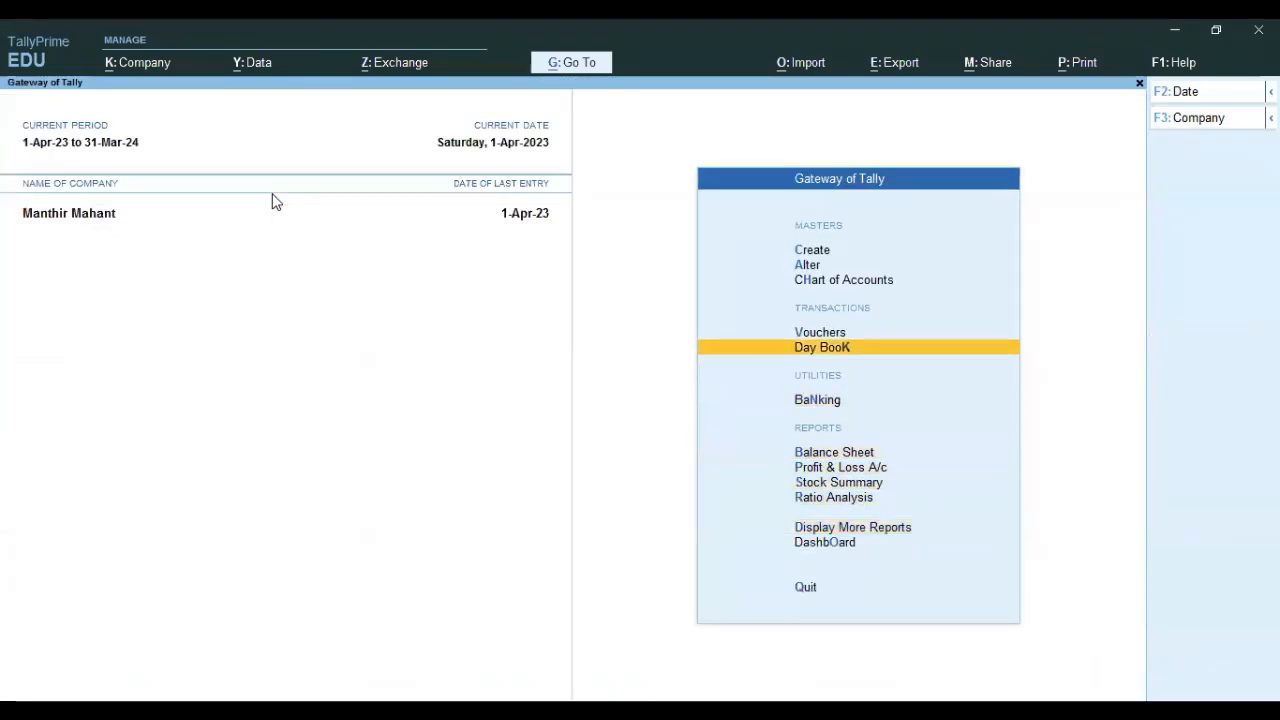
key("Return")
key("Down")
key("Down")
key("Down")
key("Down")
key("Down")
key("Down")
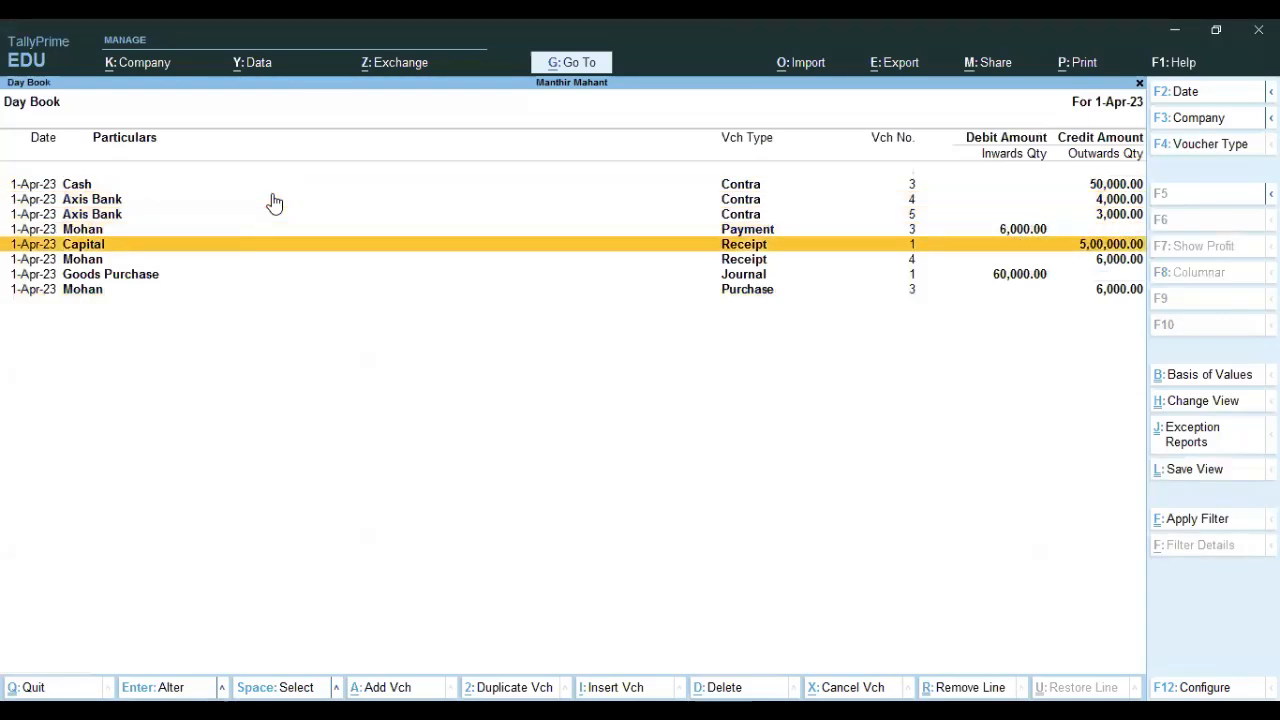
Delete Goods Purchase Journal No. 1 (60,000 for 1,000 kg HMT Rice) from the Day Book.
key("Up")
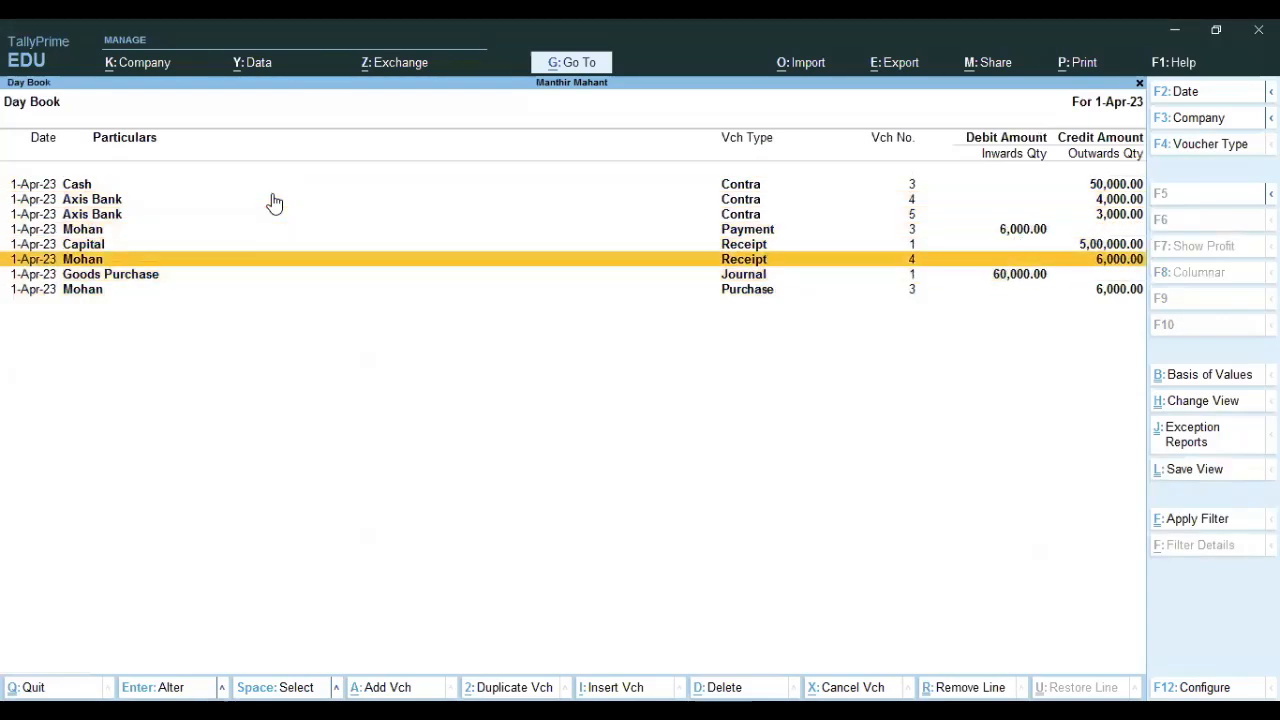
key("Down")
key("Return")
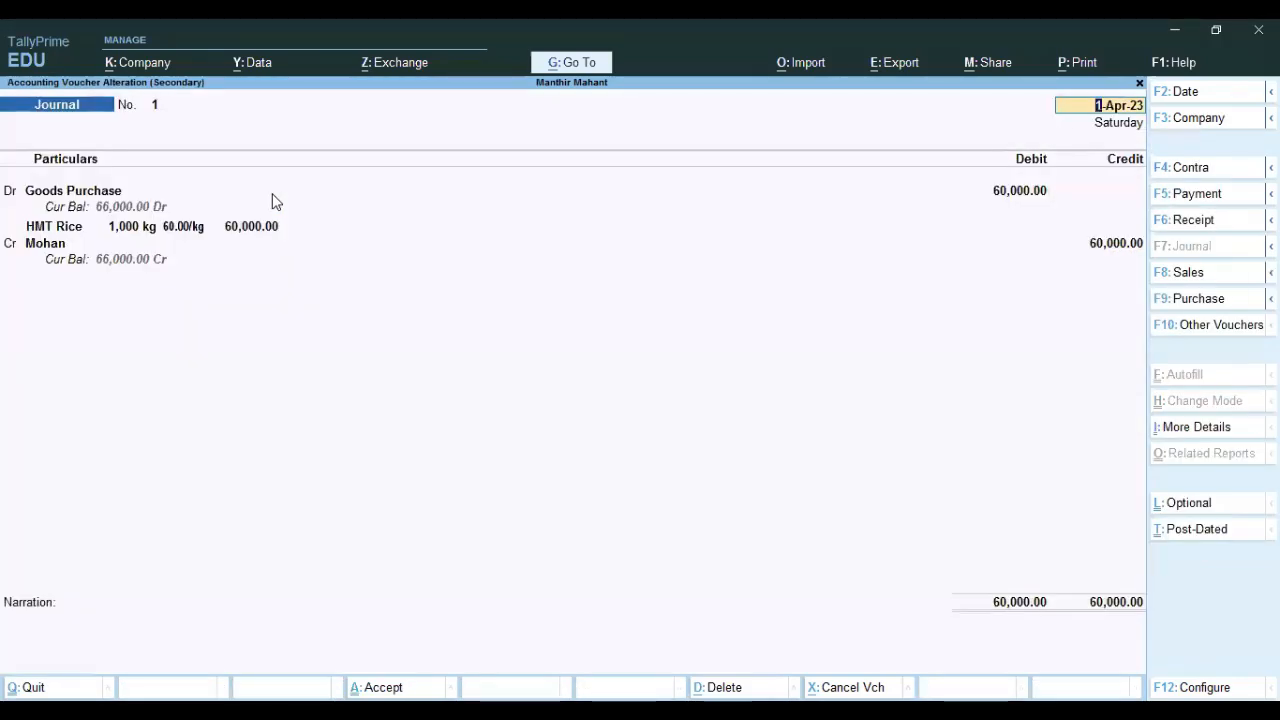
key("alt+d")
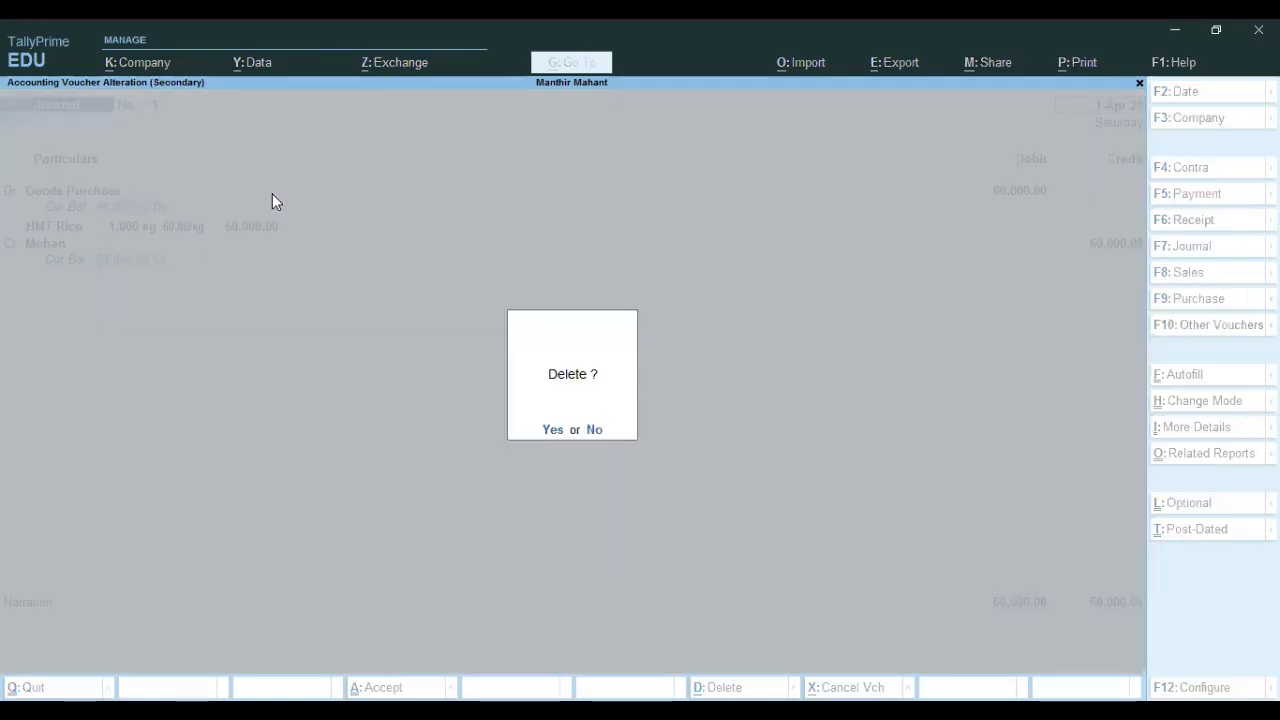
key("y")
key("Escape")
Discard a new blank voucher and highlight Day Book on the Gateway of Tally.
key("v")
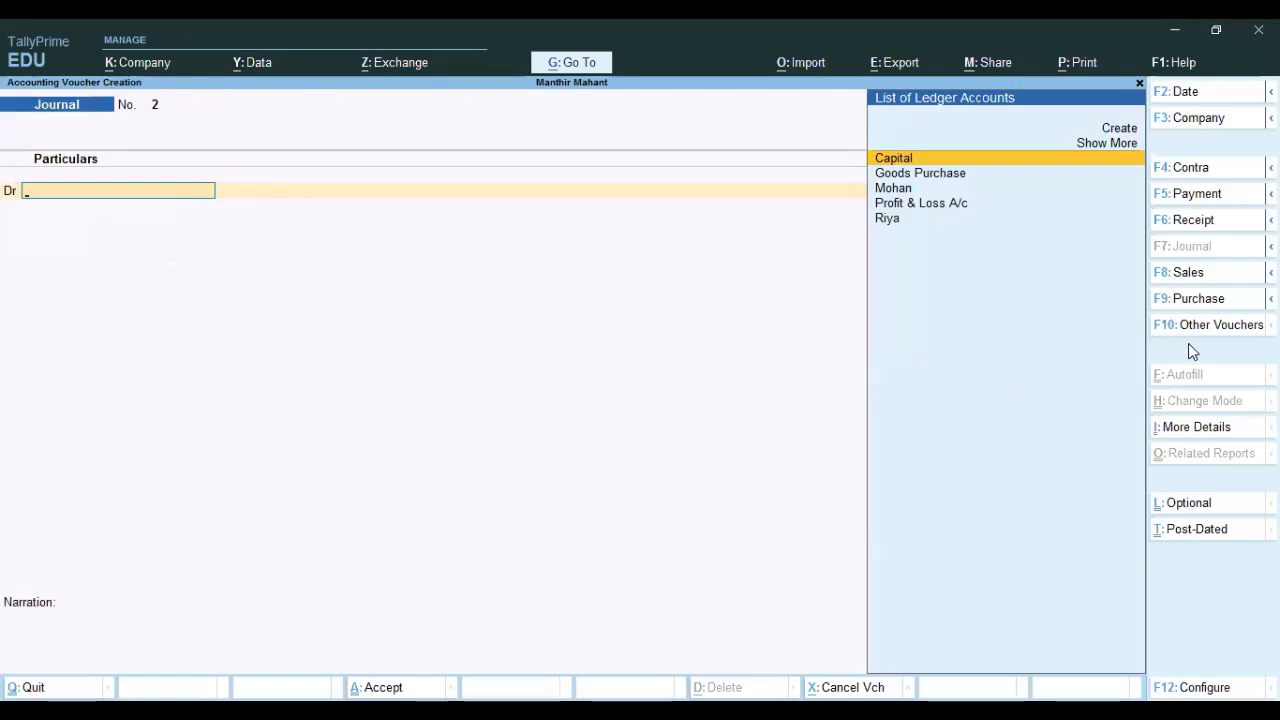
key("Escape")
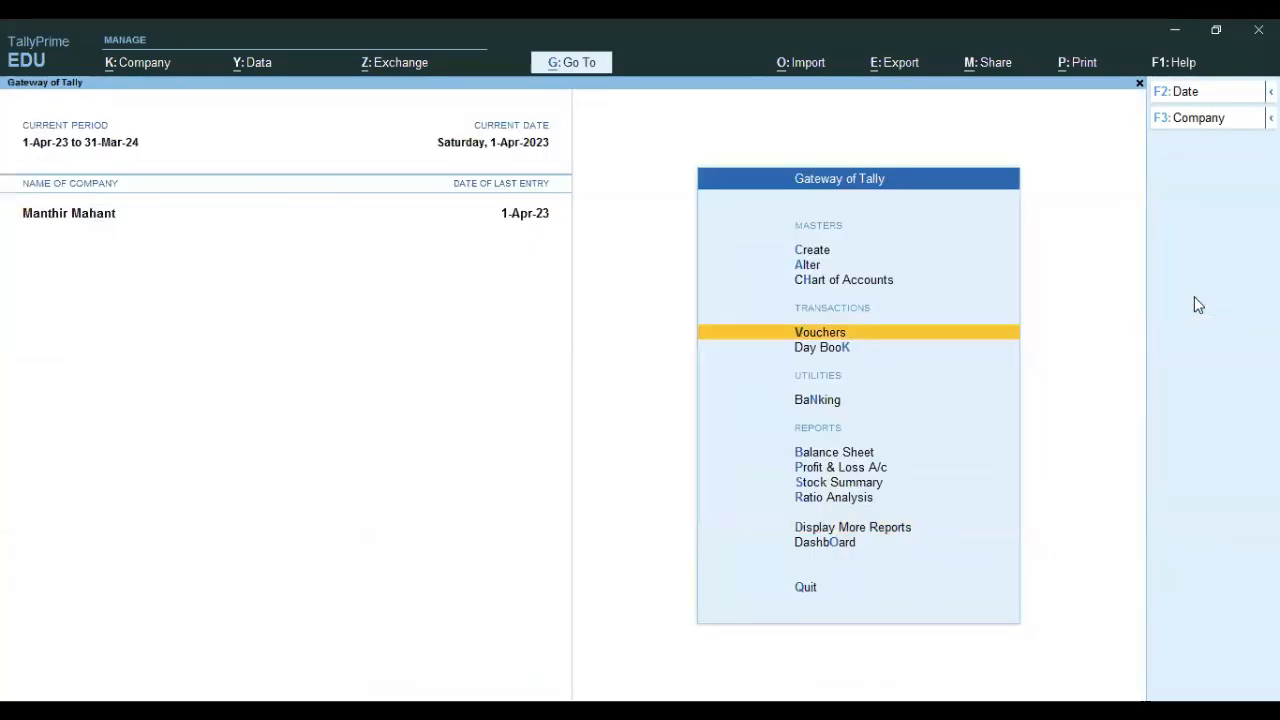
key("Down")
key("Down")
Open Purchase voucher No. 3 and review the supplier's ledger, keeping the party unchanged.
key("Up")
key("Return")
key("Down")
key("Down")
key("Down")
key("Down")
key("Down")
key("Down")
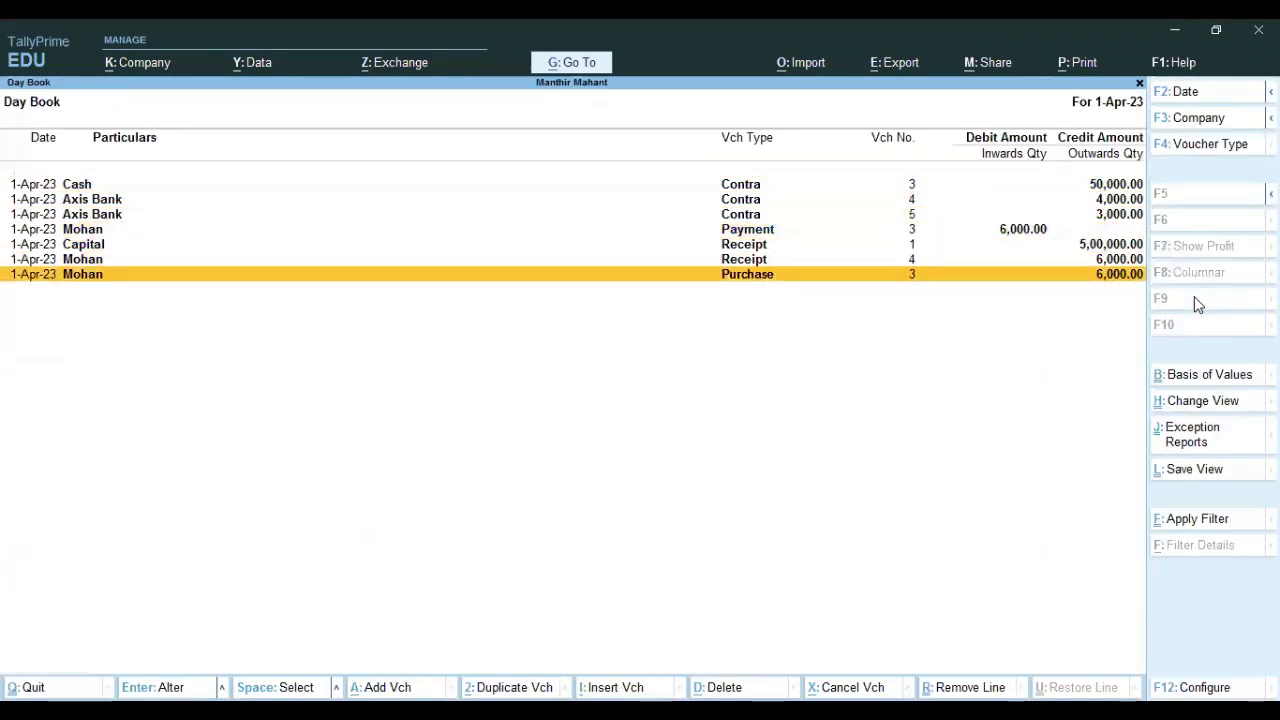
key("Return")
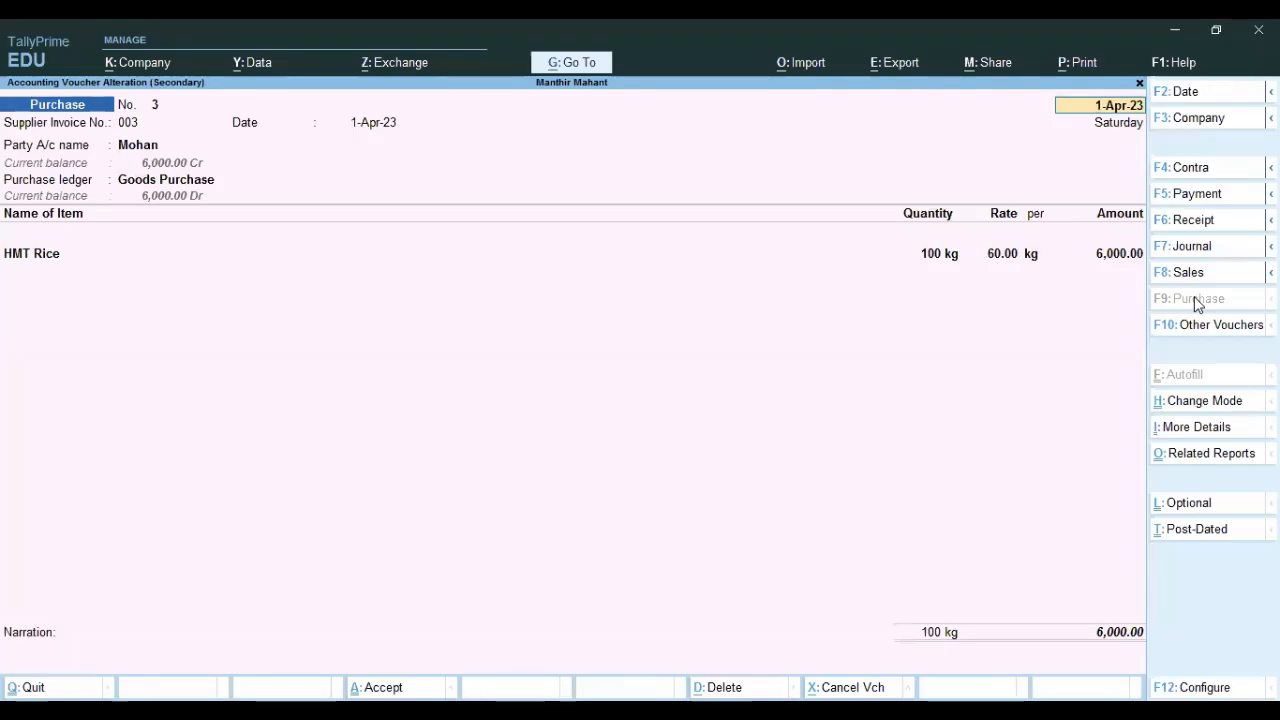
key("Return")
key("Return")
key("Return")
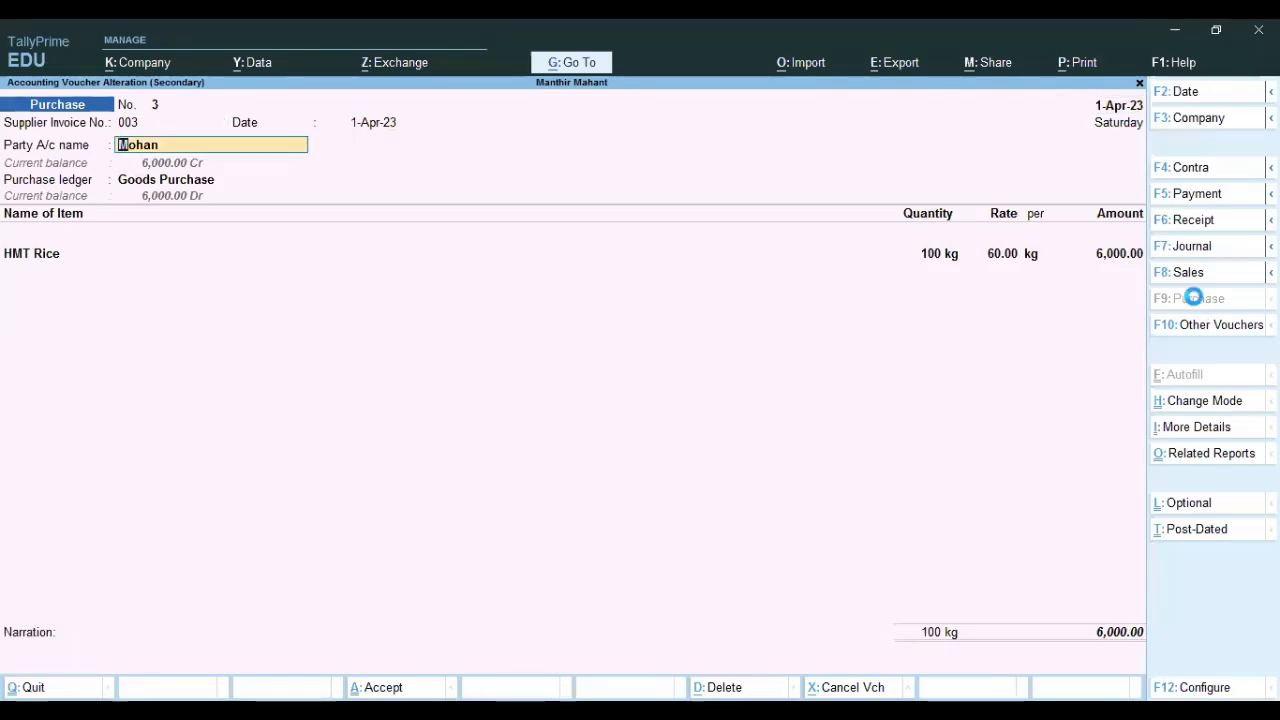
key("Return")
key("Escape")
key("ctrl+Return")
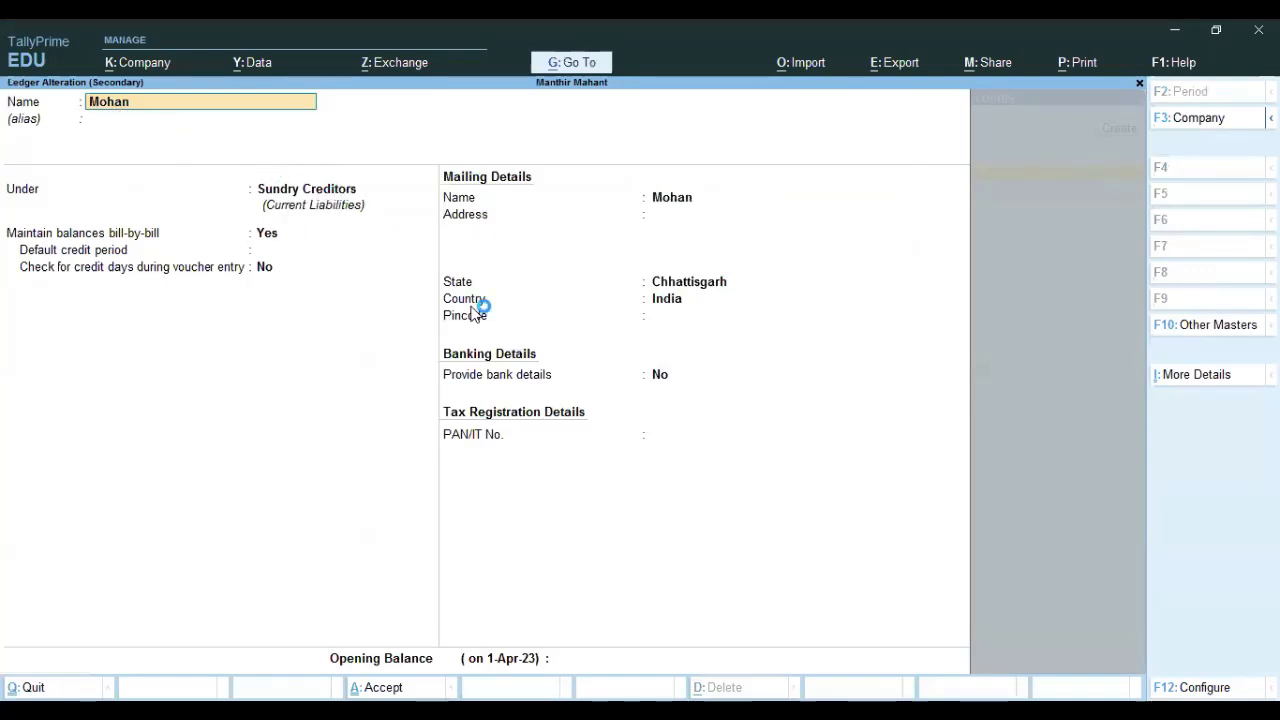
key("Escape")
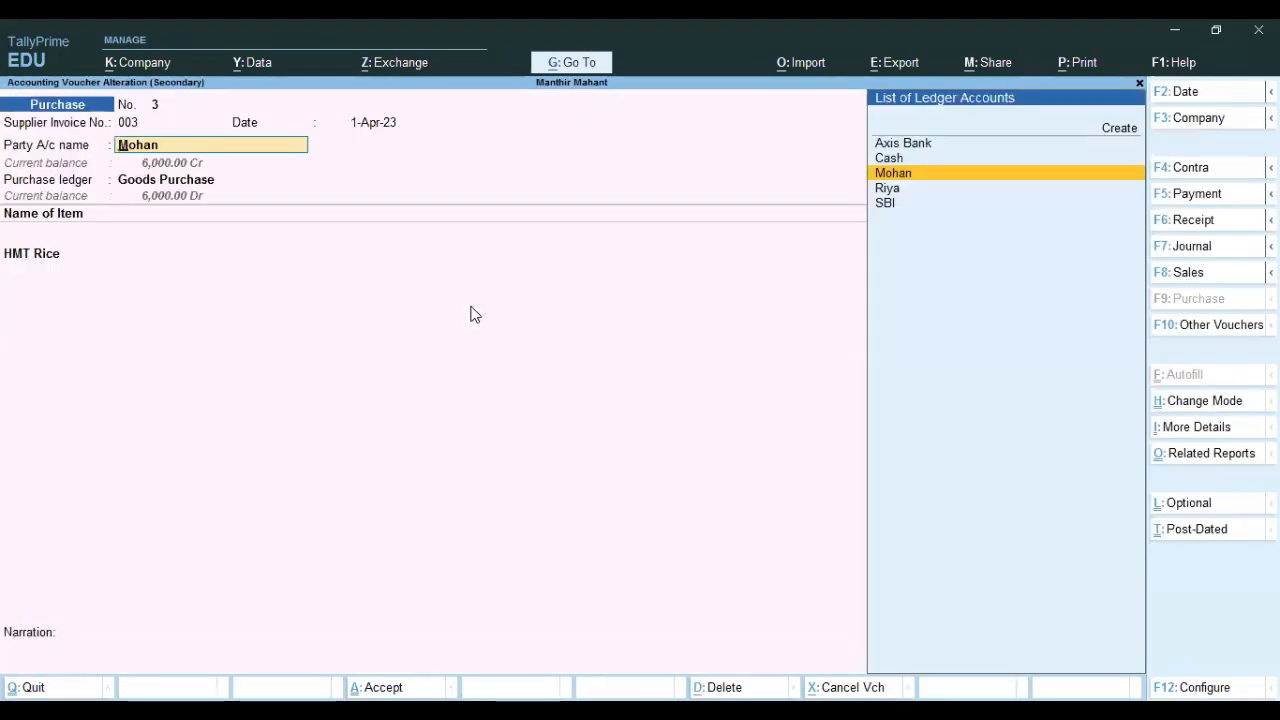
key("Return")
key("Return")
key("Return")
key("Return")
key("Return")
key("Return")
key("Return")
key("Return")
key("Return")
key("Return")
key("Return")
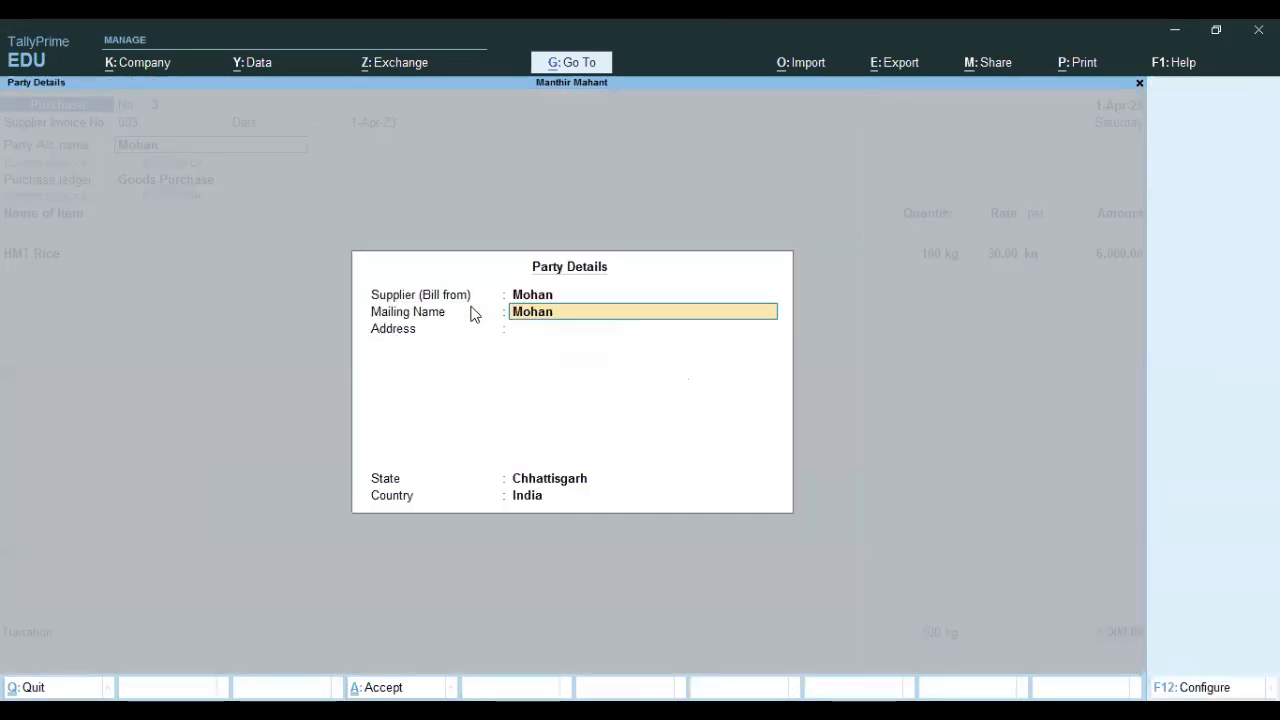
key("Return")
key("Return")
Review the Goods Purchase ledger, reselect HMT Rice, and open that stock item for alteration.
key("ctrl+Return")
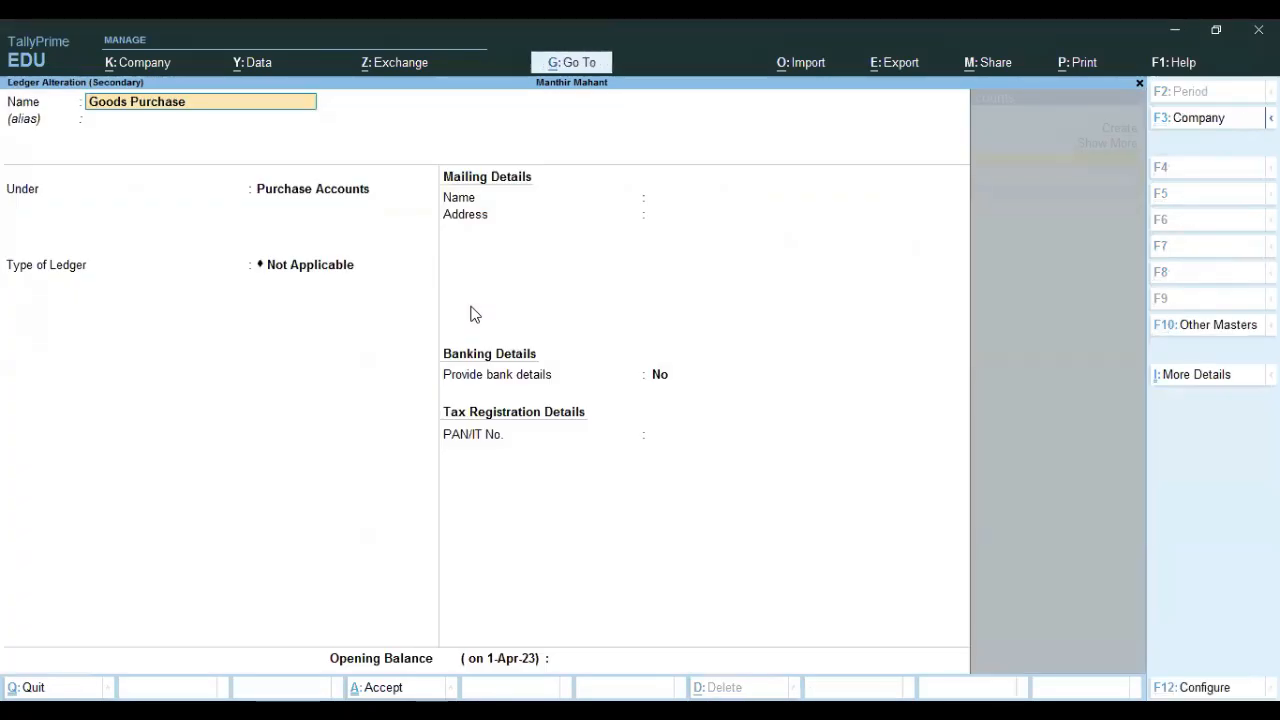
key("Return")
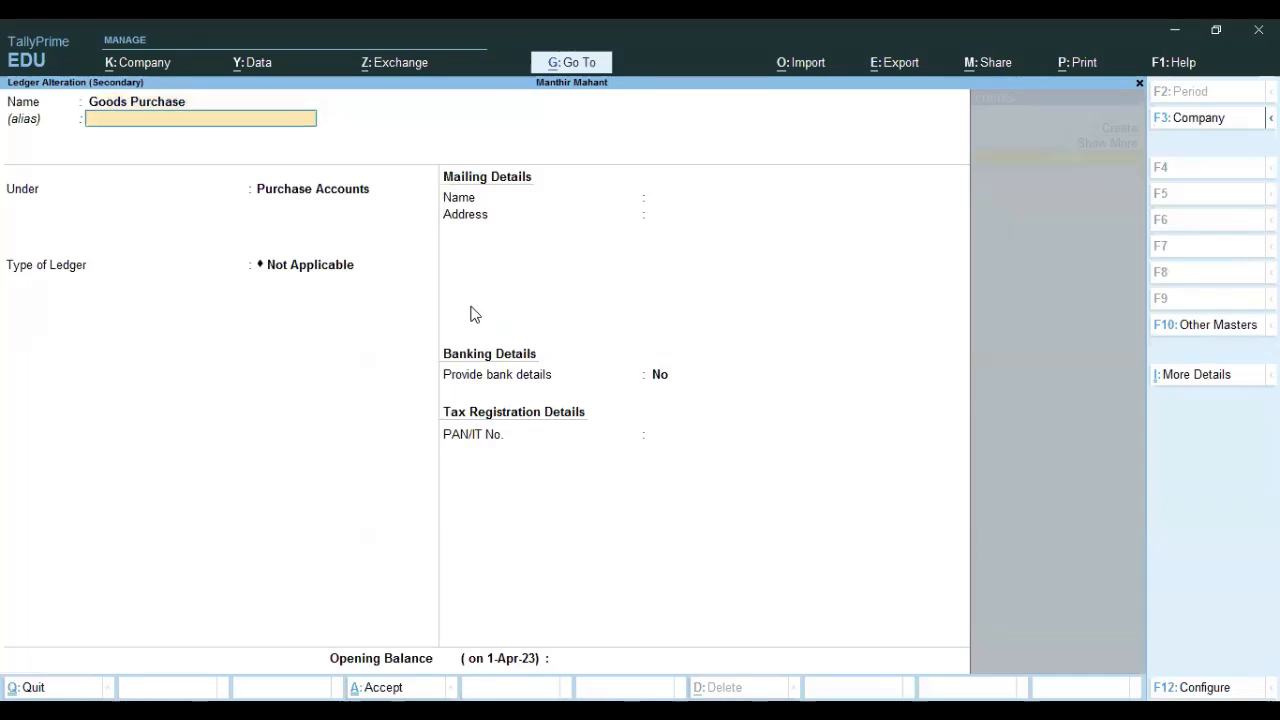
key("Return")
key("ctrl+a")
key("Return")
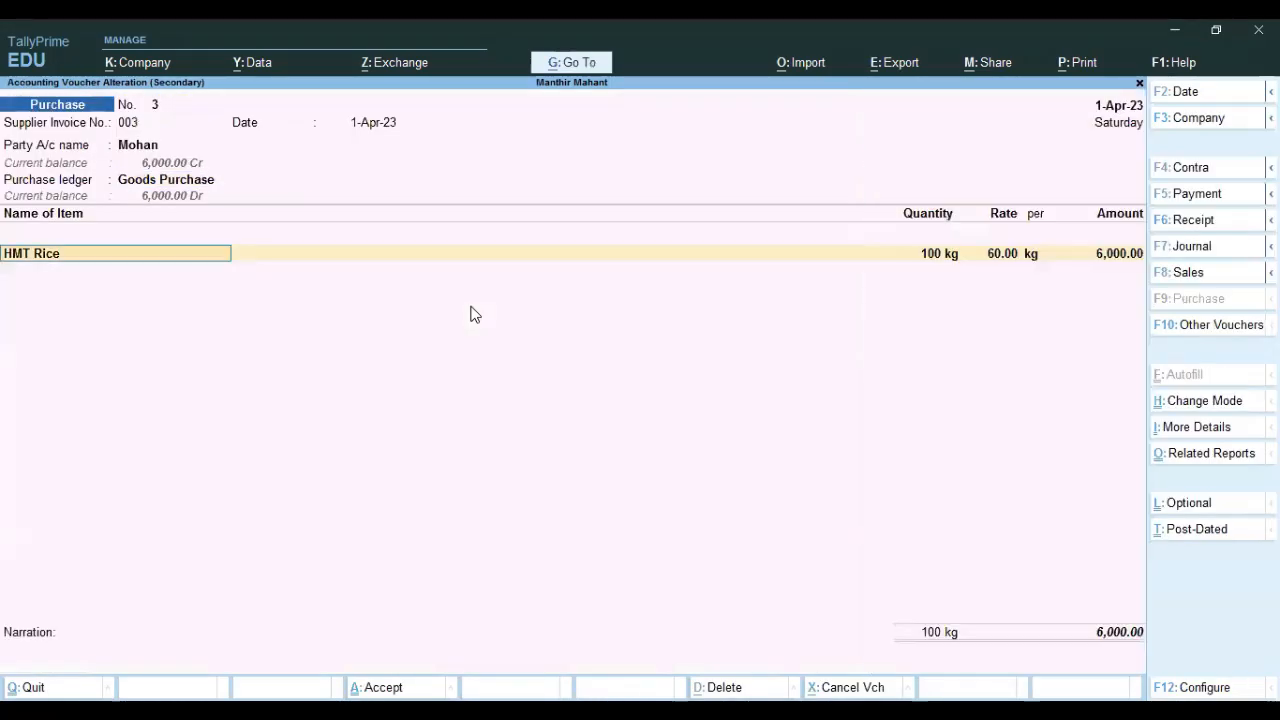
key("BackSpace")
key("Down")
key("Down")
key("Down")
key("Return")
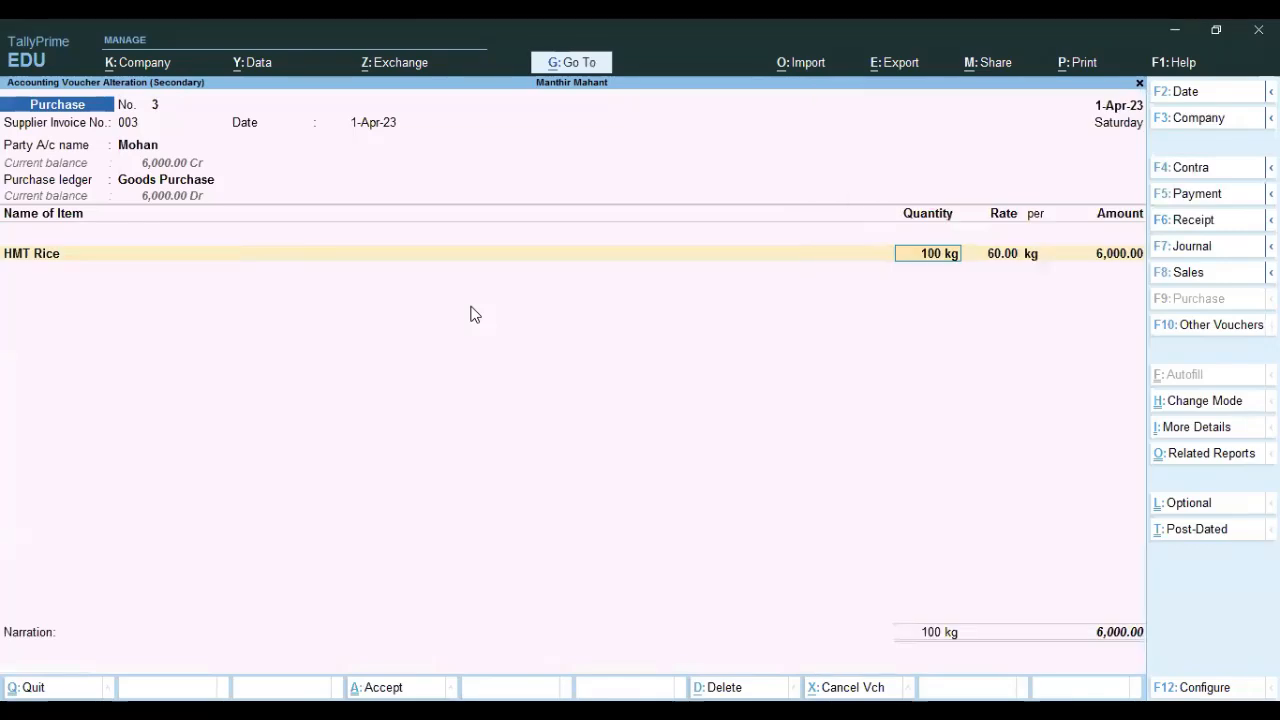
key("BackSpace")
key("ctrl+Return")
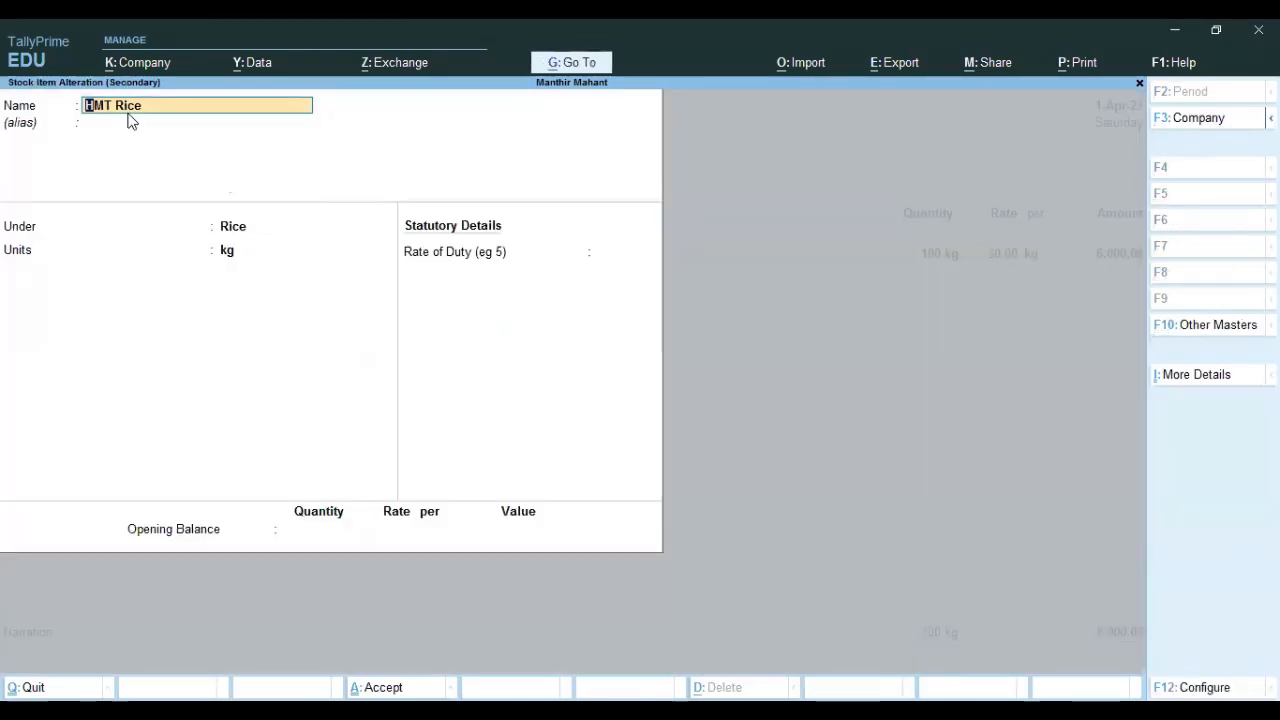
Review HMT Rice's Rice stock group and quit the stock item without changes.
left_click(241, 233)
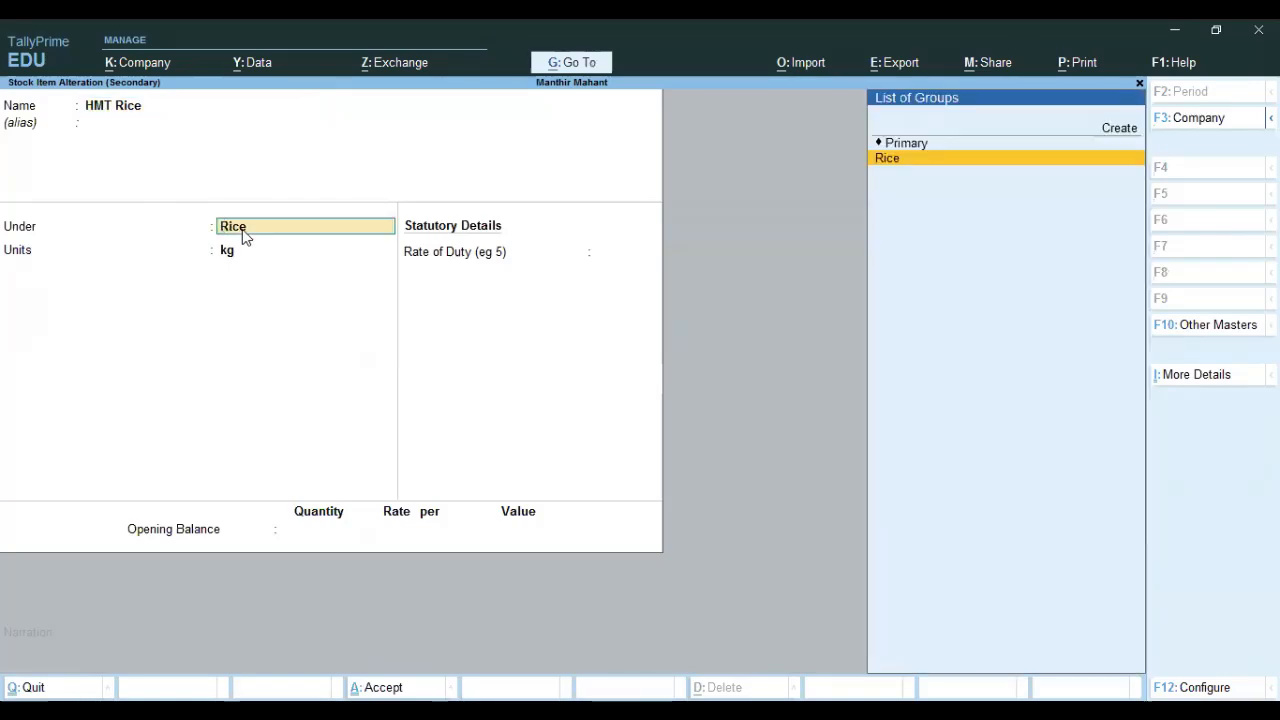
key("ctrl+Return")
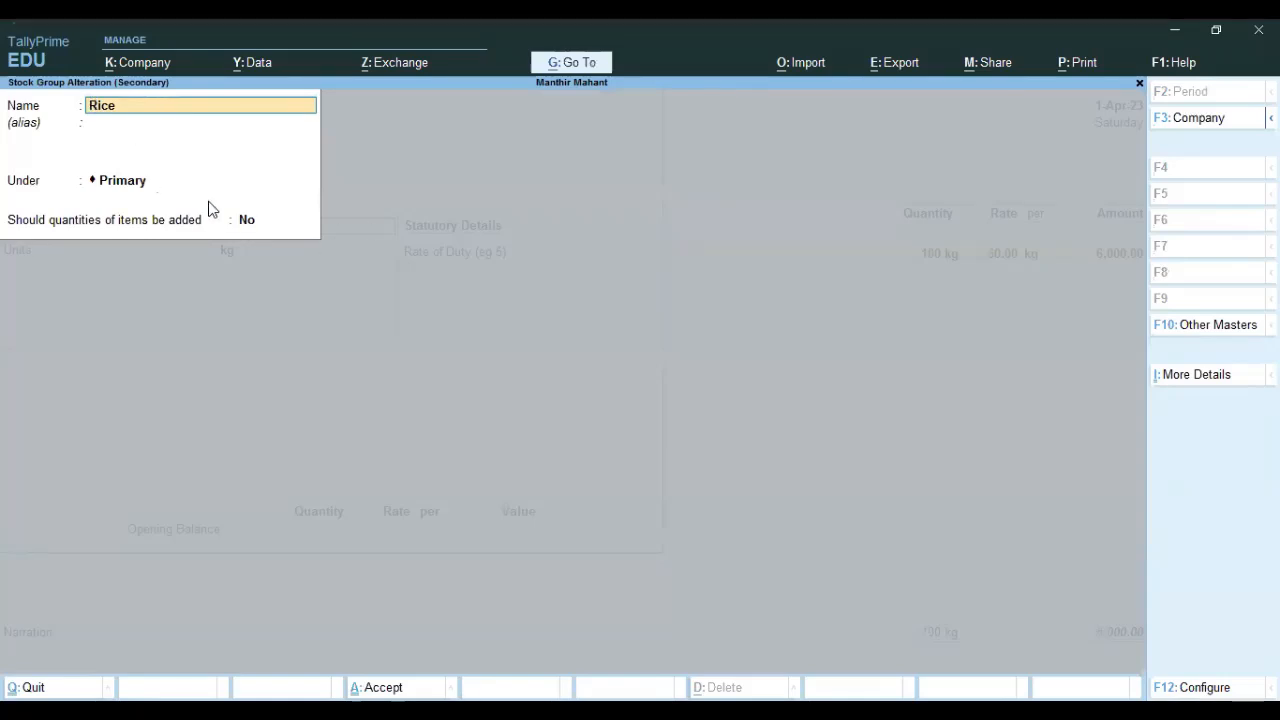
key("Escape")
key("Escape")
key("y")
key("alt+c")
key("Escape")
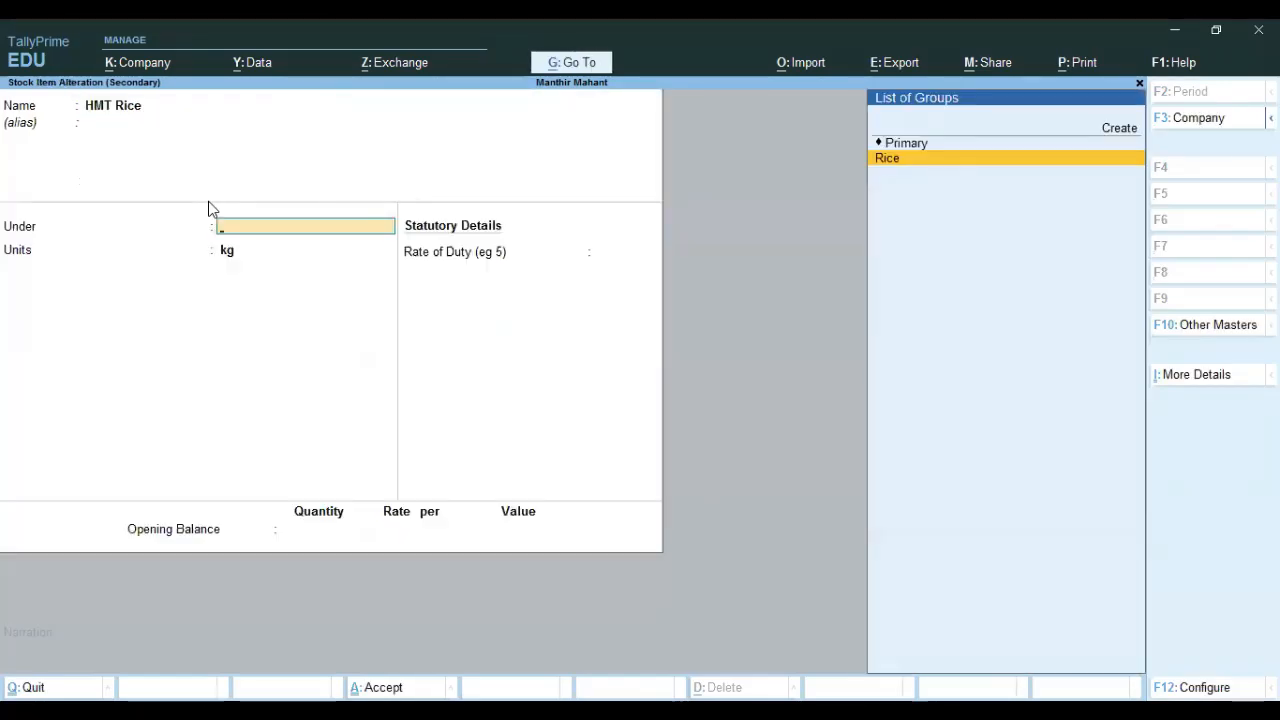
key("ctrl+Return")
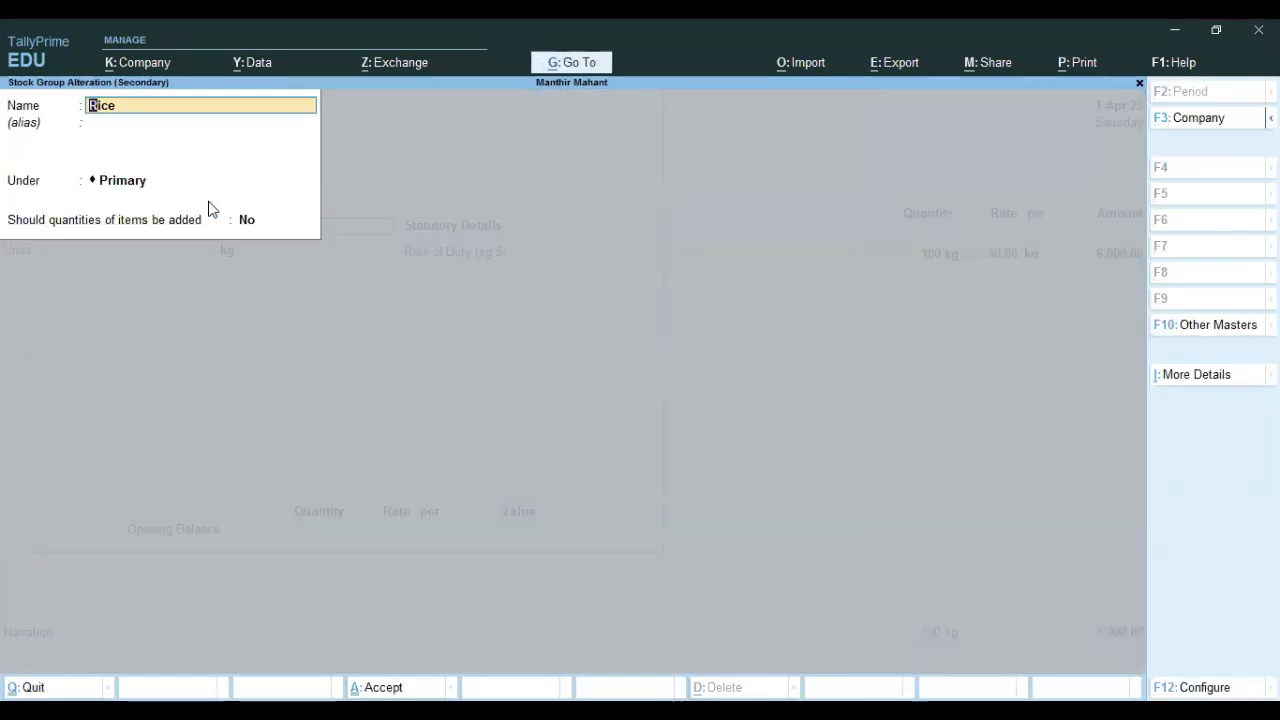
key("Escape")
key("Escape")
key("Return")
key("Return")
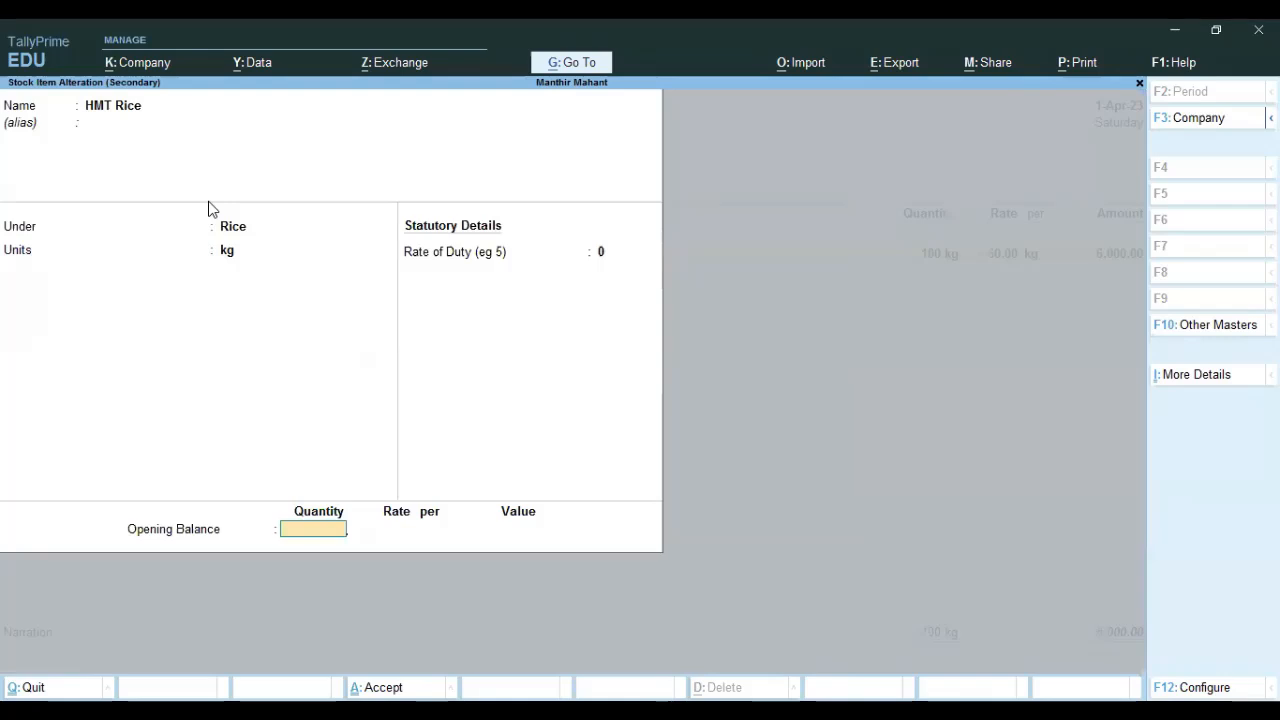
left_click(233, 262)
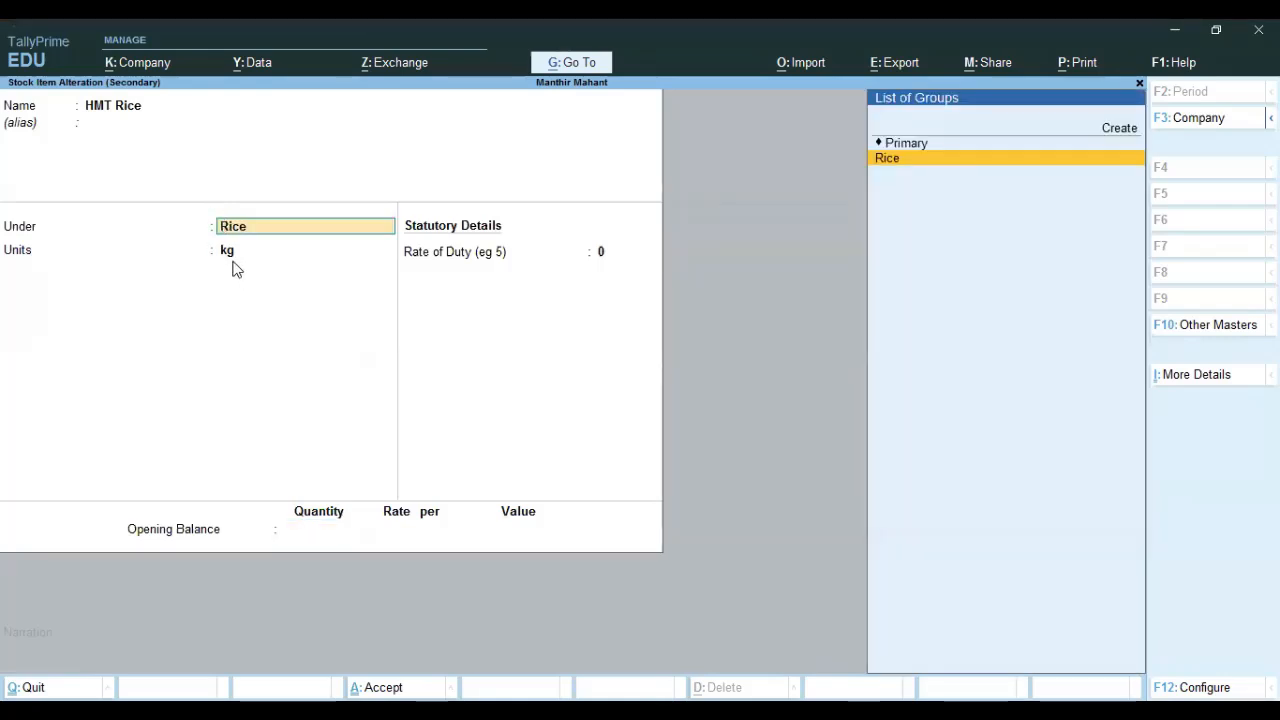
key("BackSpace")
key("Escape")
Accept Purchase No. 3 unchanged at 100 kg × 60.00, totalling 6,000.
key("Return")
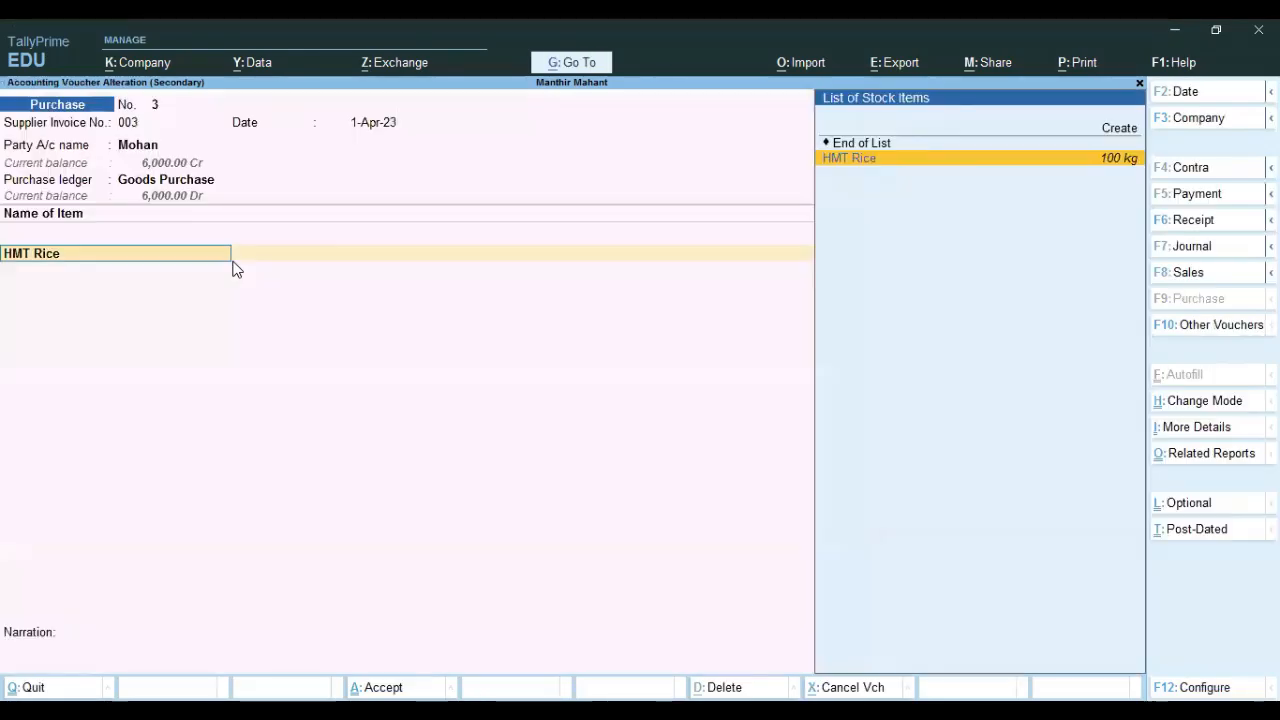
key("Return")
key("Return")
key("Return")
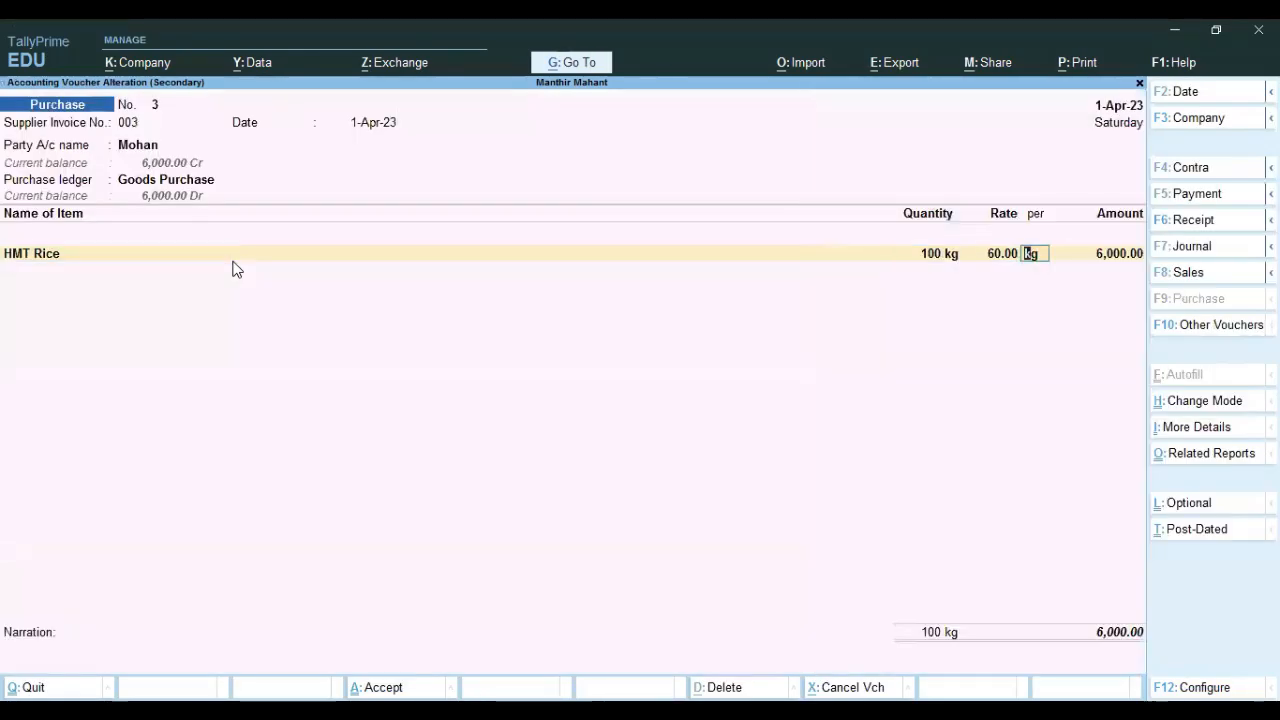
key("ctrl+a")
key("Escape")
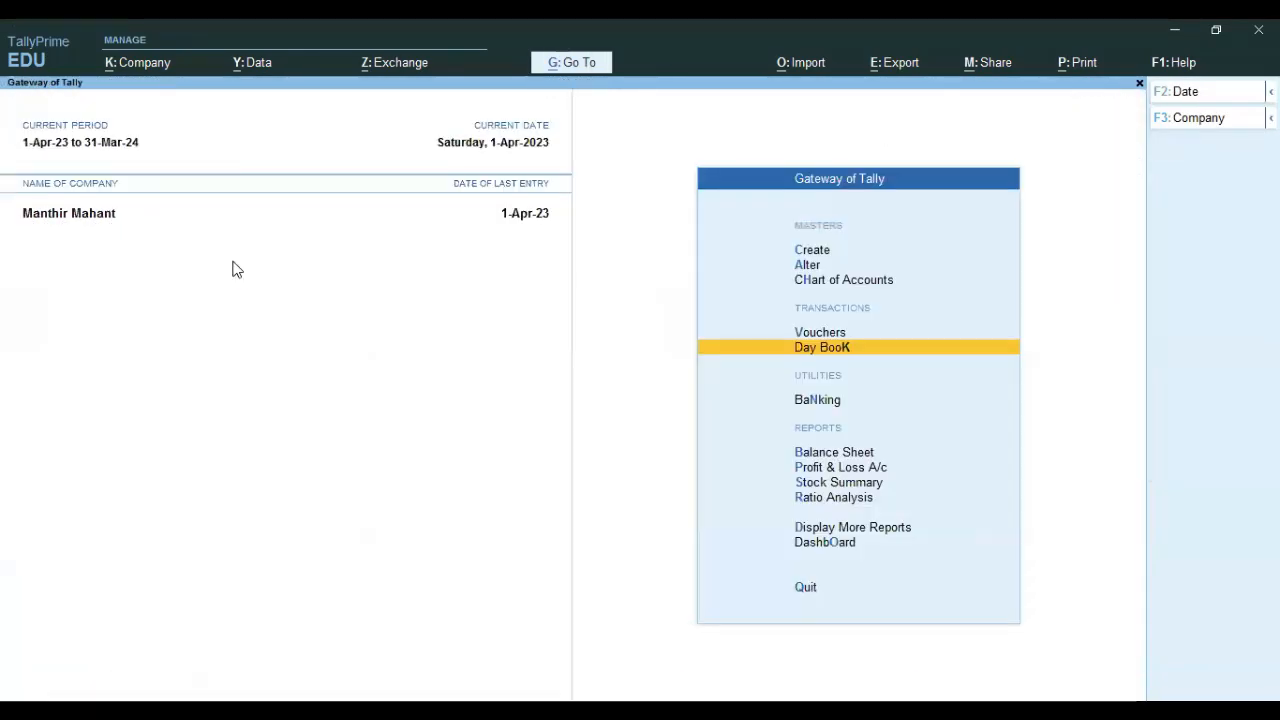
key("v")
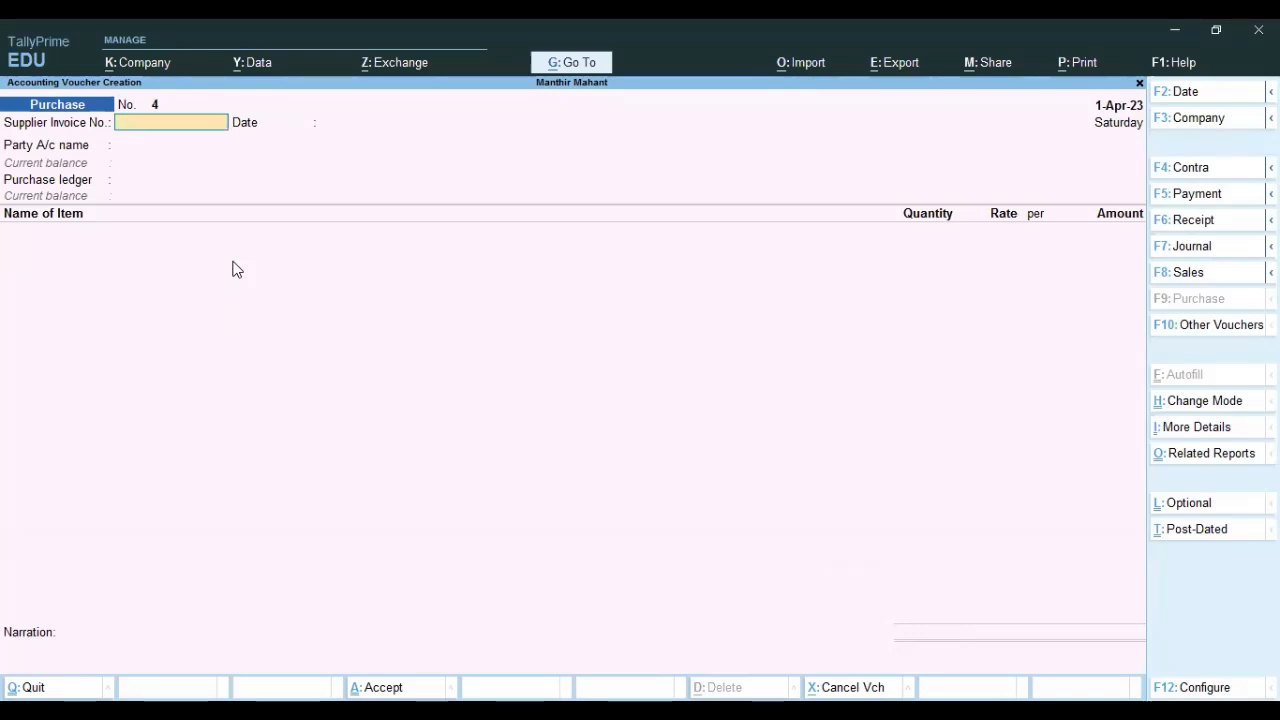
Switch the new voucher to Sales voucher No. 1 with F8.
key("F8")
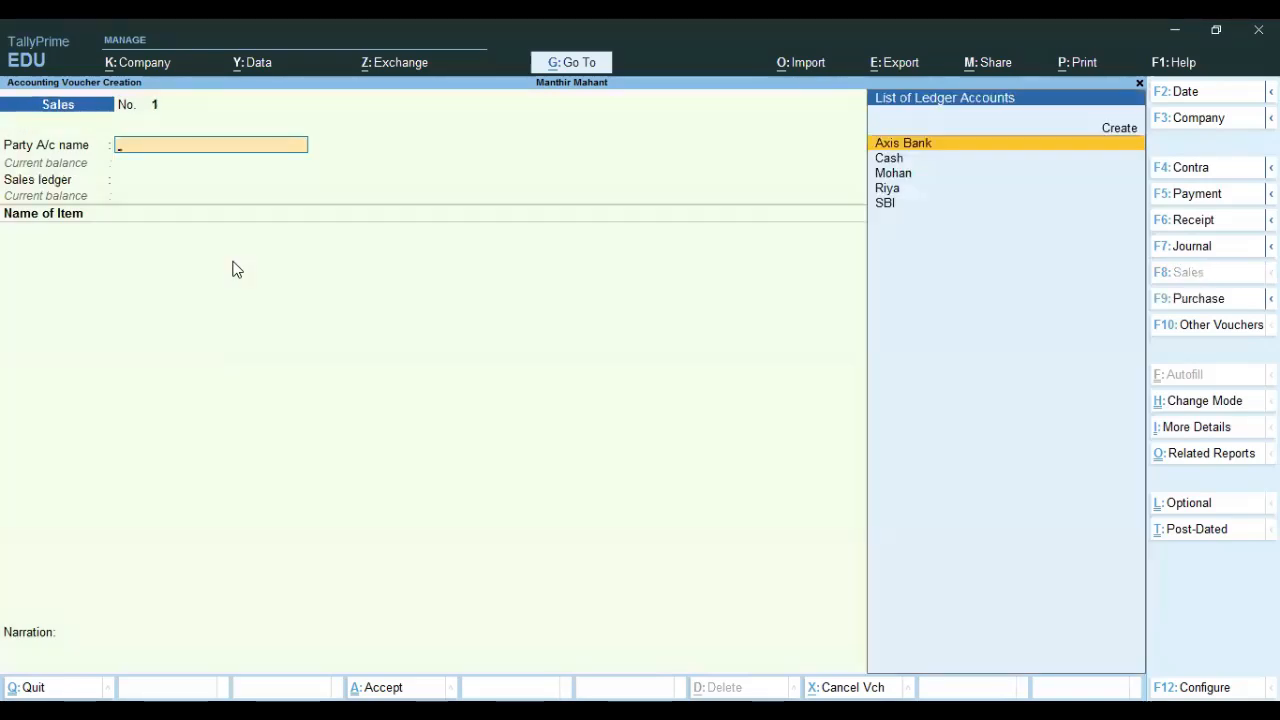
Choose the customer as the party after reviewing her ledger, leaving dispatch details blank.
key("Down")
key("Down")
key("Down")
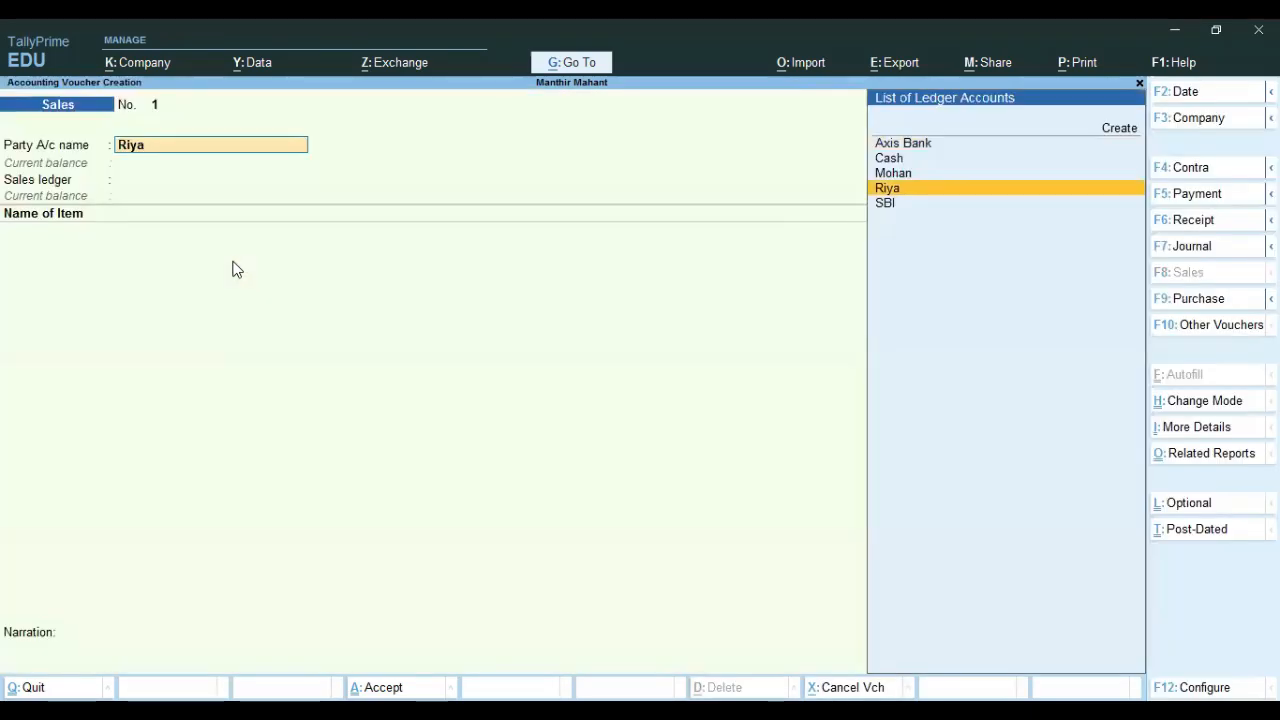
key("ctrl+Return")
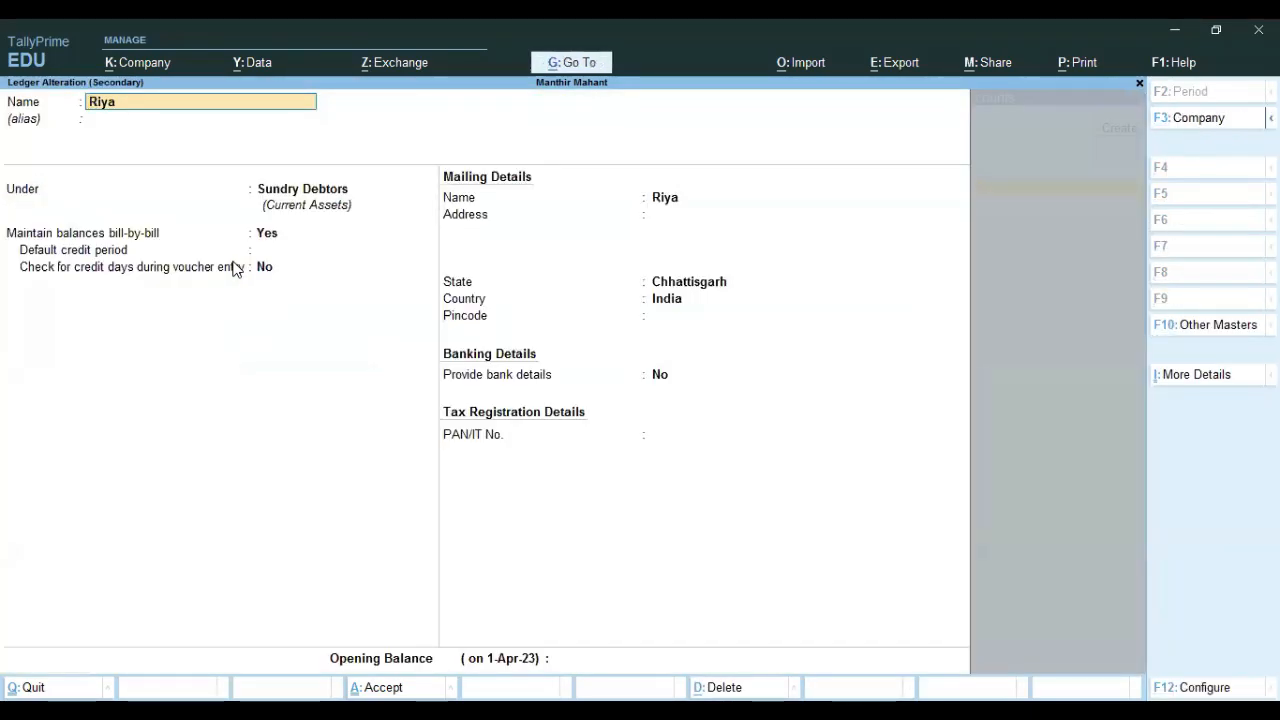
key("BackSpace")
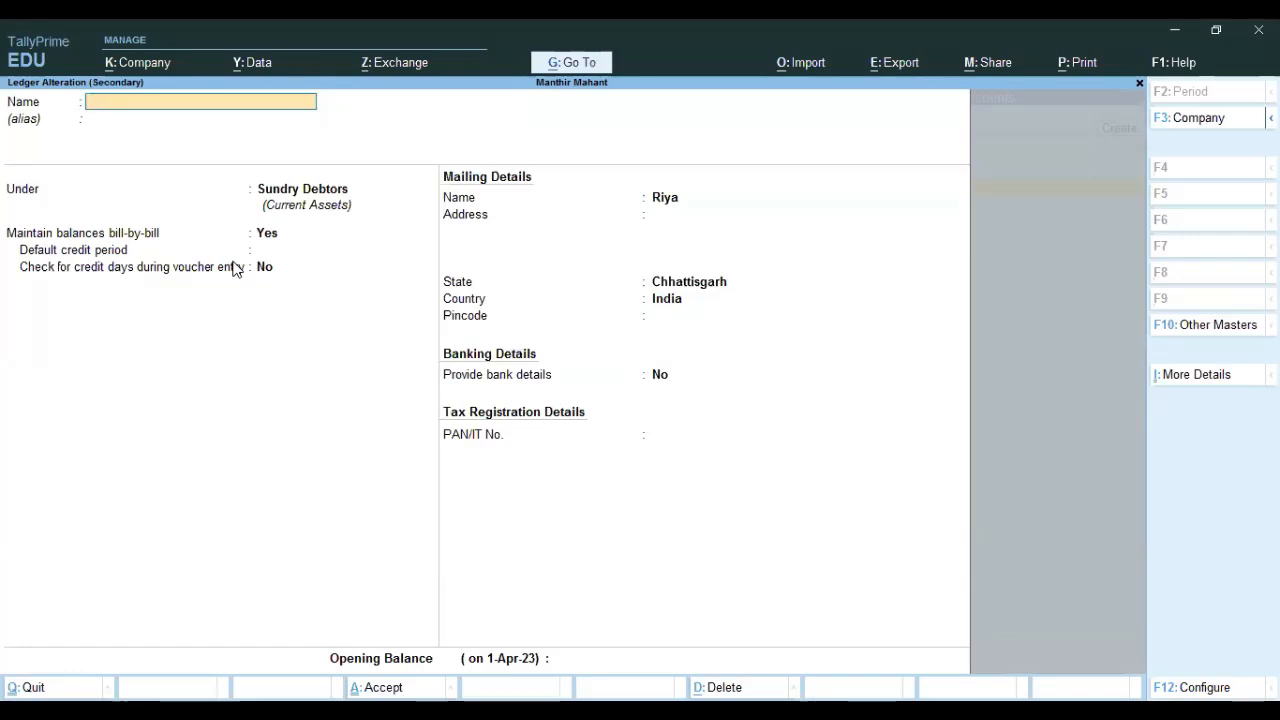
key("Escape")
key("y")
key("Return")
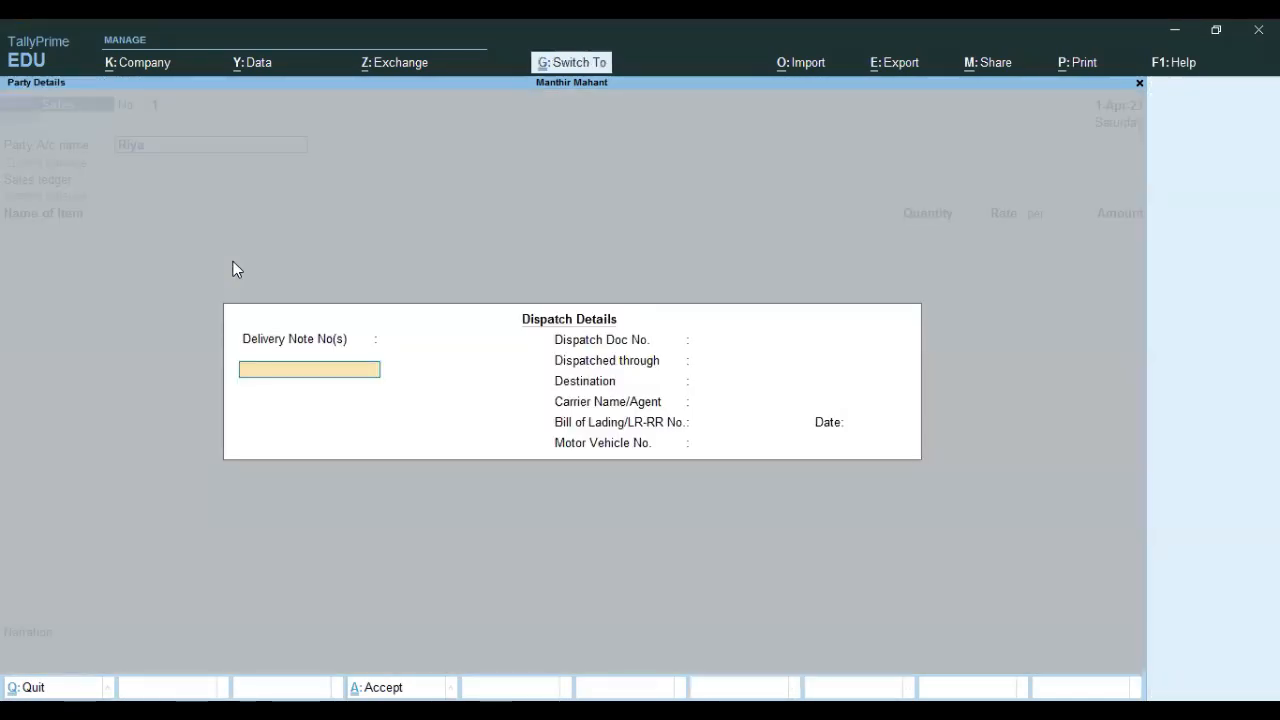
key("ctrl+a")
key("ctrl+a")
Create a 'Rice Sales' ledger under the Sales group as the sales account.
key("Return")
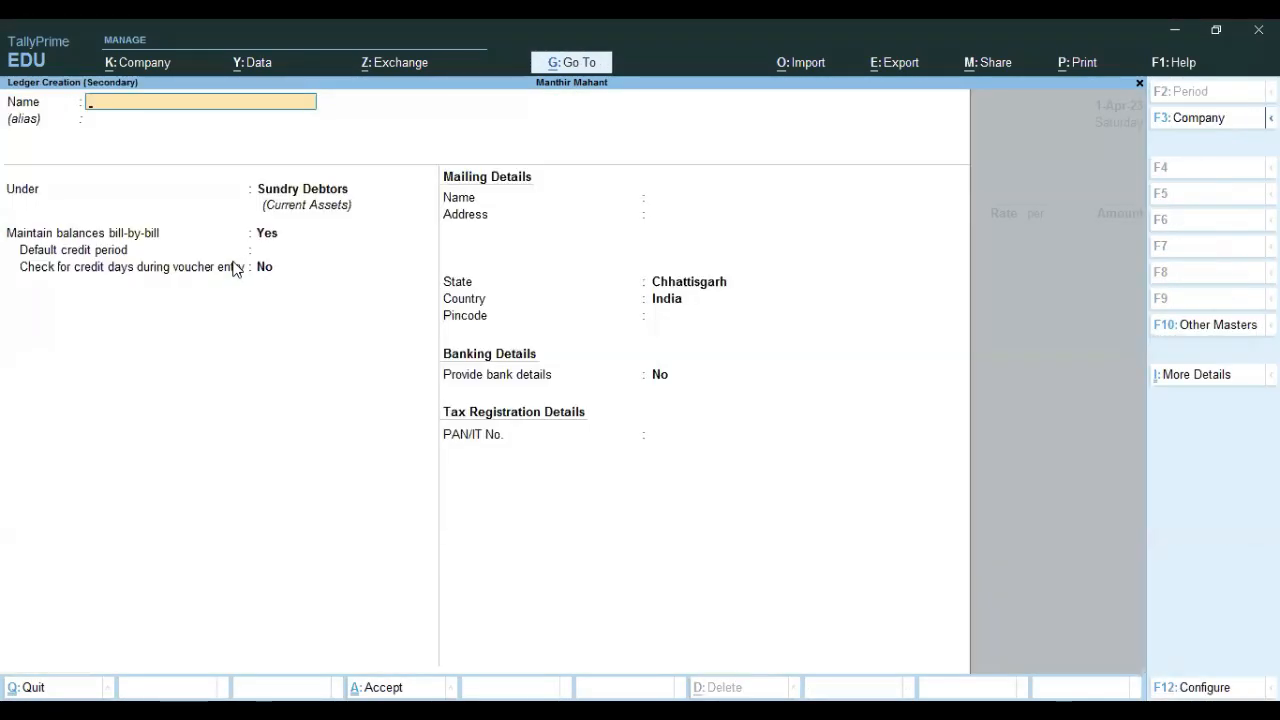
type("R")
type("BC")
key("BackSpace")
key("BackSpace")
type("ice Sales")
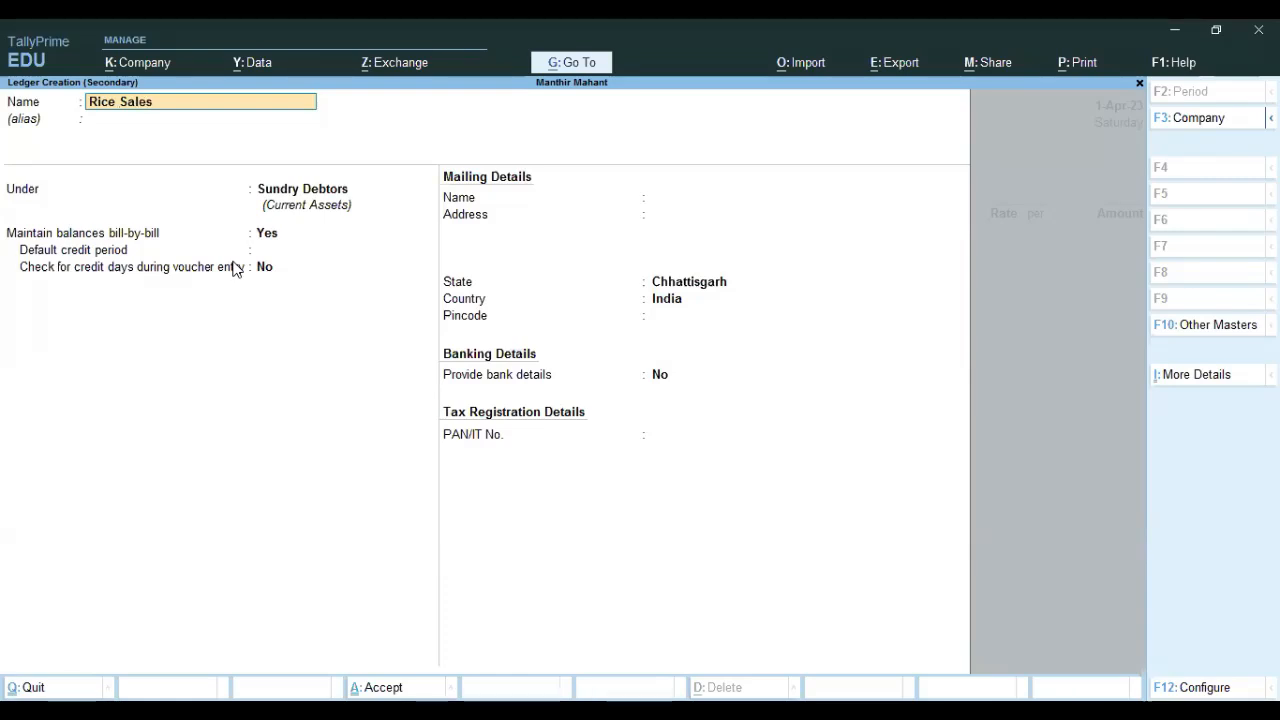
key("Return")
key("Return")
type("Sa")
key("Return")
key("Return")
key("Return")
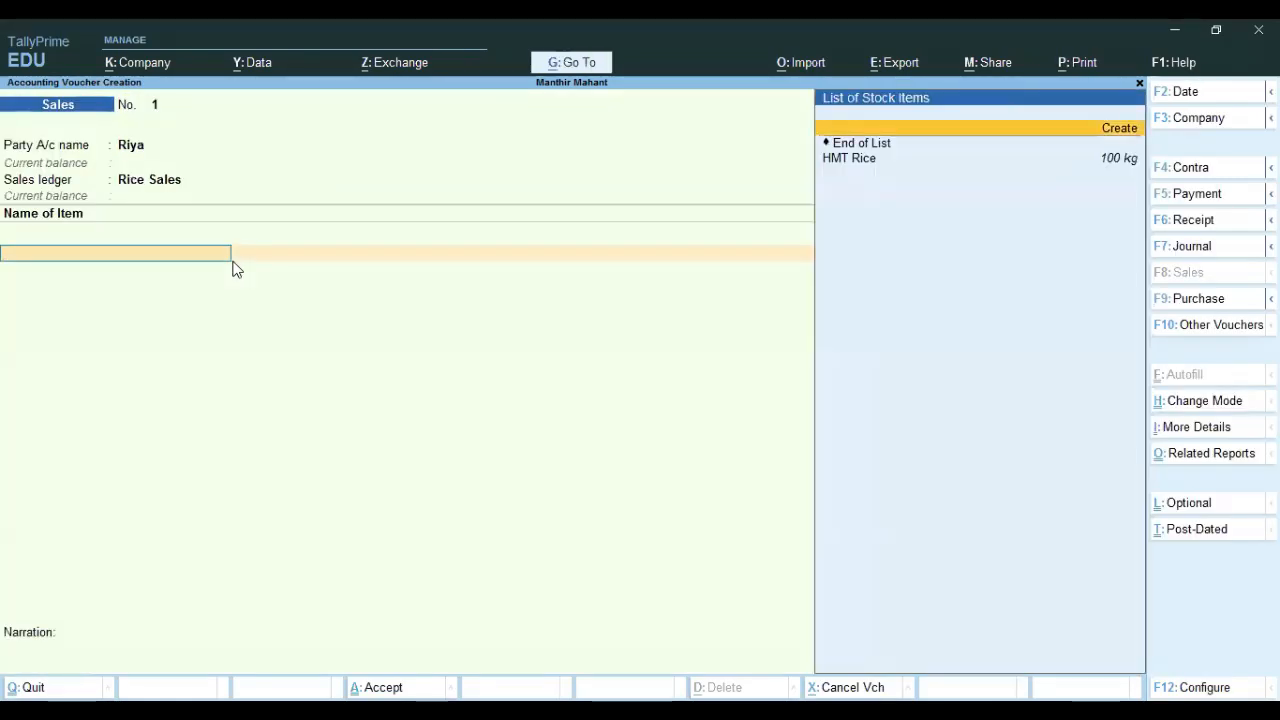
Sell 30 kg HMT Rice at 70 per kg (2,100.00) with bill-wise details, and save.
key("Down")
key("Down")
key("Return")
type("30")
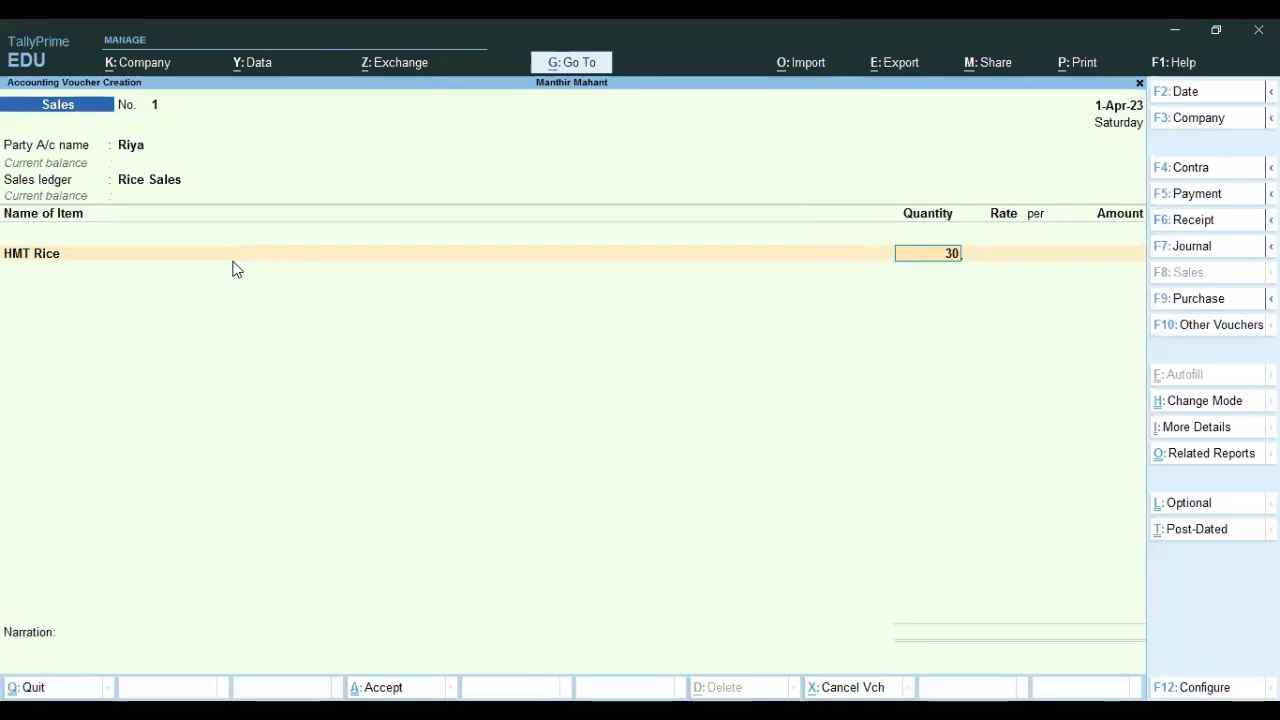
key("Return")
type("70")
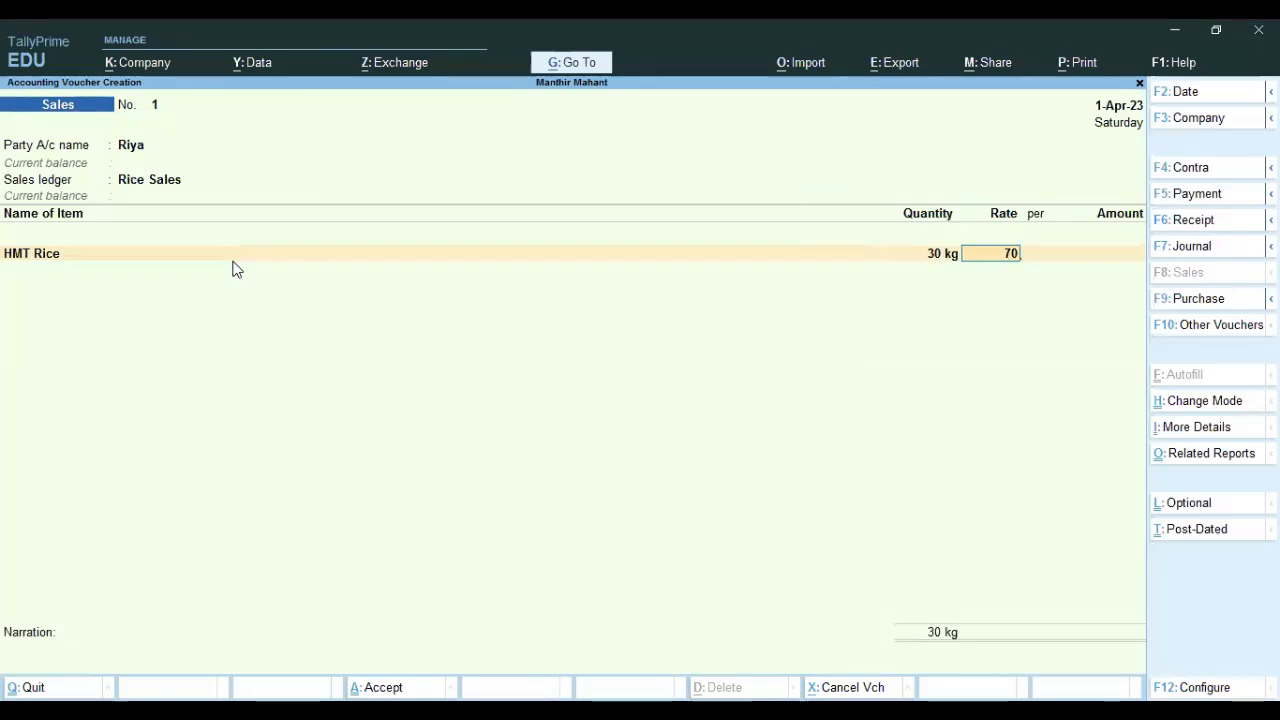
key("Return")
key("Return")
key("Return")
key("Return")
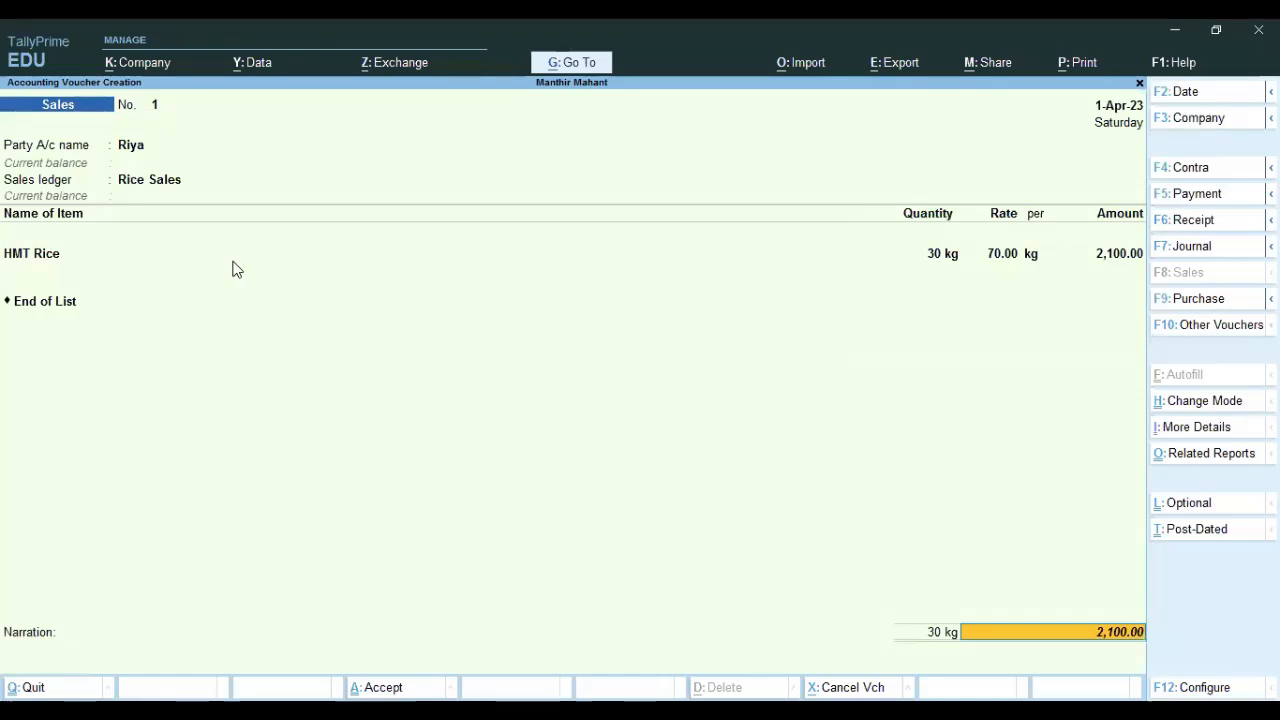
key("Return")
key("Return")
key("Return")
key("Return")
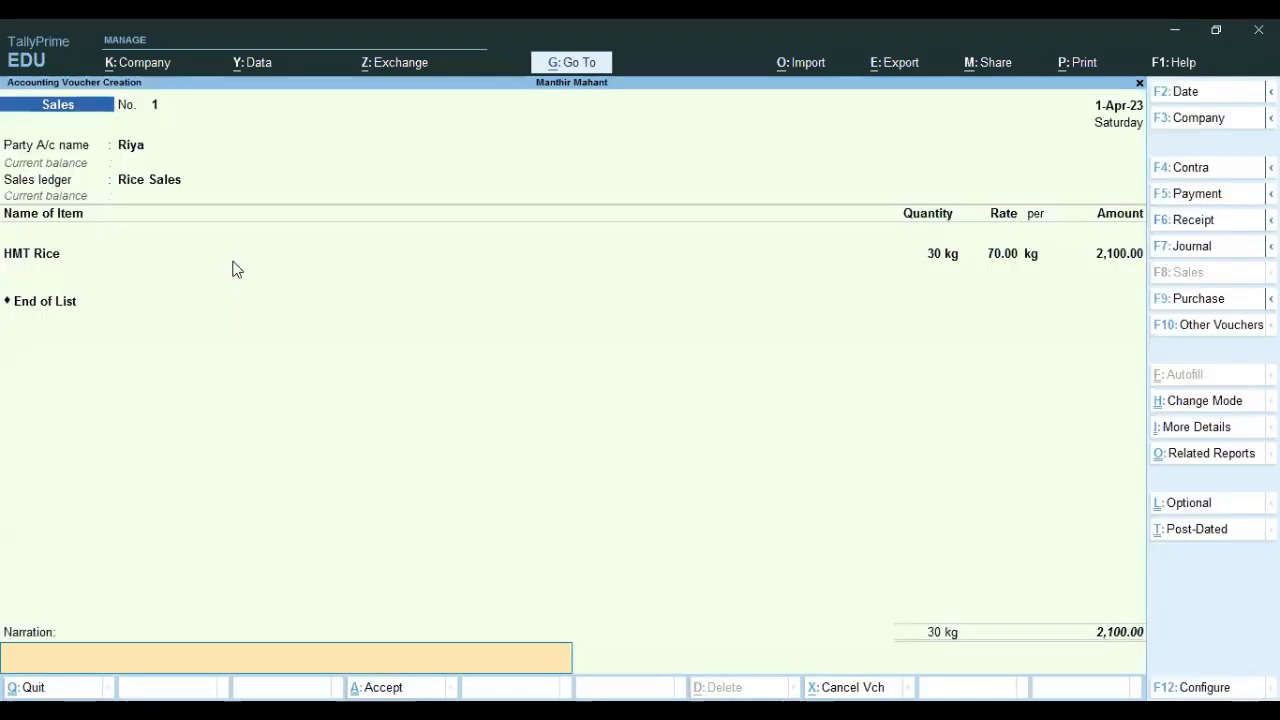
key("Return")
key("Return")
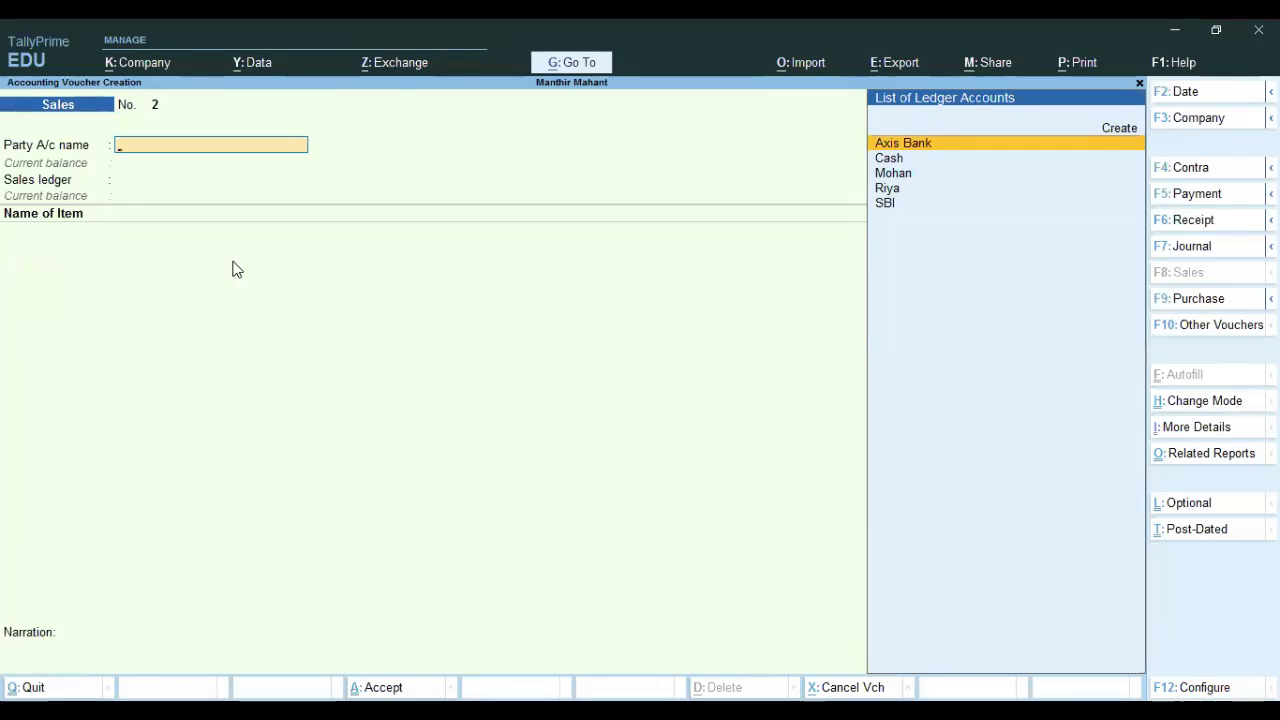
key("Escape")
Delete the supplier's Purchase voucher No. 3 from the Day Book.
key("Return")
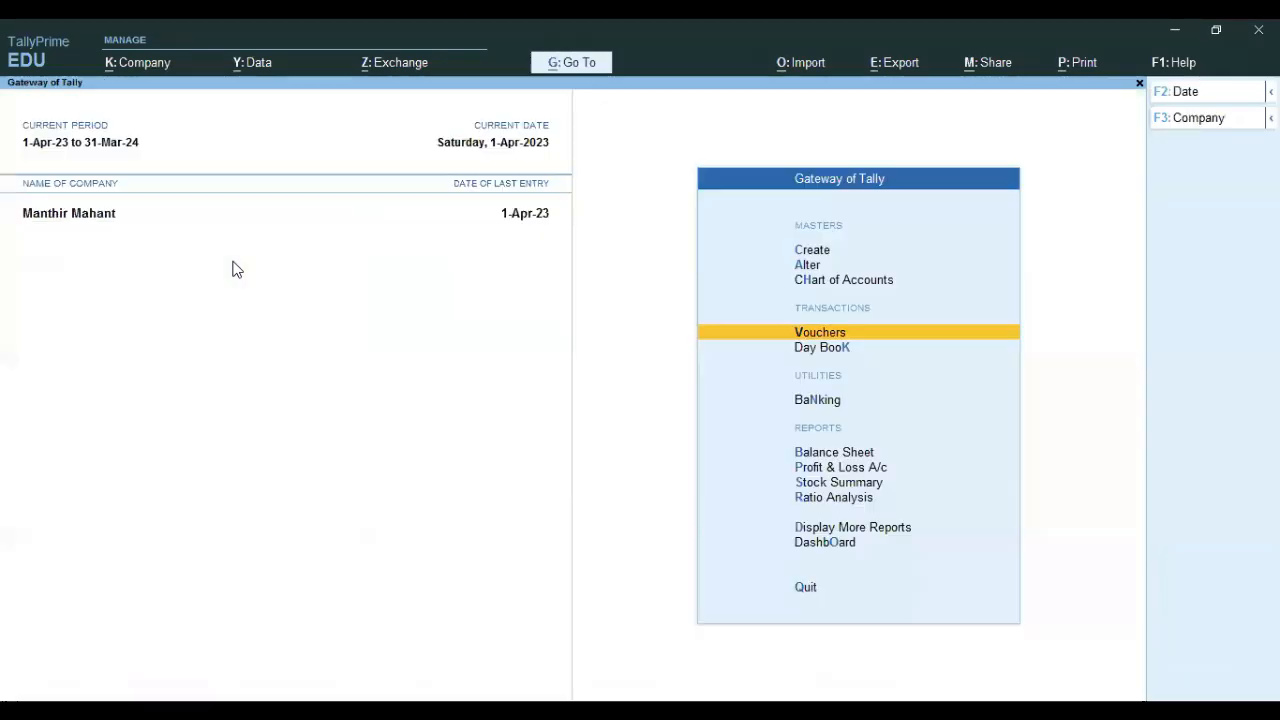
key("Down")
key("Return")
key("Down")
key("Down")
key("Down")
key("Down")
key("Down")
key("Down")
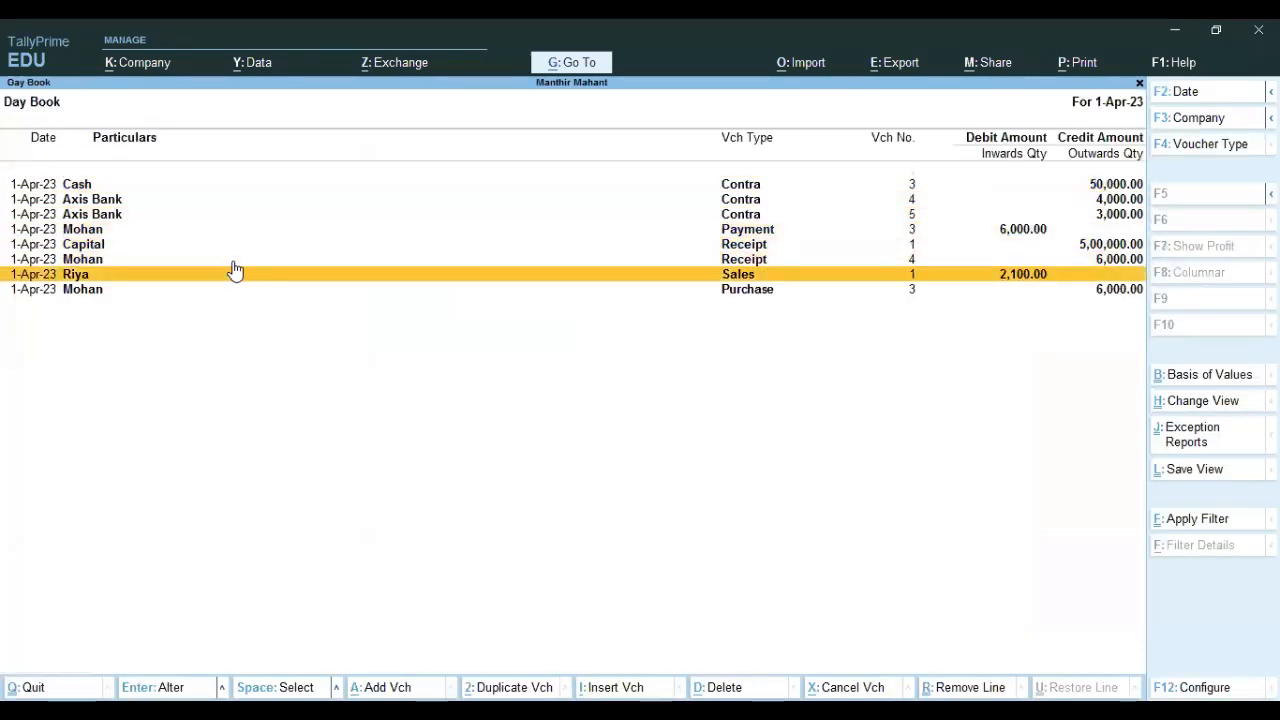
key("Down")
key("Return")
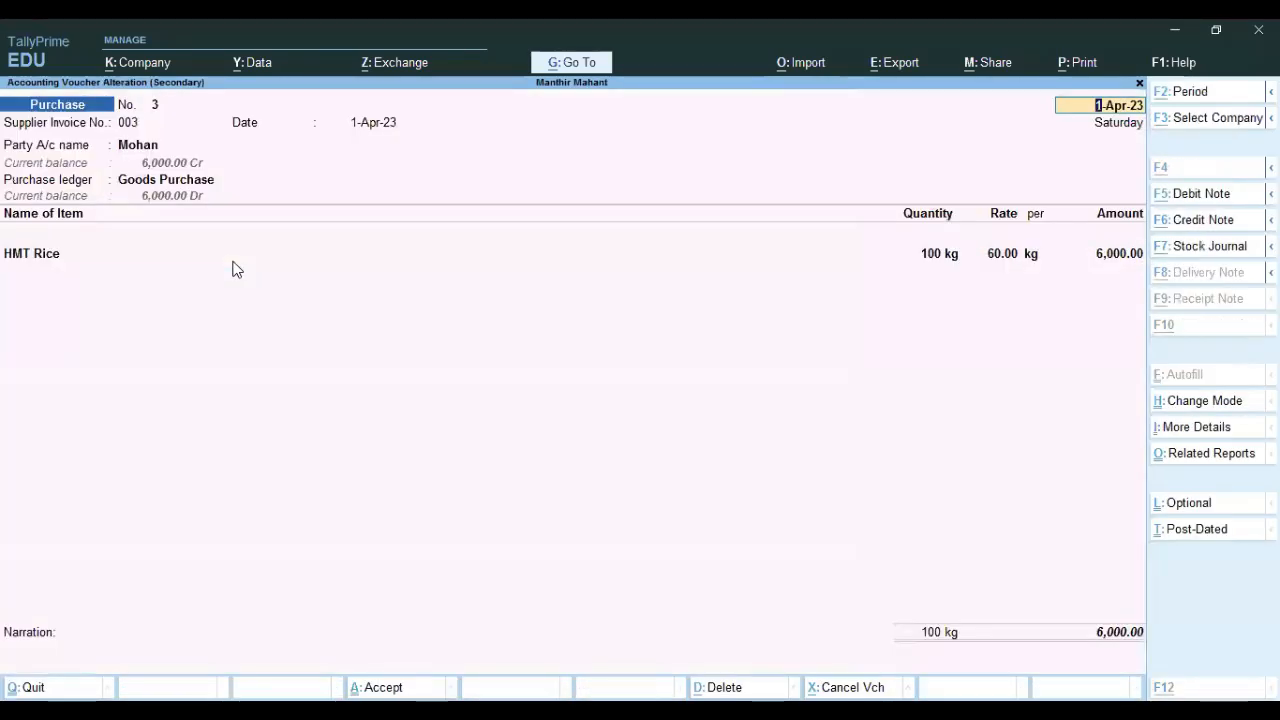
key("alt+d")
key("y")
Delete Sales voucher No. 1 and Payment voucher No. 3, then close the Day Book.
key("alt+d")
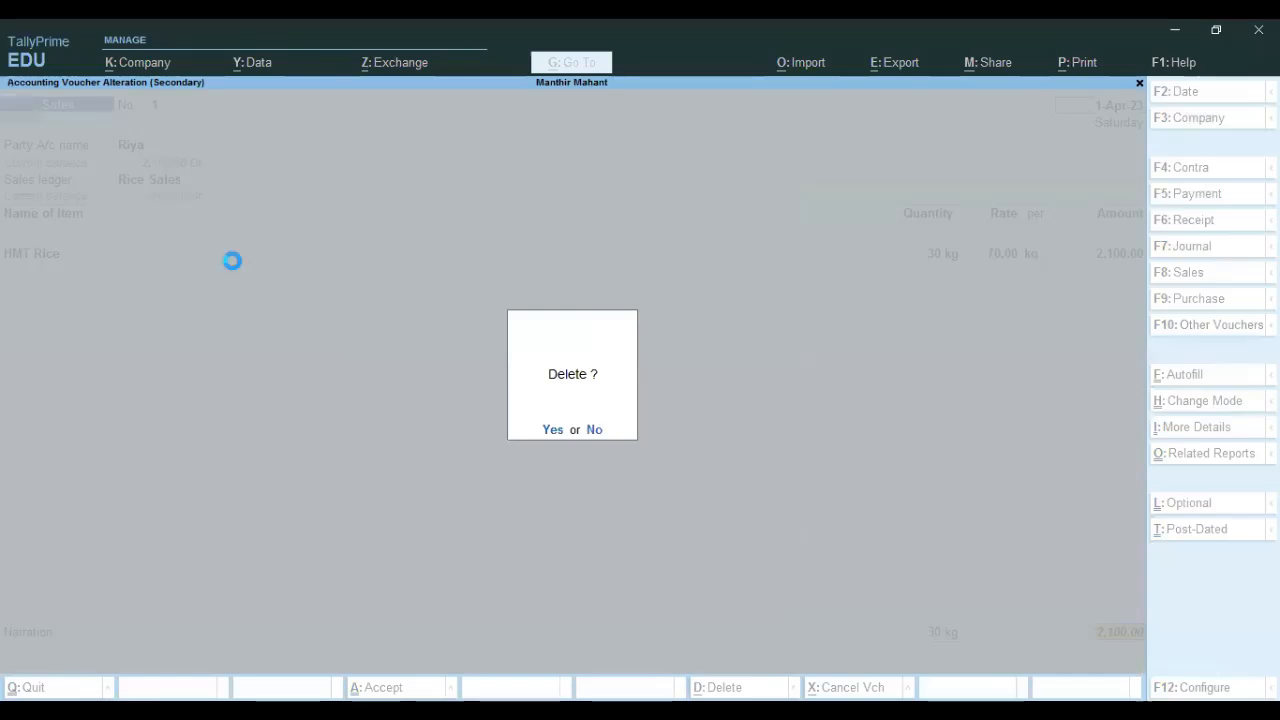
key("y")
key("Up")
key("Up")
key("Return")
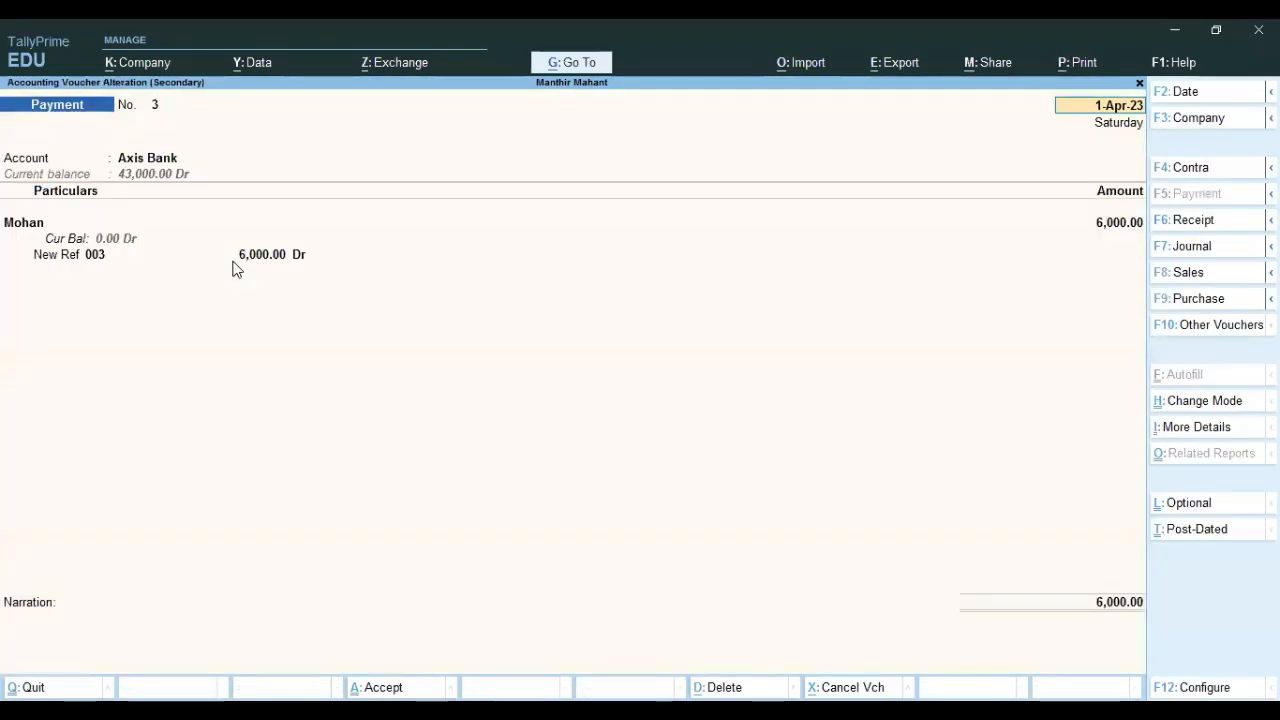
key("alt+d")
key("y")
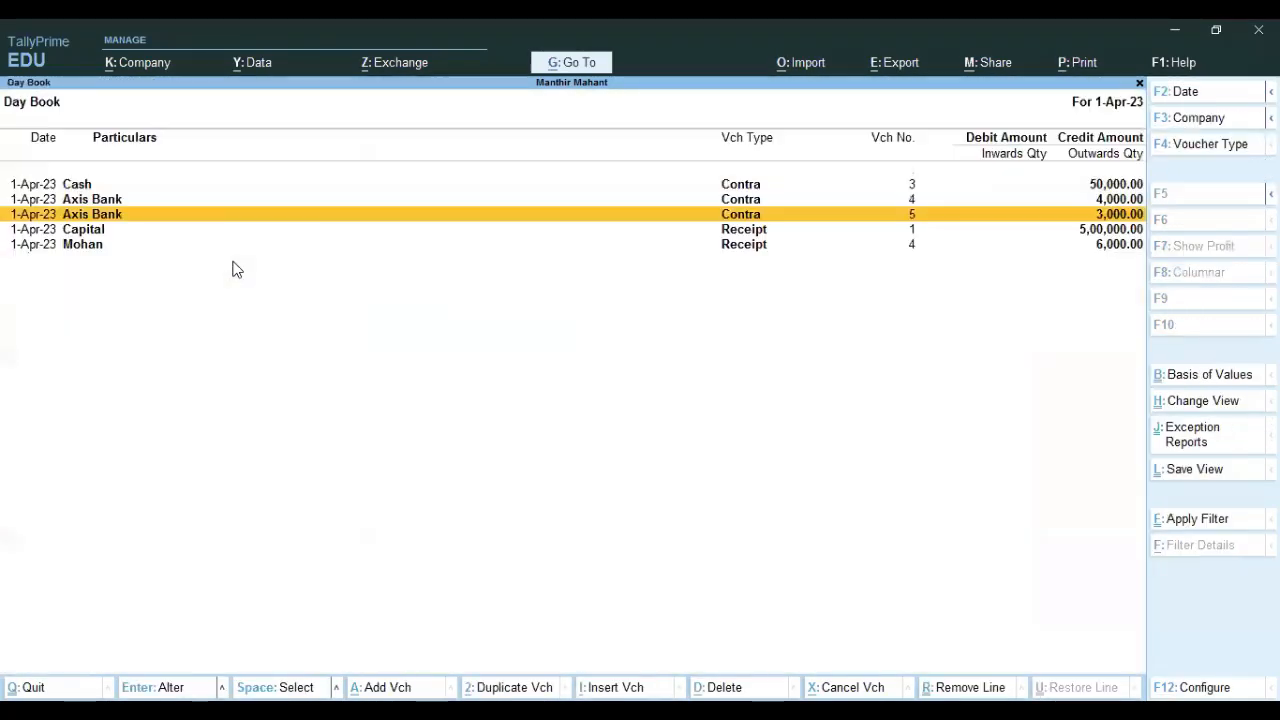
key("Escape")
key("Down")
Delete the supplier's 6,000 Receipt No. 4 via Balance Sheet > Current Liabilities > Sundry Creditors.
key("Up")
key("Up")
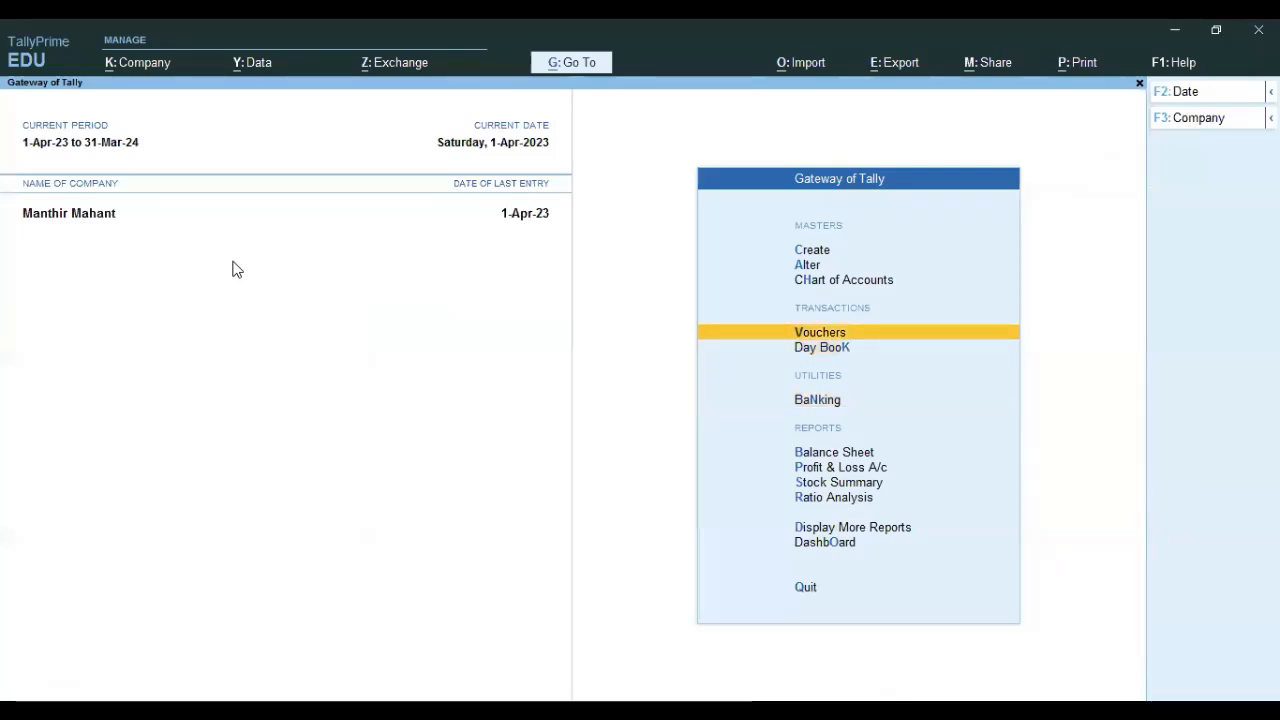
key("Down")
key("Down")
key("Down")
key("Return")
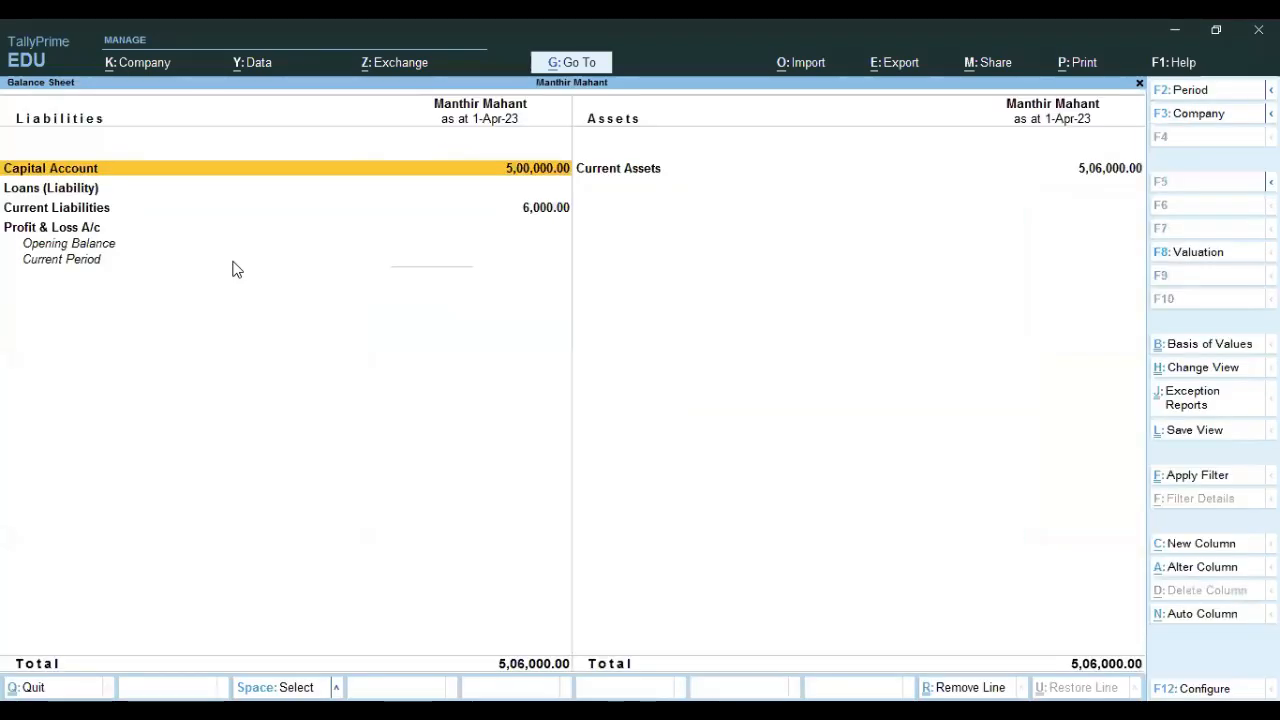
key("Down")
key("Down")
key("Return")
key("Return")
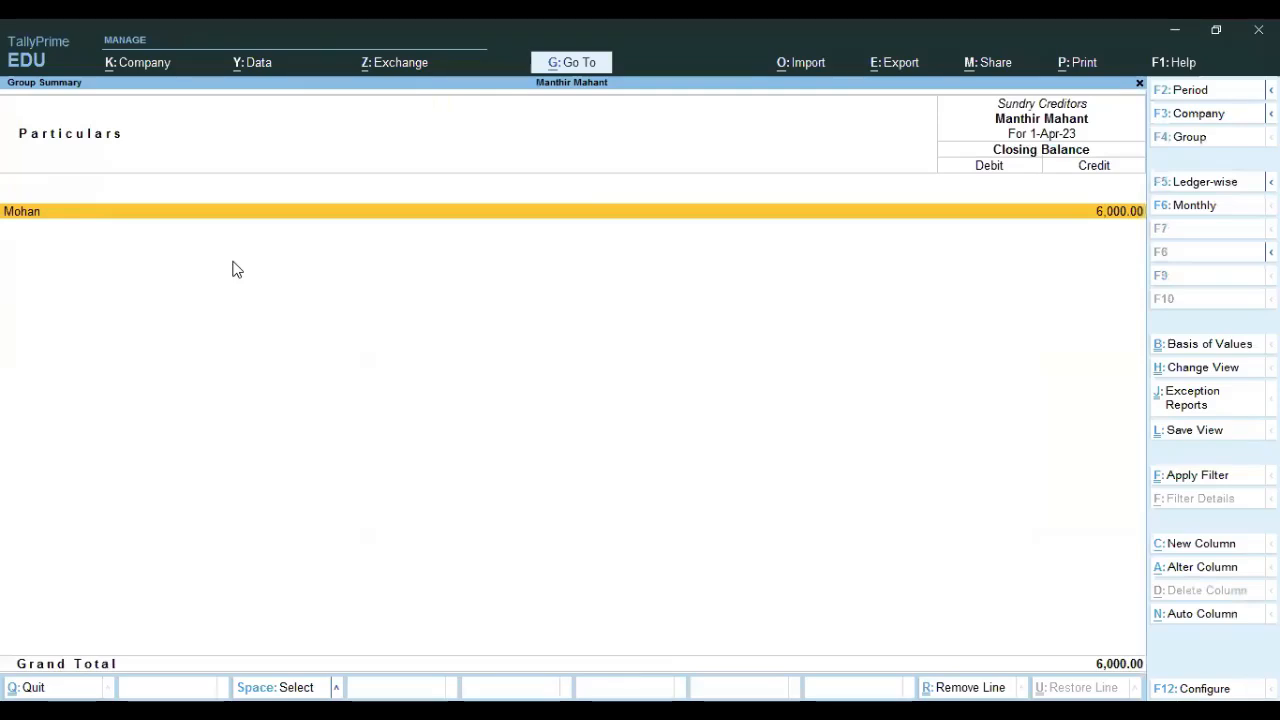
key("Return")
key("Return")
key("Return")
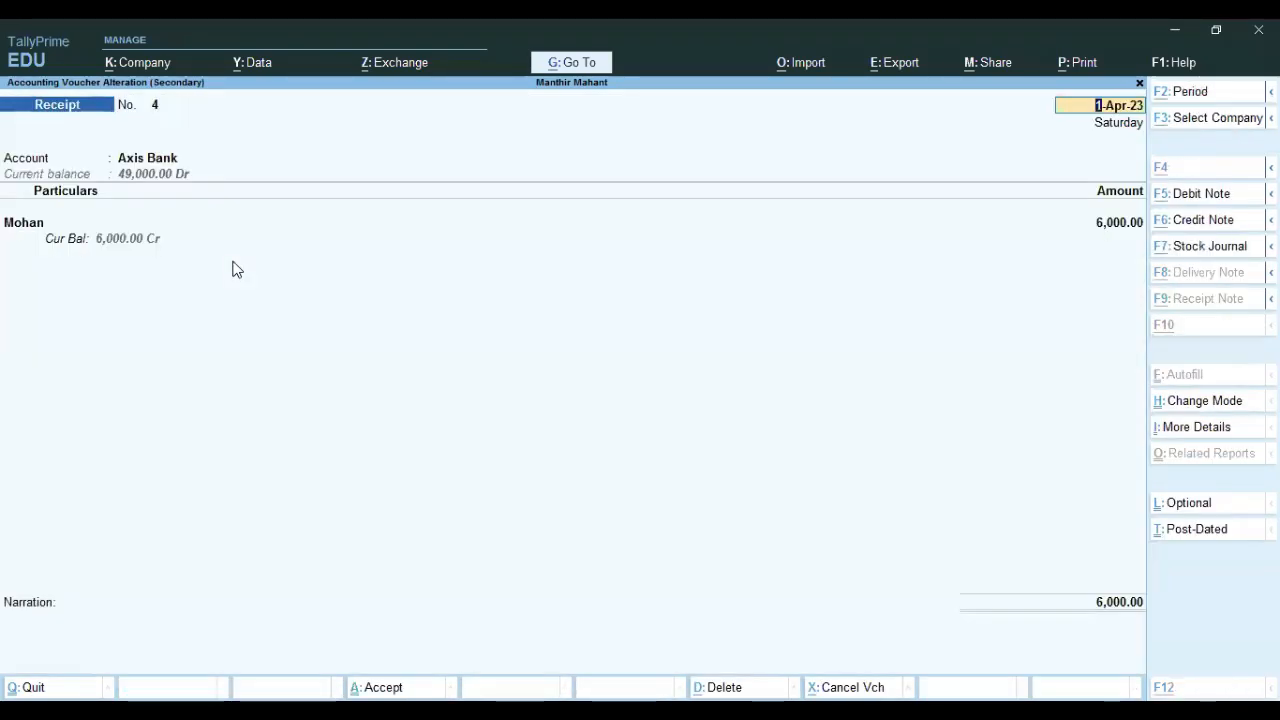
key("alt+d")
key("Return")
key("Escape")
key("Escape")
key("Escape")
key("Escape")
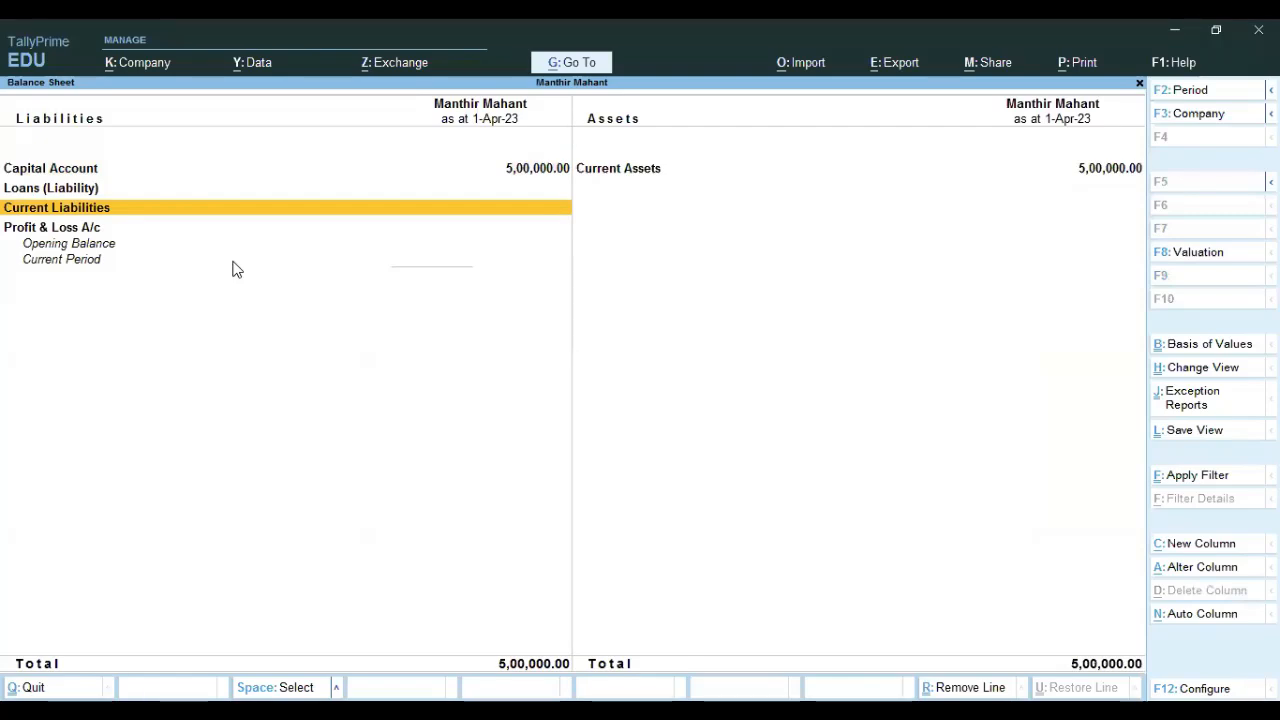
Check Current Liabilities and Current Assets, with the Balance Sheet now totalling 5,00,000.
key("Return")
key("Escape")
key("Right")
key("Return")
key("Down")
key("Down")
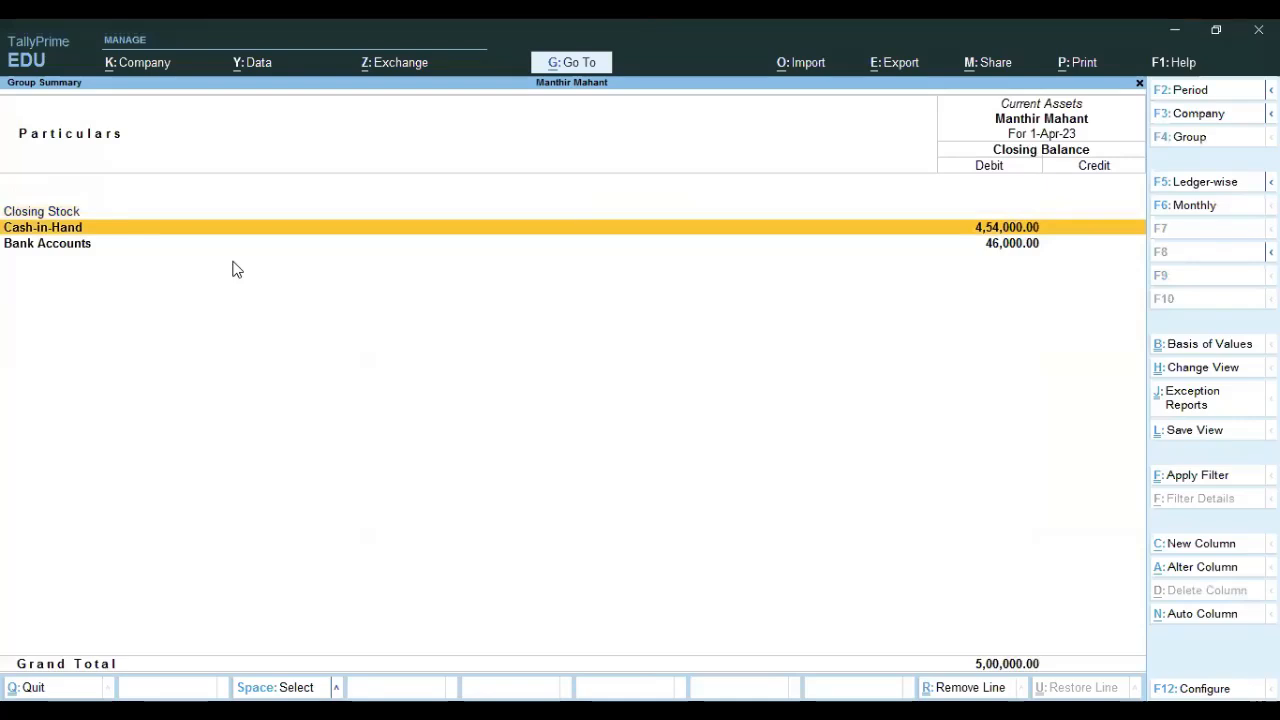
key("Escape")
key("Escape")
key("Up")
key("Up")
key("Up")
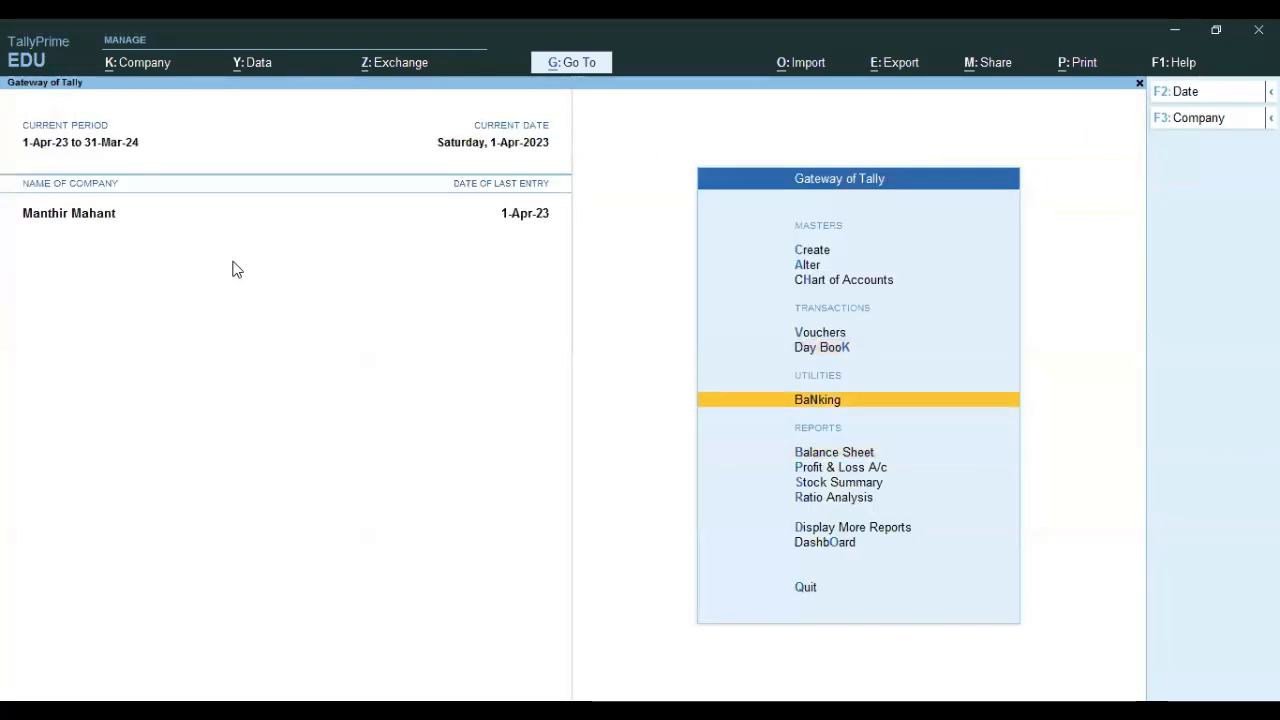
Start a Purchase voucher with the supplier's invoice number, the supplier as party, and the Goods Purchase ledger.
key("Return")
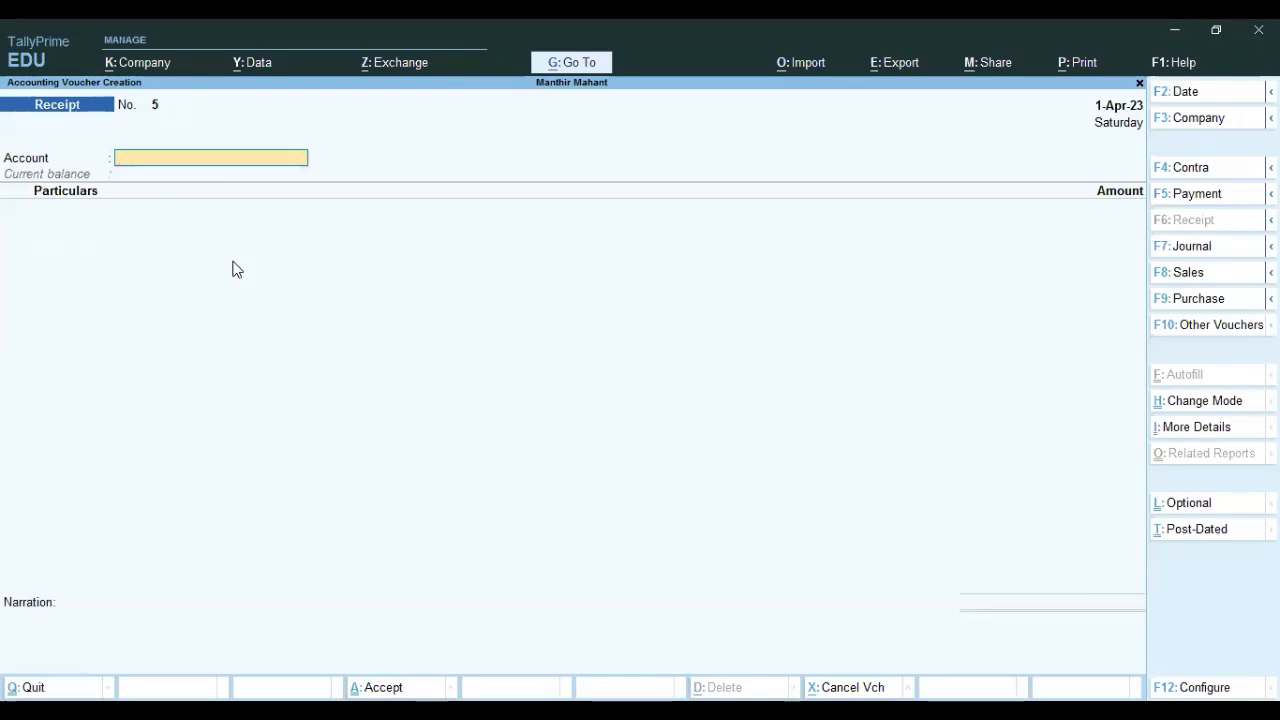
key("F9")
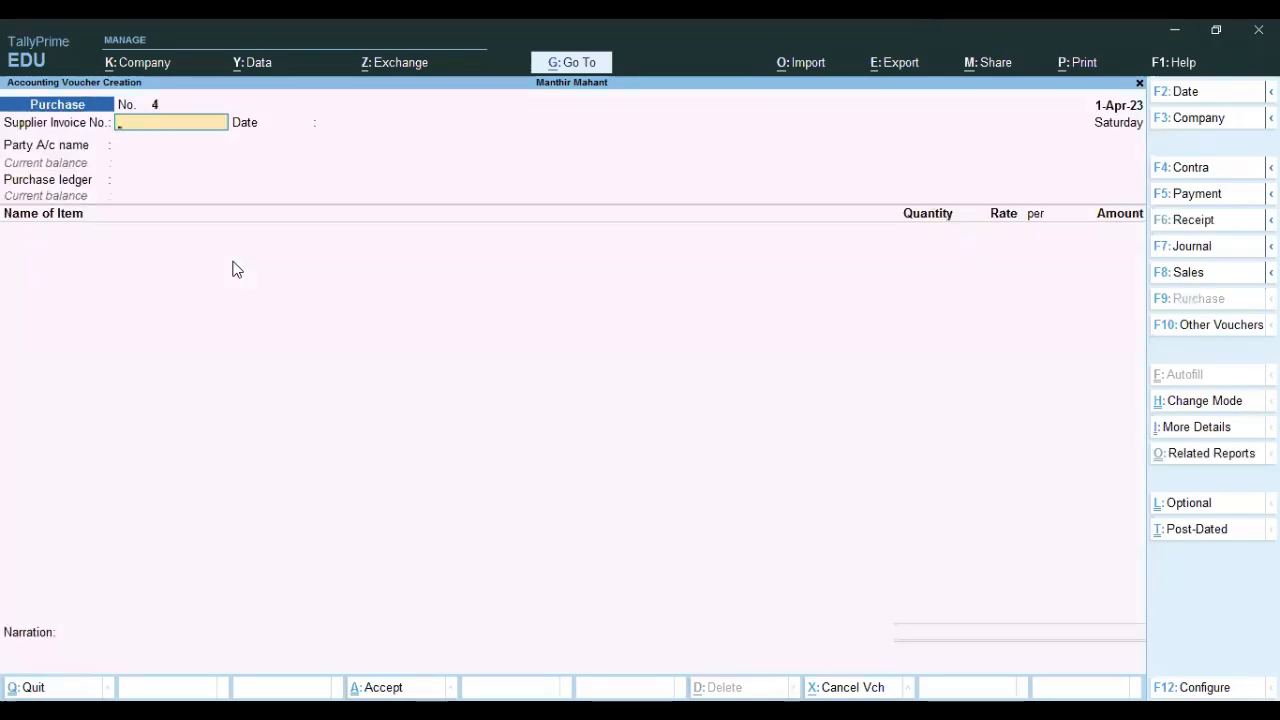
type("300")
key("Return")
key("Return")
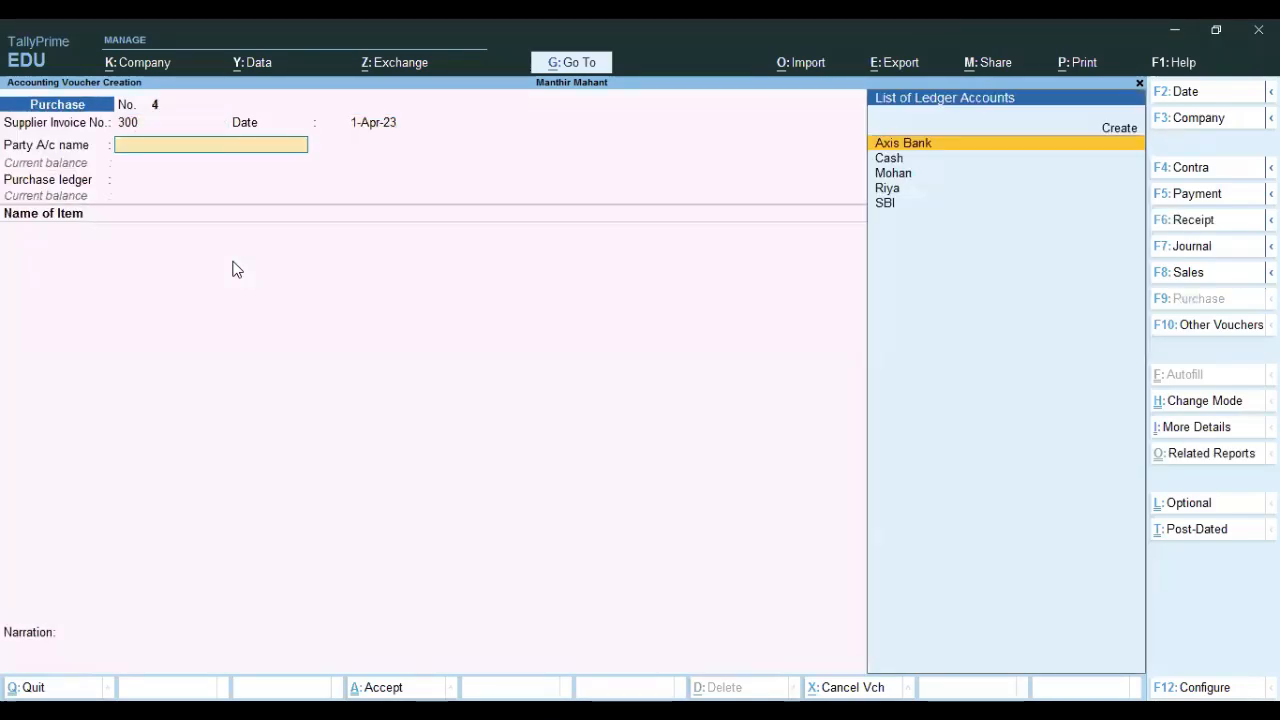
key("Down")
key("Down")
key("Return")
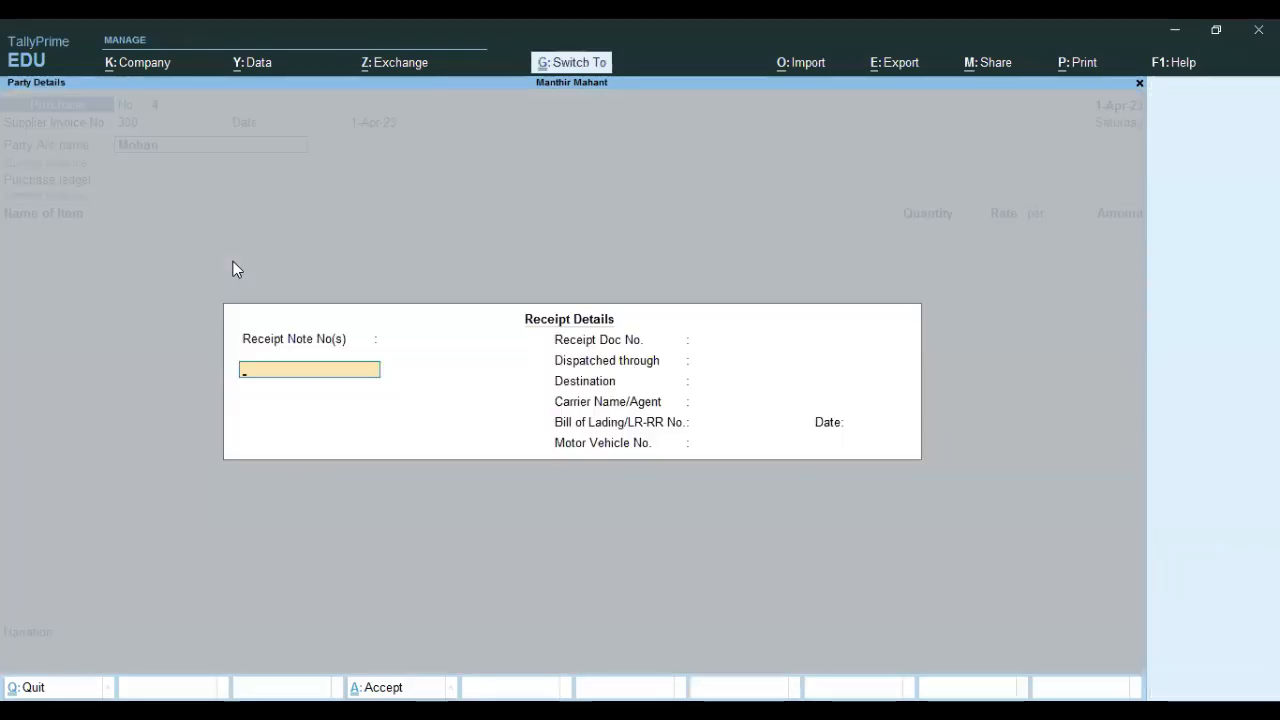
key("ctrl+a")
key("Return")
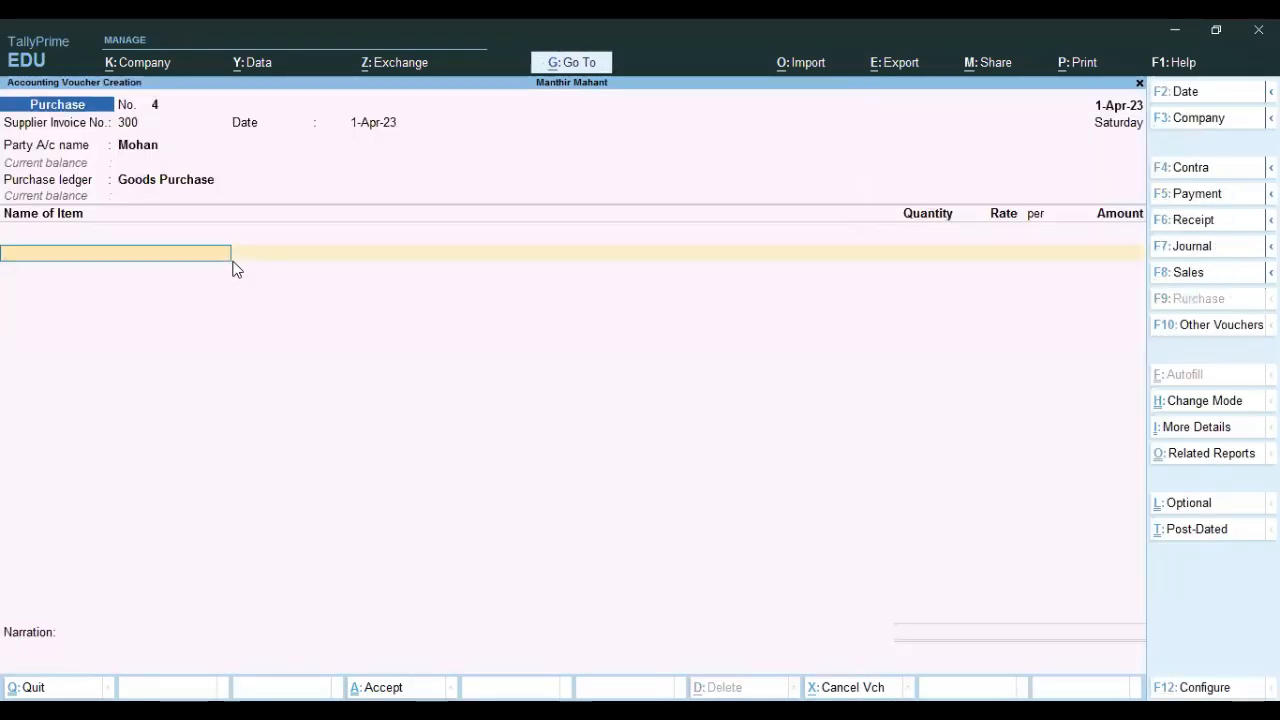
Add 100 kg HMT Rice at 60 per kg, totalling 6,000.00, then go to the bill-wise details.
key("Down")
key("Return")
type("100")
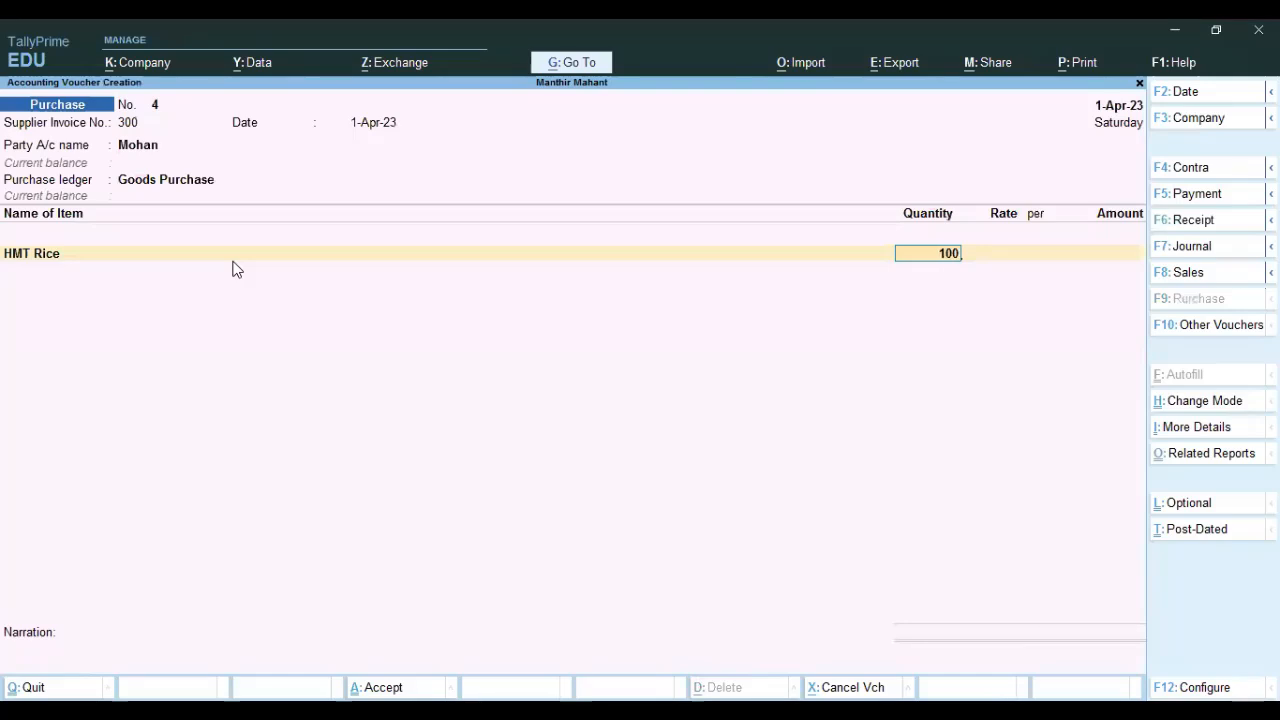
key("Return")
type("60")
key("Return")
key("Return")
key("Return")
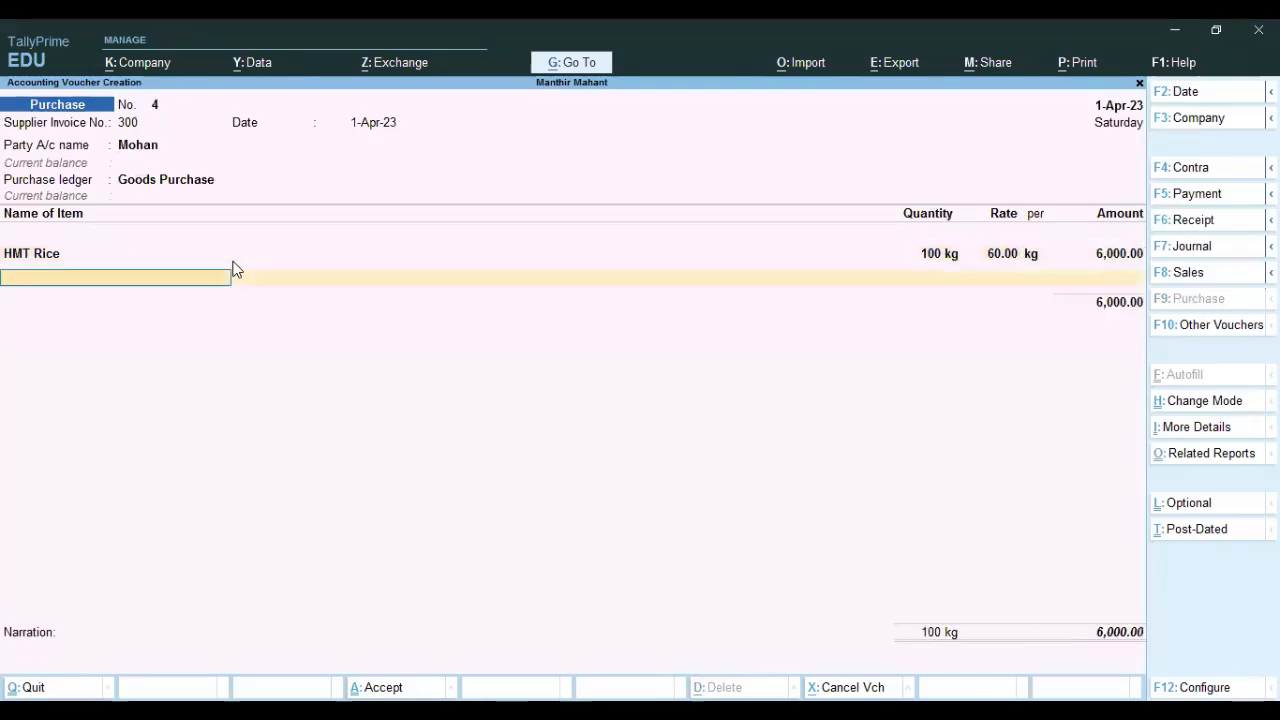
key("Return")
key("Return")
key("Return")
key("Return")
key("Return")
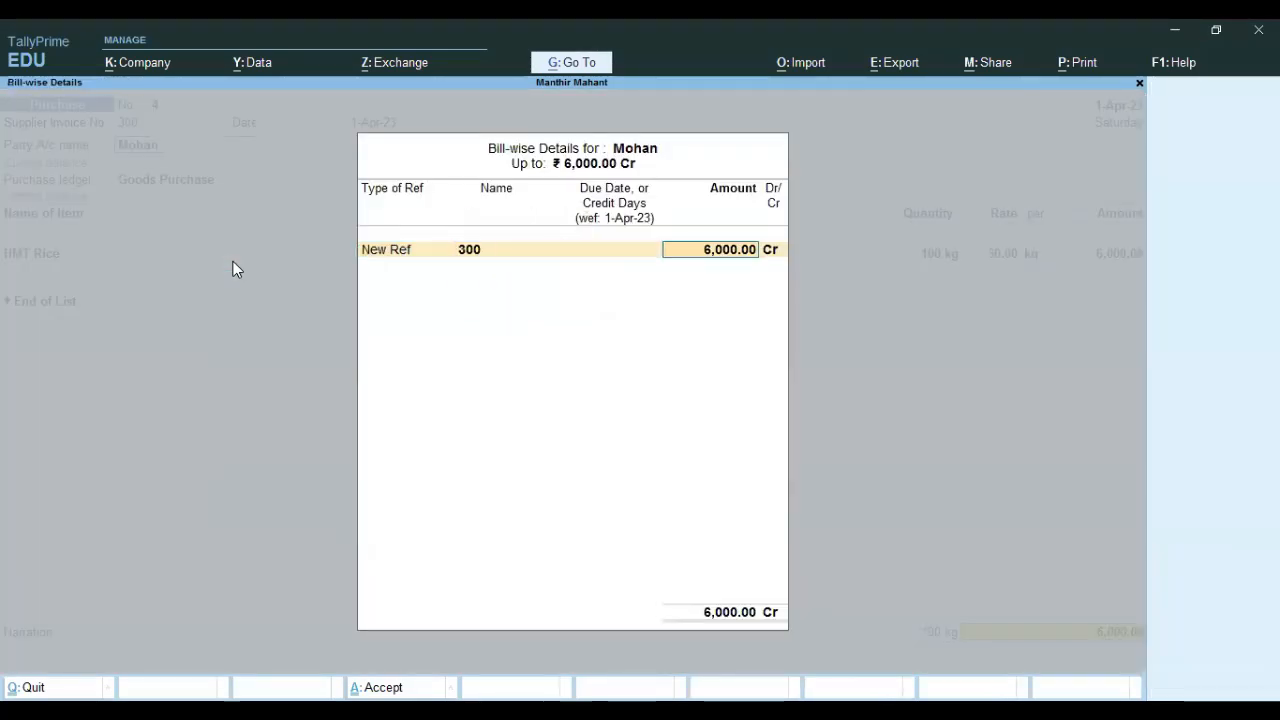
key("Return")
key("Return")
key("Return")
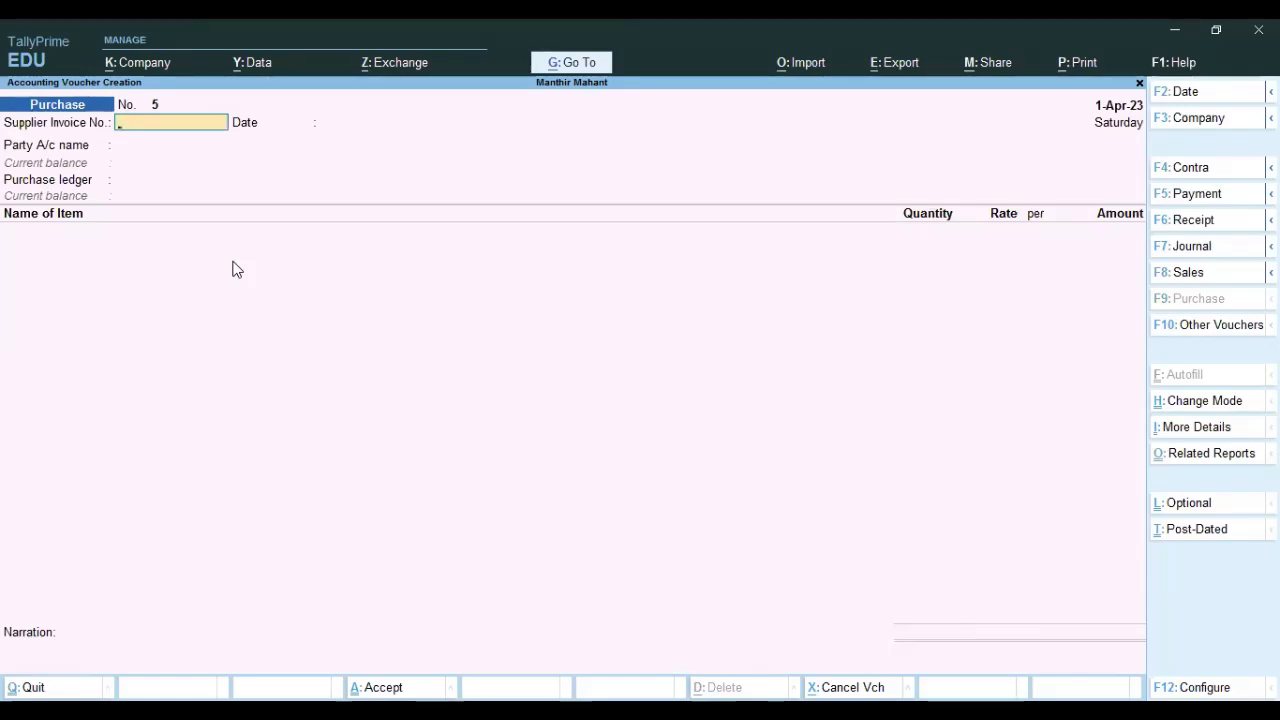
Reopen the rice purchase from the Day Book, record its bill reference, save it, and return to Gateway of Tally.
key("Escape")
key("Down")
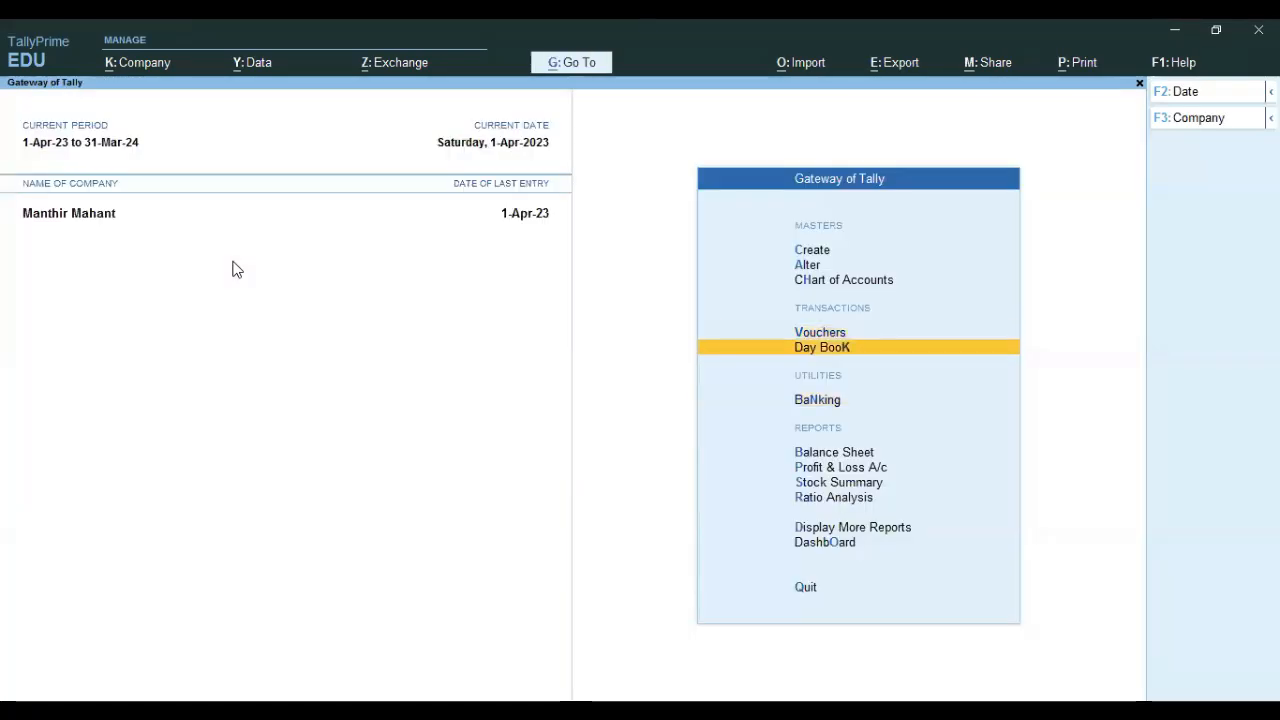
key("Return")
key("Down")
key("Down")
key("Down")
key("Down")
key("Return")
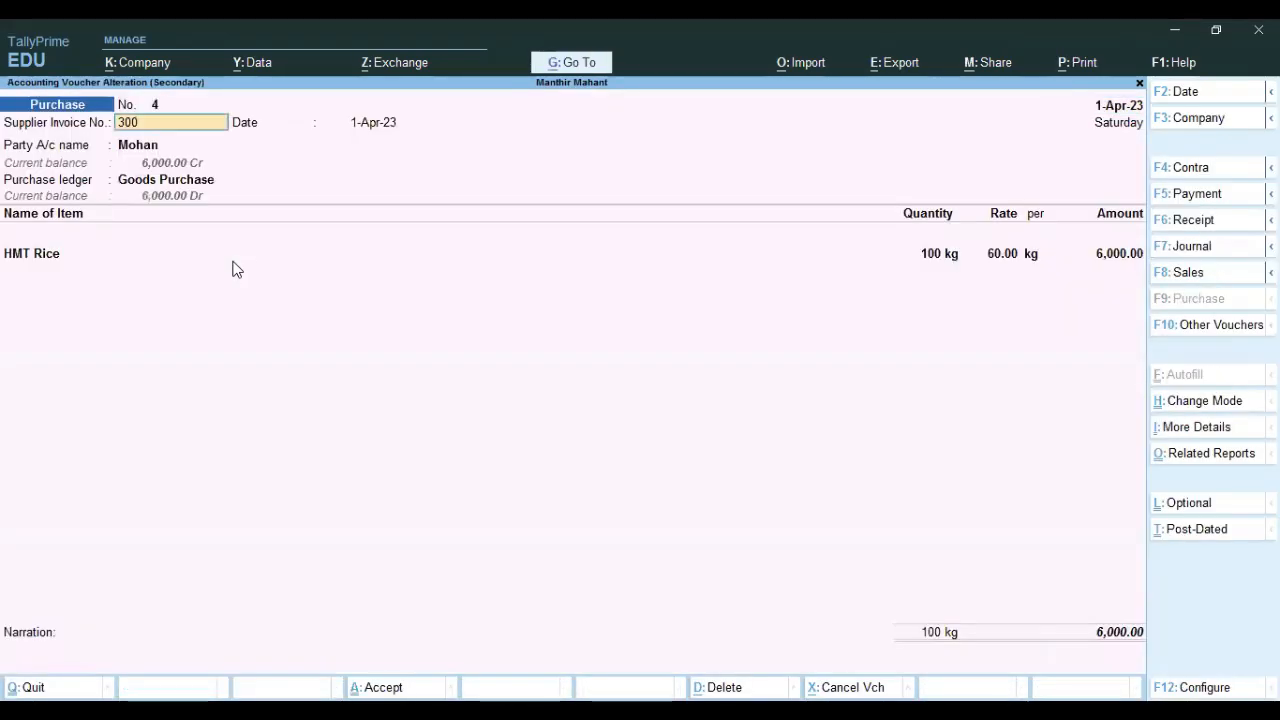
key("Return")
key("Return")
key("Return")
key("Return")
key("Return")
key("Return")
key("Return")
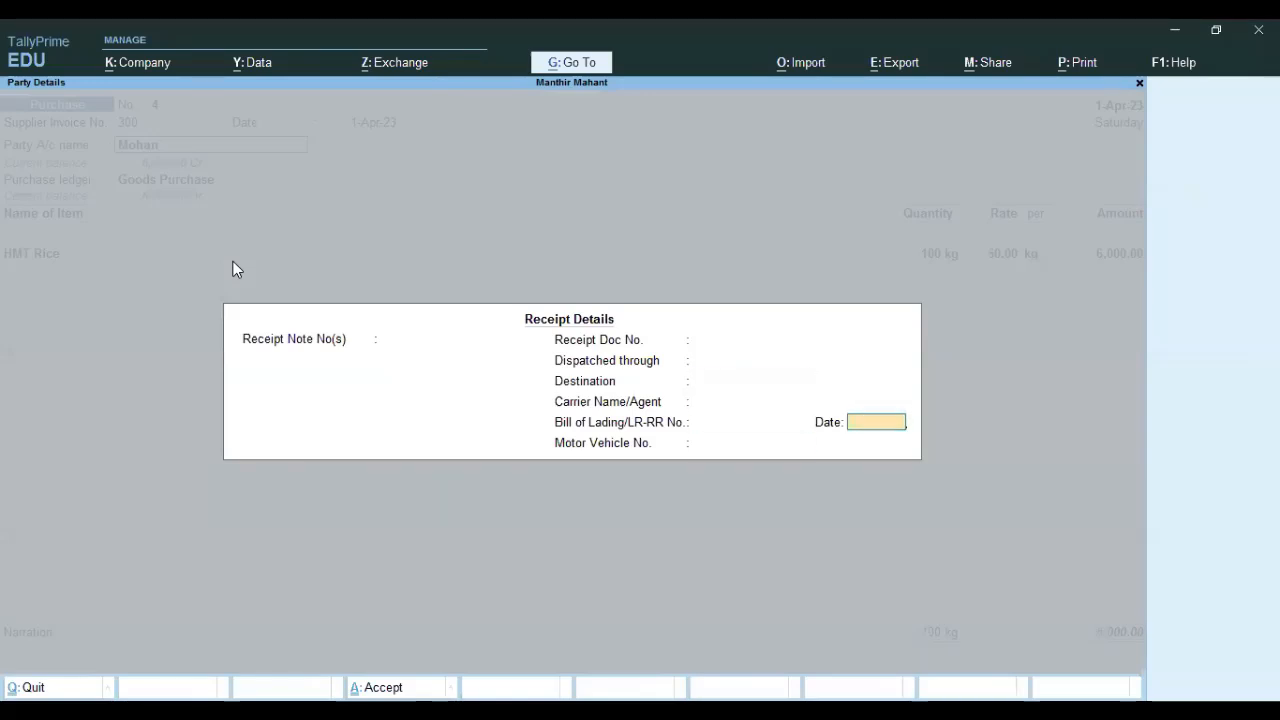
key("Return")
key("Return")
key("Return")
key("Return")
key("Return")
key("Return")
key("Return")
key("Return")
key("Return")
key("Return")
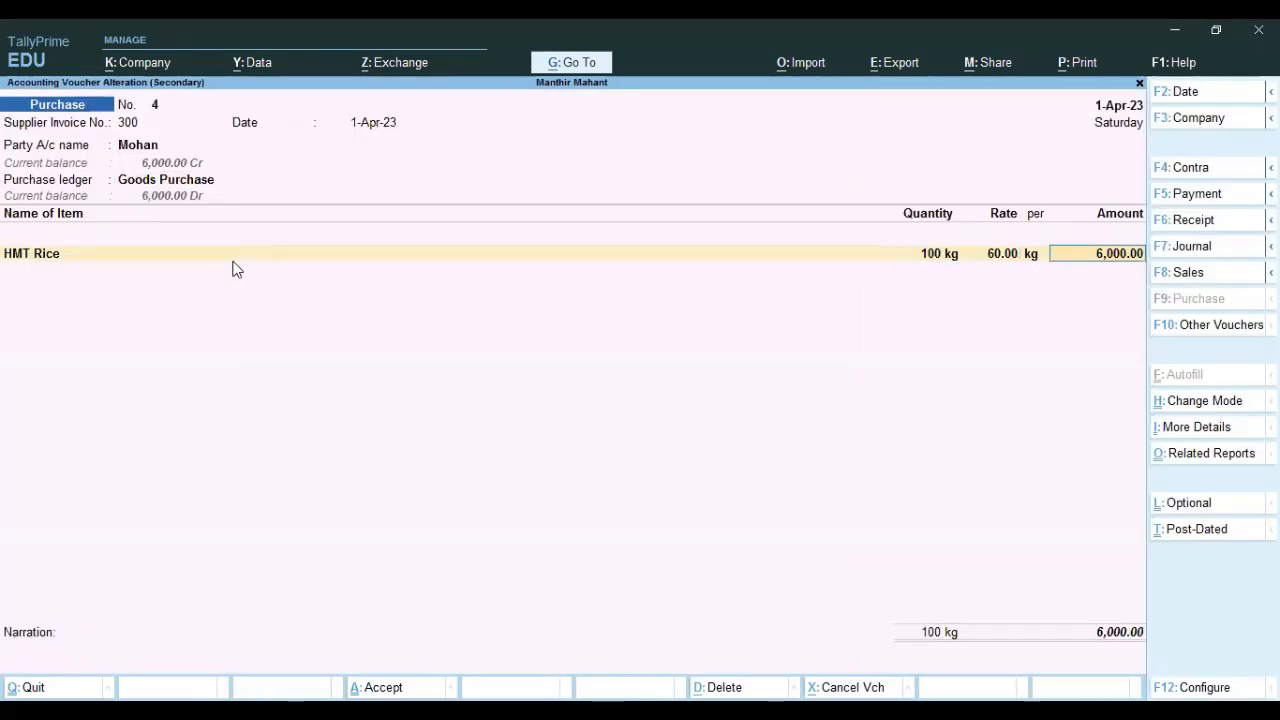
key("Return")
key("Return")
key("Return")
key("Return")
key("Return")
key("Return")
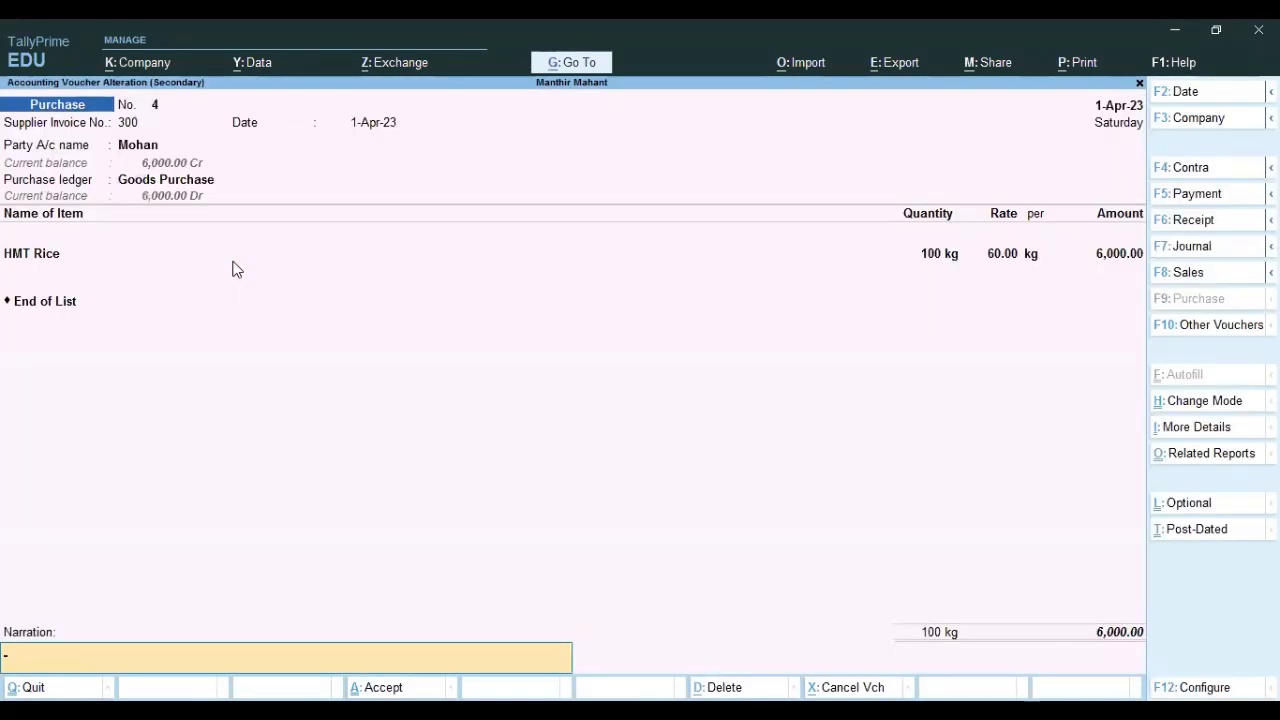
key("Return")
key("Return")
key("Escape")
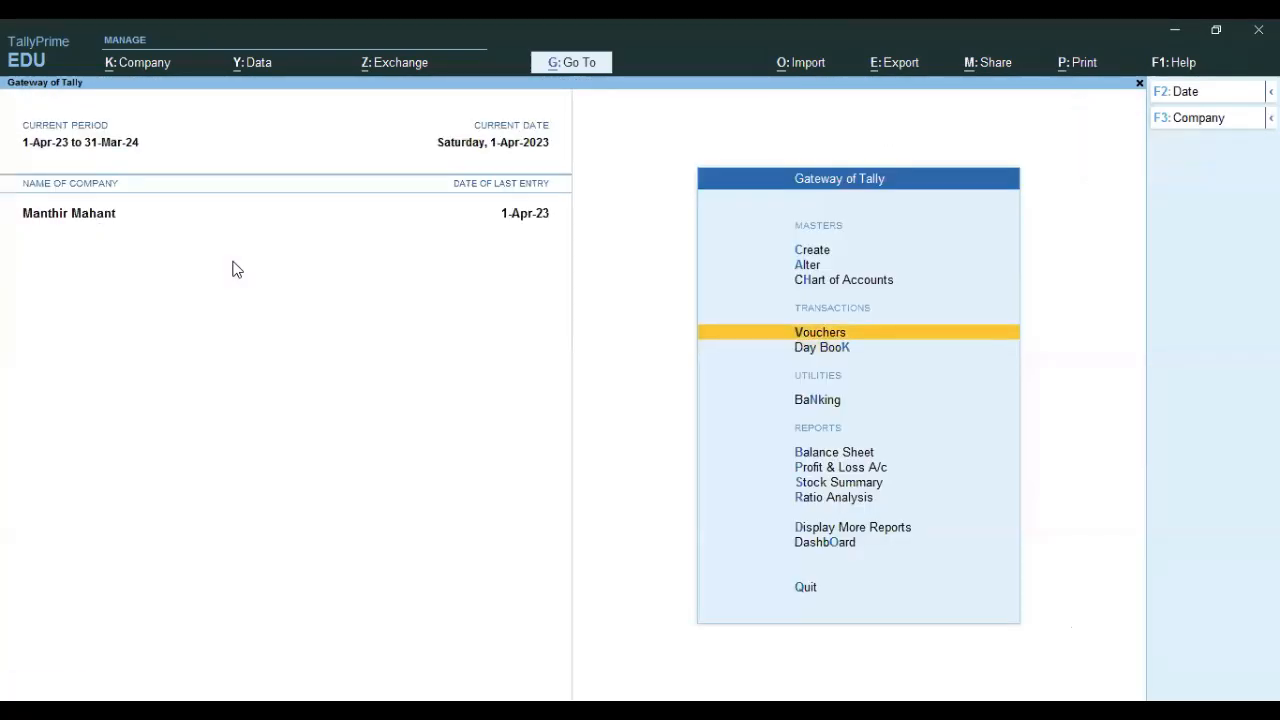
key("Up")
Record a Cash payment of 6,000 to the supplier, settled against the rice purchase bill.
key("Down")
key("Return")
key("F5")
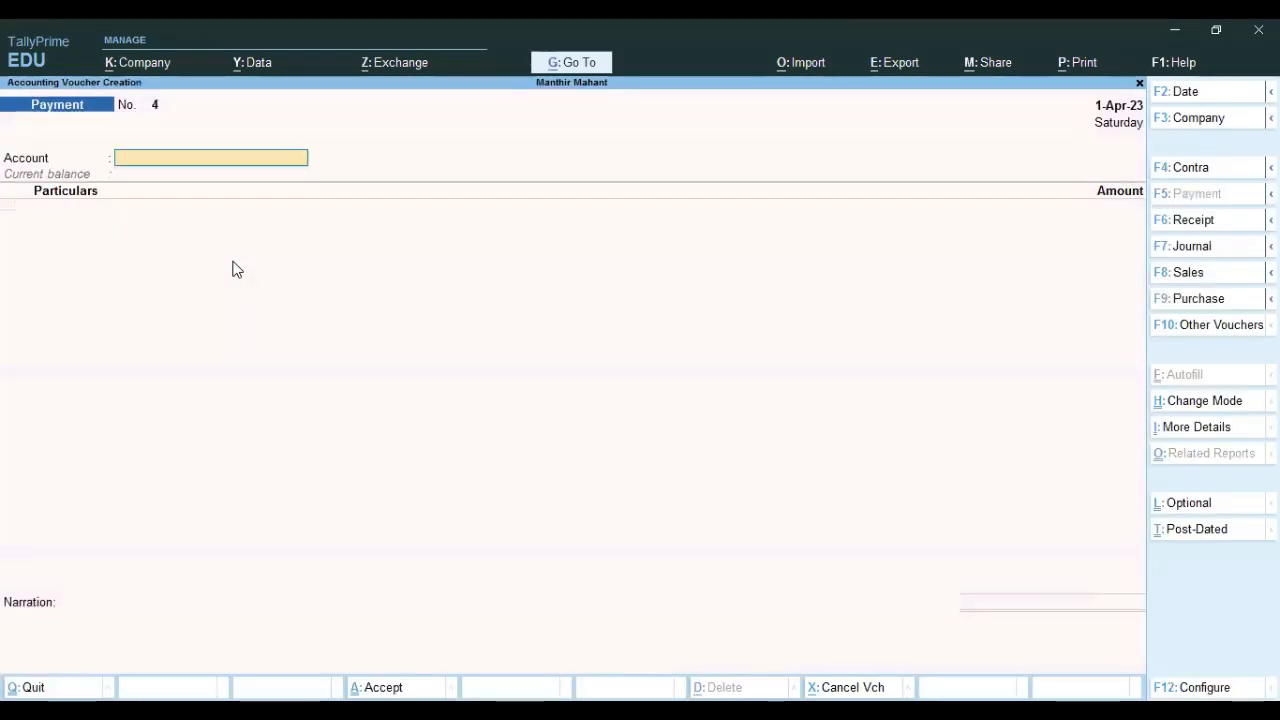
key("Return")
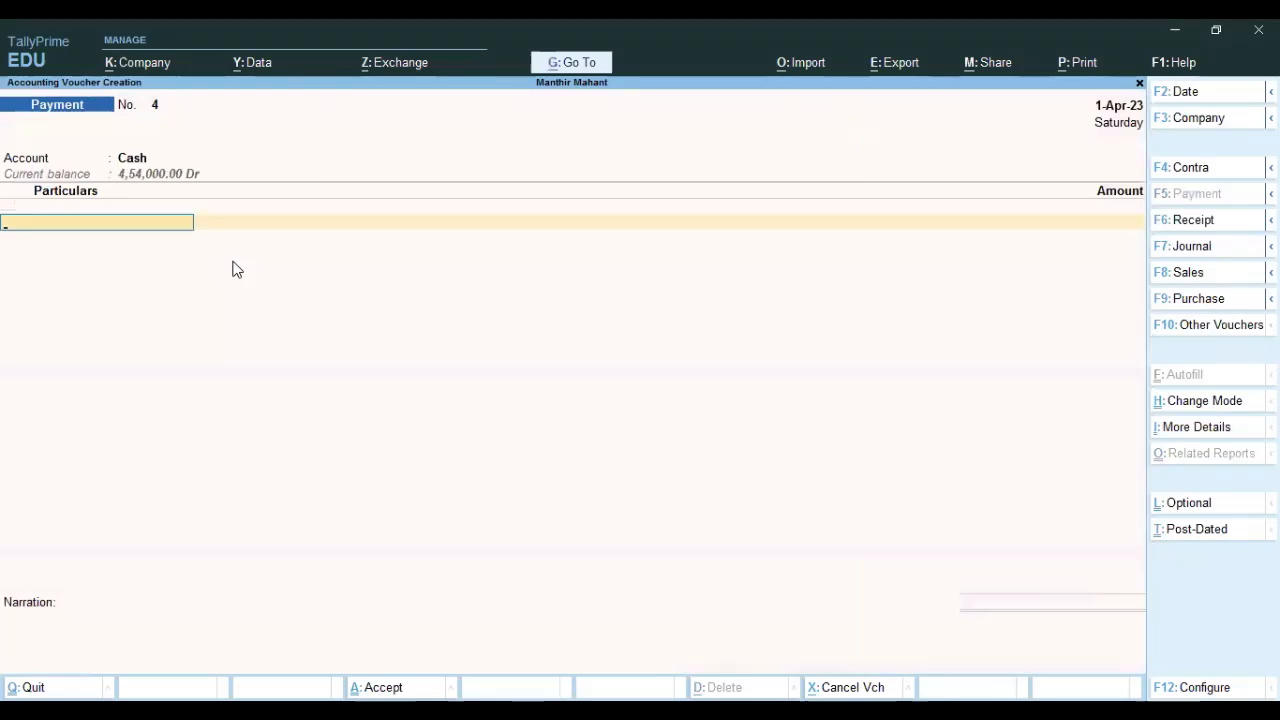
key("Down")
key("Down")
key("Down")
key("Return")
type("6,00")
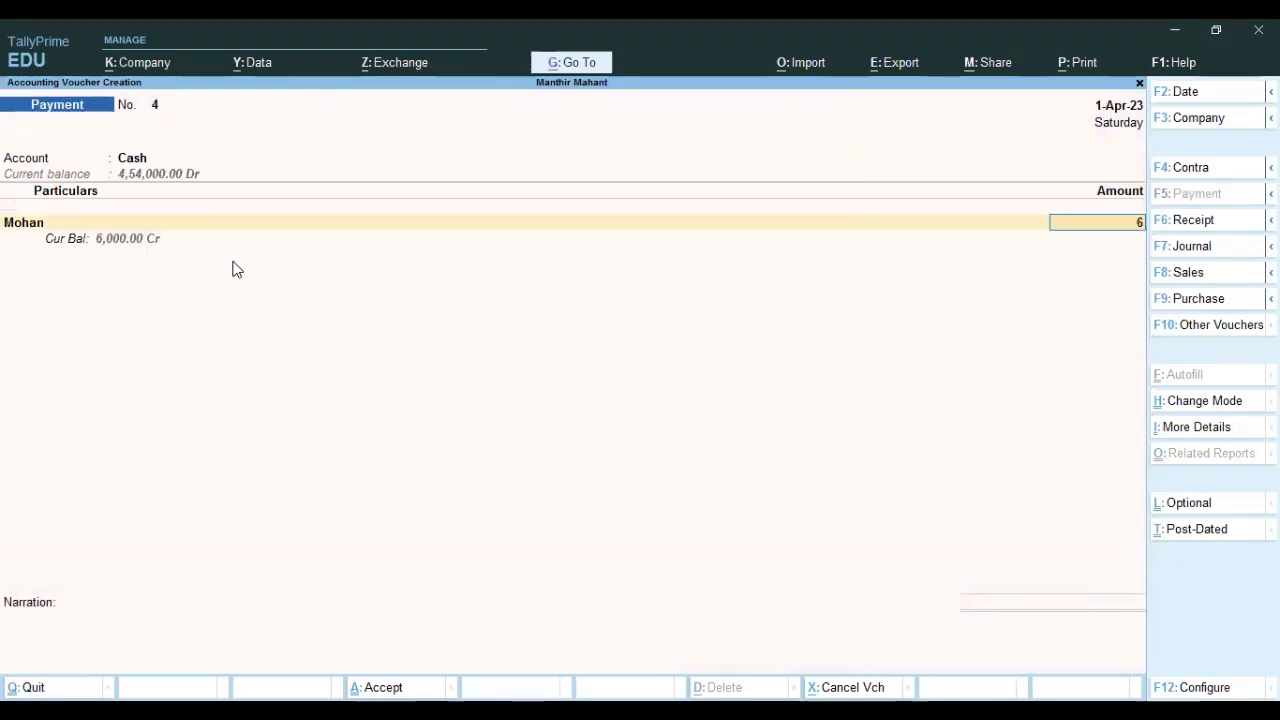
type("0")
key("Return")
key("Return")
key("Return")
key("Return")
key("Return")
key("Return")
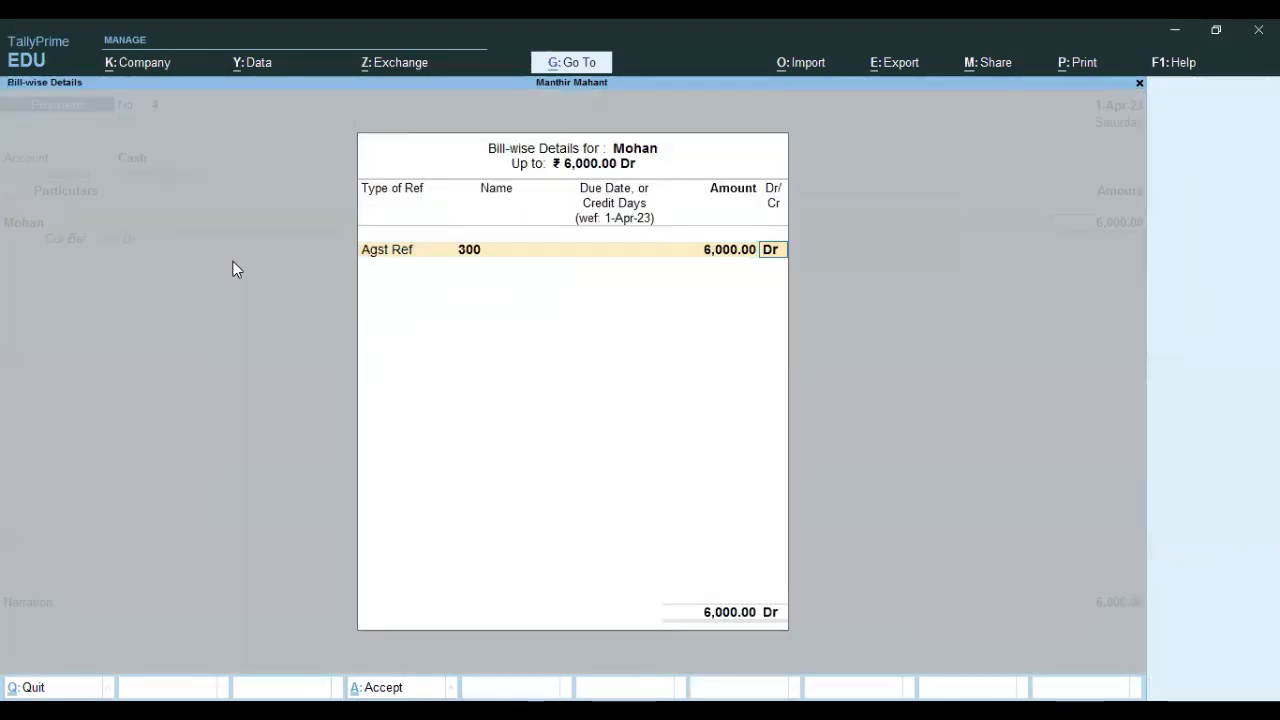
key("Return")
key("Return")
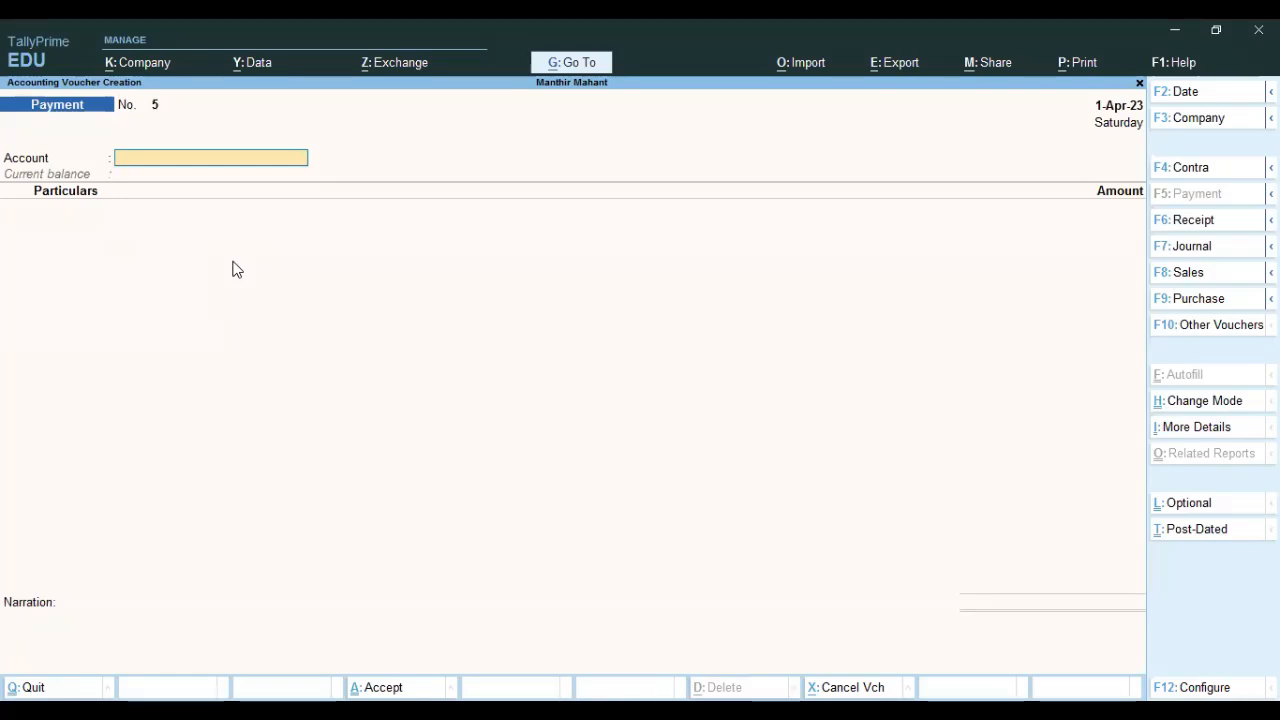
Start a Sales voucher for the customer, using Rice Sales as the sales ledger.
key("F8")
key("Down")
key("Down")
key("Down")
key("Return")
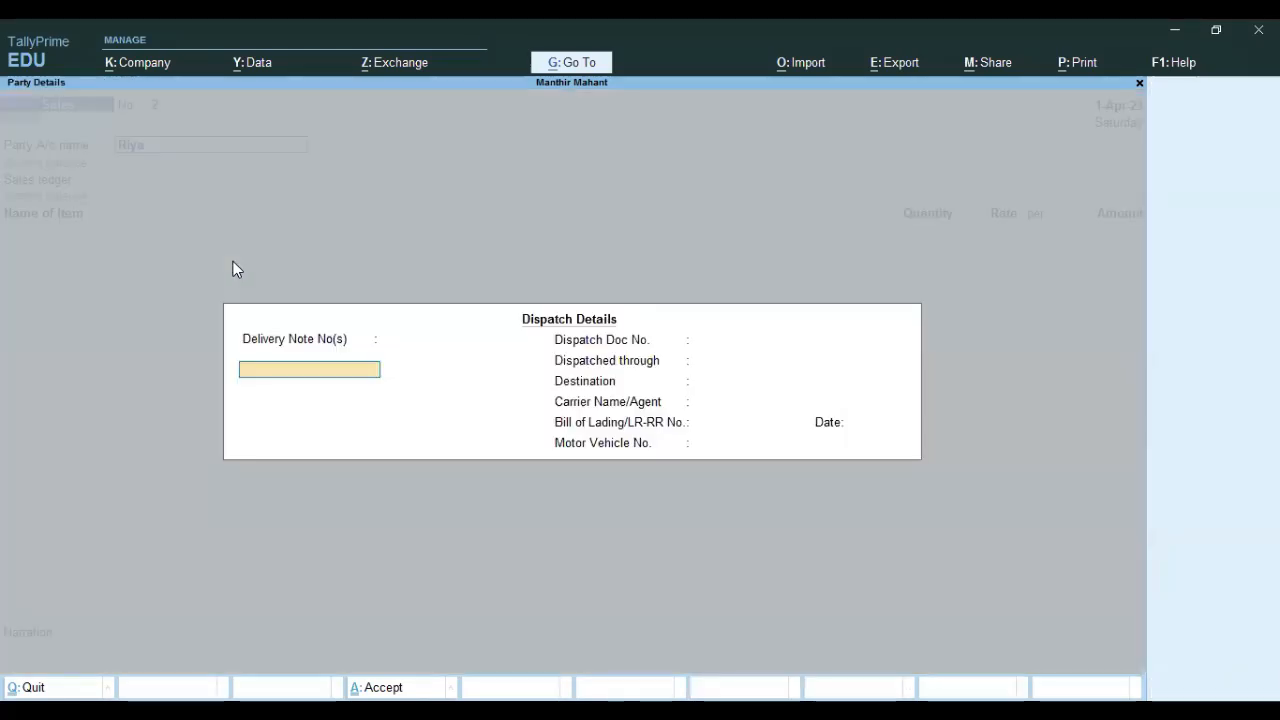
key("Return")
key("Return")
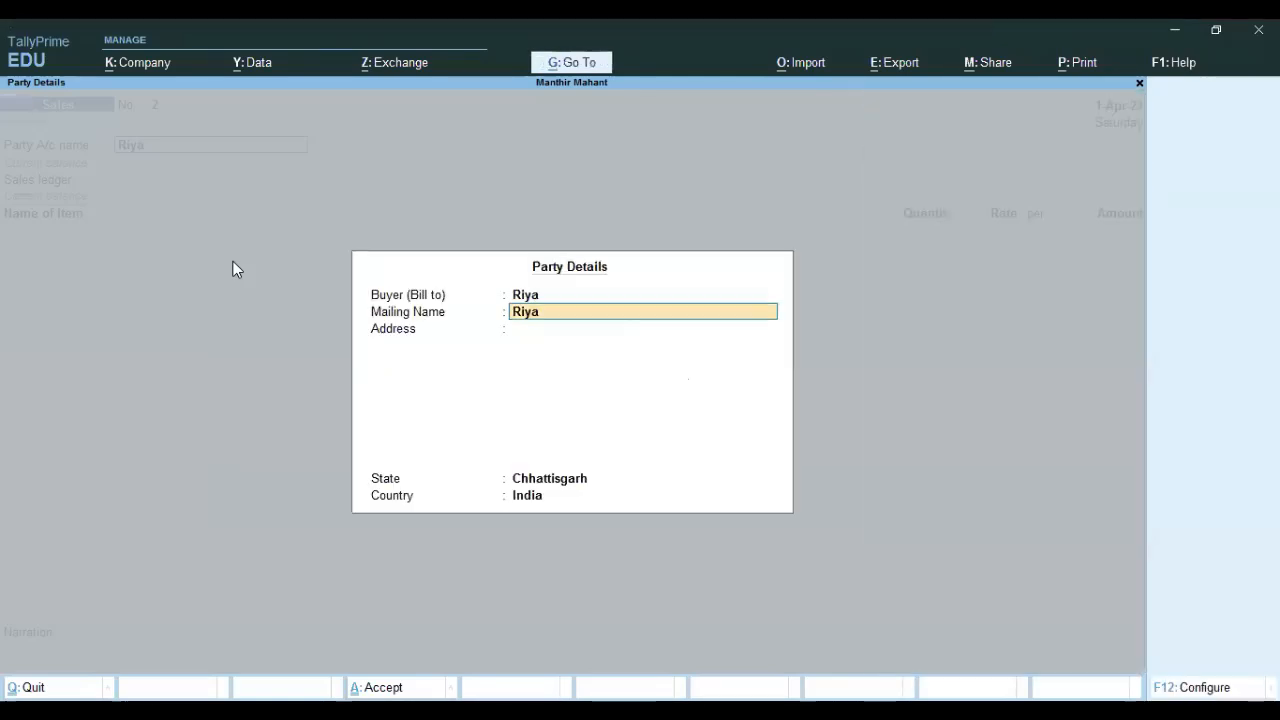
key("ctrl+a")
key("Return")
Sell 60 kg HMT Rice at 70 per kg for 4,200 under a new bill reference and save.
key("Down")
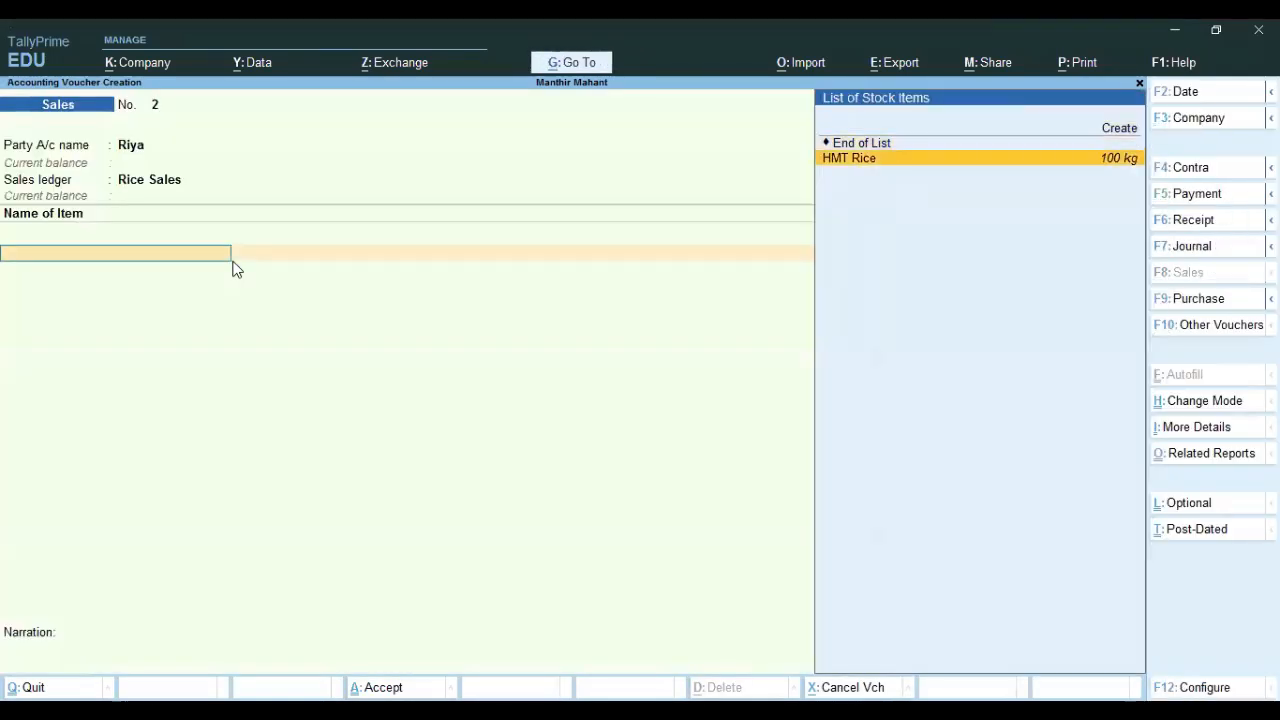
key("Return")
type("60")
key("Return")
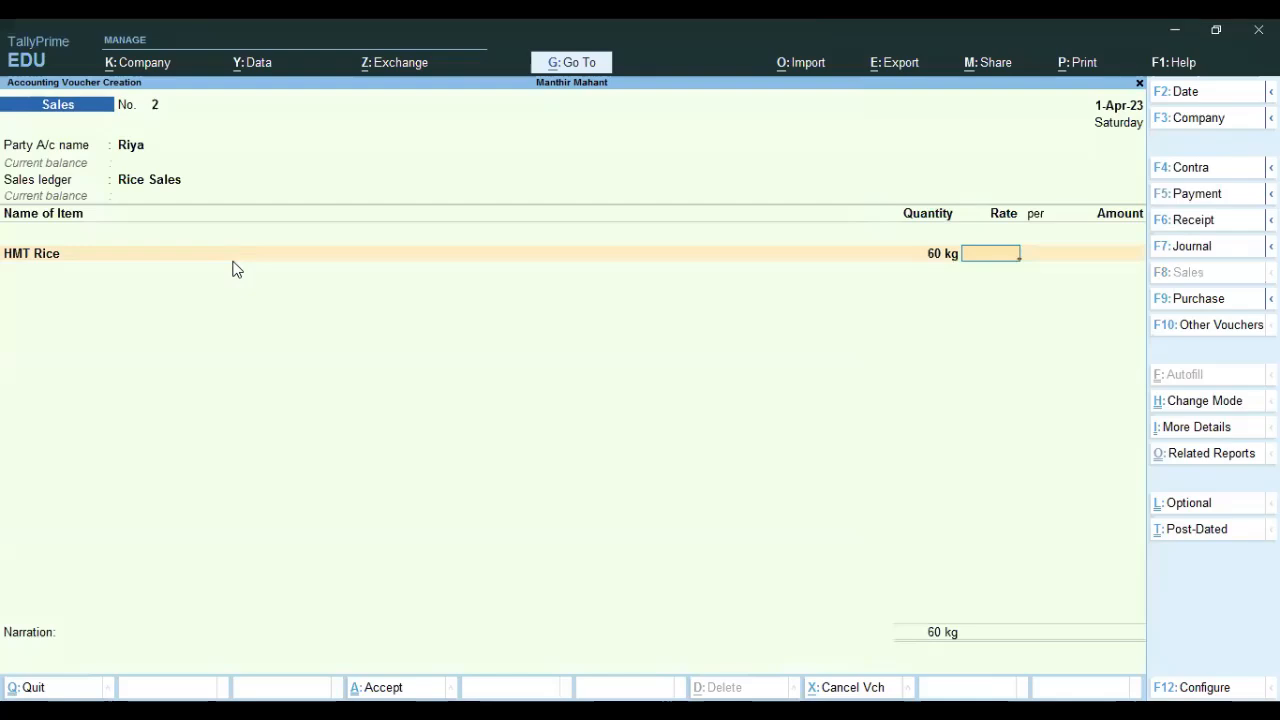
type("70")
key("Return")
key("Return")
key("Return")
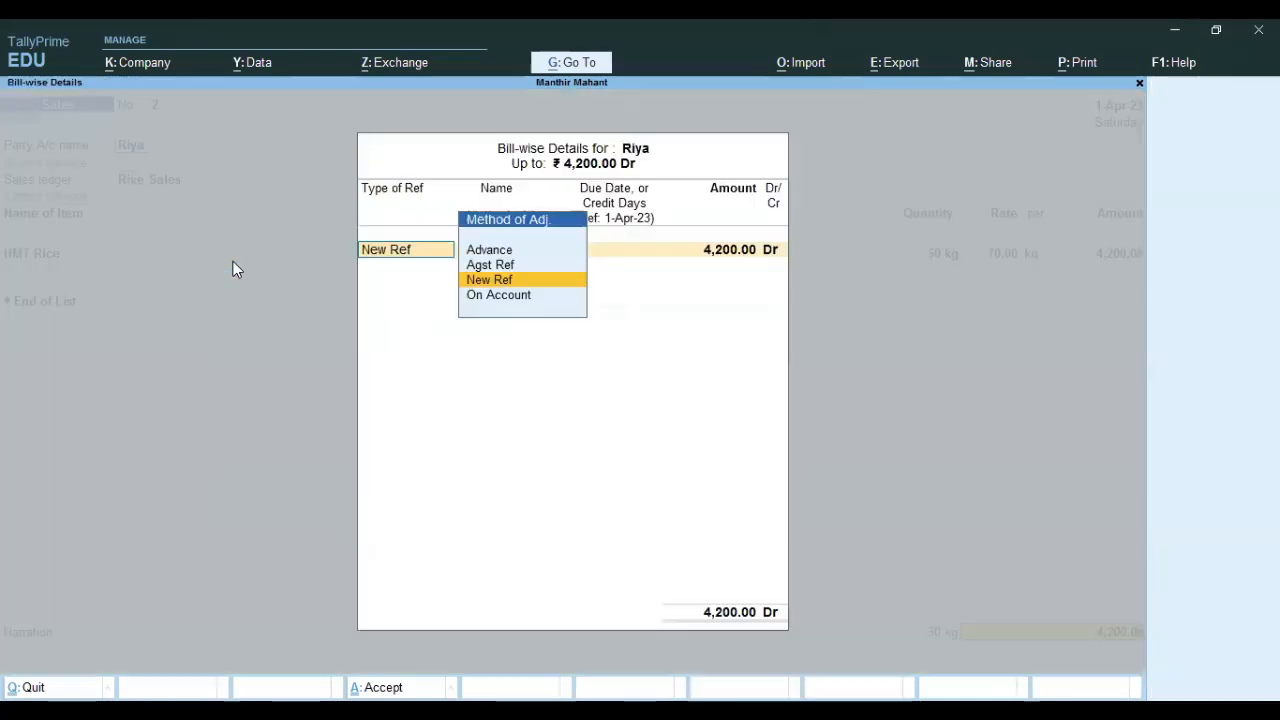
key("Return")
key("Return")
key("Return")
key("Return")
key("Return")
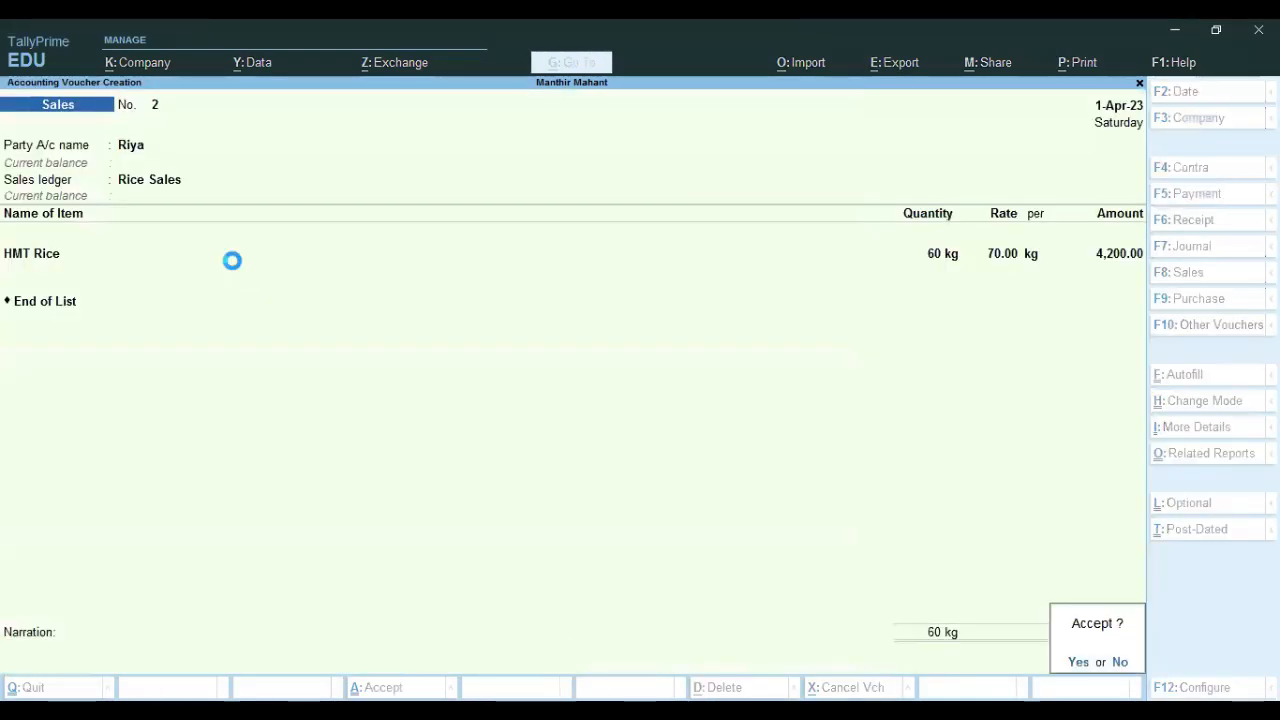
key("Return")
Start a Receipt voucher into Axis Bank with the customer as the paying party.
key("Escape")
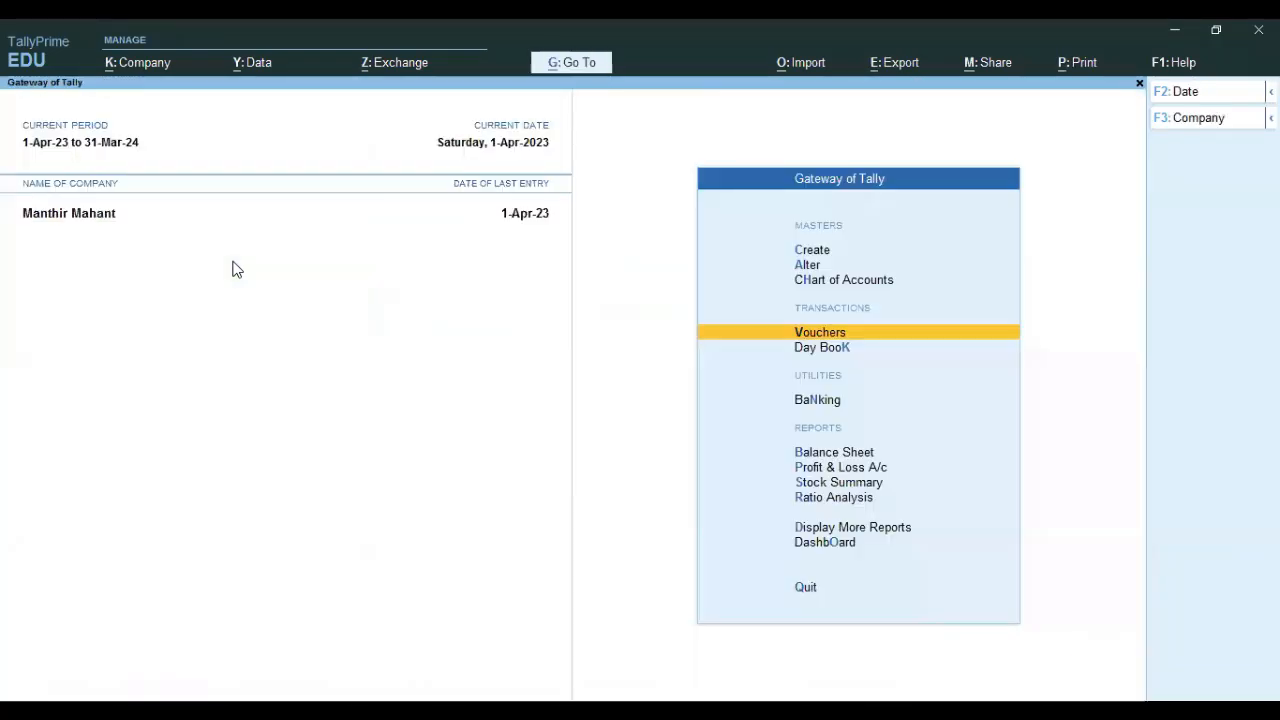
key("Return")
key("F6")
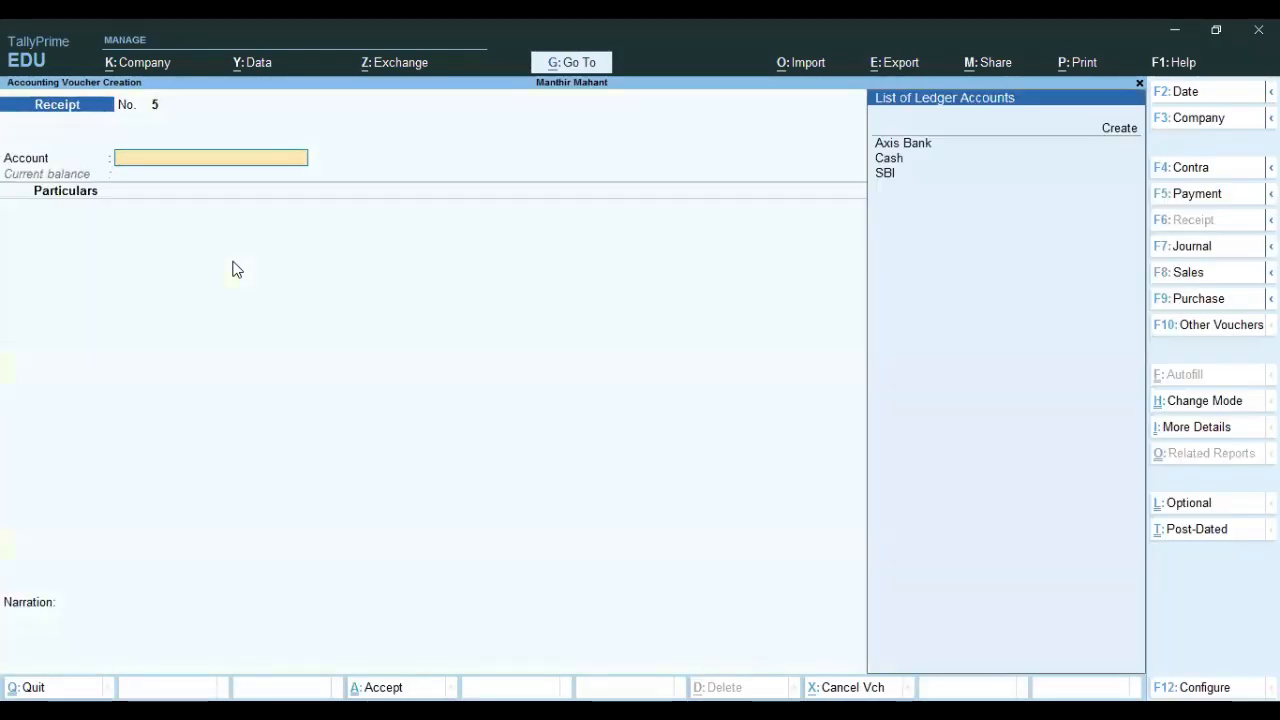
key("Down")
key("Return")
key("Down")
key("Down")
key("Down")
key("Down")
key("Down")
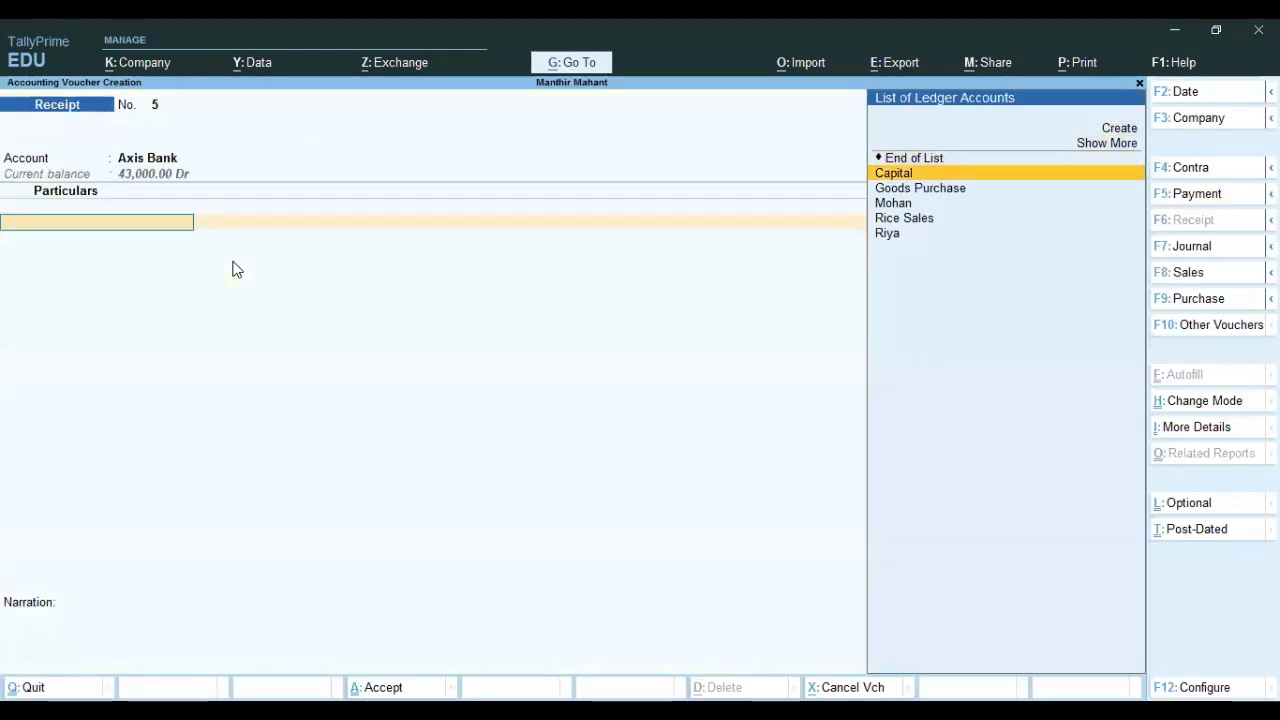
key("Return")
Receive 4,200 against the sales bill by Cheque/DD, save the receipt, and return to the Gateway of Tally.
type("4,200.0")
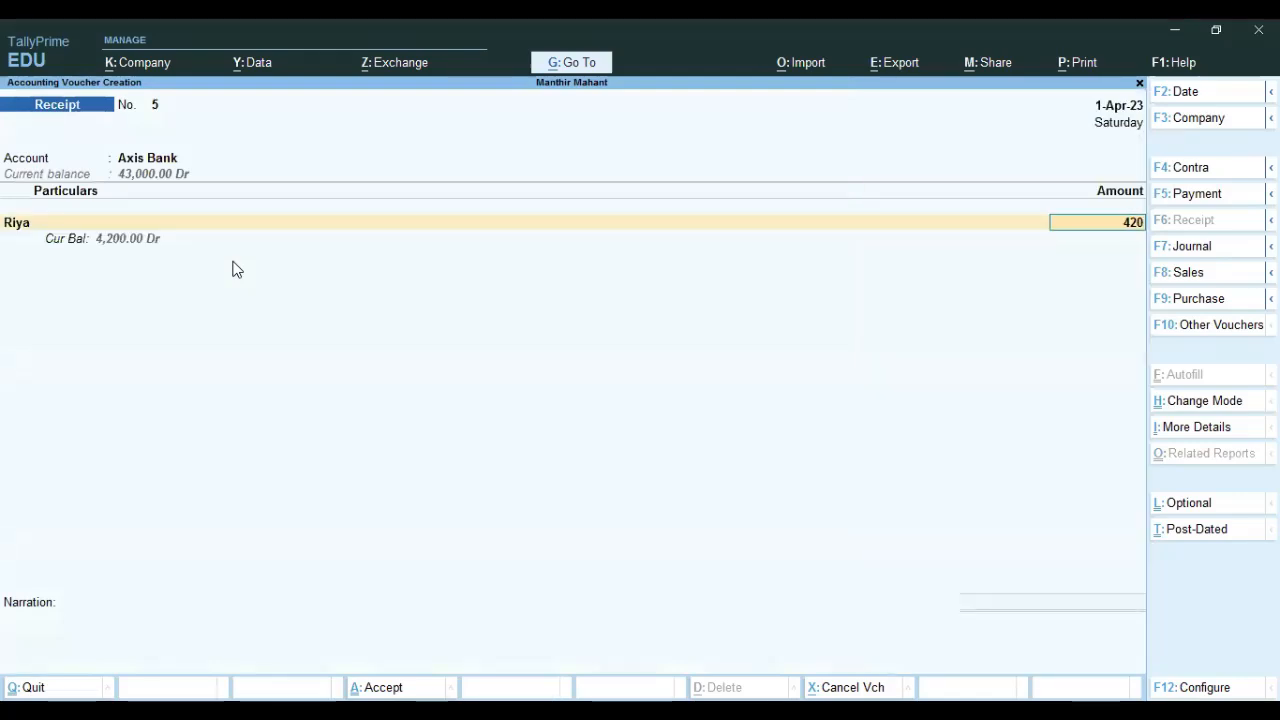
key("BackSpace")
key("Return")
key("Return")
key("Return")
key("Return")
key("Return")
key("Return")
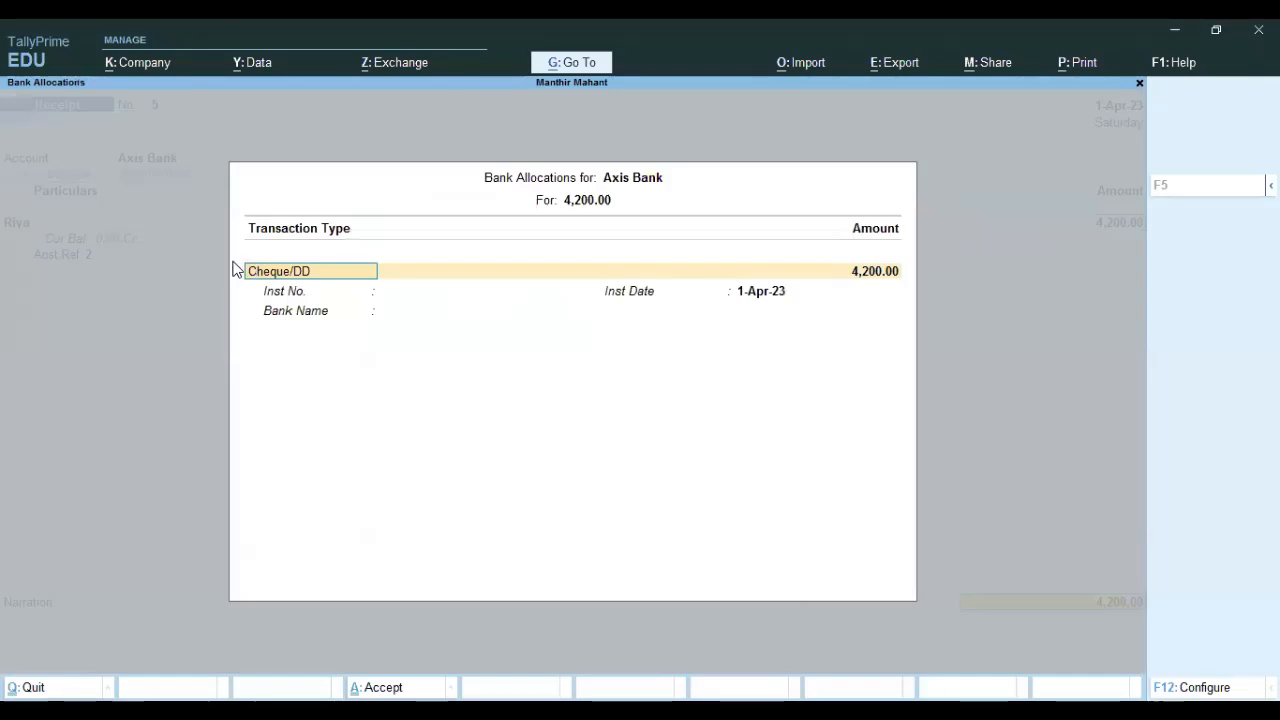
key("Return")
key("Return")
key("Return")
key("Return")
key("Return")
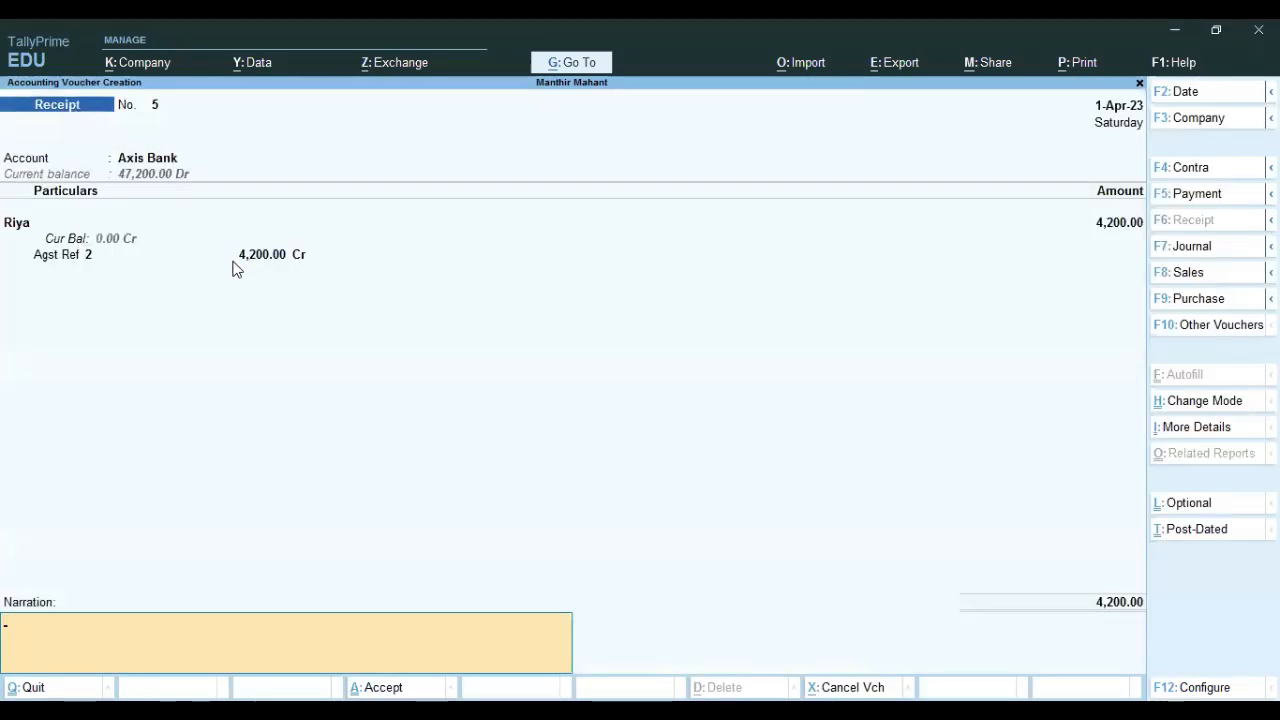
key("Return")
key("Return")
key("Escape")
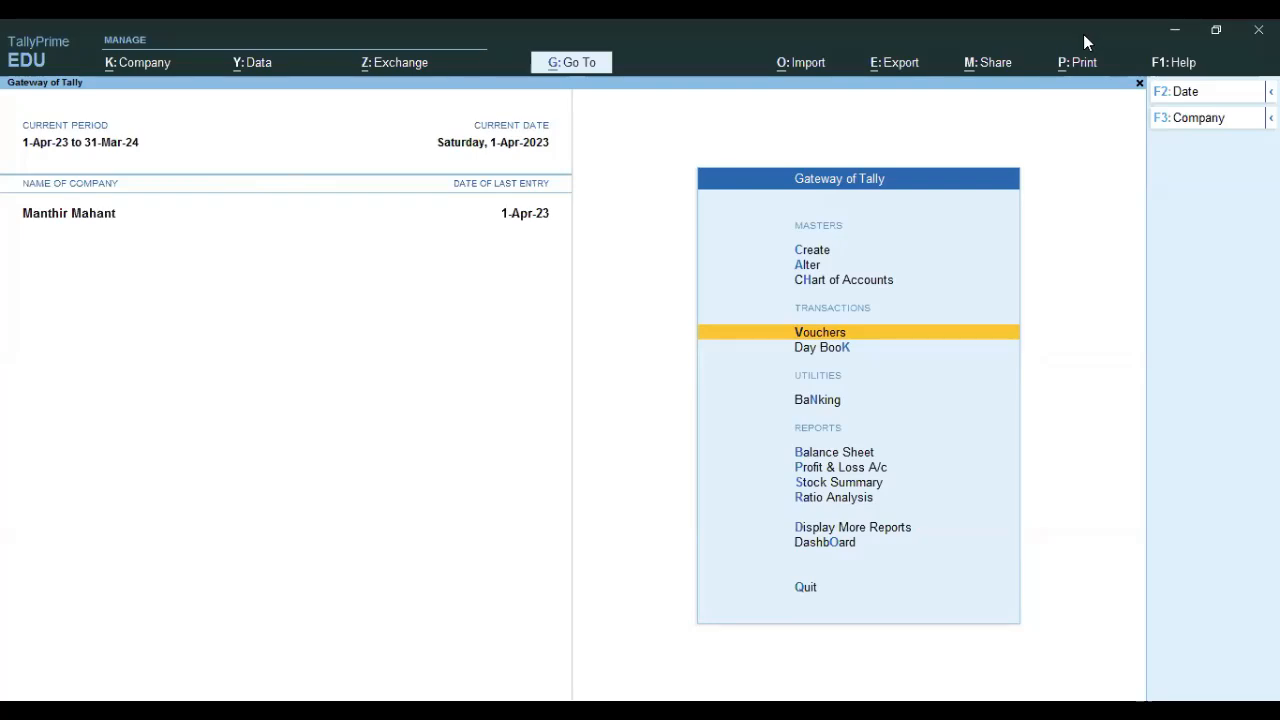
key("alt+Tab")
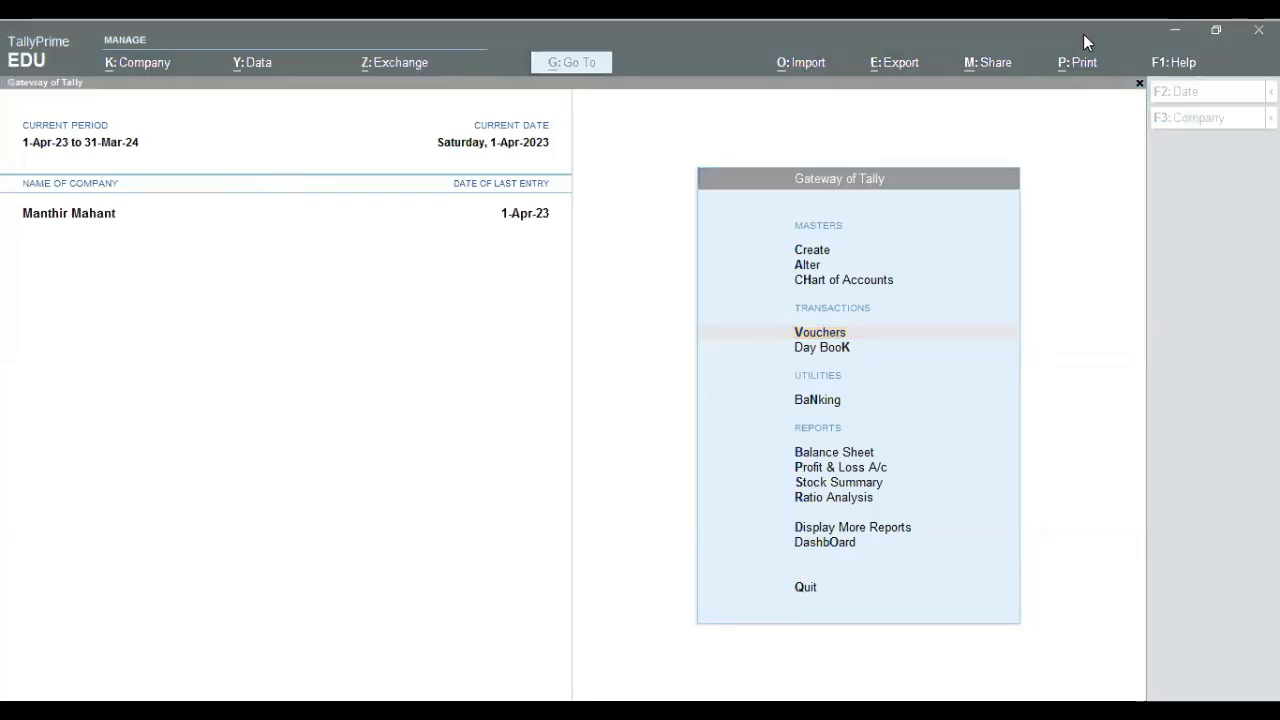